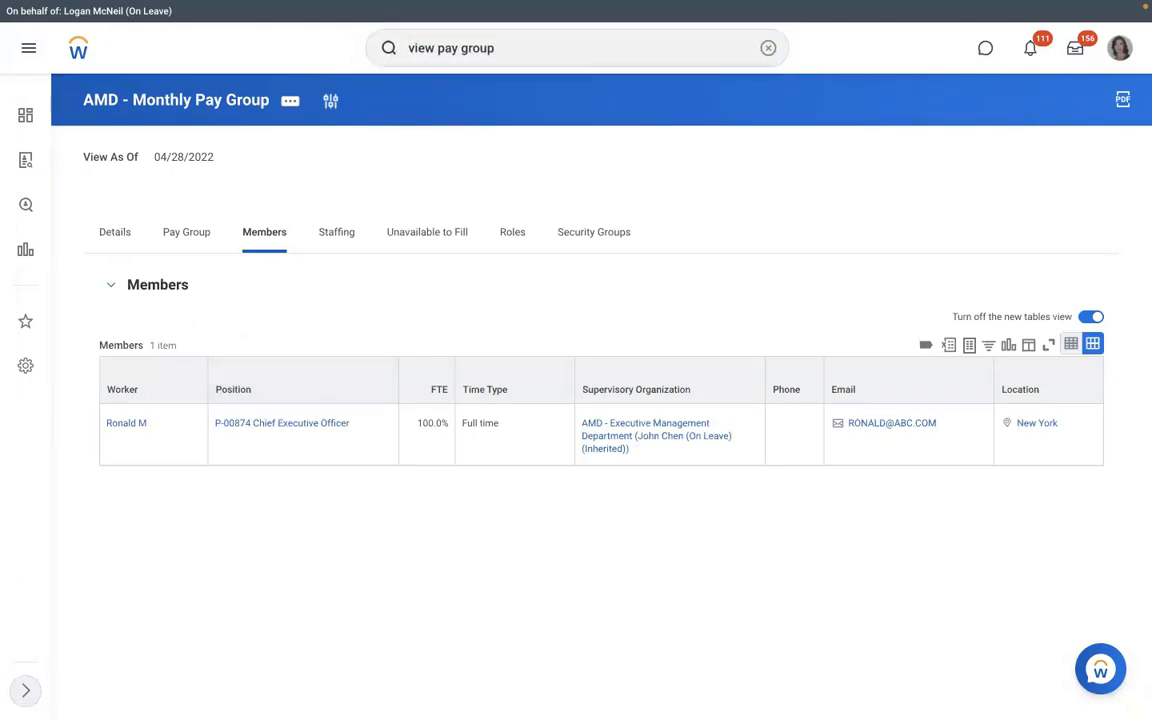
# - Run the View Pay Group report for RBS - Monthly PYG and list its 2 members
pyautogui.press('Return')
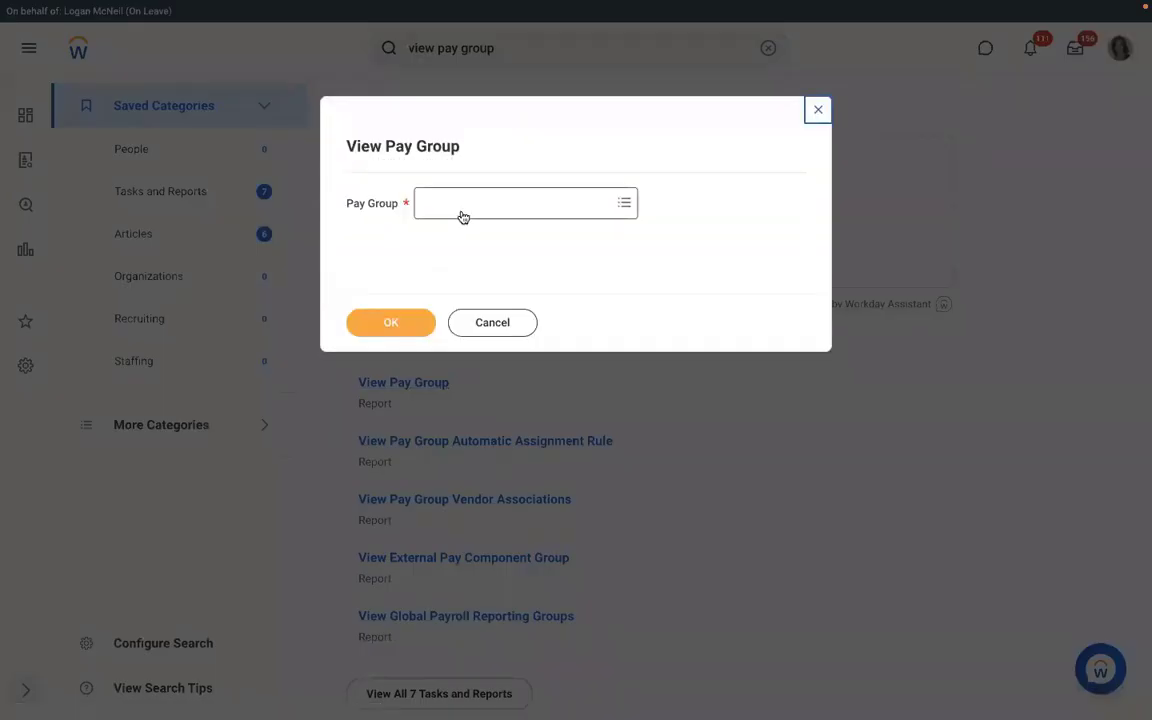
pyautogui.click(462, 212)
pyautogui.write('dmd')
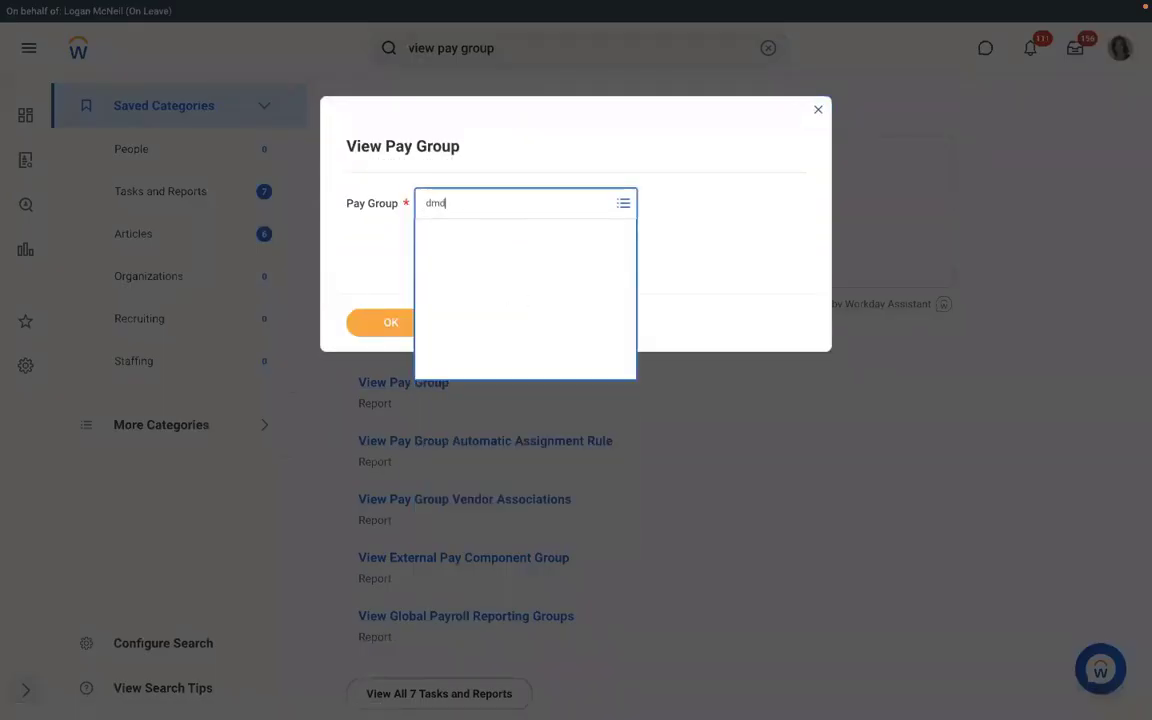
pyautogui.press('Return')
pyautogui.click(393, 322)
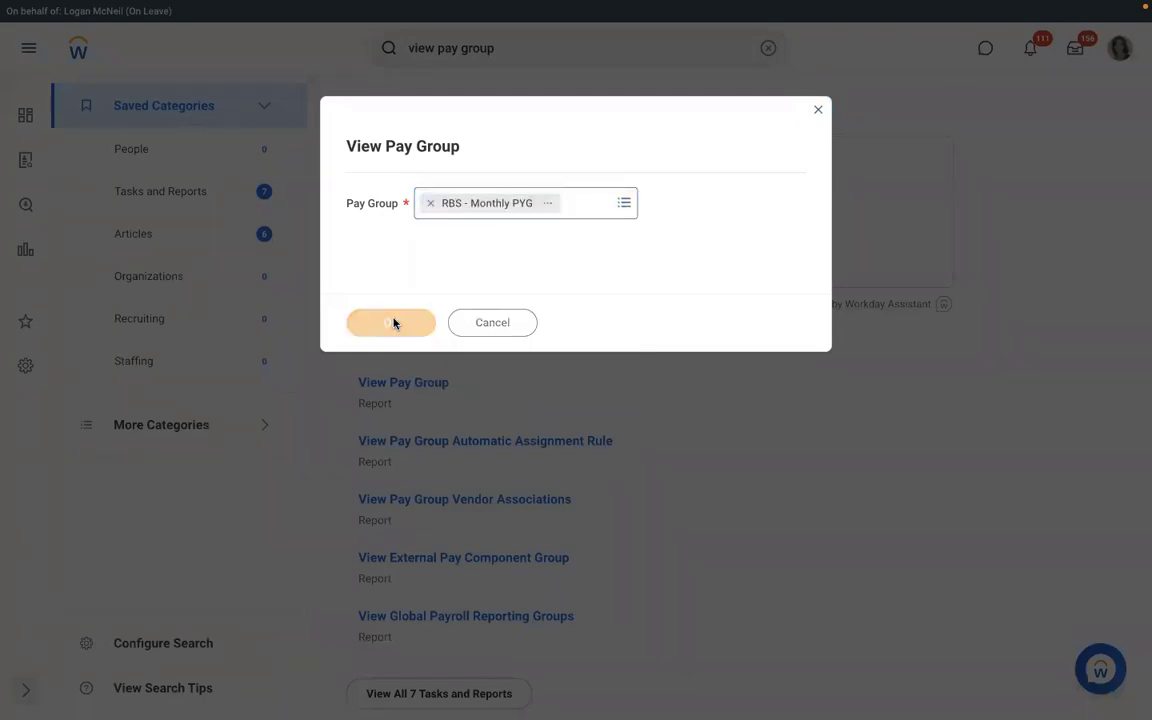
pyautogui.click(258, 234)
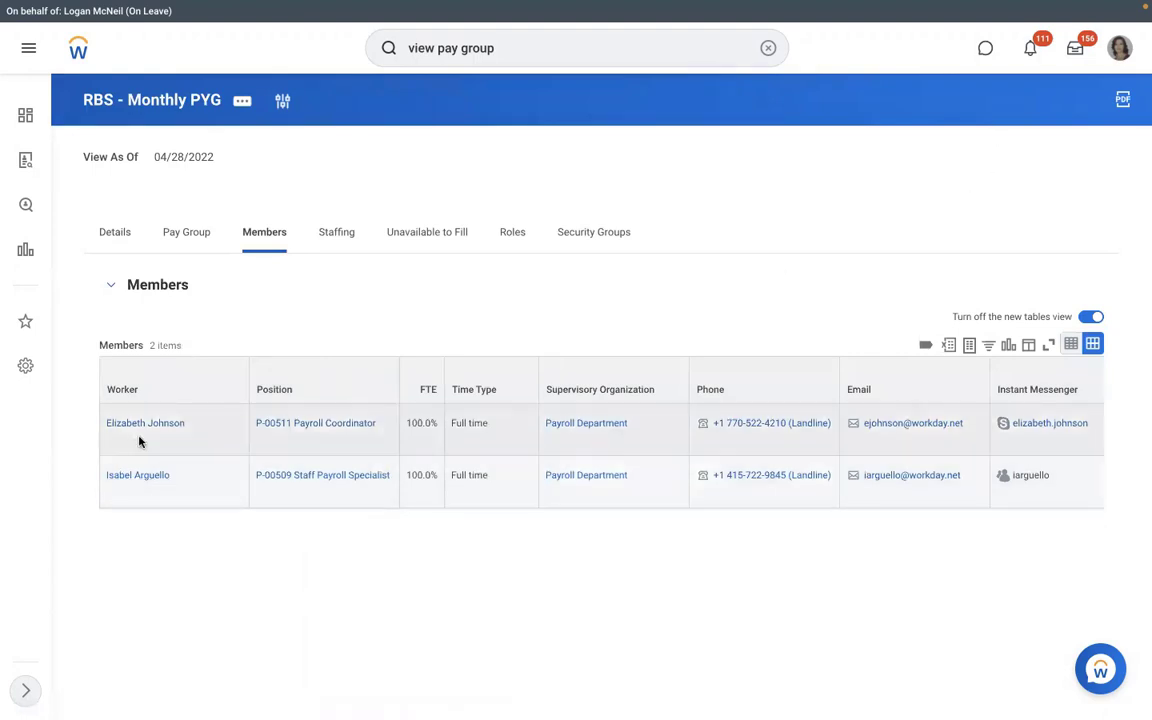
# - Open the Staff Payroll Specialist's worker profile from the Members list and browse Actions > Payroll
pyautogui.tripleClick(140, 477)
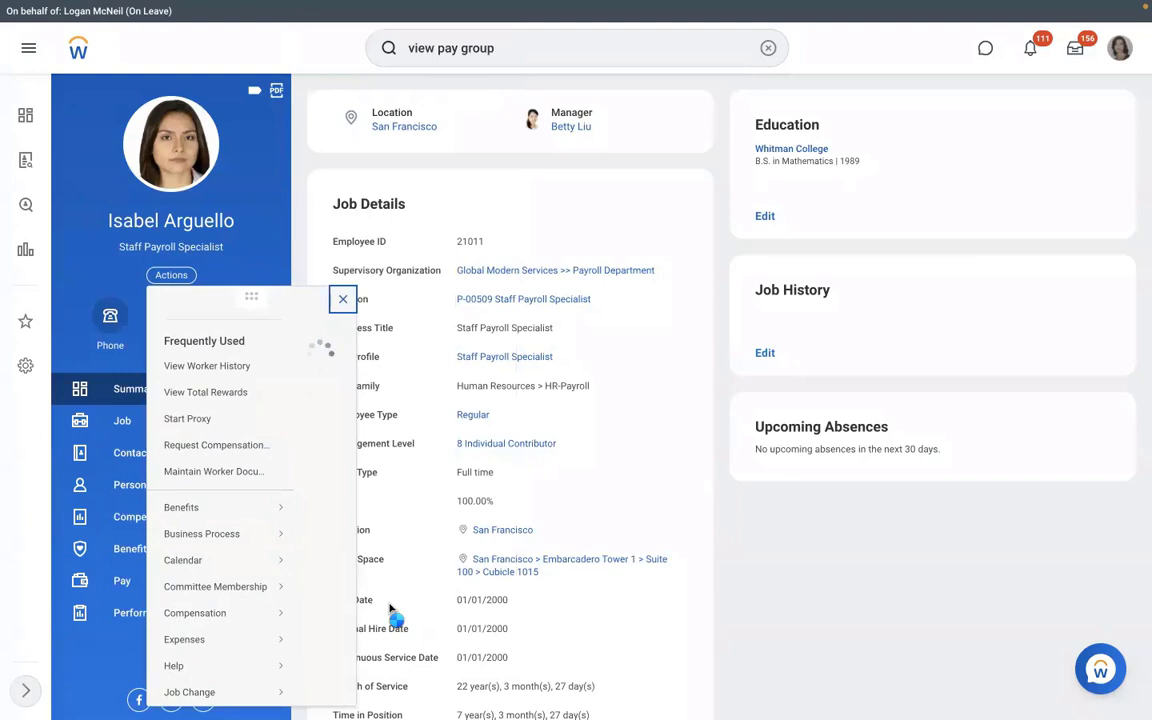
pyautogui.scroll(-1, 390, 606)
pyautogui.scroll(-5, 391, 609)
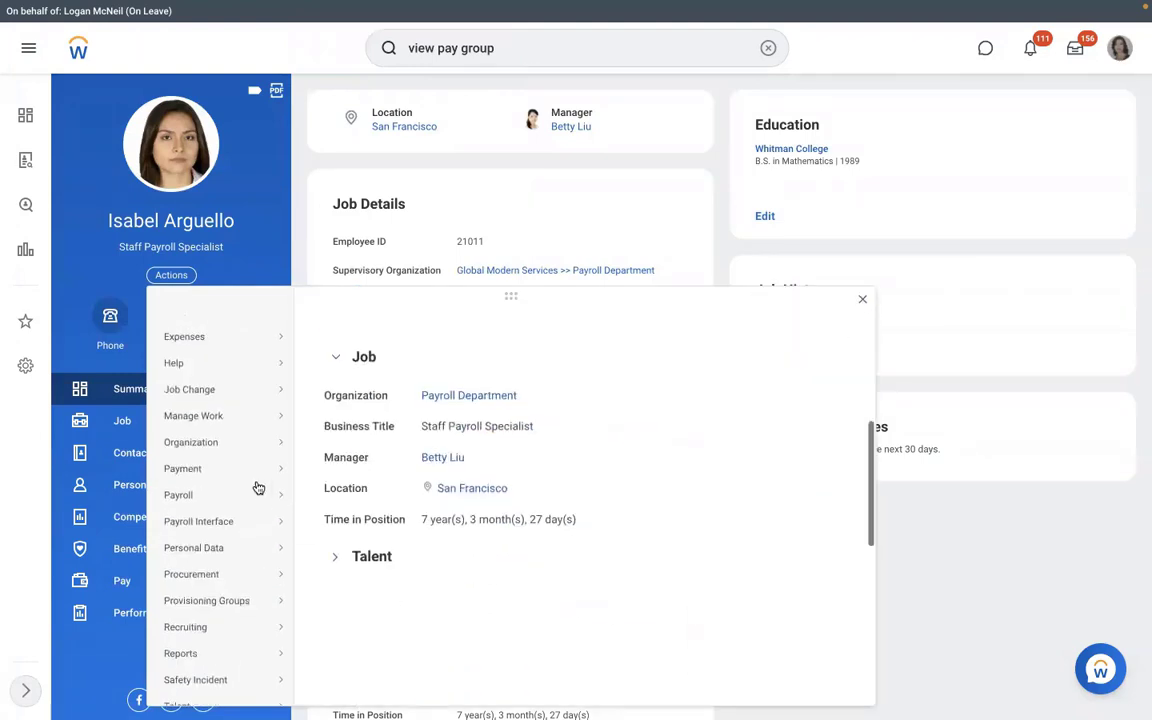
pyautogui.moveTo(268, 494)
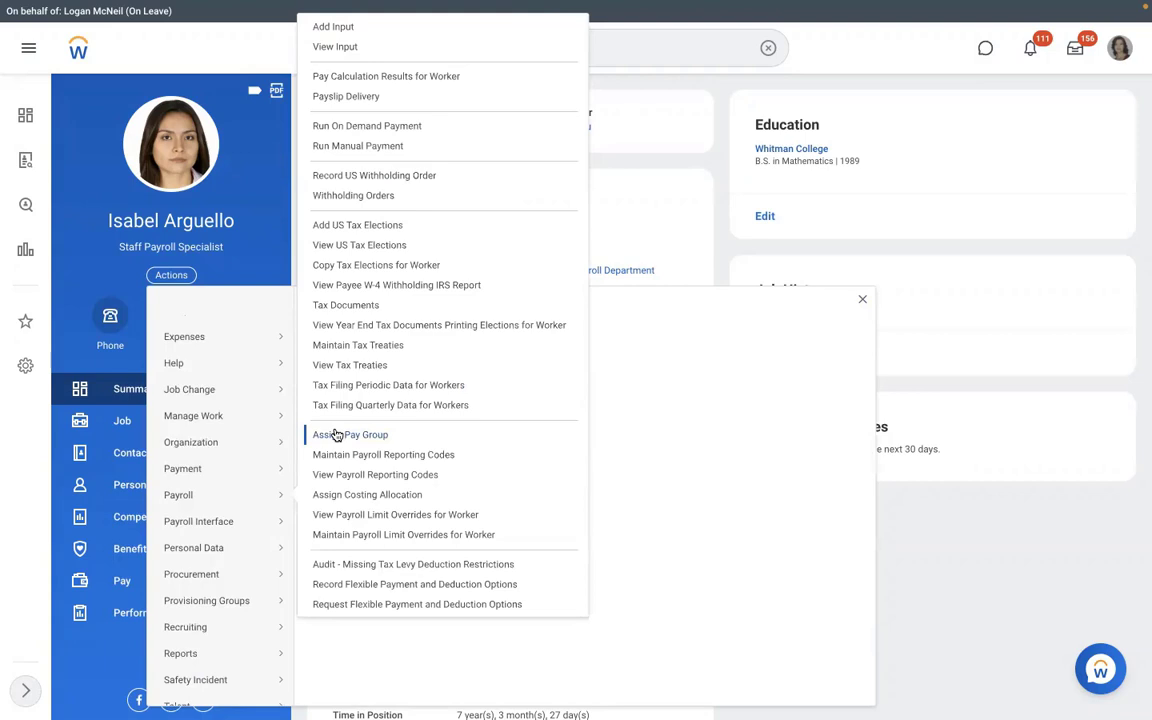
pyautogui.click(648, 228)
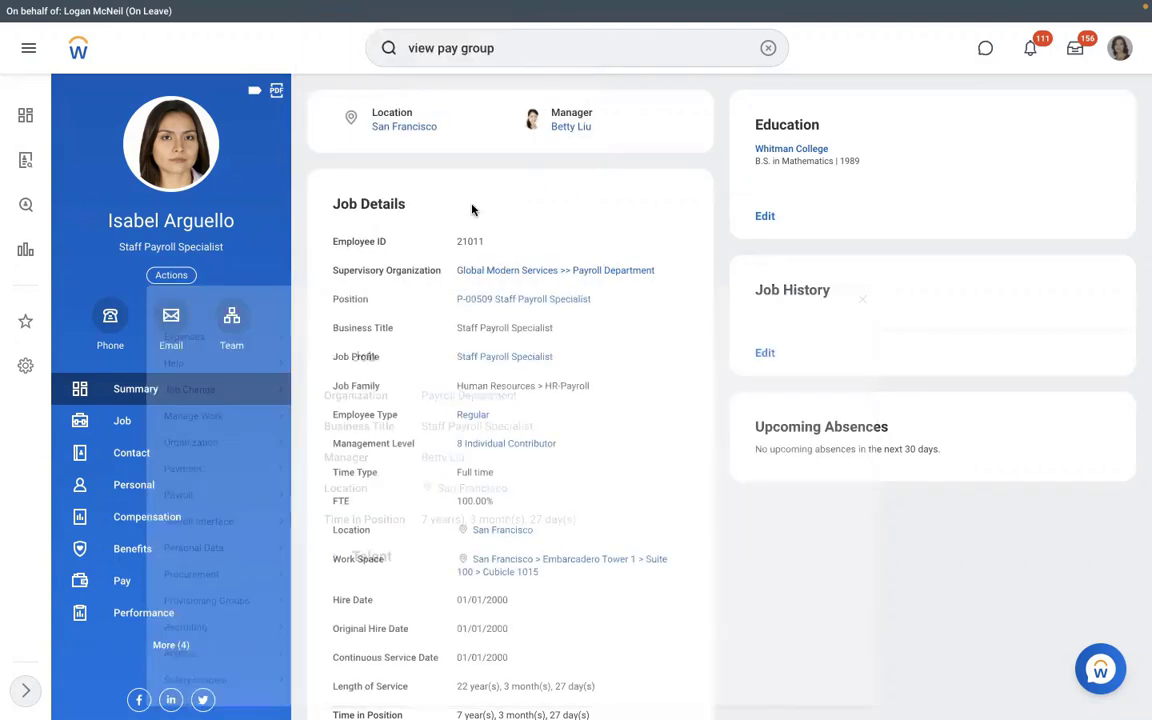
pyautogui.click(768, 48)
pyautogui.write('assign ')
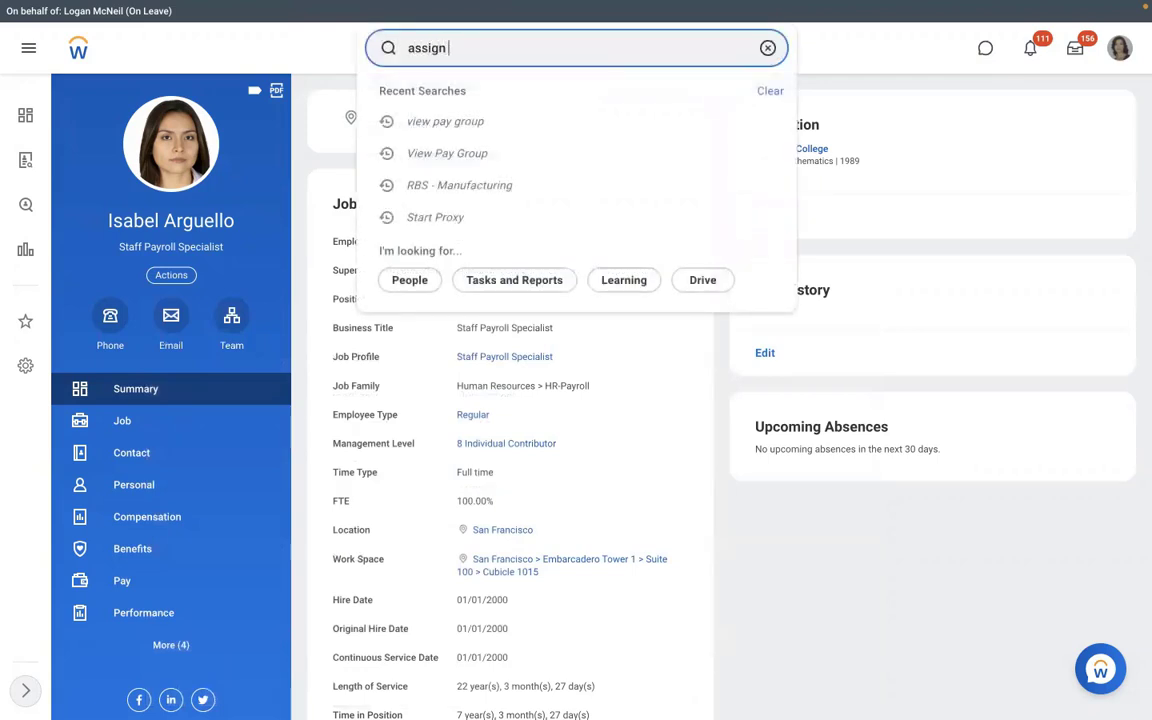
pyautogui.write('pay group')
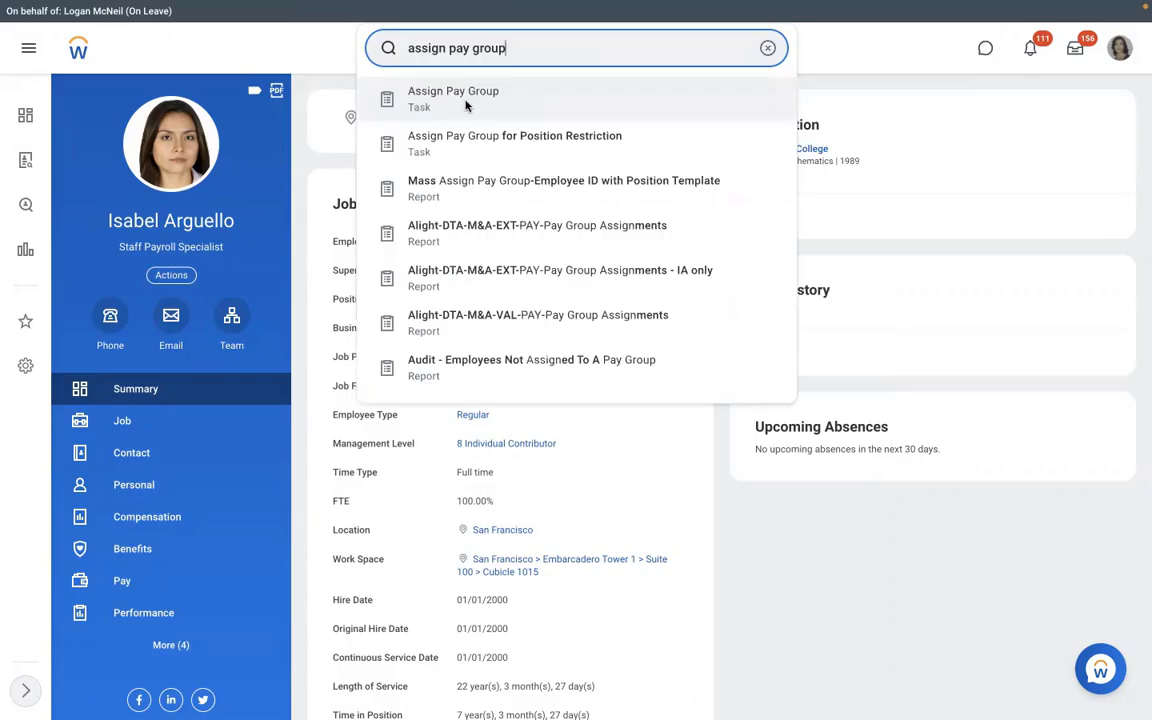
pyautogui.click(466, 103)
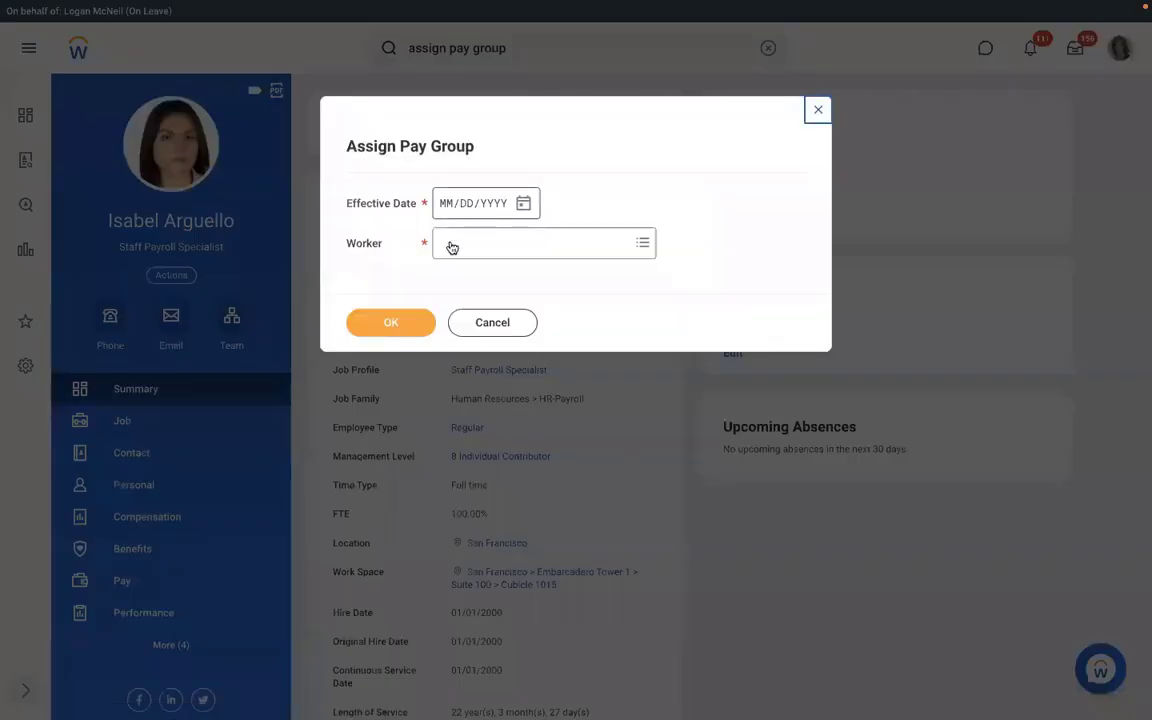
pyautogui.click(478, 320)
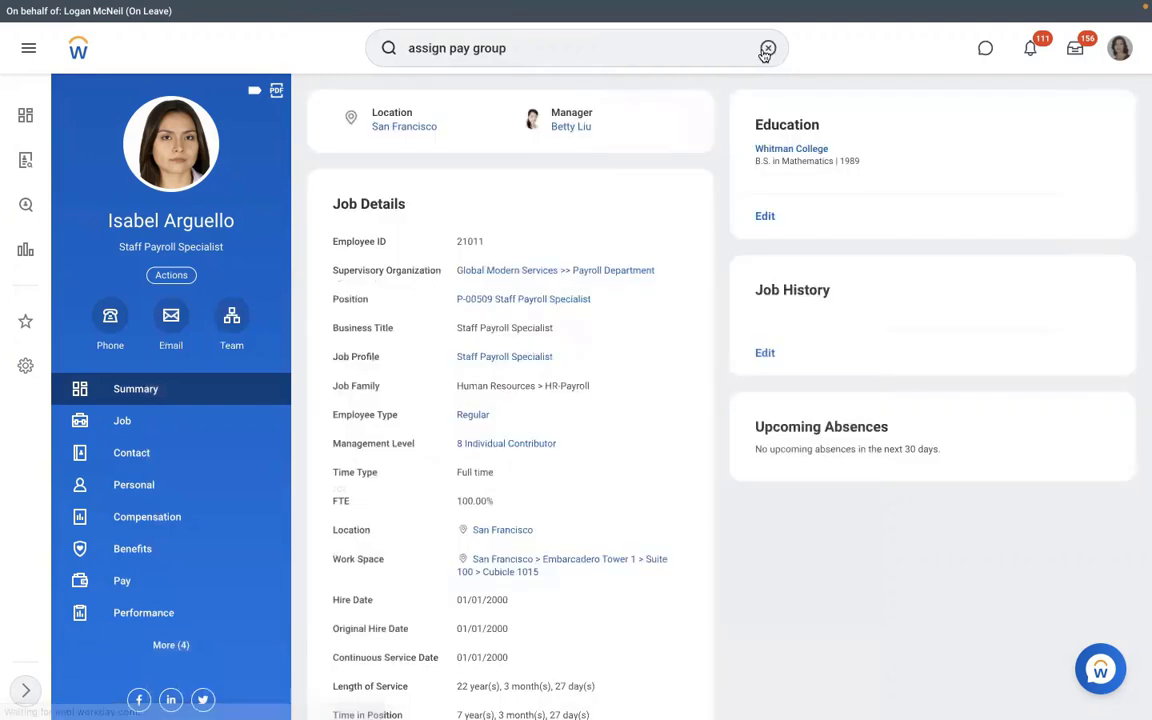
pyautogui.click(767, 48)
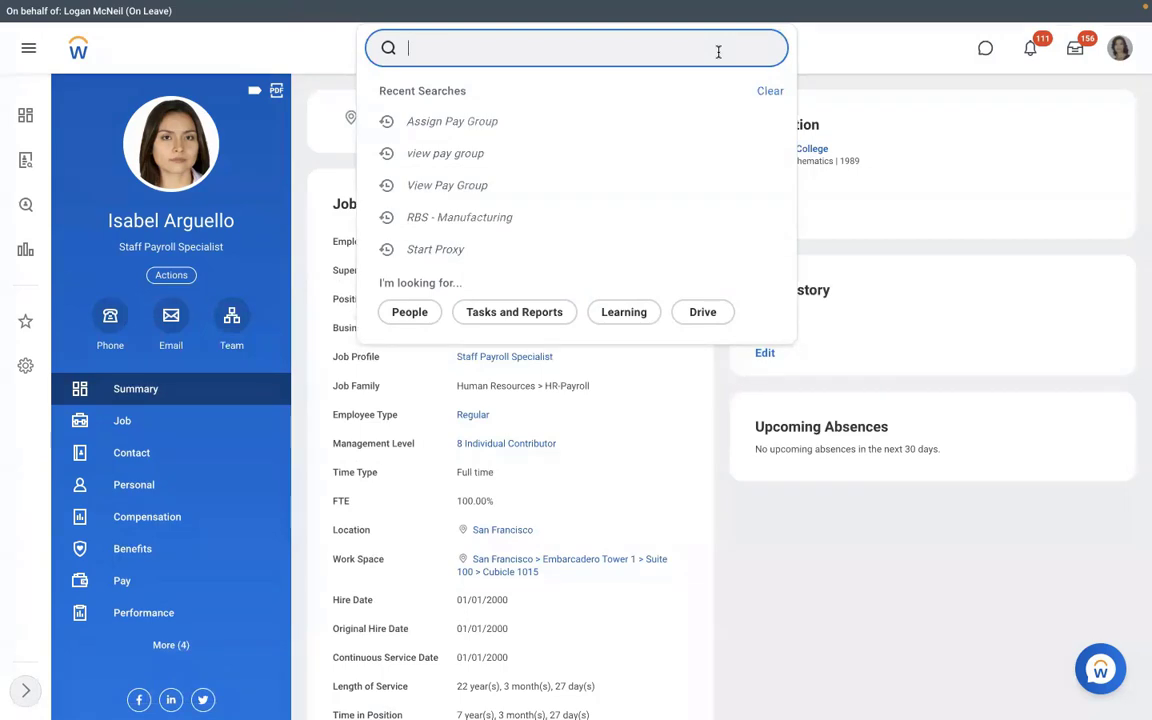
# - From the worker's Pay section, show the RBS - Monthly PYG pay group's Pay Group tab
pyautogui.click(168, 584)
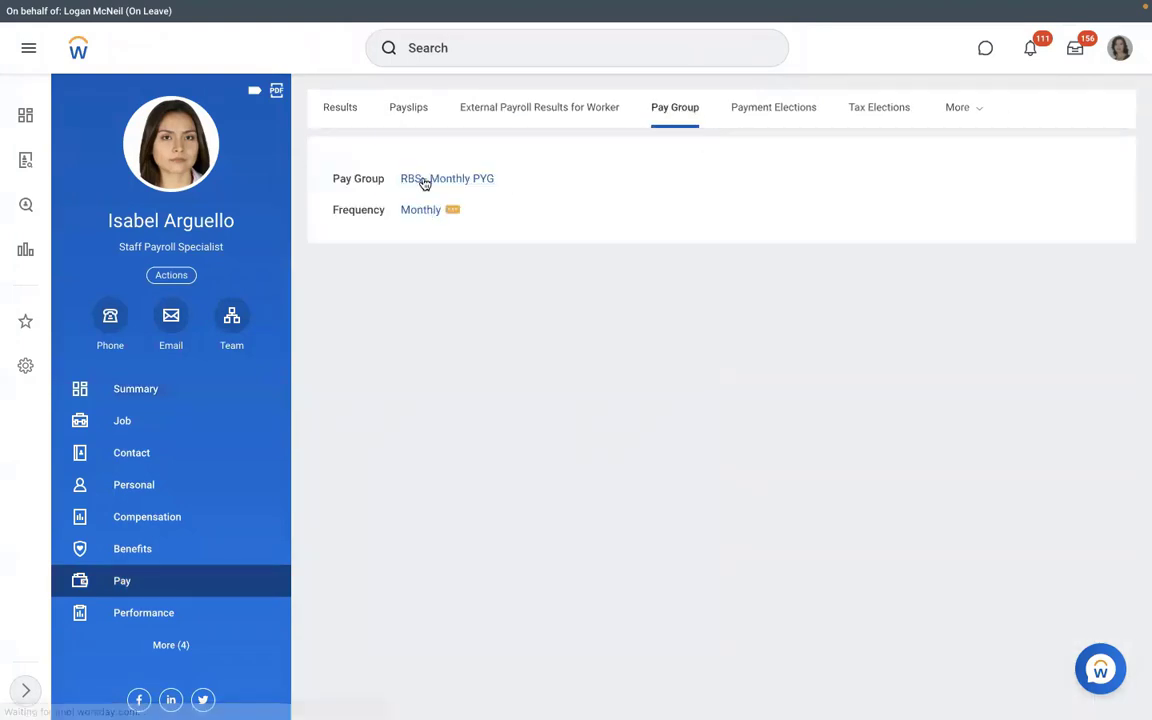
pyautogui.click(424, 181)
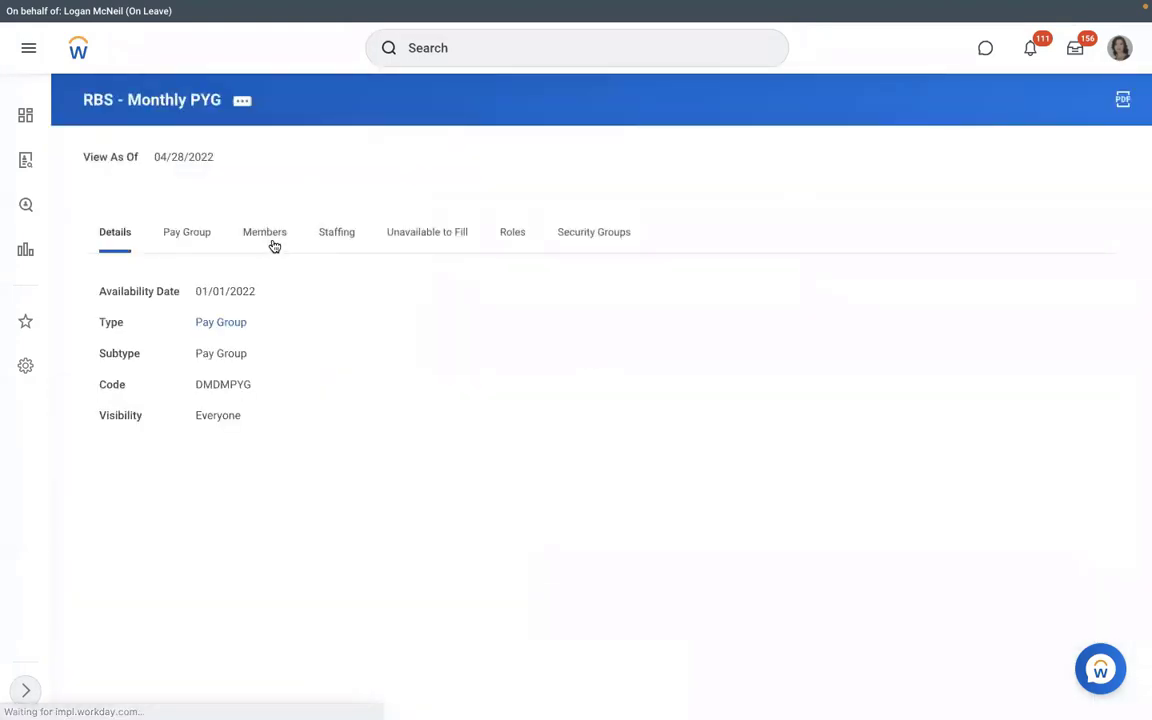
pyautogui.click(189, 242)
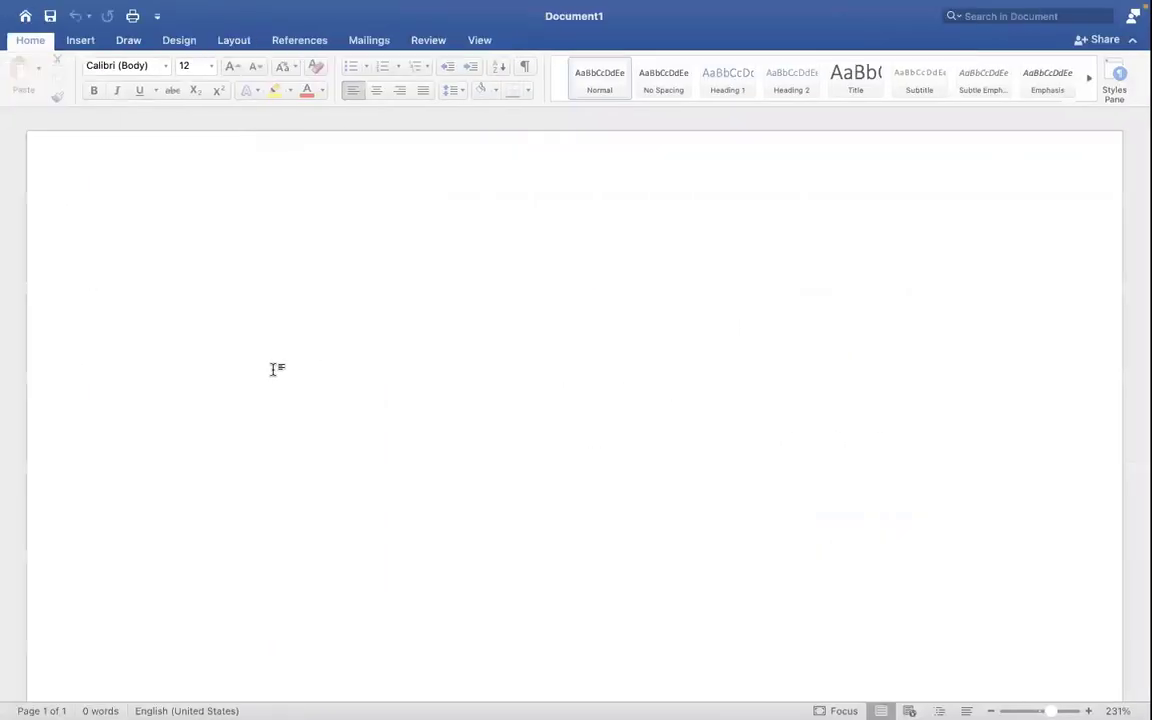
# - In Word, write items '1. Assign PYG at Worker level' and 'Assign PYG through task'
pyautogui.write('1.')
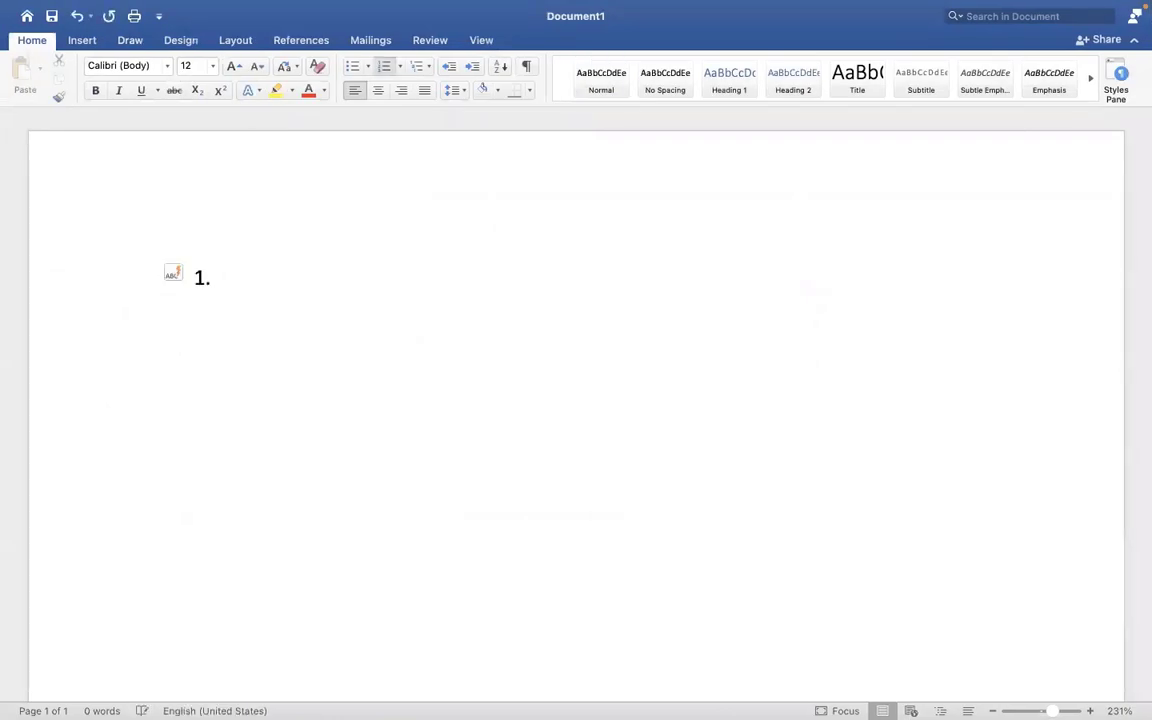
pyautogui.write(' Assign pa')
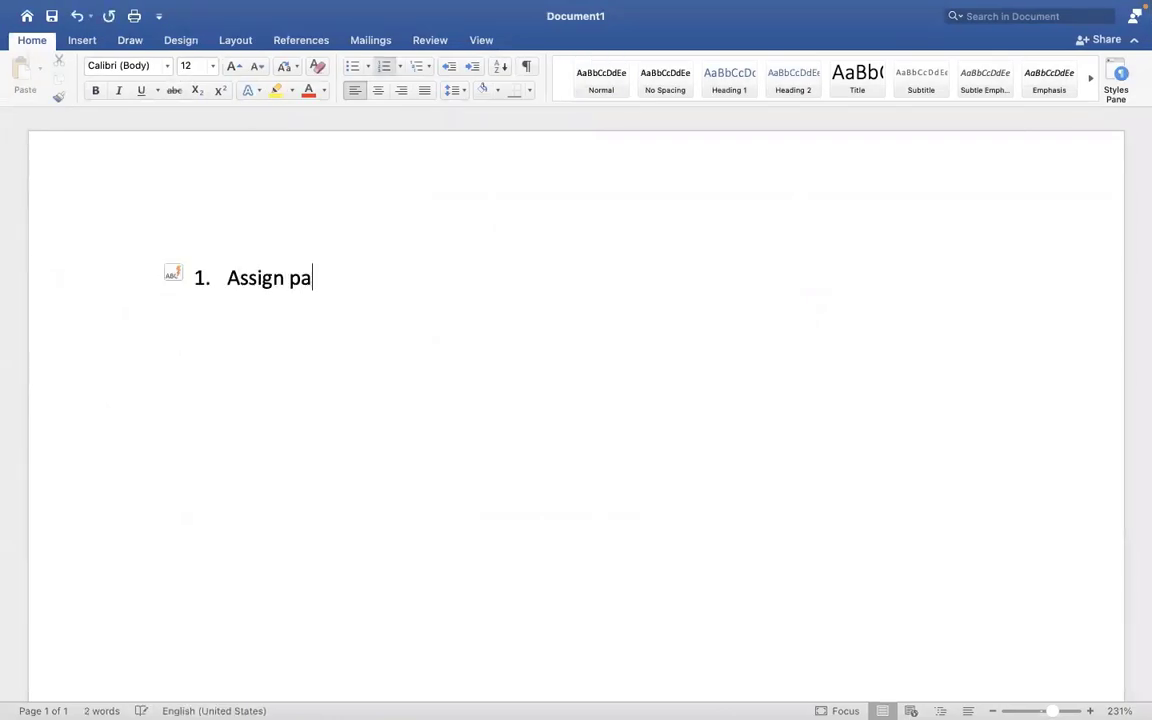
pyautogui.press('BackSpace')
pyautogui.press('BackSpace')
pyautogui.write('PYG at ')
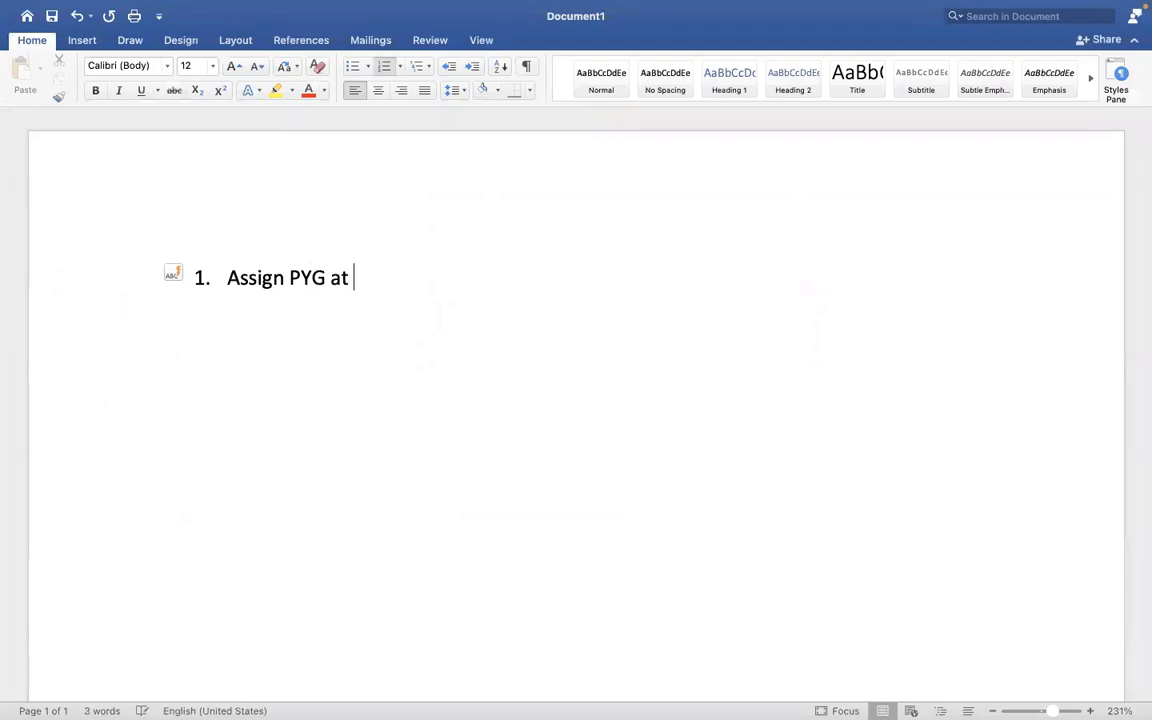
pyautogui.write('Worklebe')
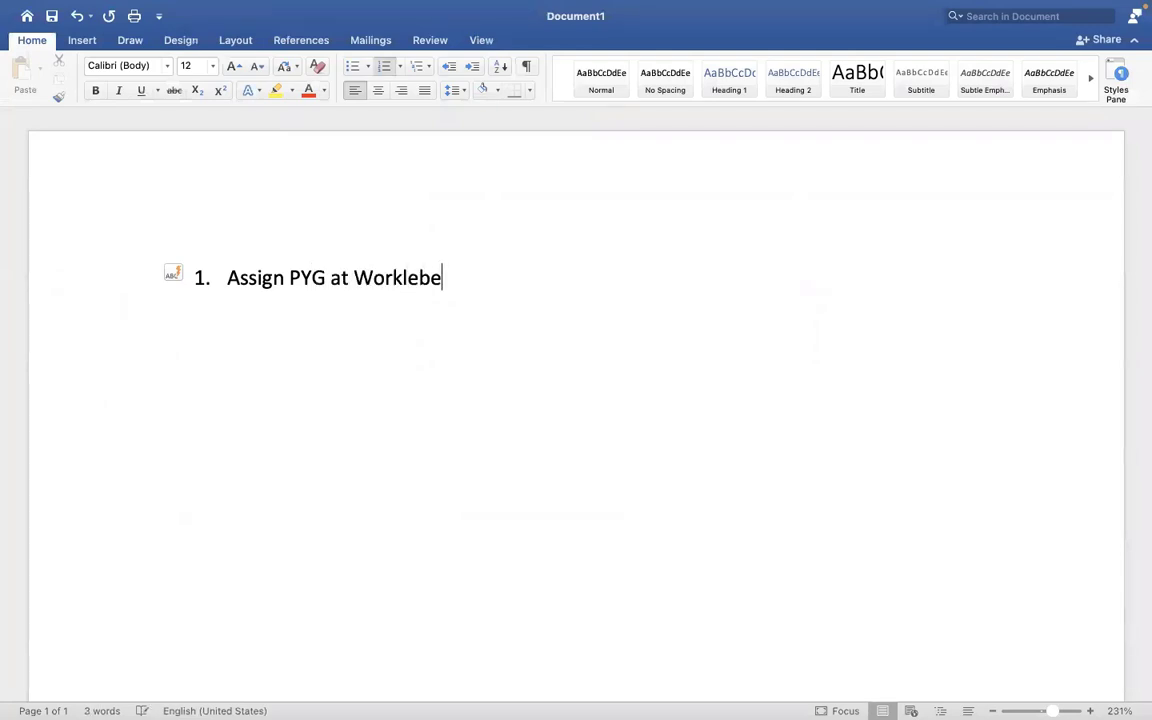
pyautogui.press('BackSpace')
pyautogui.press('BackSpace')
pyautogui.press('BackSpace')
pyautogui.press('BackSpace')
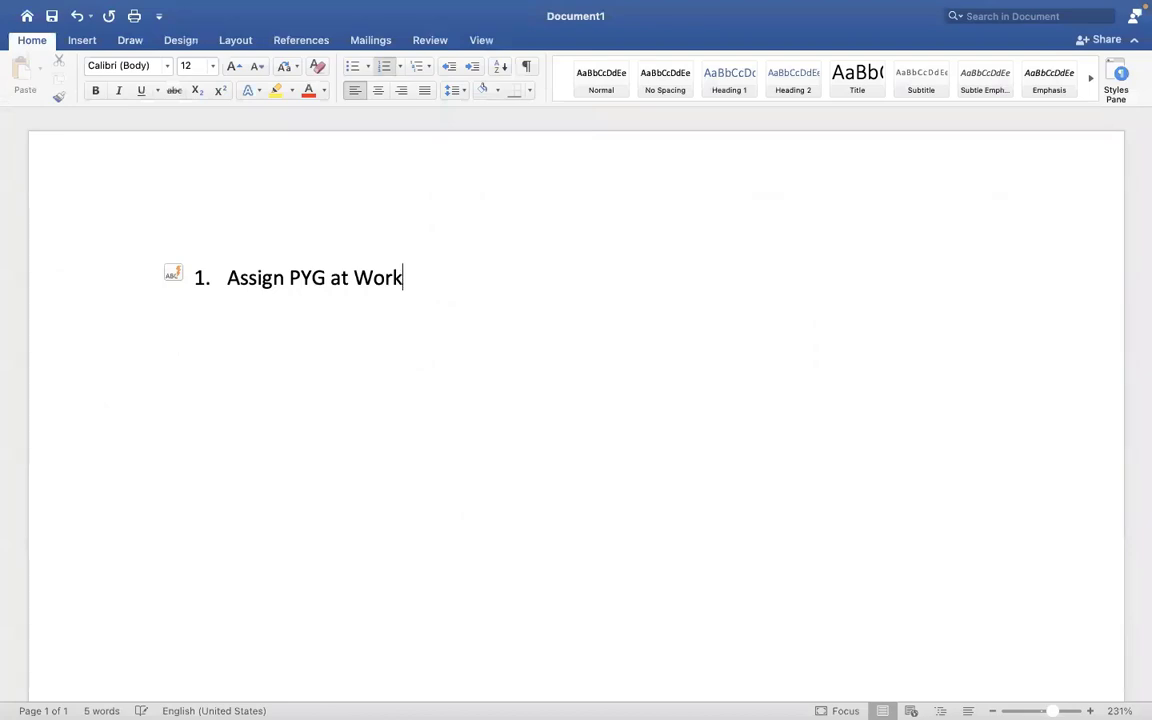
pyautogui.write('er level')
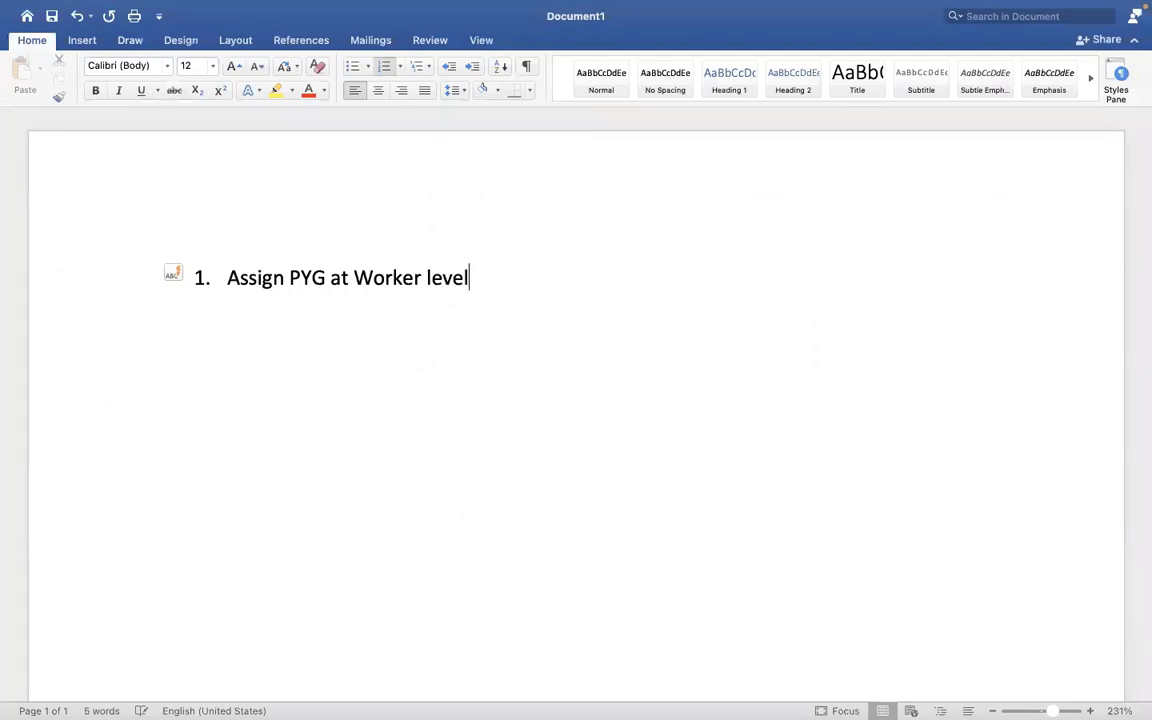
pyautogui.press('Return')
pyautogui.write('Assign P')
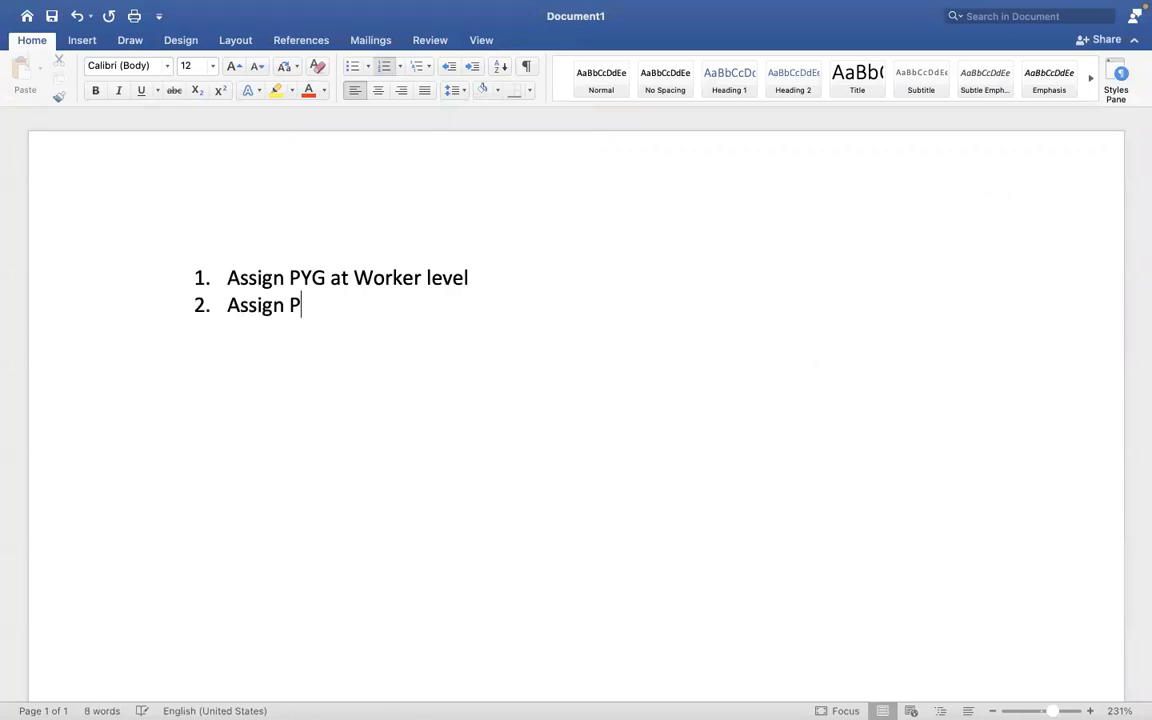
pyautogui.write('YG at')
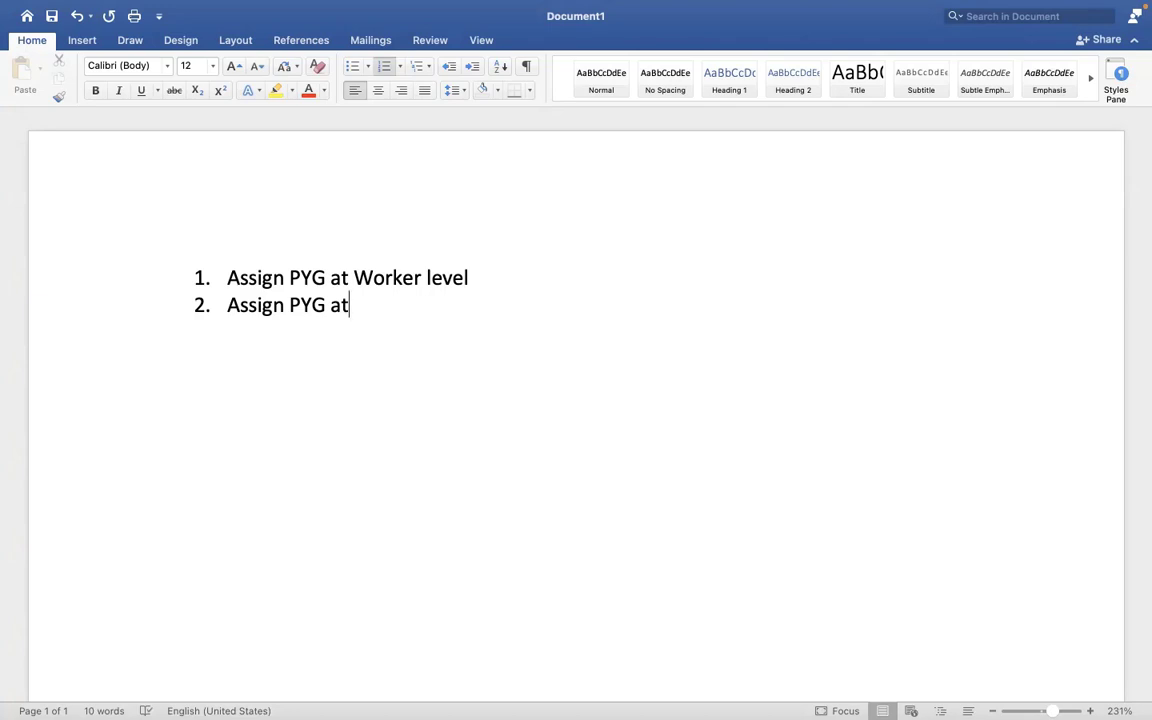
pyautogui.press('BackSpace')
pyautogui.press('BackSpace')
pyautogui.write('through task')
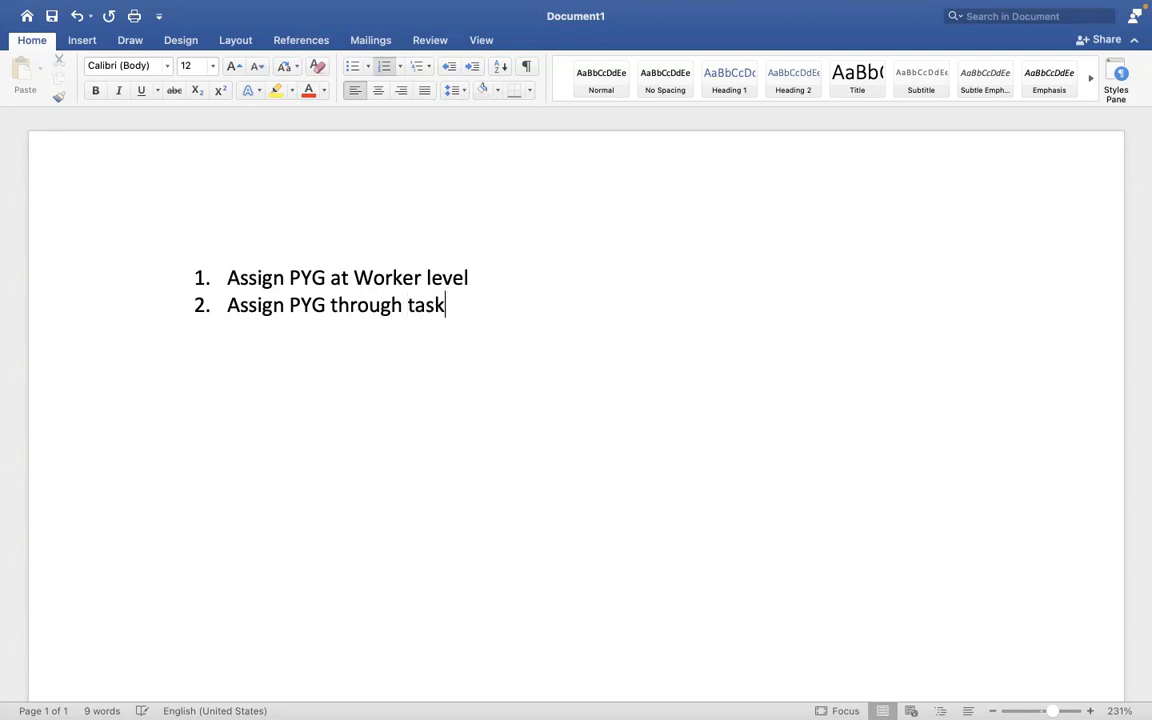
# - Add item 3, 'Assign/default the PYG based on automatic rule', and return to Workday
pyautogui.press('Return')
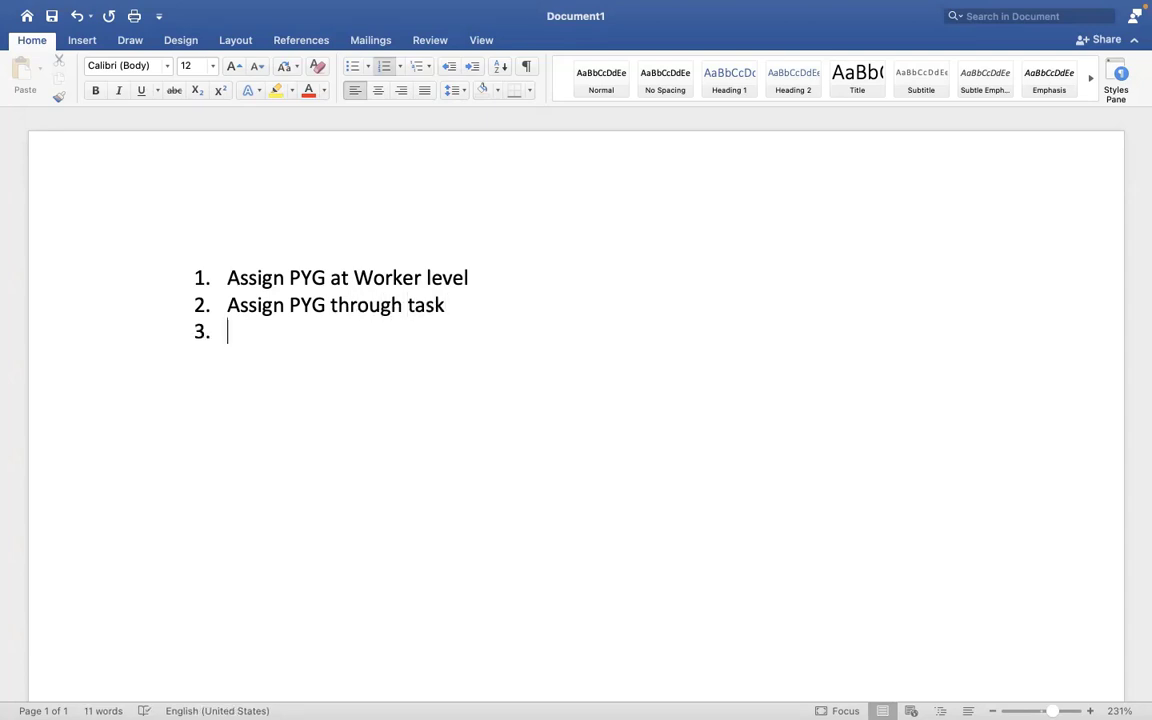
pyautogui.write('A')
pyautogui.press('BackSpace')
pyautogui.write('Assign')
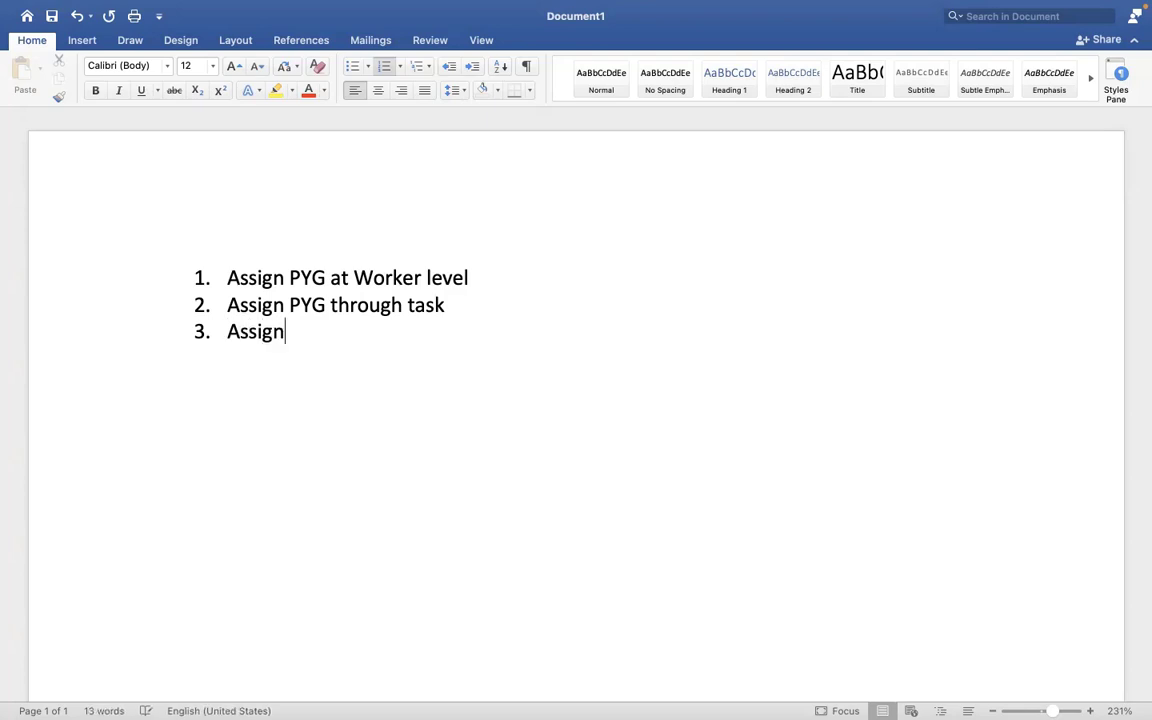
pyautogui.write('/defaul')
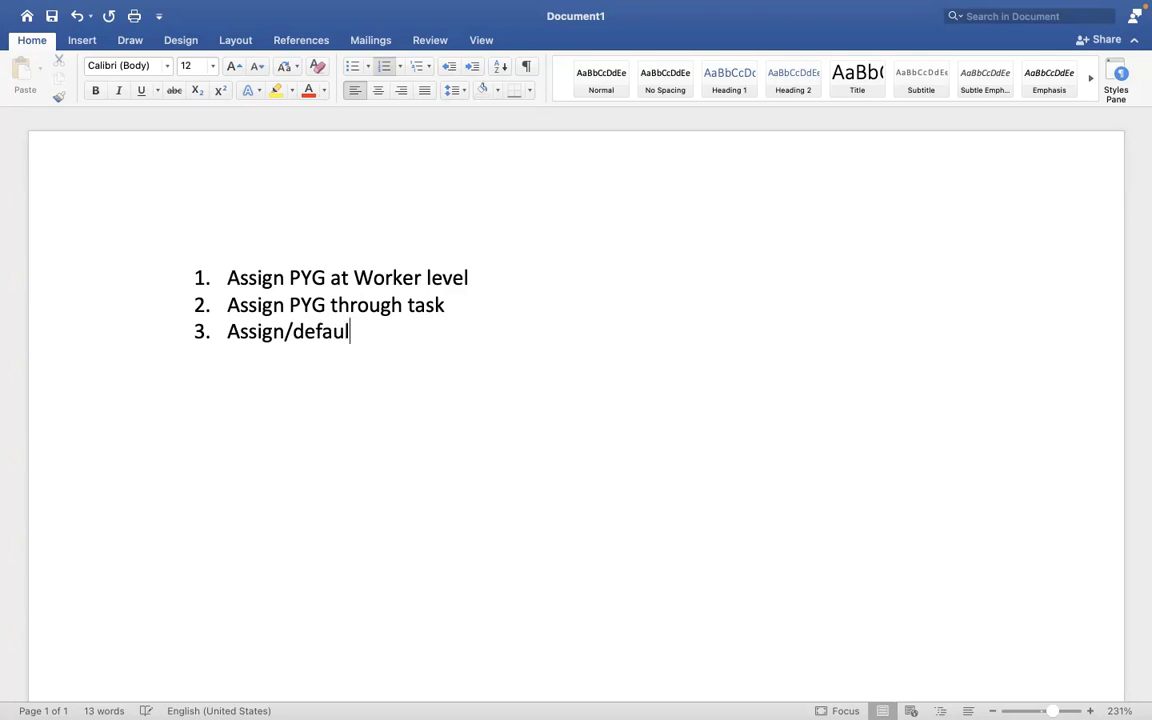
pyautogui.write('t the PYG')
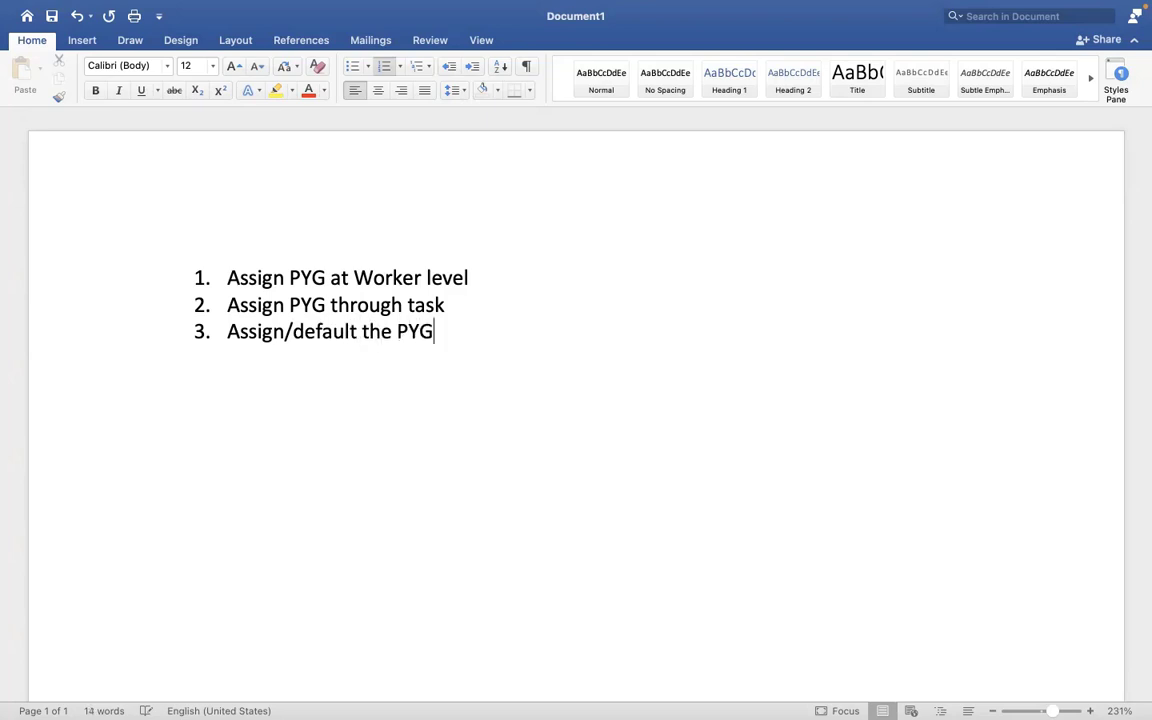
pyautogui.write(' based ')
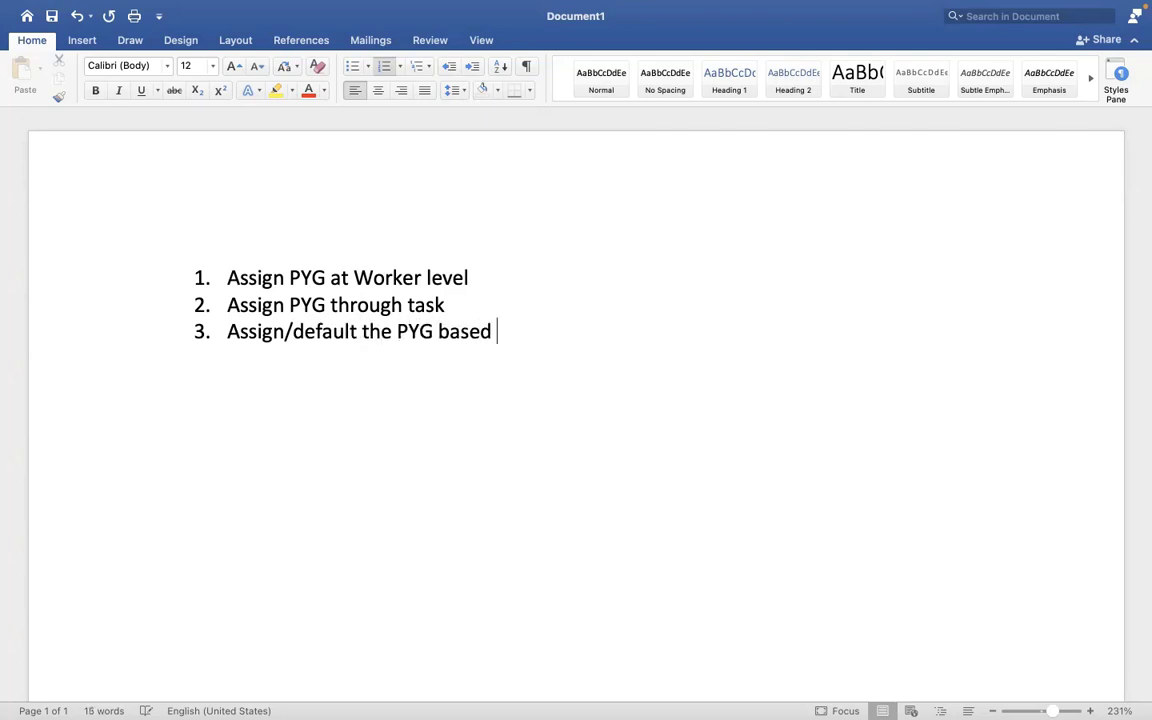
pyautogui.write('on auto')
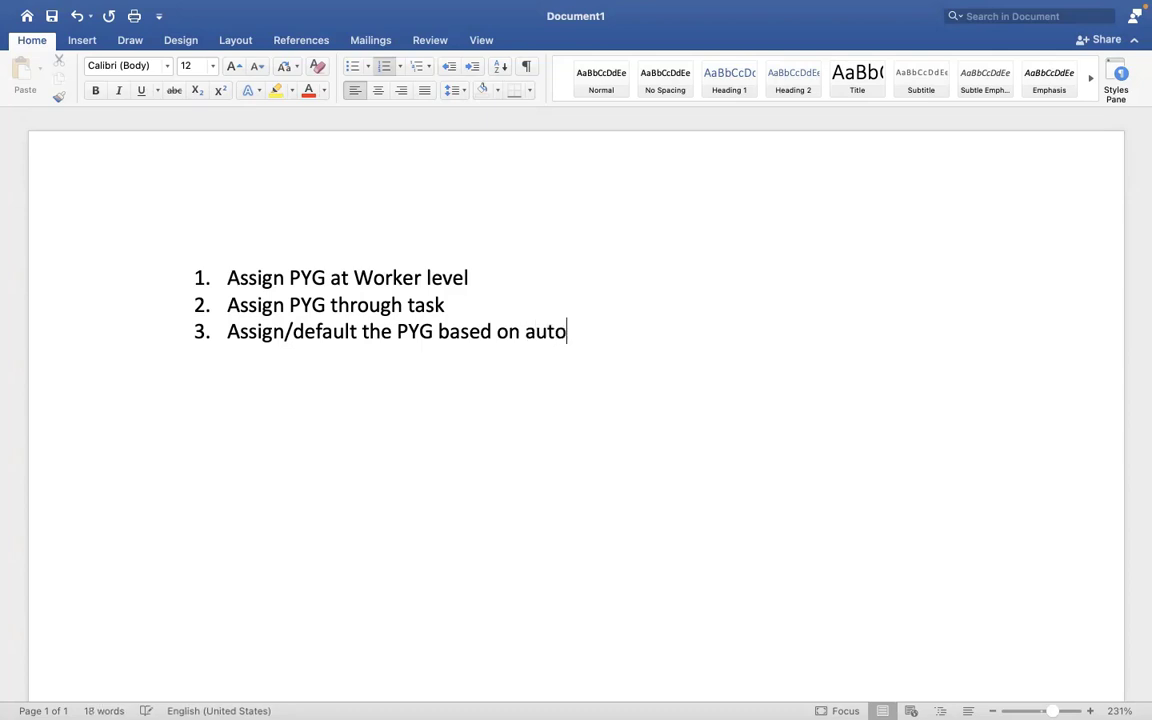
pyautogui.write('matic rule')
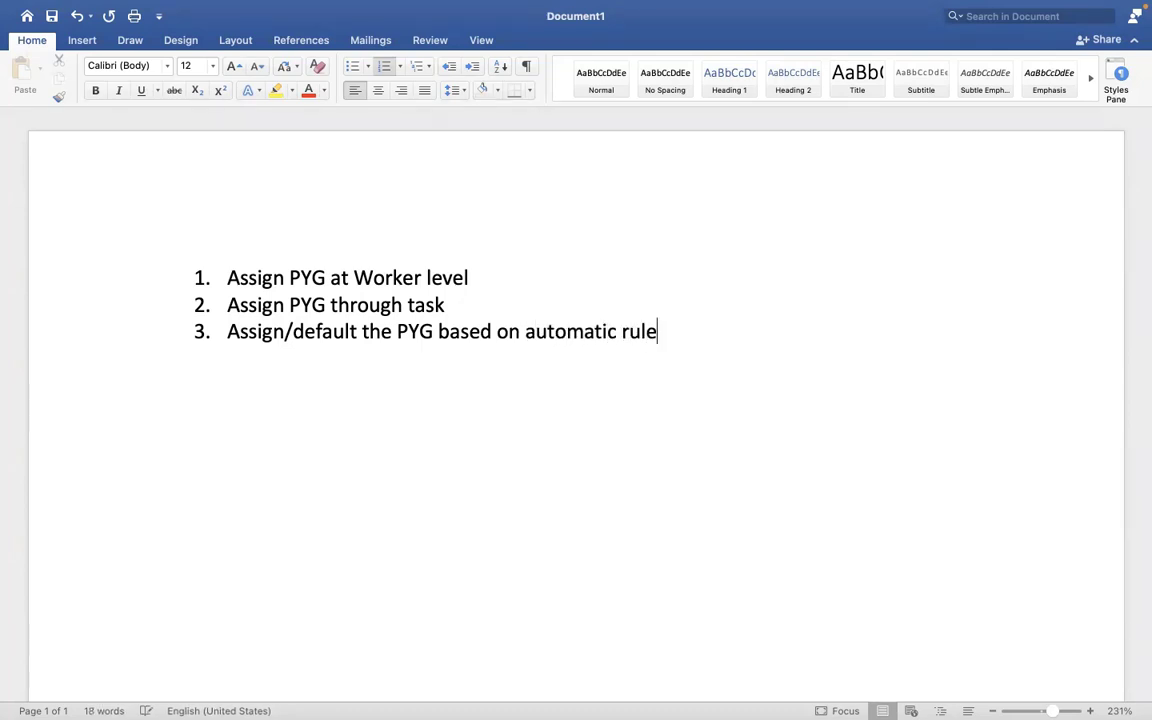
pyautogui.hotkey('ctrl', 'Right')
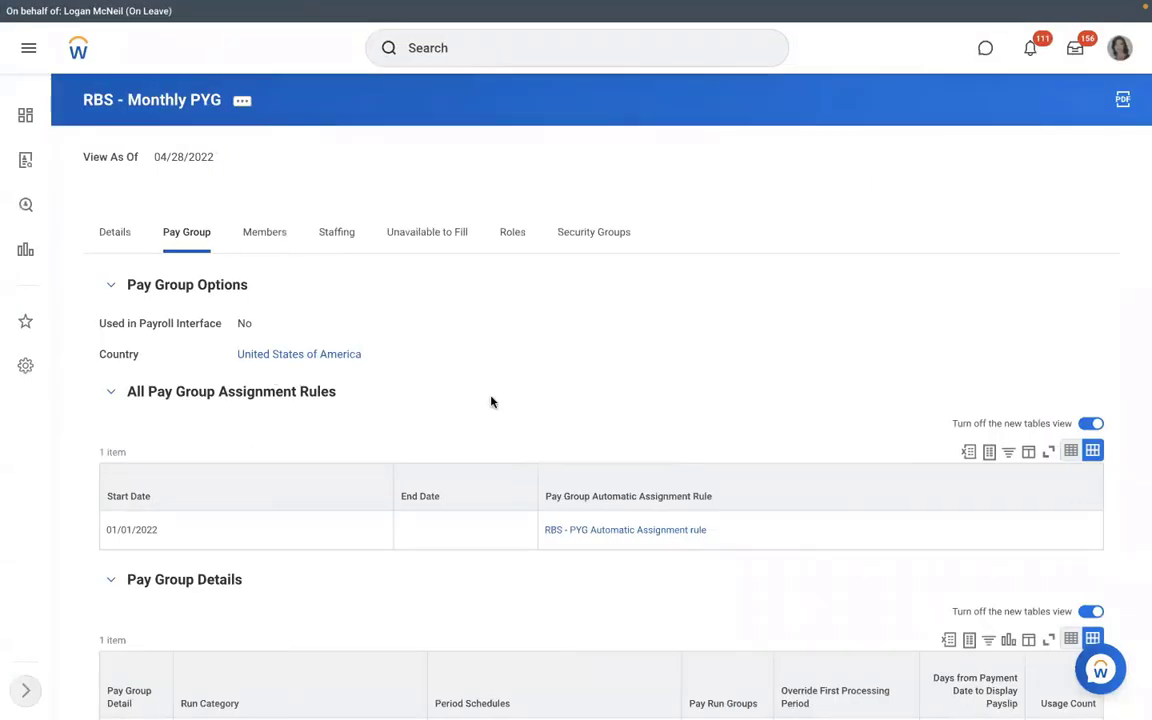
# - Open the RBS - PYG Automatic Assignment rule showing its RMS - Manufacturing and United States conditions
pyautogui.click(602, 537)
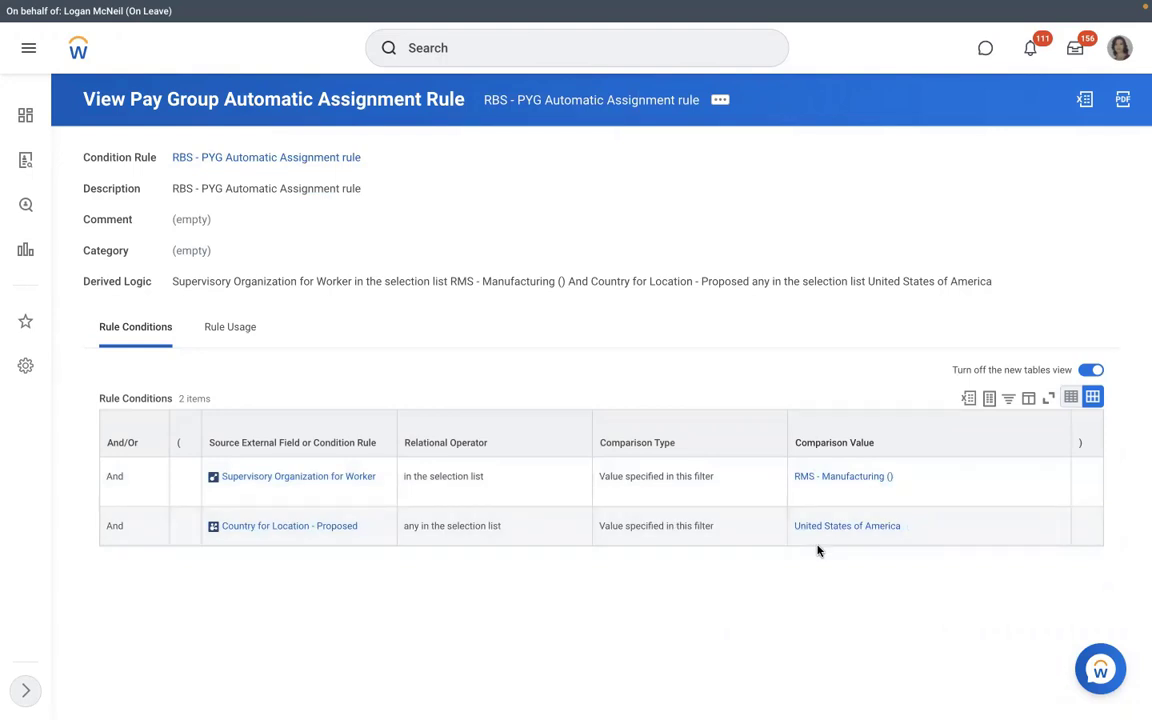
# - Check the rule's usage, then open RMS - Manufacturing () from its conditions
pyautogui.click(216, 328)
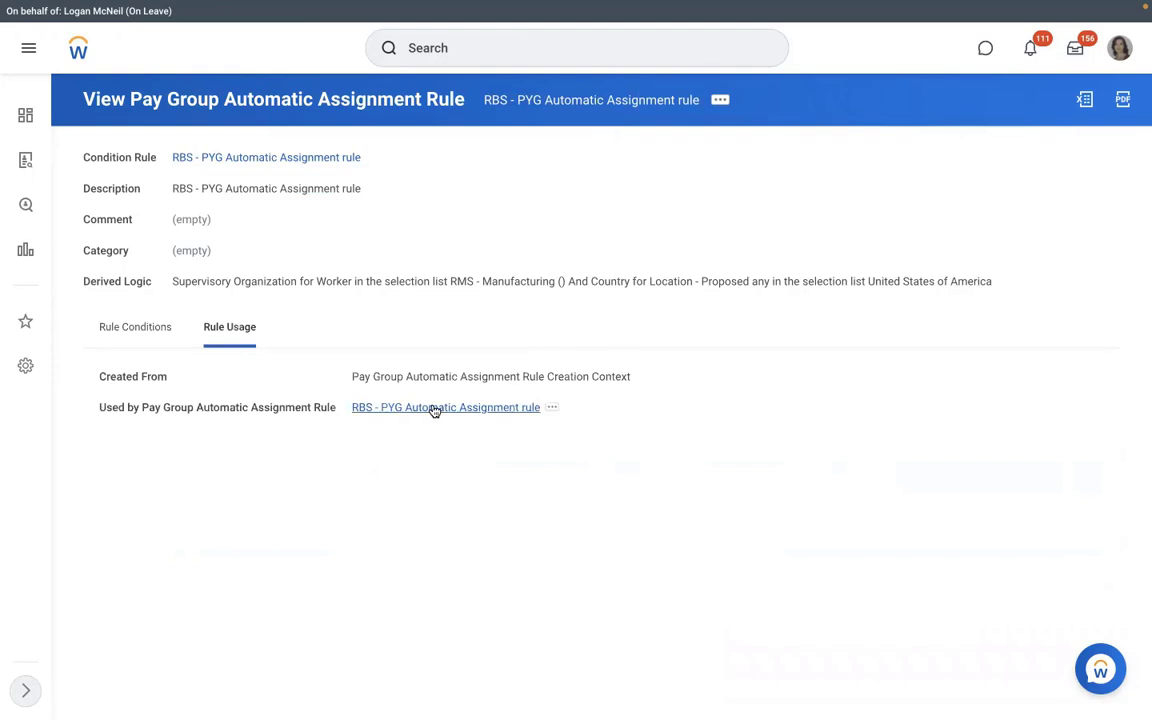
pyautogui.click(434, 411)
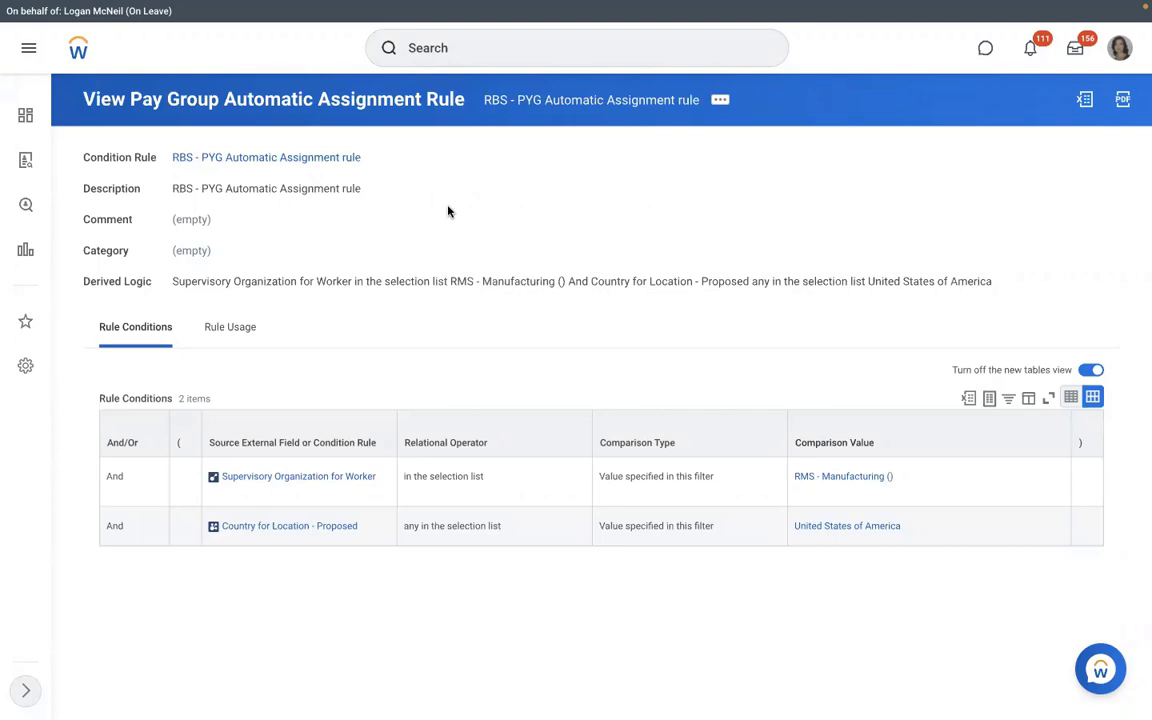
pyautogui.click(800, 480)
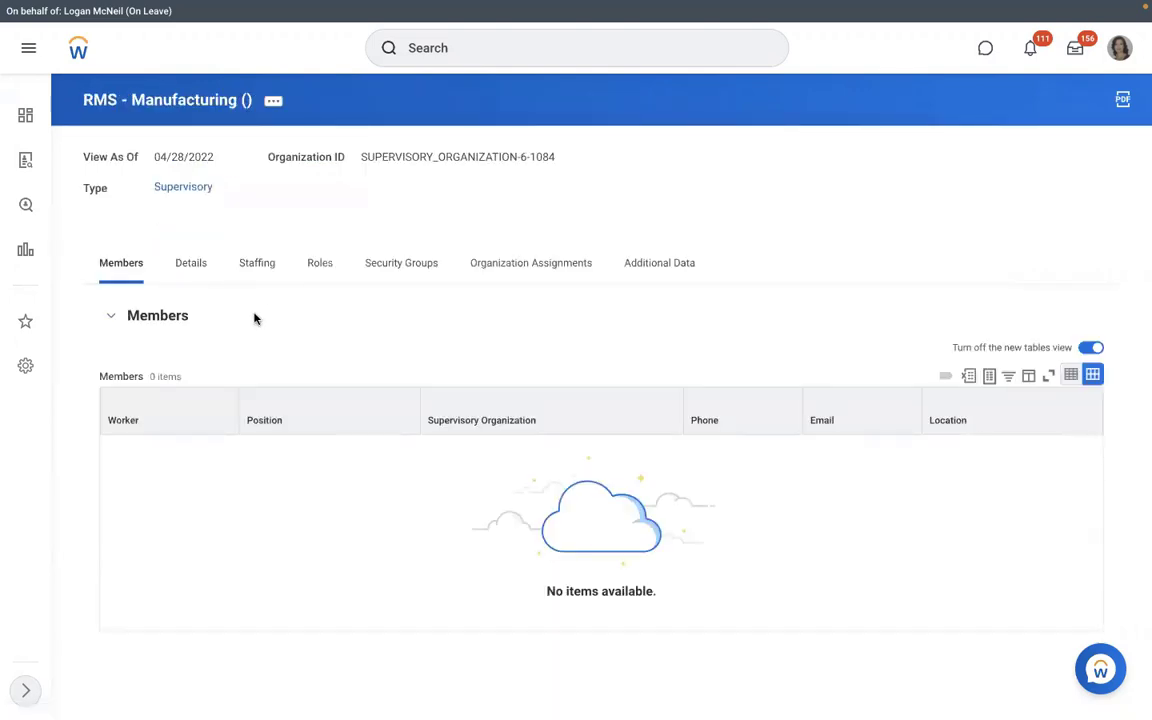
# - View the organization's staffing model and try a Create Position definition, then cancel it
pyautogui.click(254, 284)
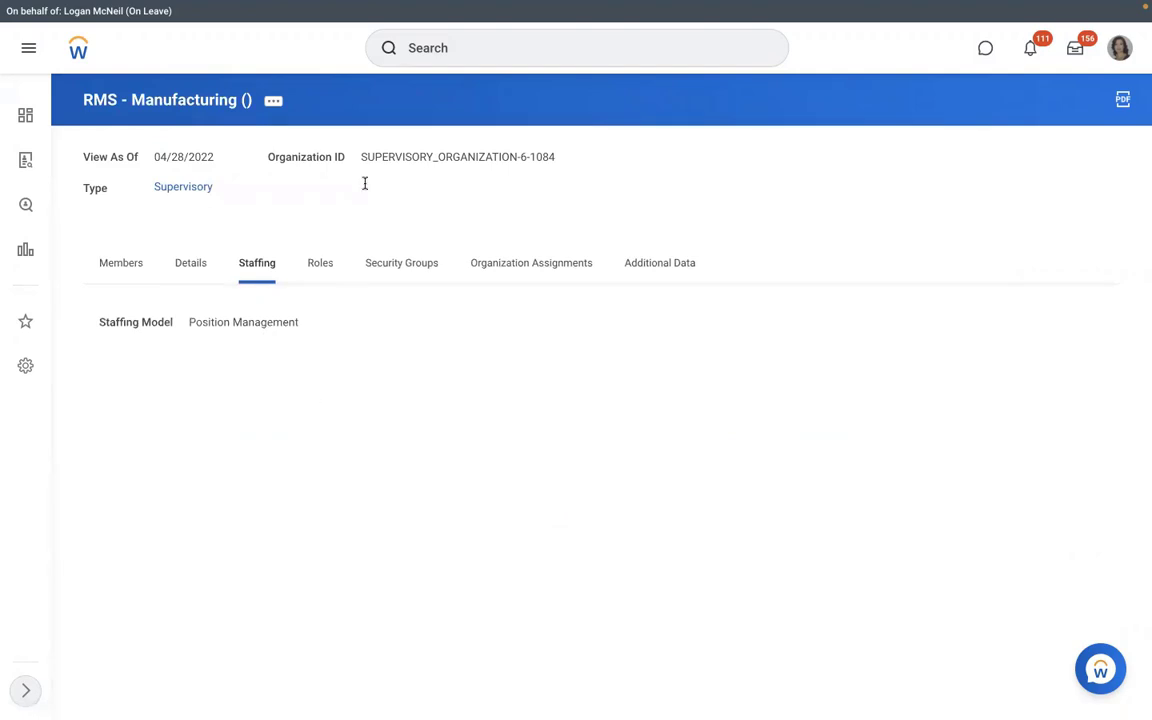
pyautogui.click(274, 102)
pyautogui.moveTo(355, 267)
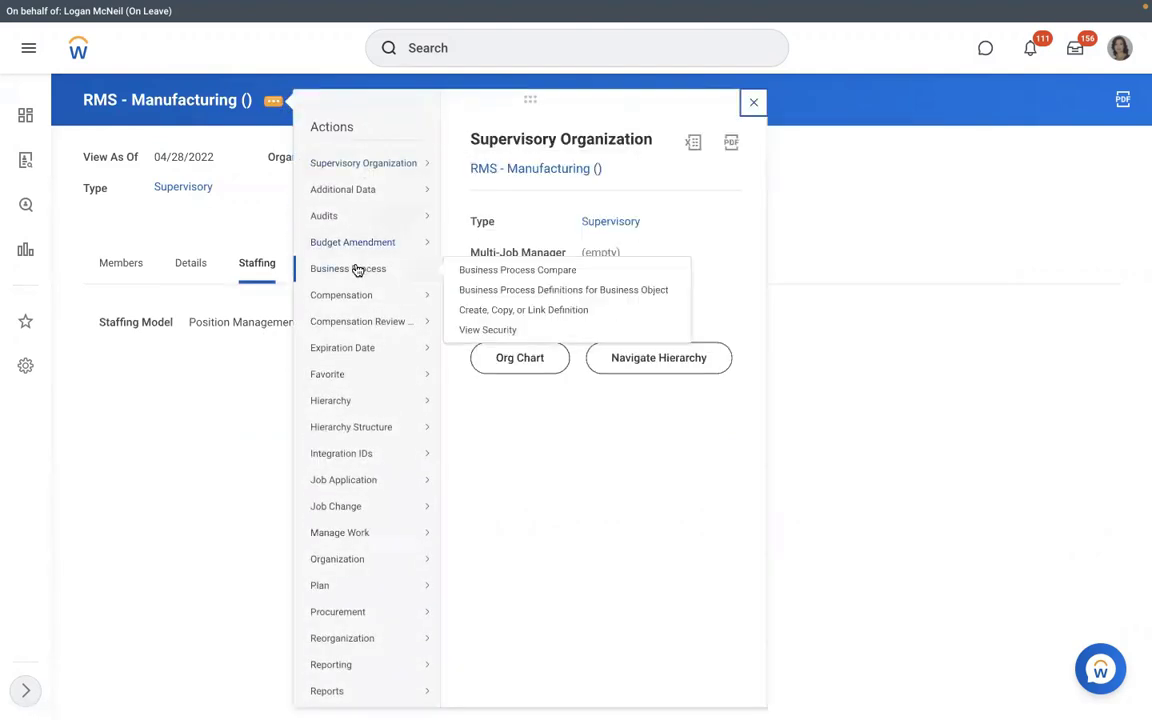
pyautogui.click(487, 310)
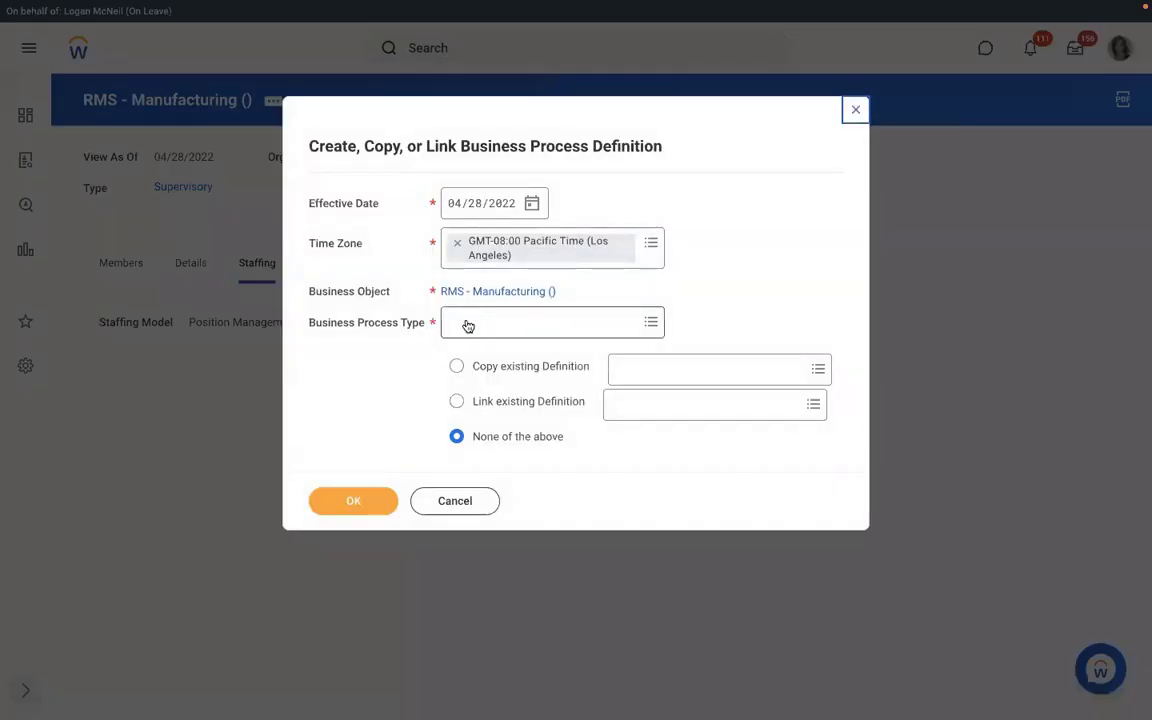
pyautogui.click(465, 321)
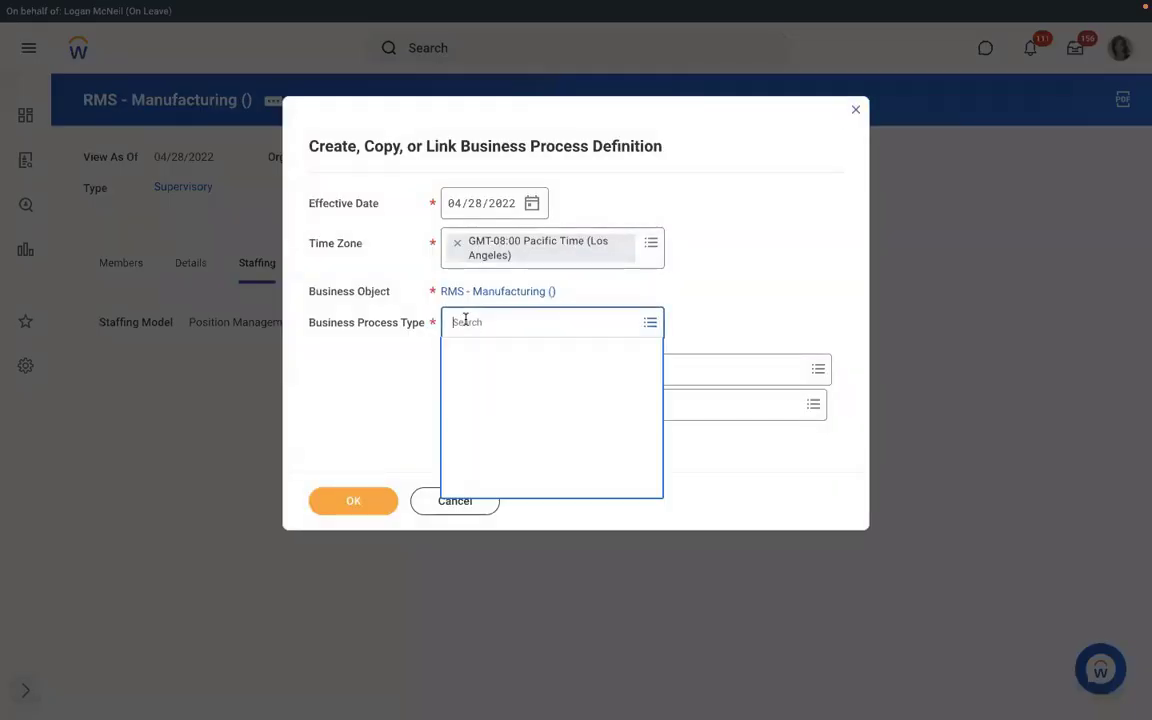
pyautogui.write('create ')
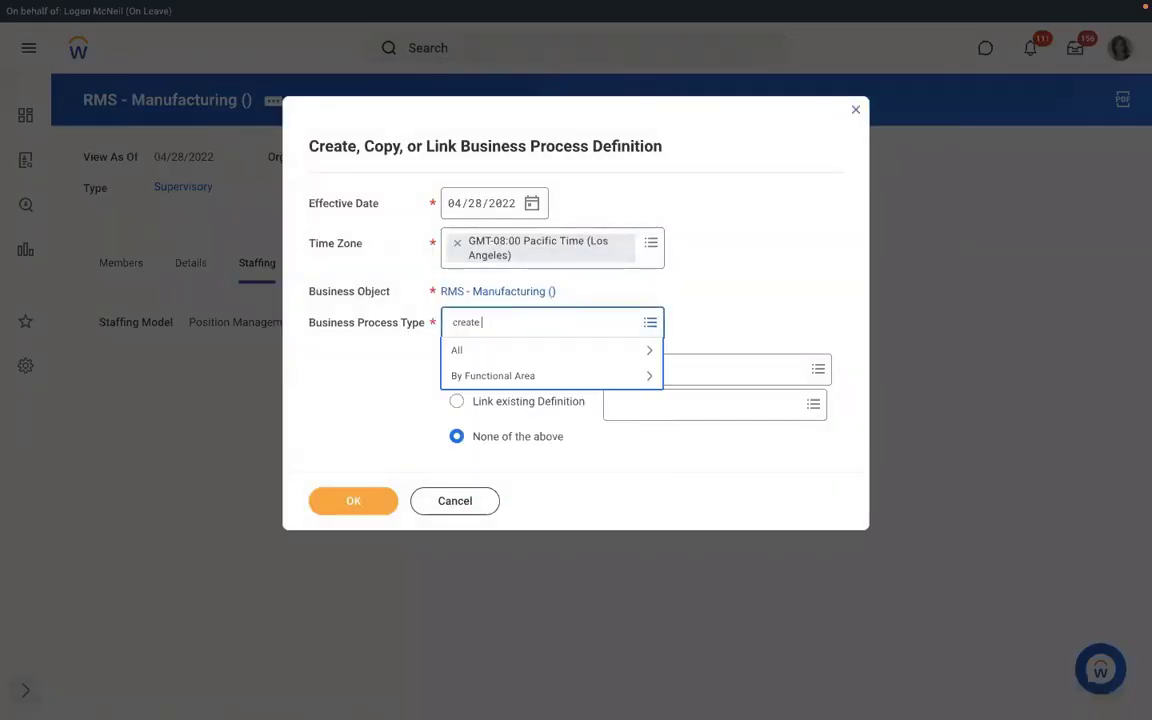
pyautogui.write('position')
pyautogui.press('Return')
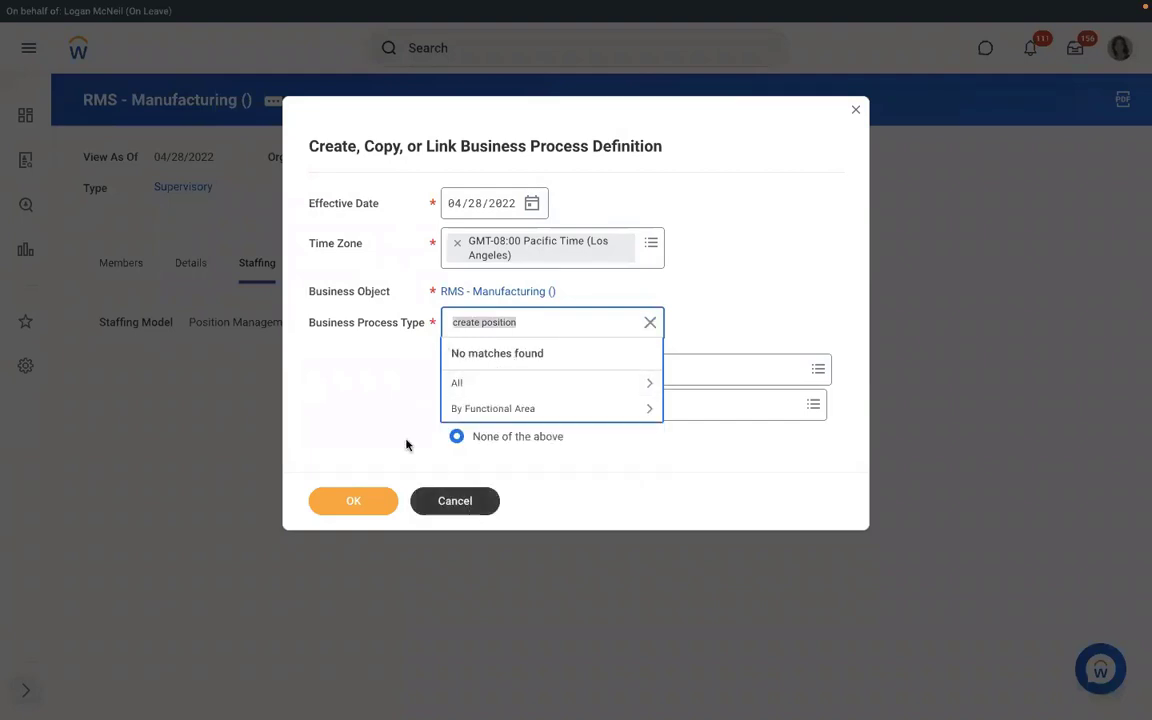
pyautogui.click(440, 500)
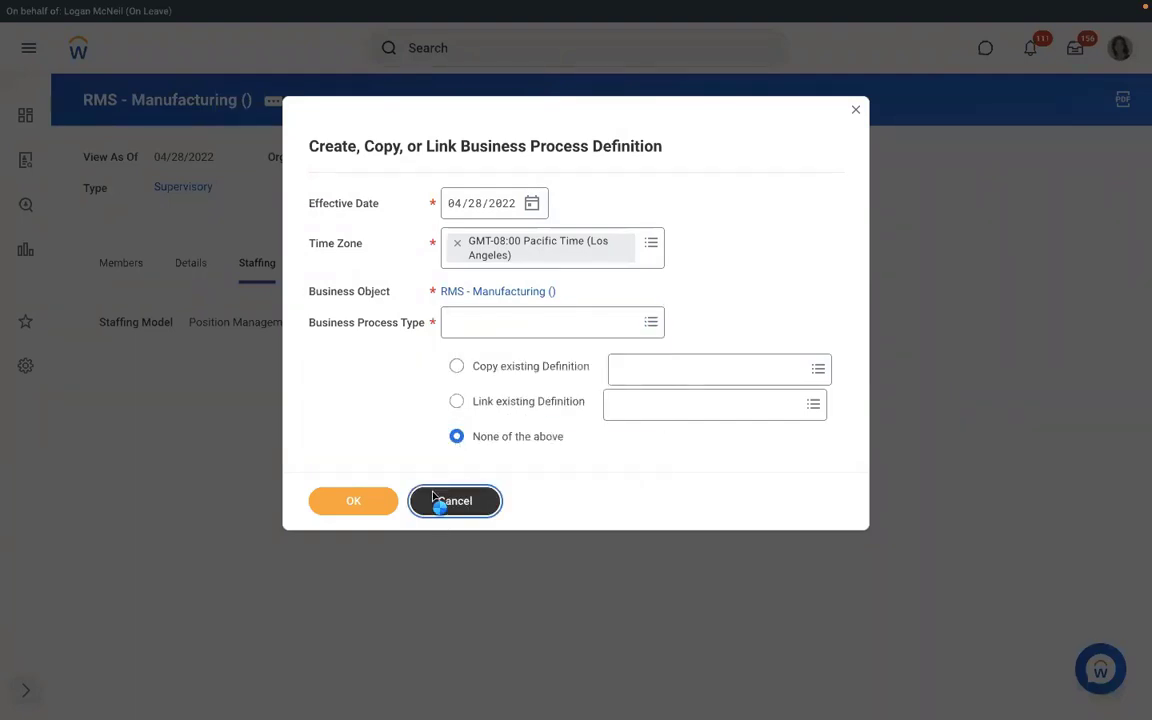
pyautogui.click(448, 500)
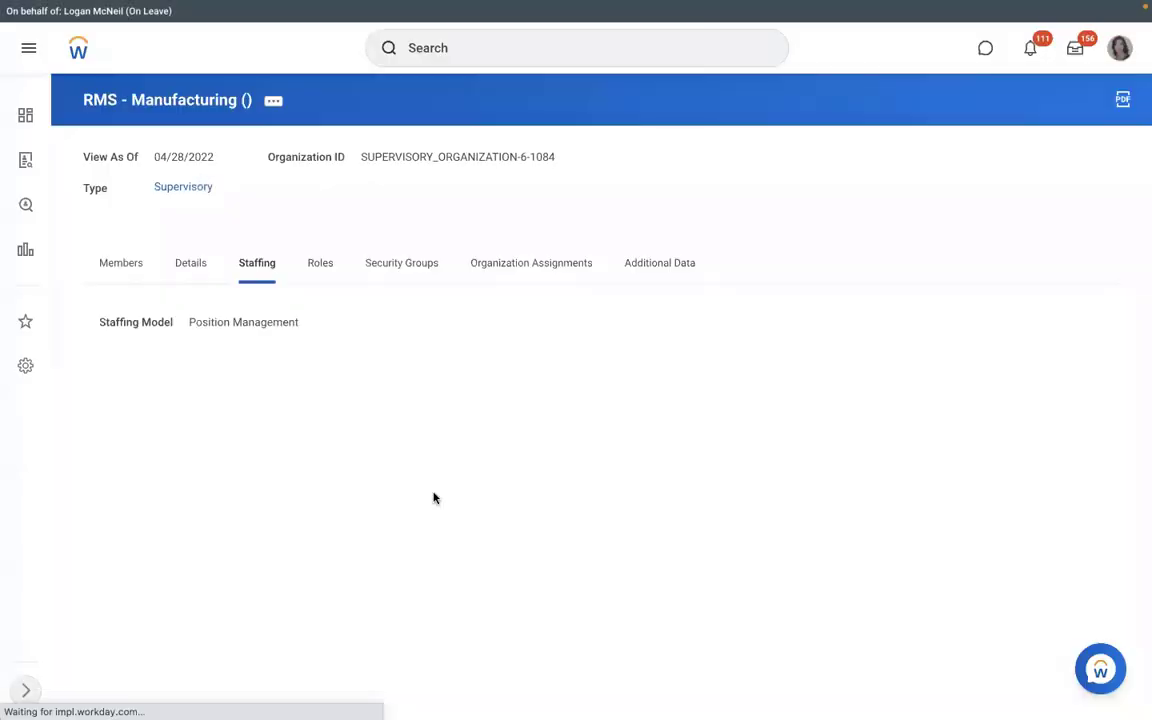
# - Create a new Hire business process definition for RMS - Manufacturing ()
pyautogui.click(271, 104)
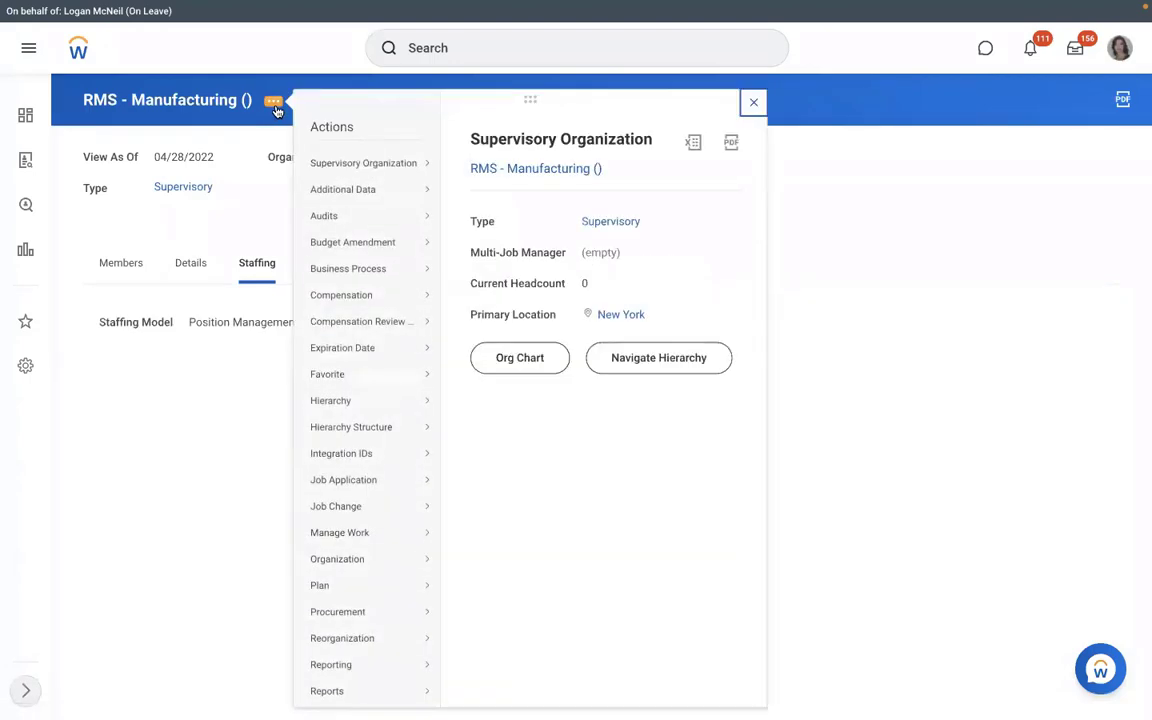
pyautogui.moveTo(364, 305)
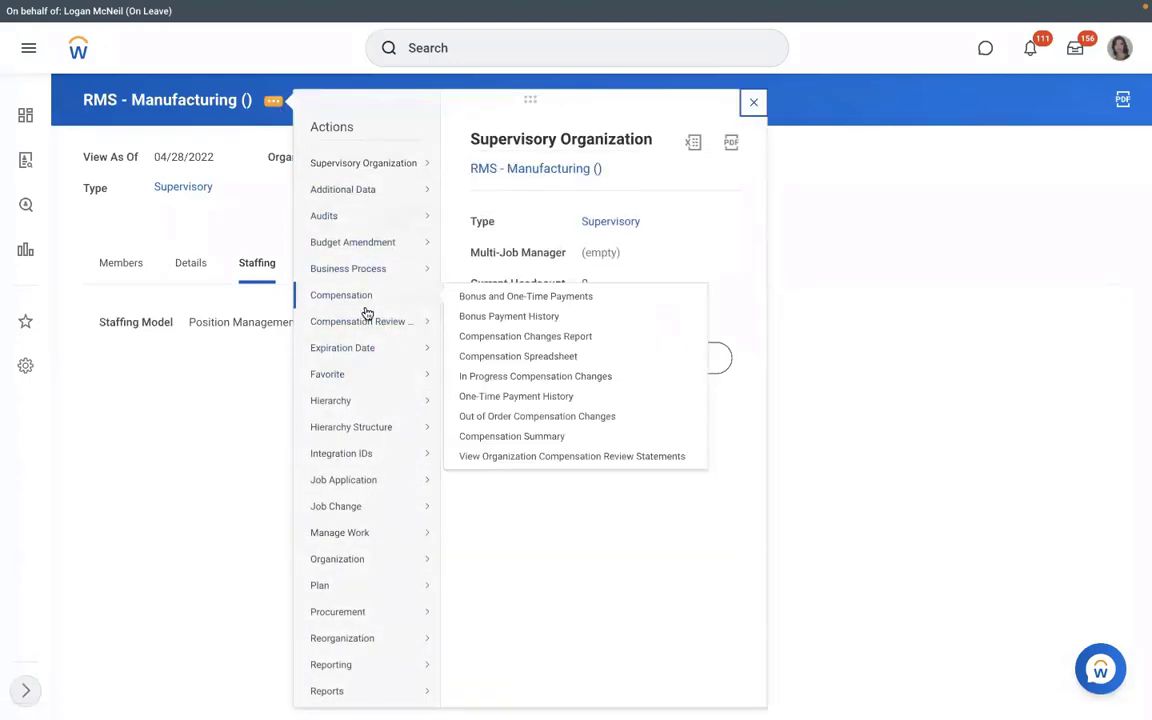
pyautogui.moveTo(389, 342)
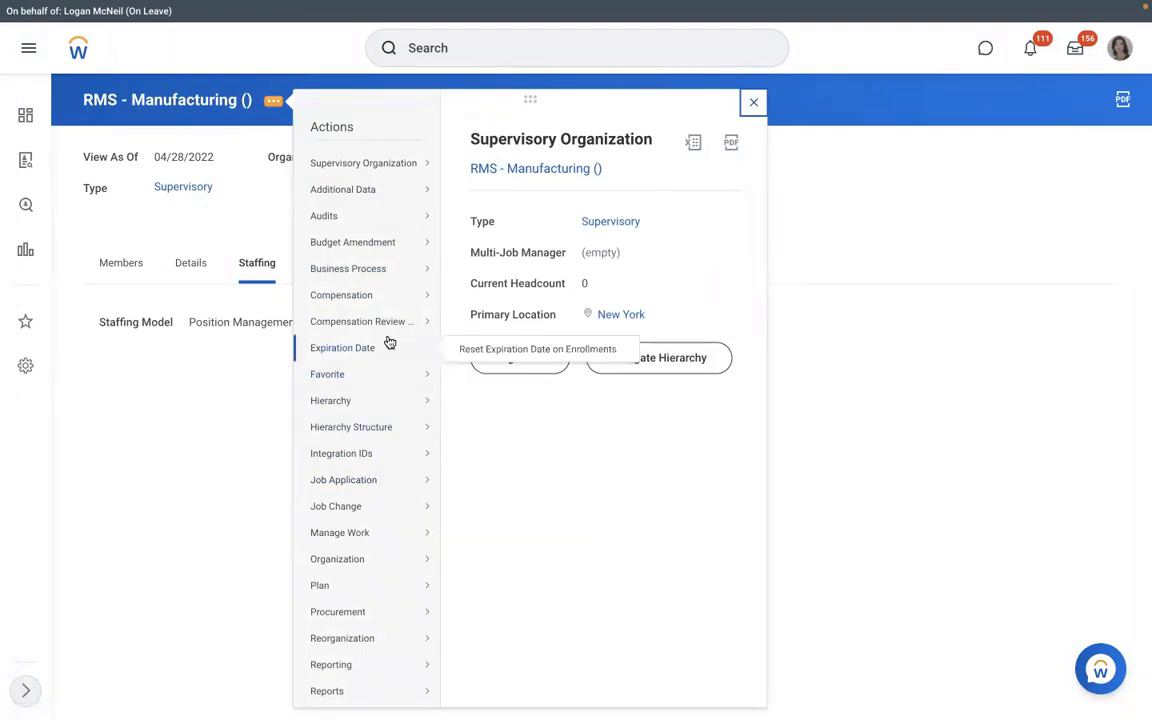
pyautogui.moveTo(370, 270)
pyautogui.click(489, 309)
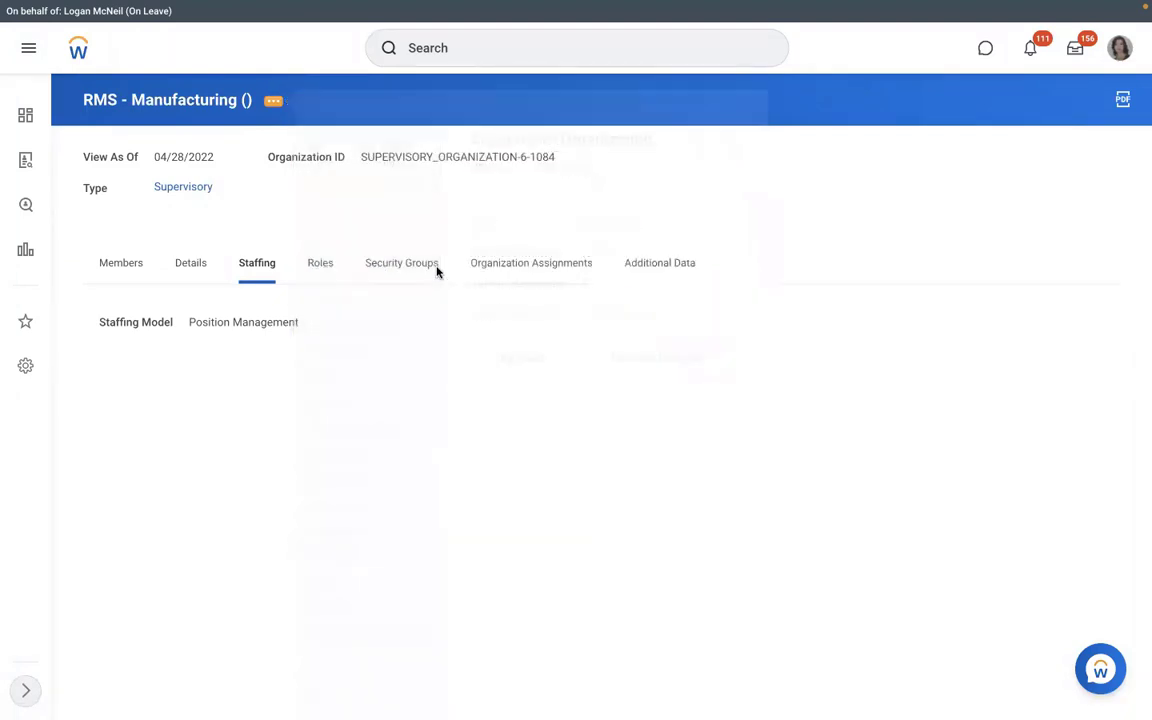
pyautogui.click(478, 321)
pyautogui.write('hi')
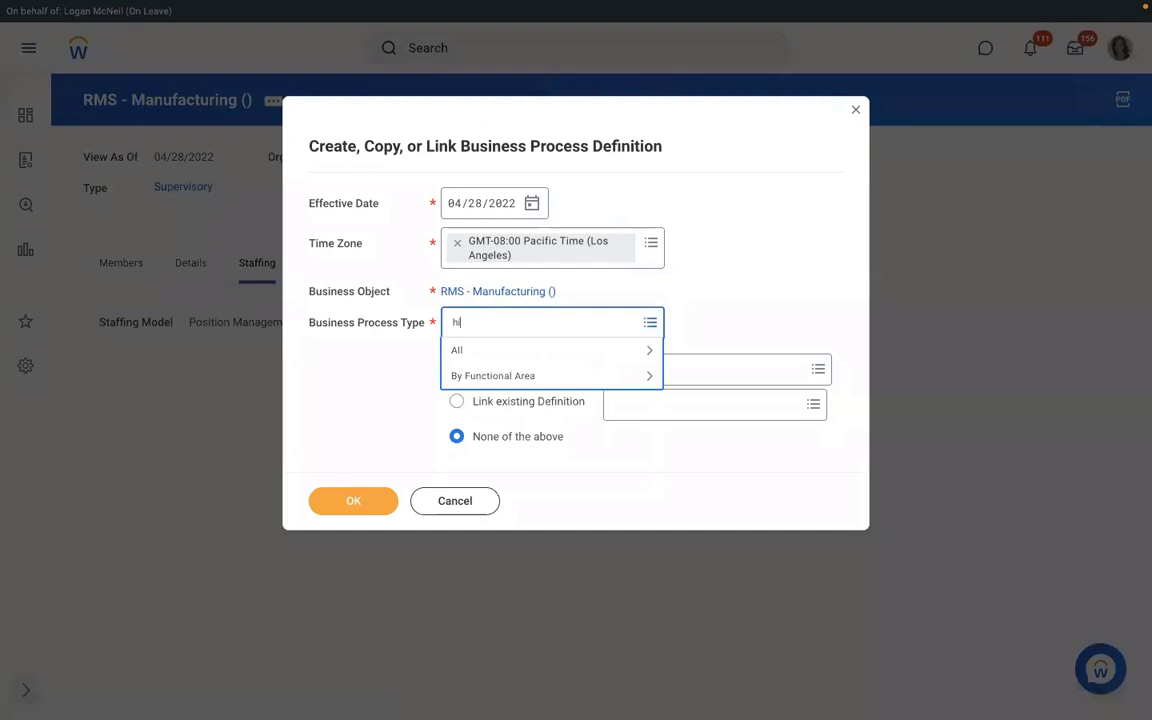
pyautogui.write('re')
pyautogui.press('Return')
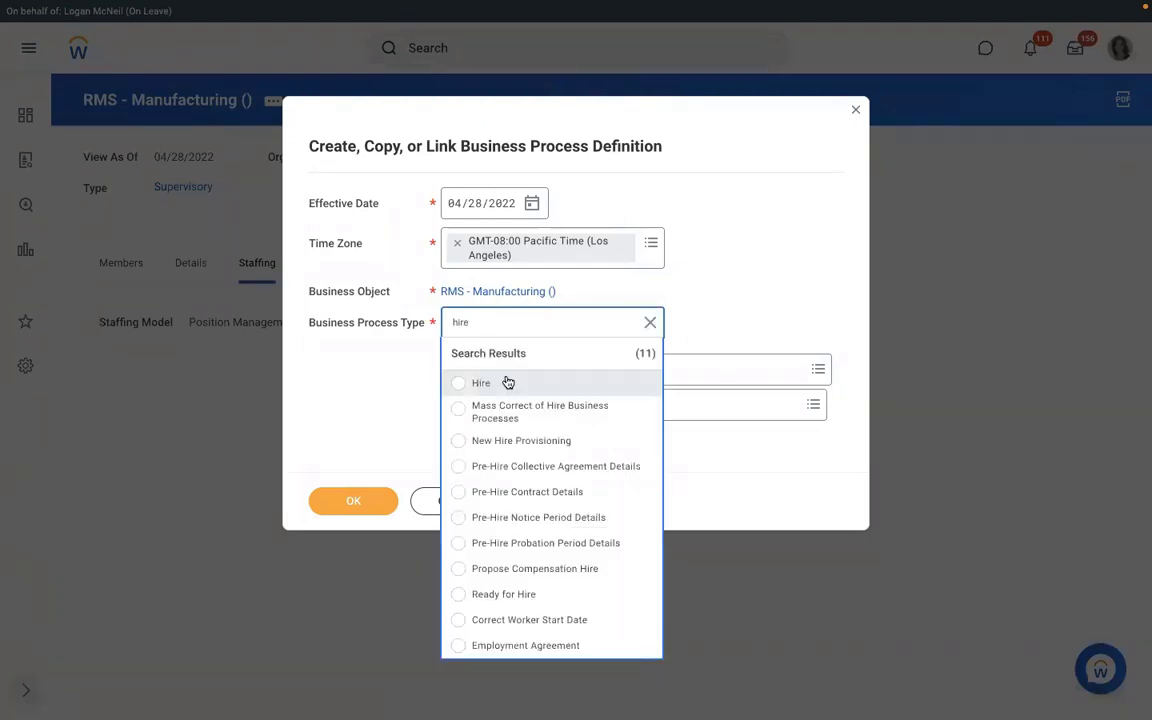
pyautogui.click(508, 383)
pyautogui.click(339, 503)
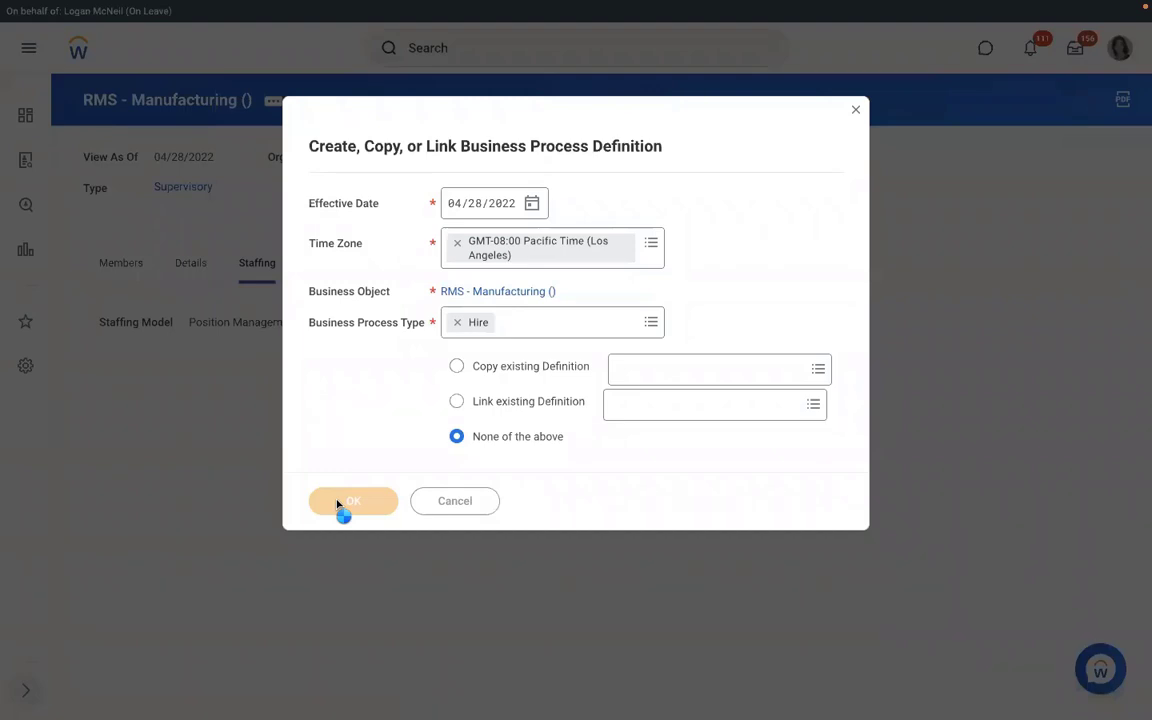
pyautogui.scroll(-1, 478, 402)
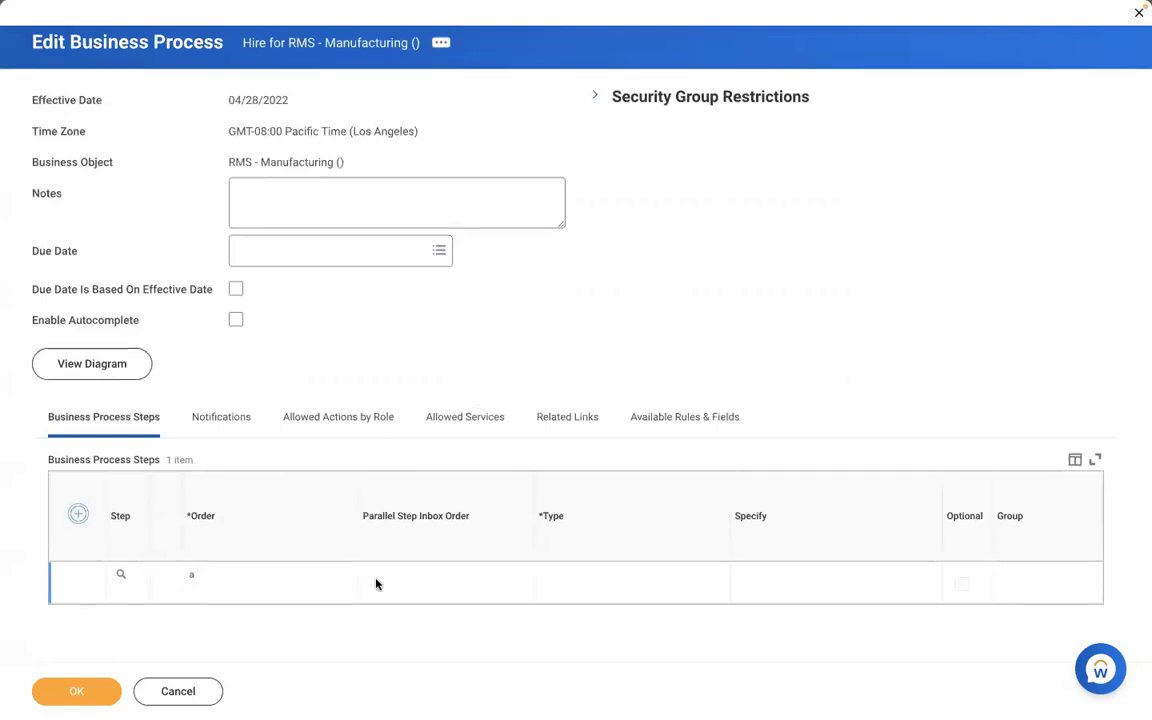
# - Add step b to the Hire process as an Action, Assign Pay Group
pyautogui.click(205, 588)
pyautogui.write('b')
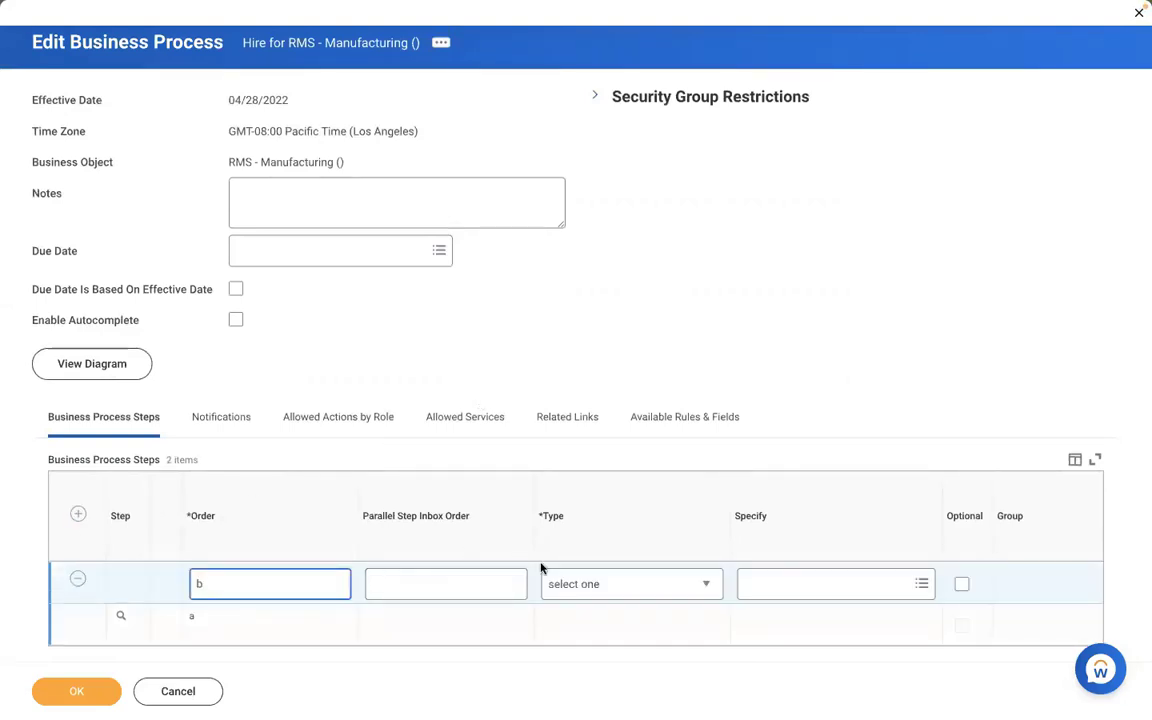
pyautogui.click(581, 585)
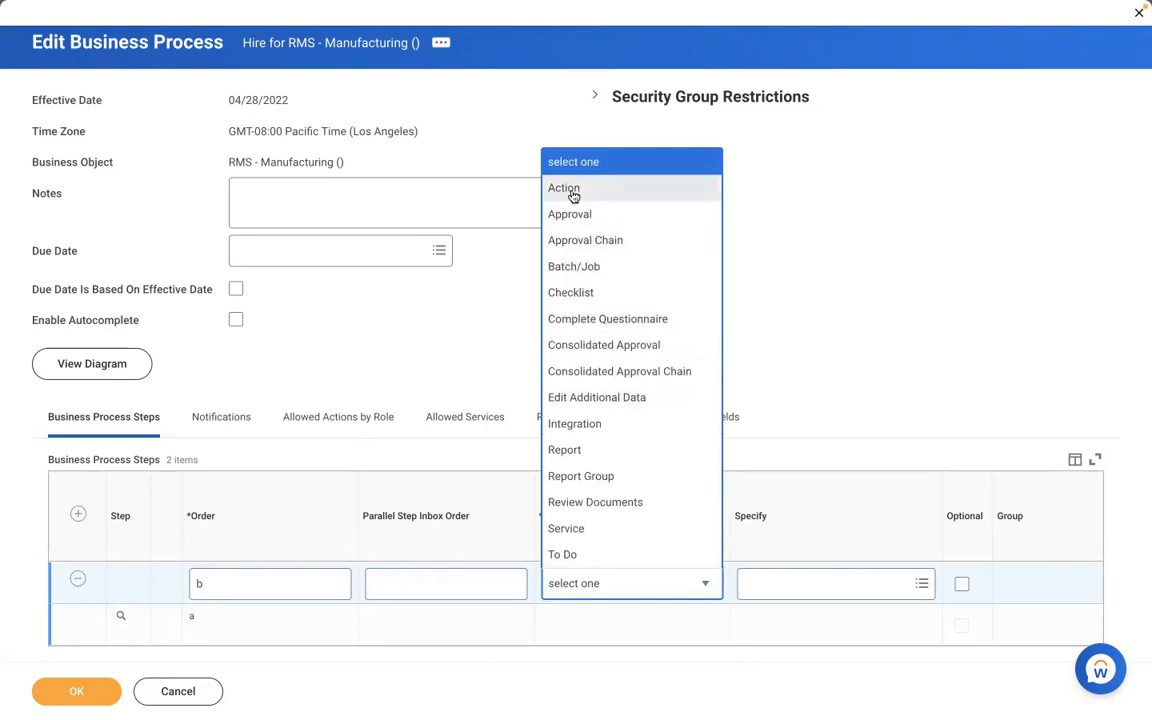
pyautogui.click(570, 189)
pyautogui.click(786, 588)
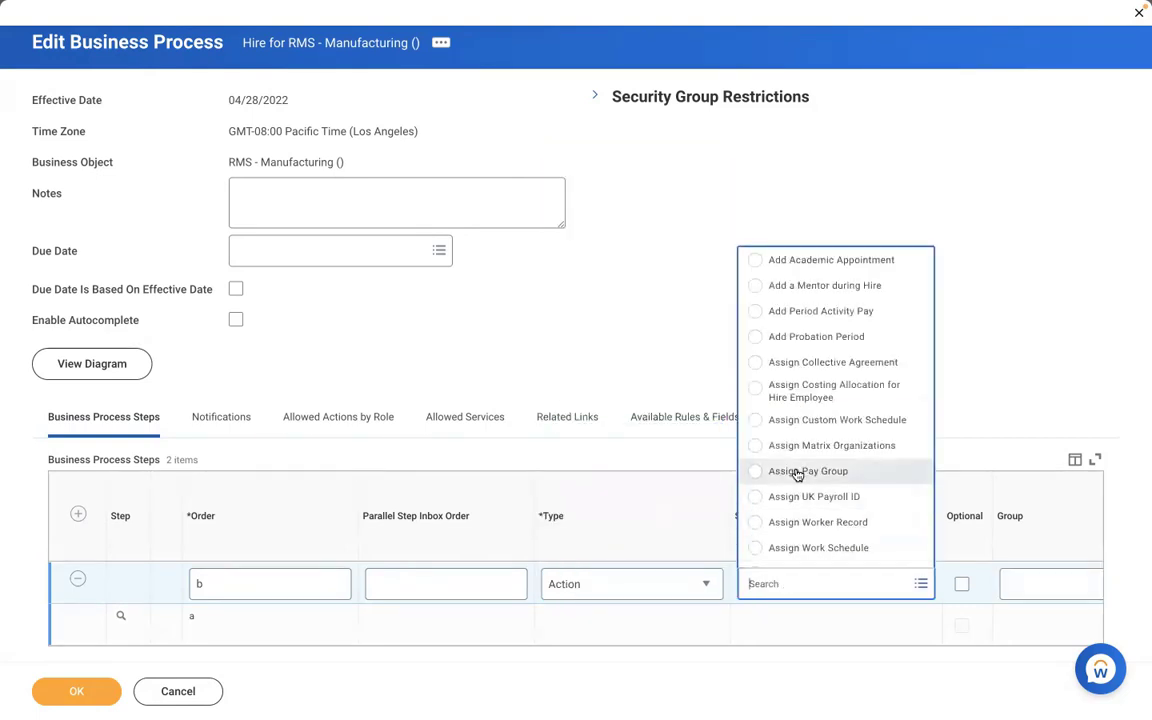
pyautogui.click(800, 471)
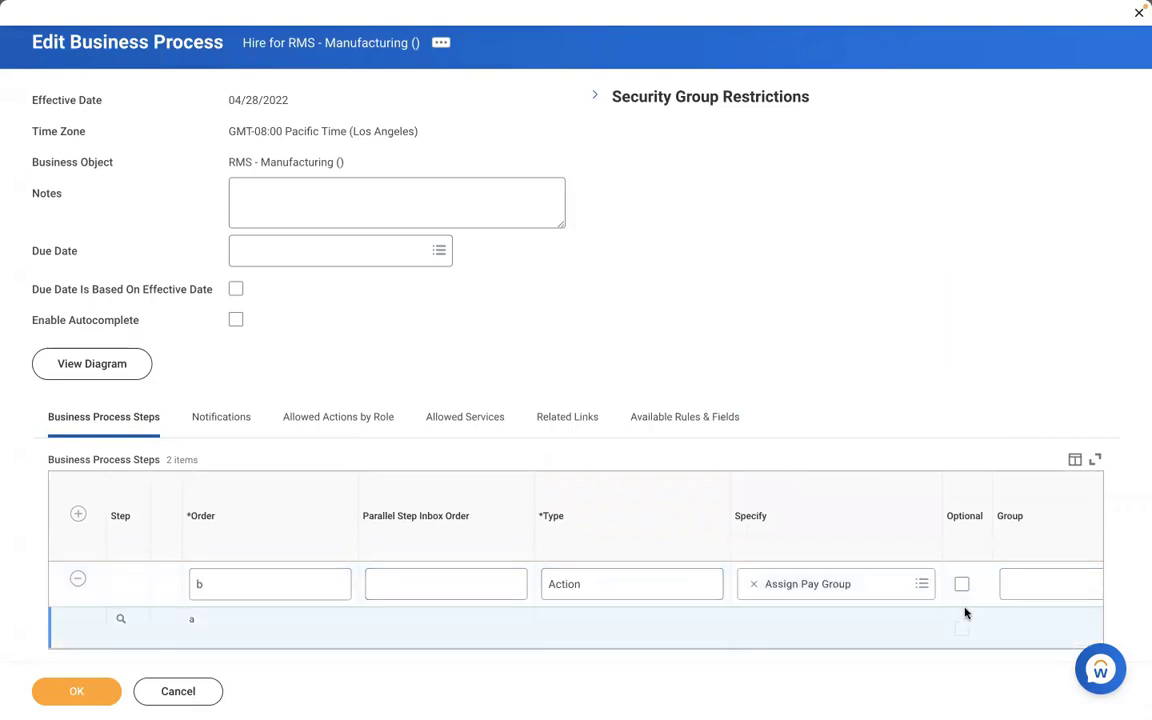
# - Assign step b to the Payroll Partner group, preview that group, and save the definition
pyautogui.hscroll(4, 965, 613)
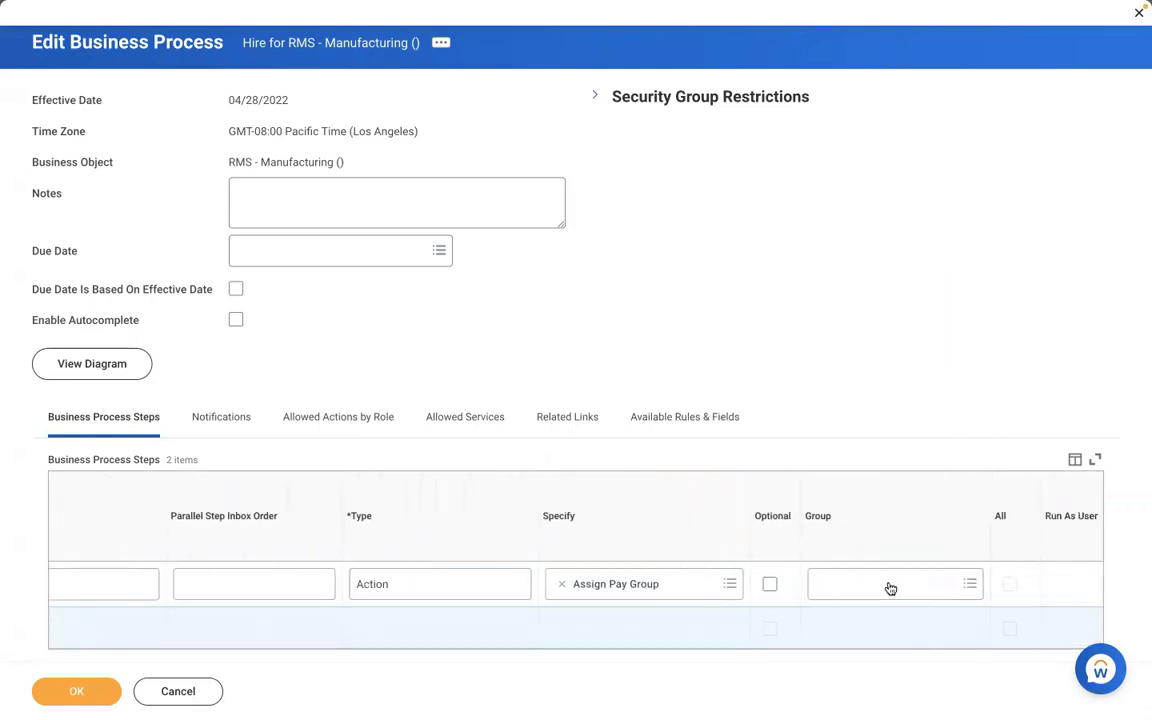
pyautogui.click(887, 584)
pyautogui.write('pa')
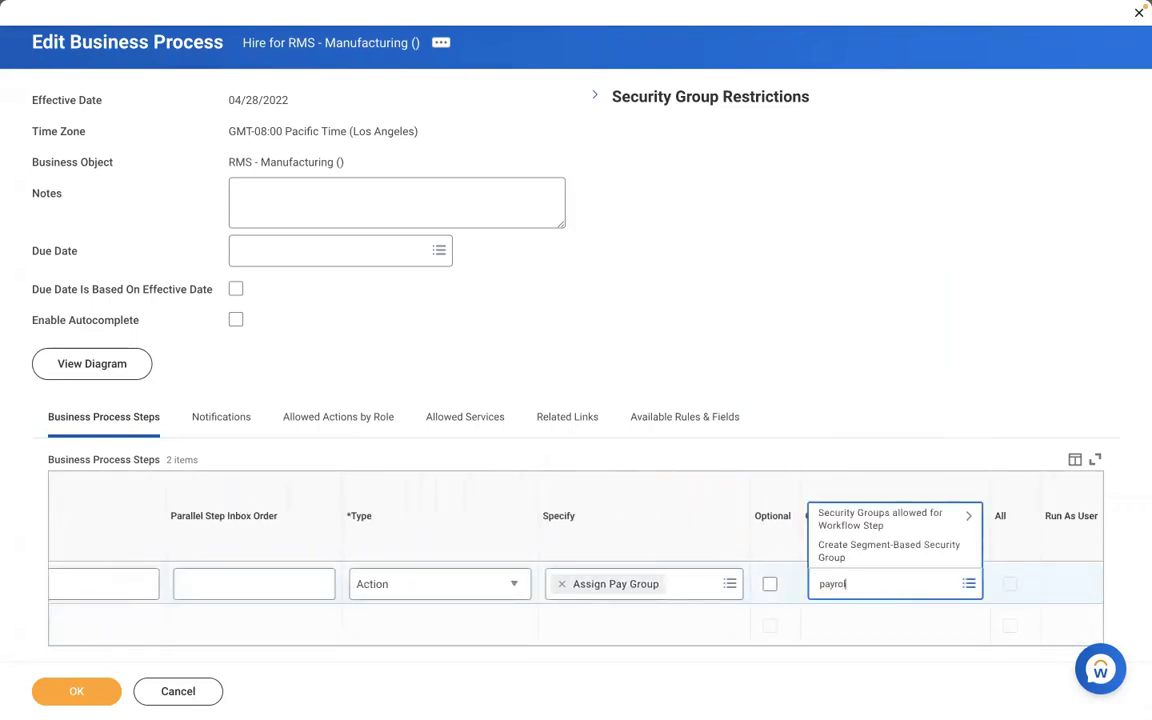
pyautogui.write('yroll partner')
pyautogui.press('Return')
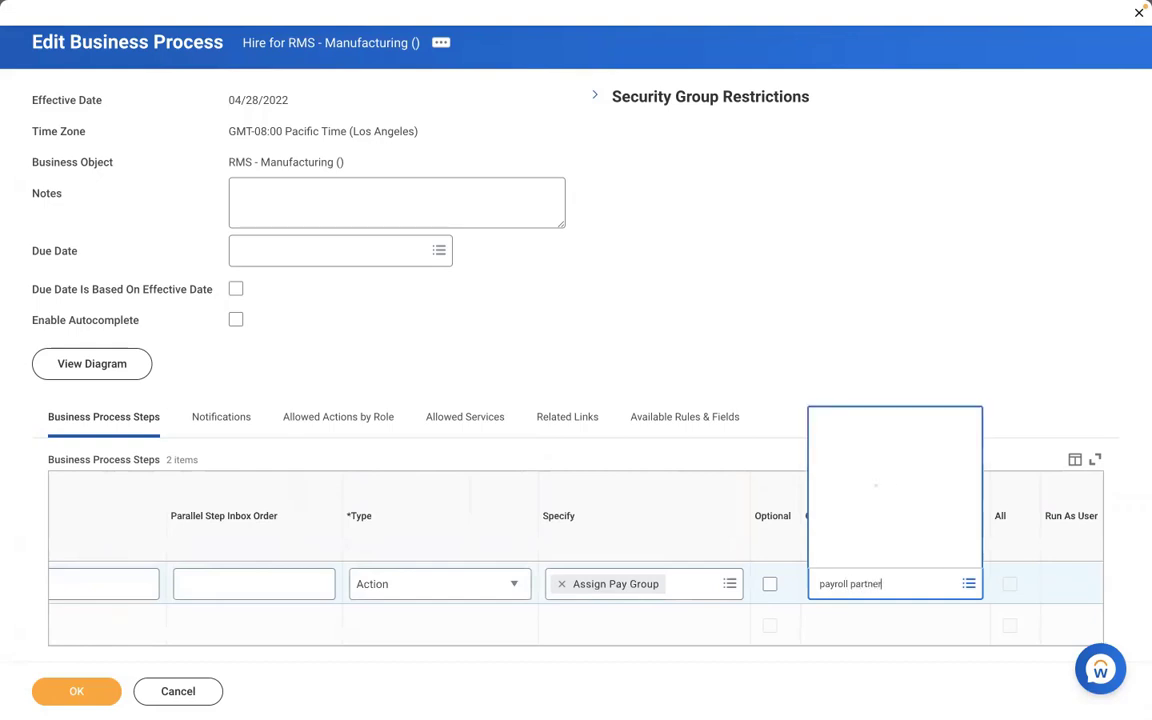
pyautogui.click(909, 524)
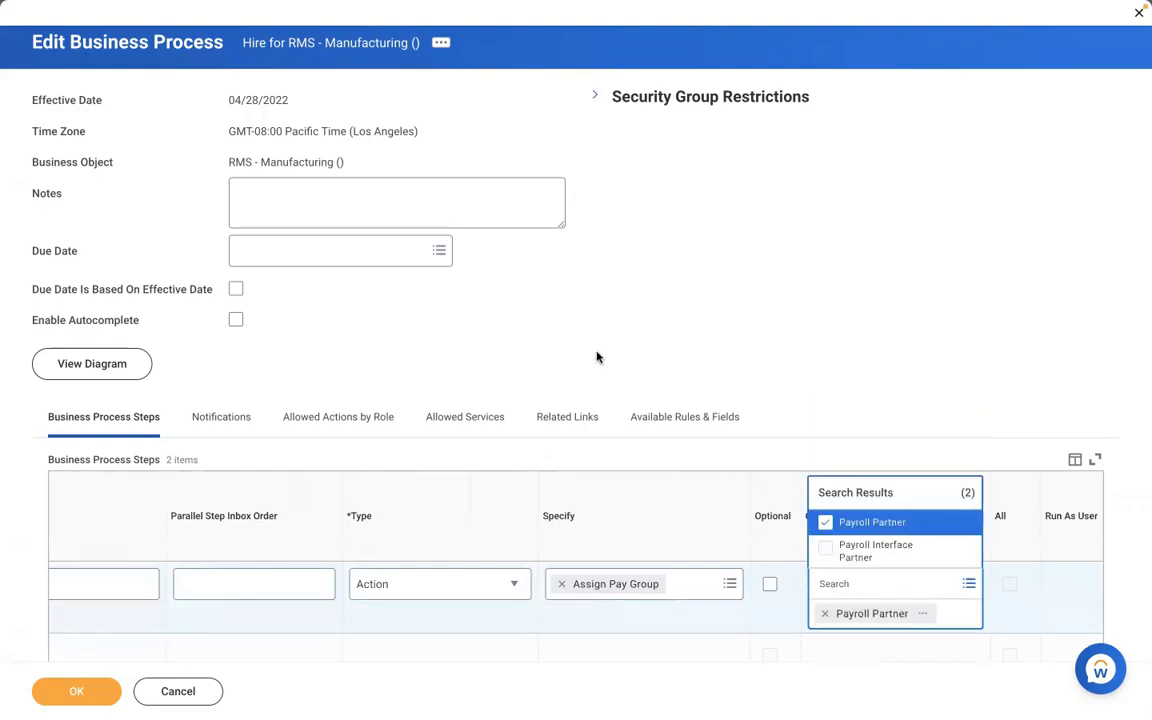
pyautogui.click(597, 355)
pyautogui.scroll(-1, 597, 357)
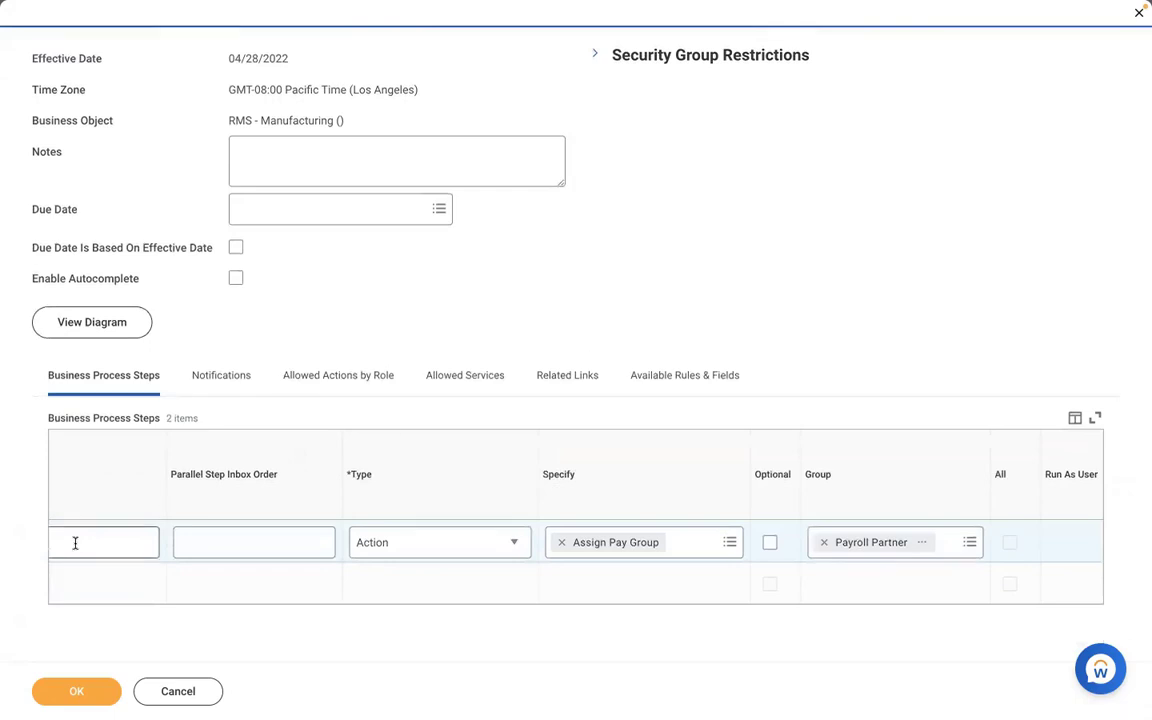
pyautogui.hscroll(-4, 138, 606)
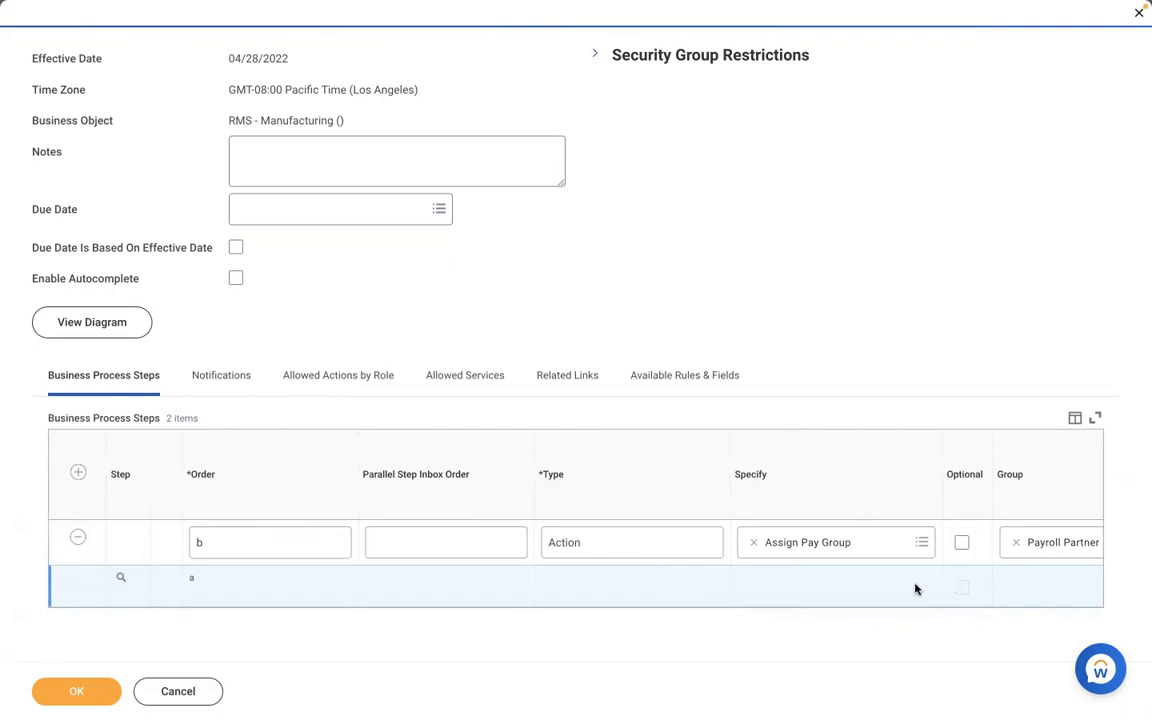
pyautogui.hscroll(1, 914, 589)
pyautogui.hscroll(5, 914, 589)
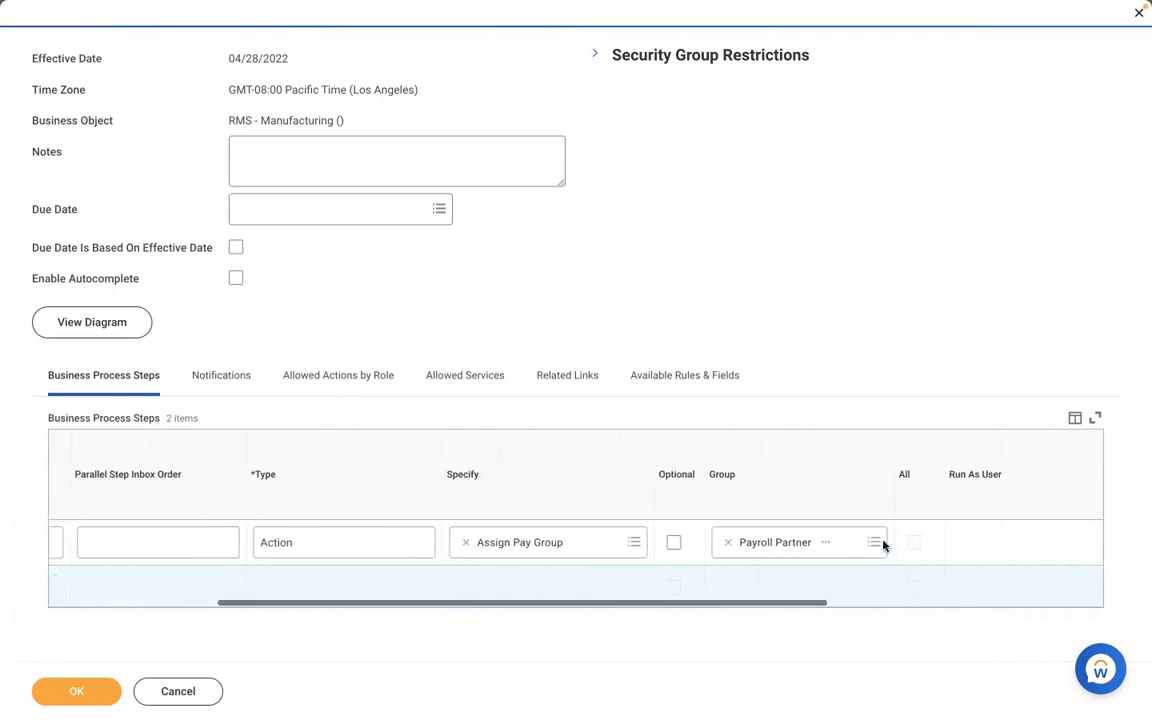
pyautogui.click(826, 542)
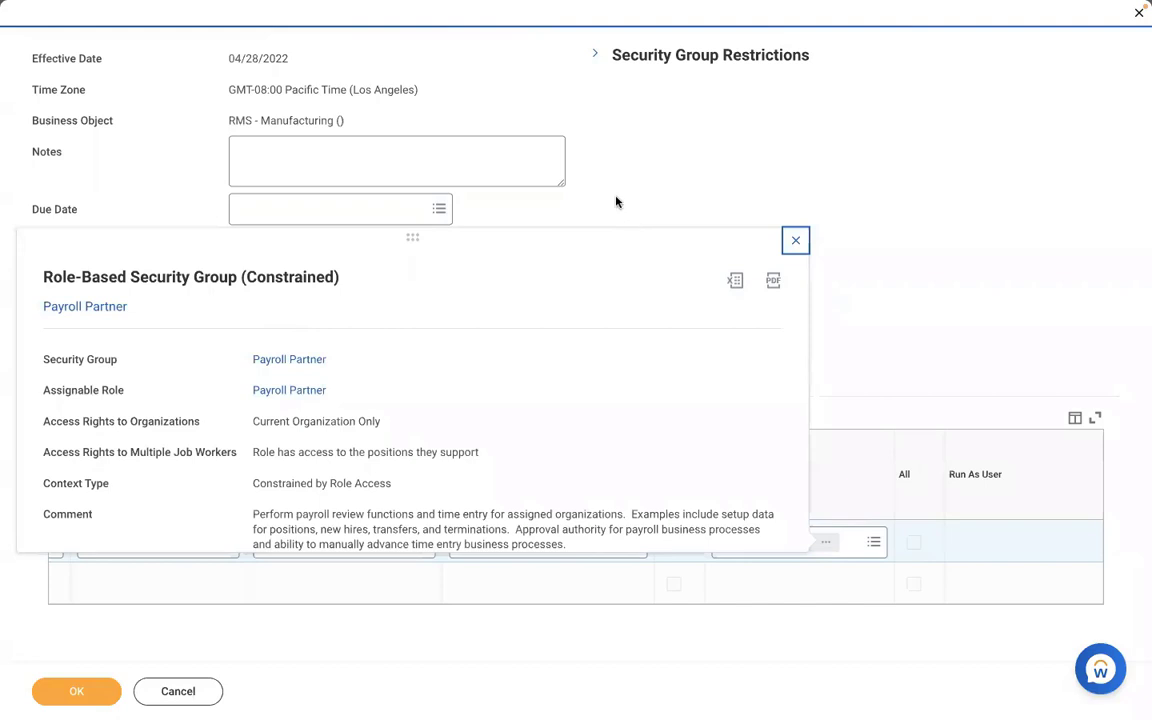
pyautogui.click(45, 695)
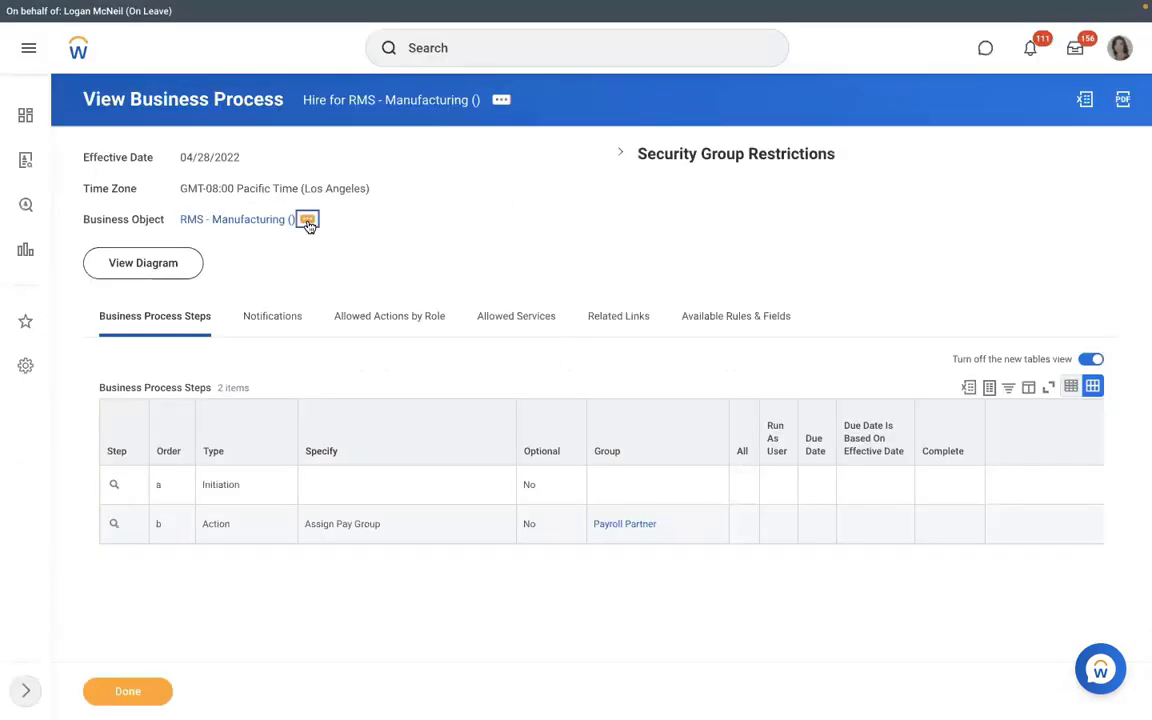
# - Create an Assign Pay Group business process definition for RMS - Manufacturing () via Create, Copy, or Link Definition
pyautogui.click(307, 219)
pyautogui.moveTo(386, 384)
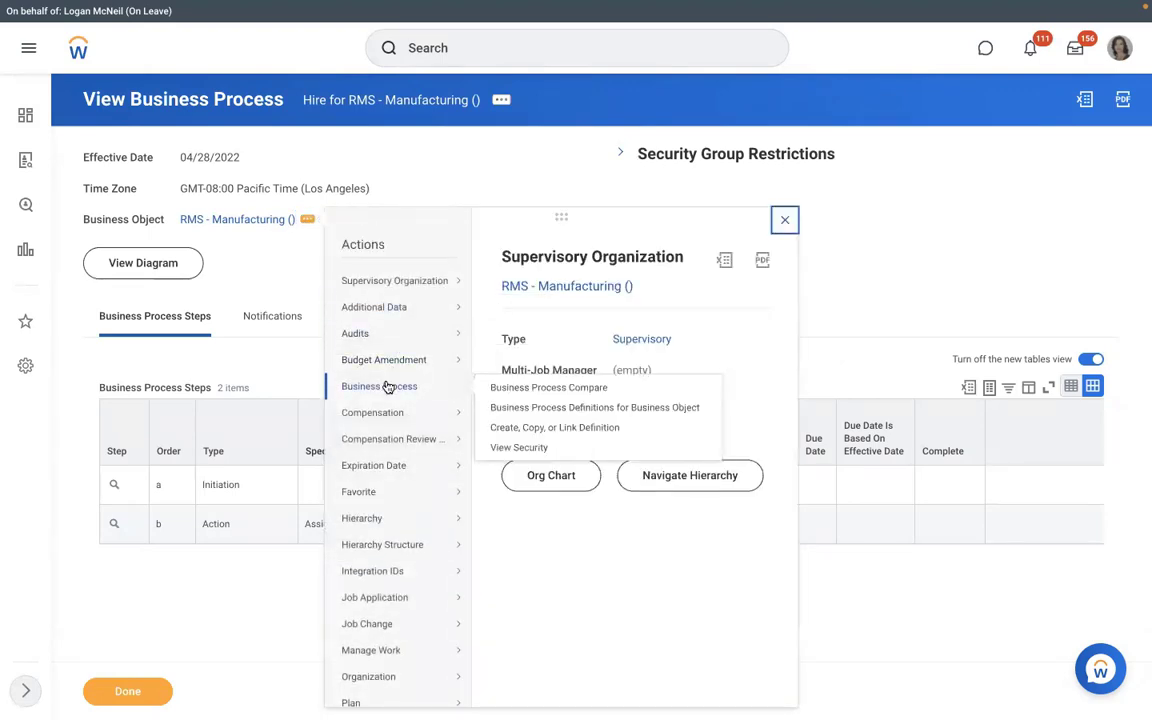
pyautogui.click(510, 428)
pyautogui.click(488, 323)
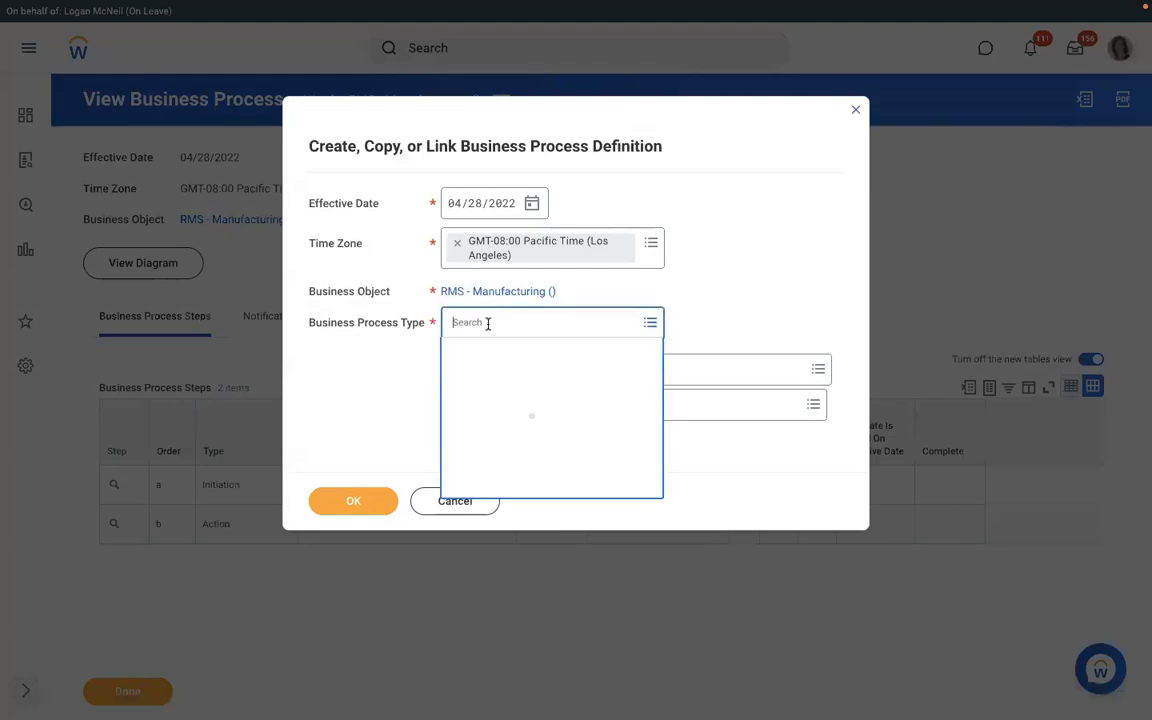
pyautogui.write('assign ')
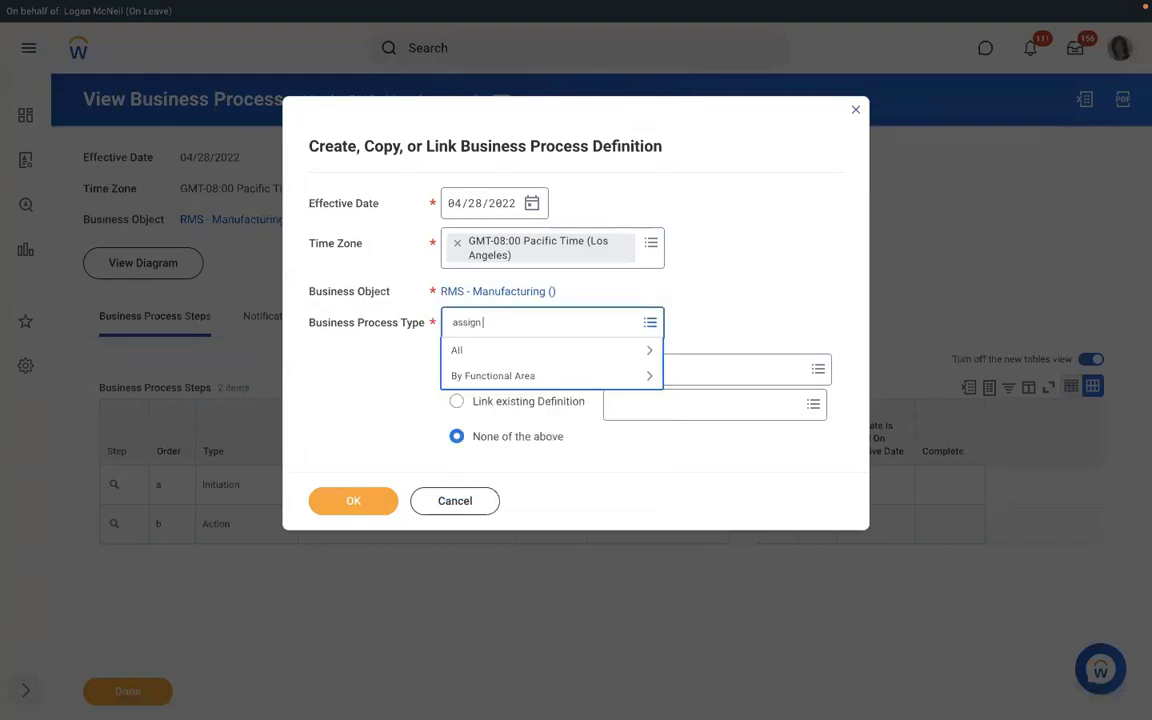
pyautogui.write('pay group')
pyautogui.press('Return')
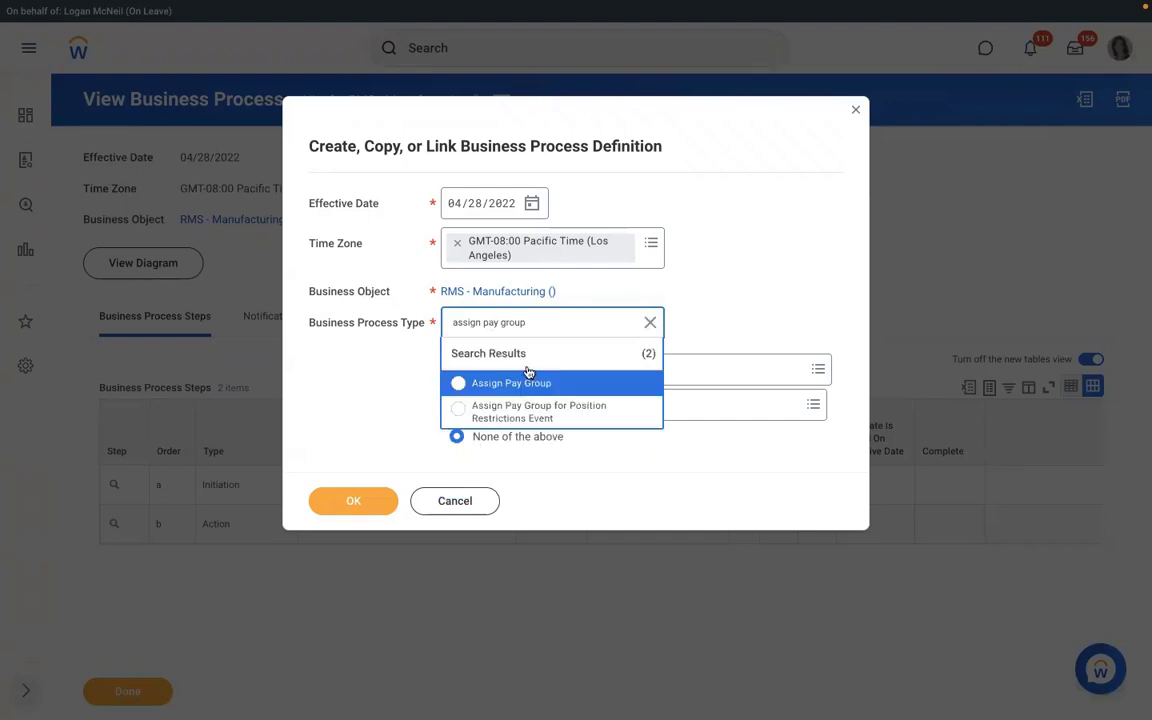
pyautogui.click(512, 380)
pyautogui.click(350, 502)
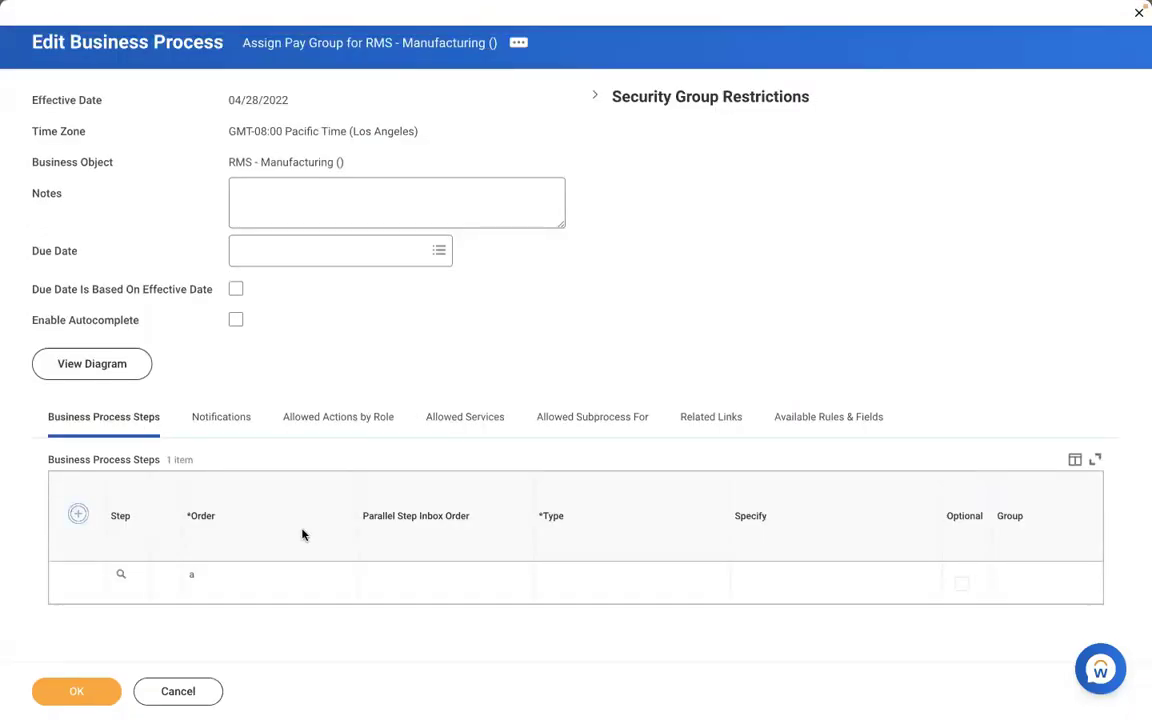
# - Add step b, Action Review Pay Group Assignment for Payroll Partner, save, then open RMS - Manufacturing
pyautogui.click(237, 578)
pyautogui.write('b')
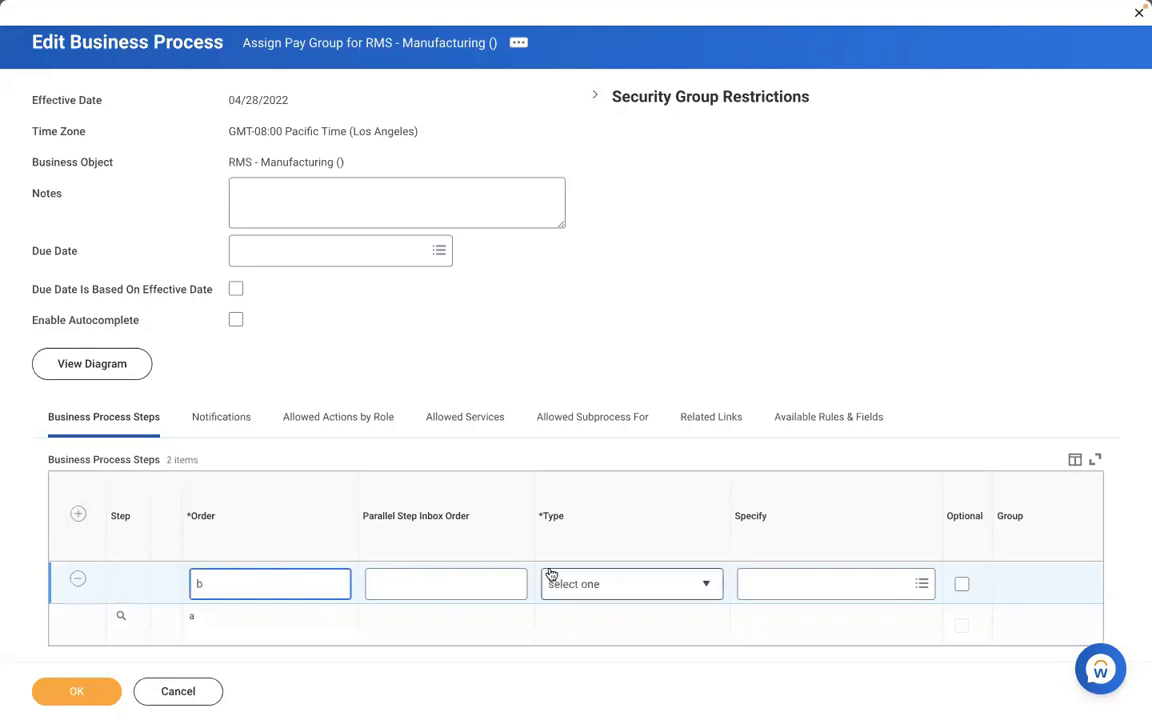
pyautogui.click(599, 584)
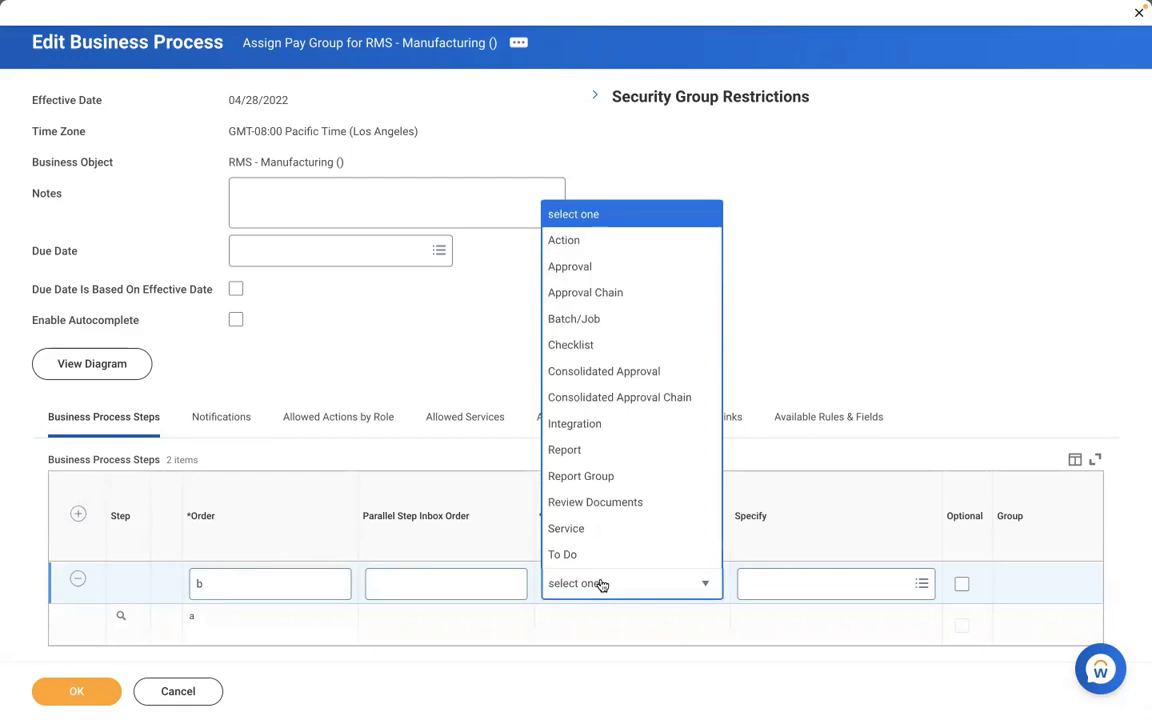
pyautogui.click(566, 240)
pyautogui.click(758, 585)
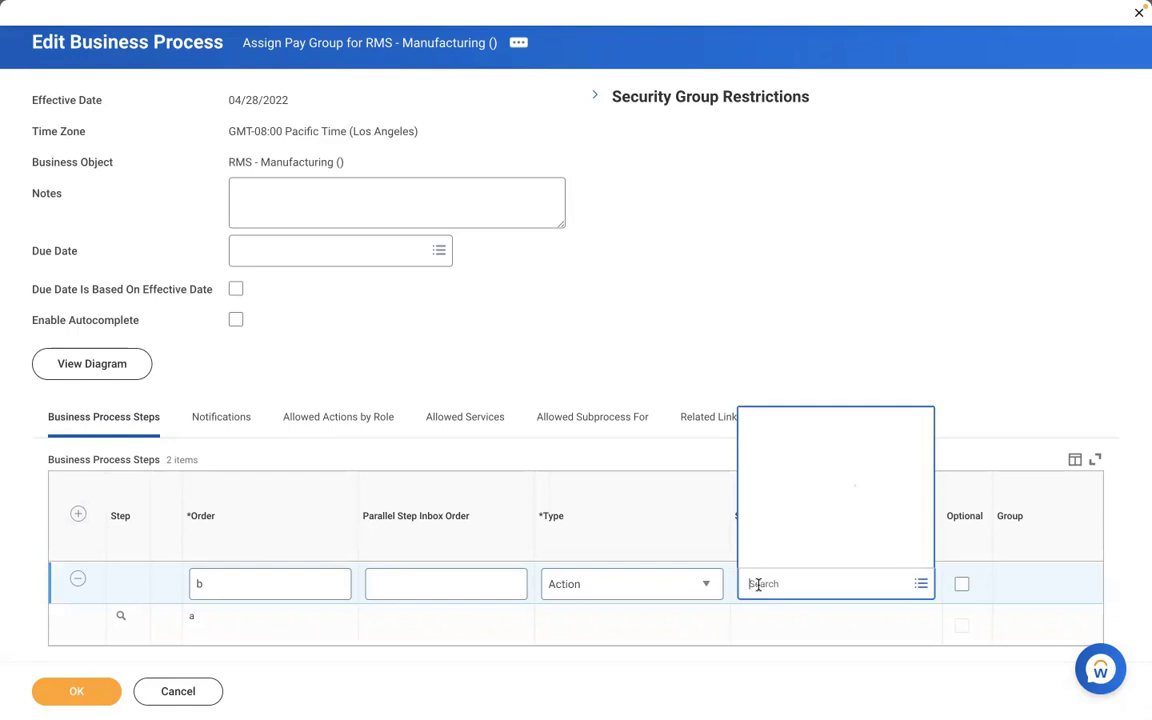
pyautogui.write('review')
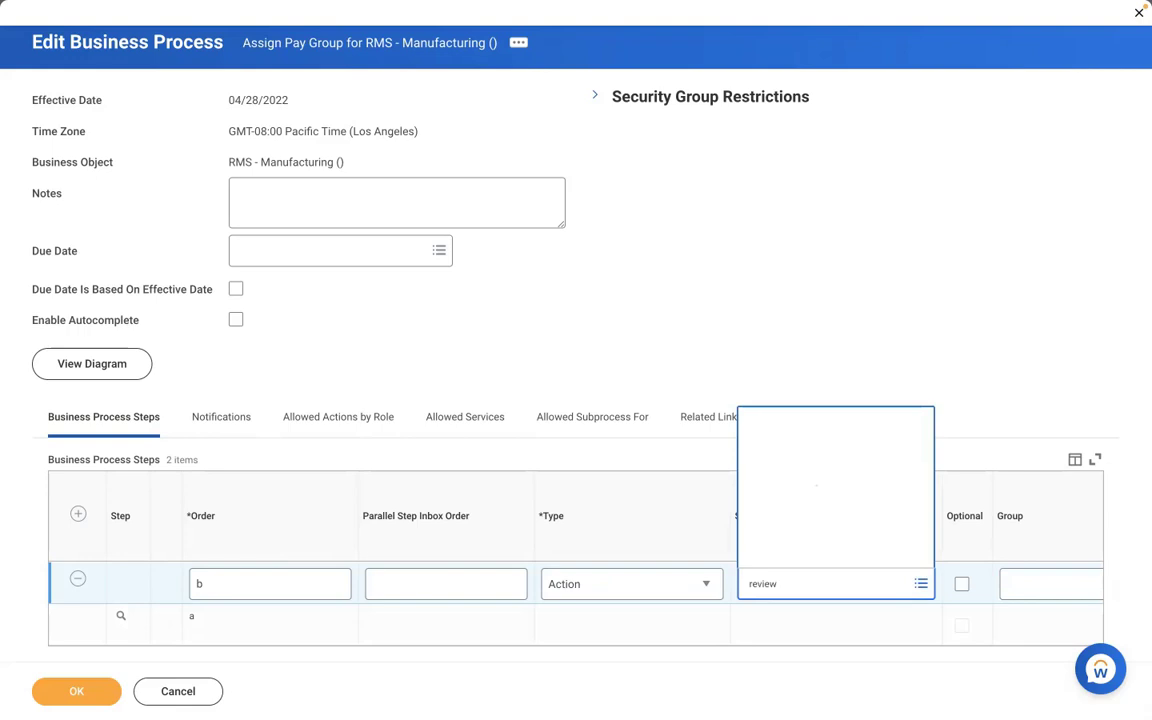
pyautogui.press('Tab')
pyautogui.write('pa')
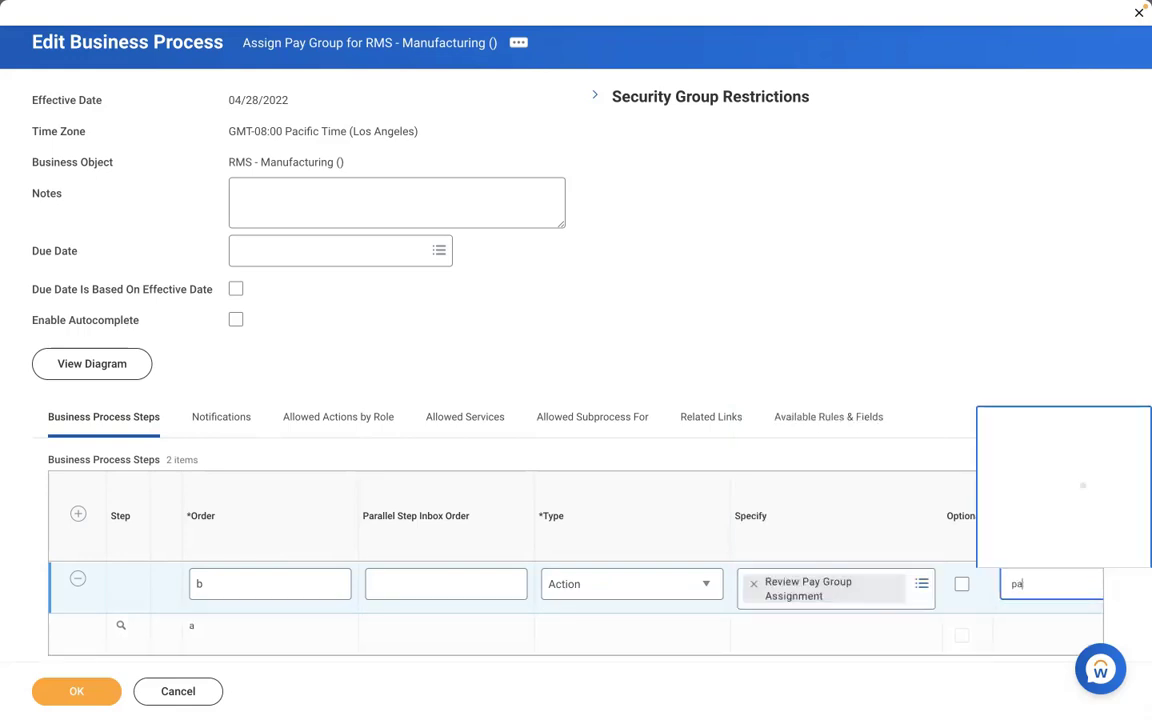
pyautogui.write('yroll part')
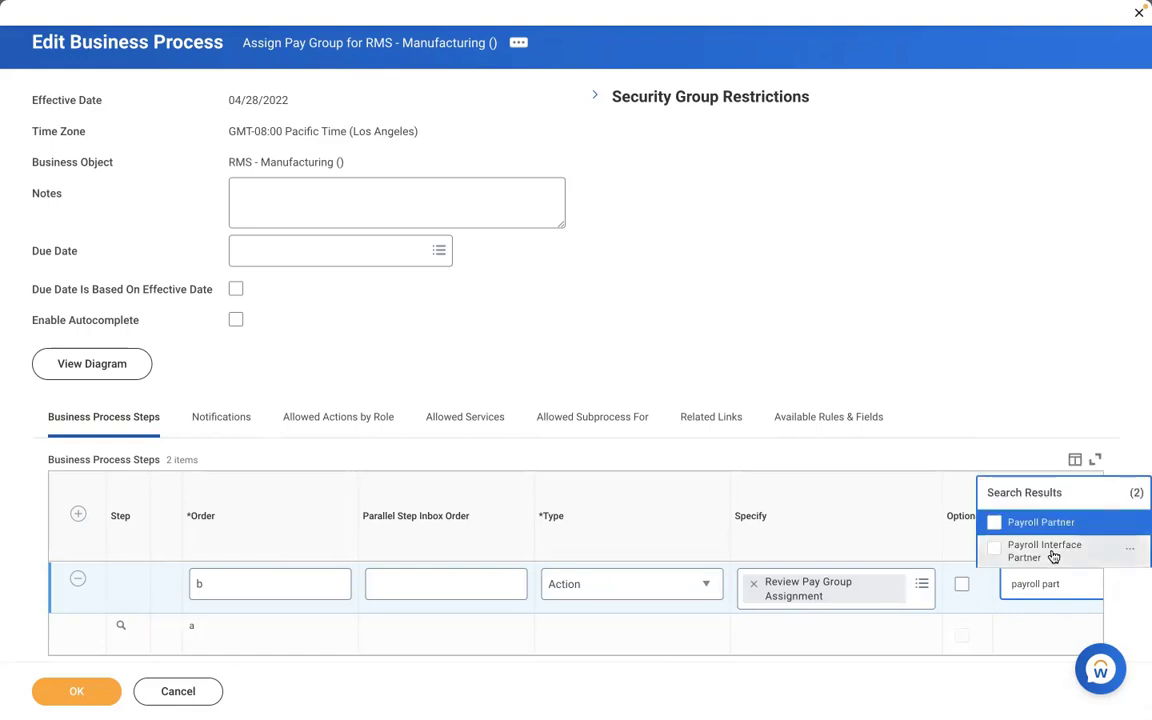
pyautogui.press('Return')
pyautogui.click(80, 691)
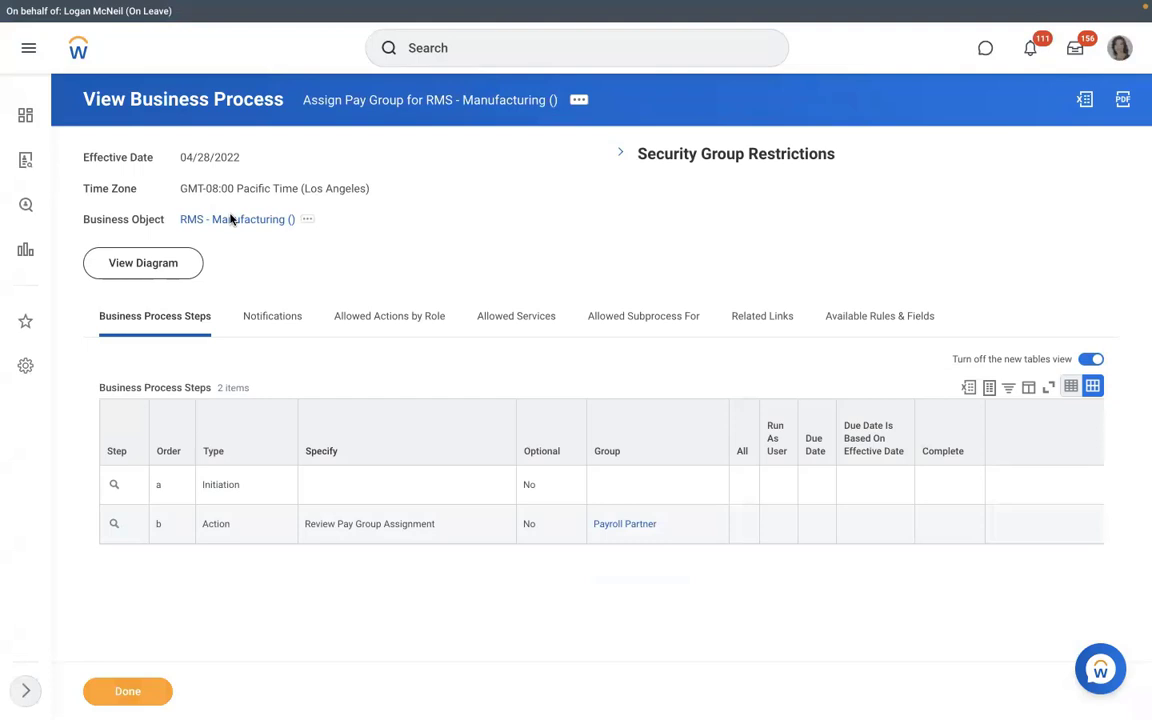
pyautogui.click(230, 219)
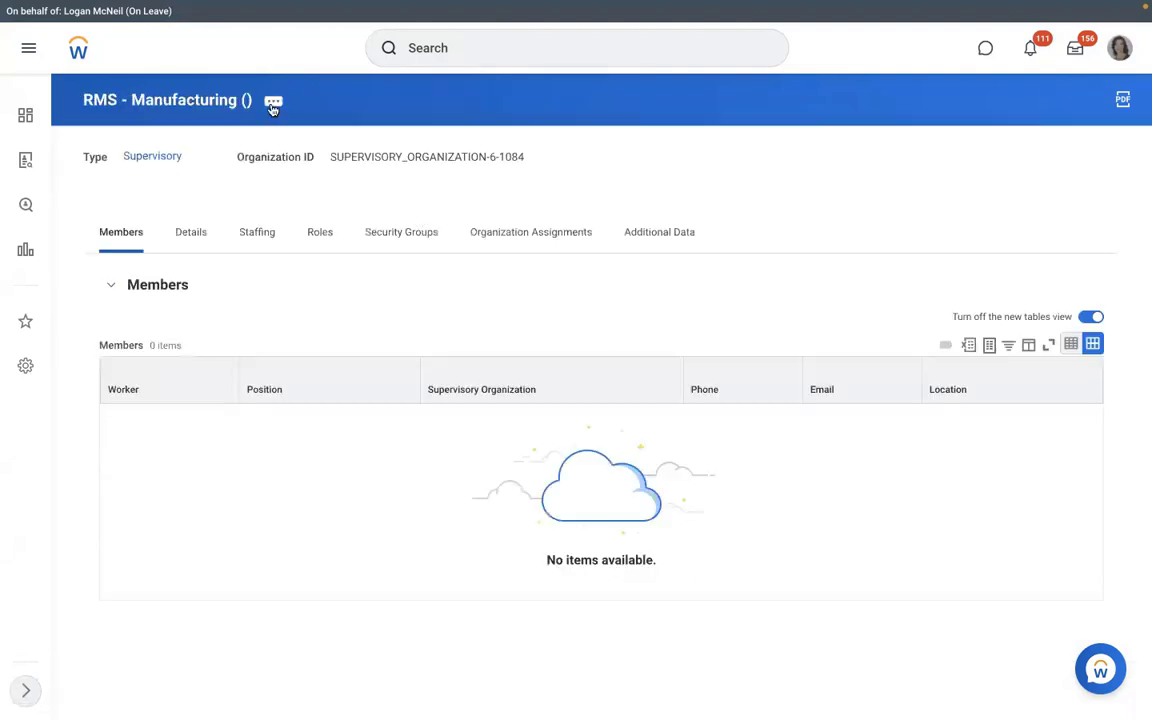
# - Start creating a new position in the RMS - Manufacturing organization
pyautogui.click(272, 103)
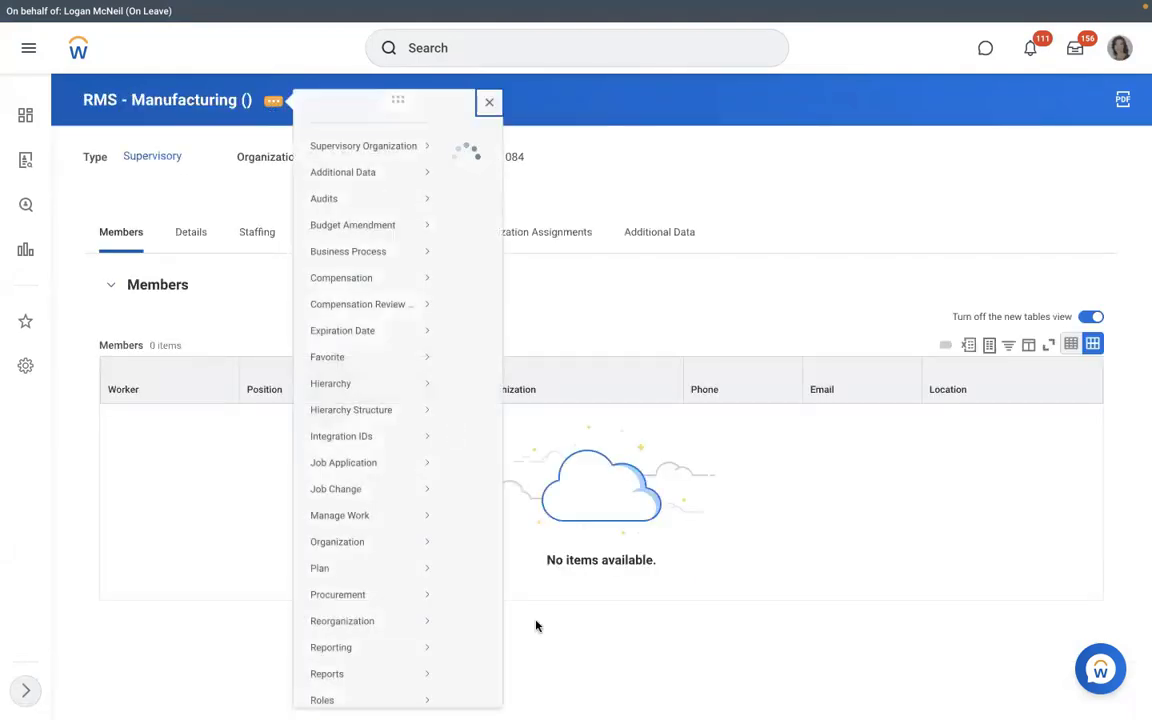
pyautogui.scroll(-3, 535, 624)
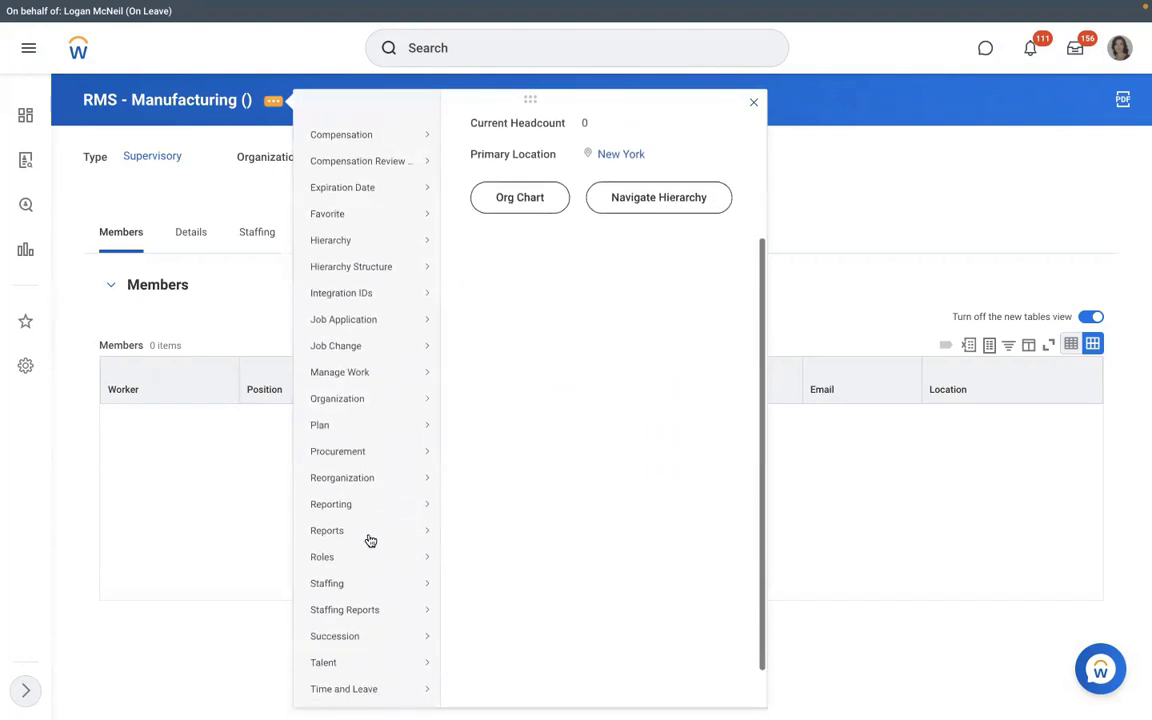
pyautogui.scroll(-1, 370, 540)
pyautogui.moveTo(368, 538)
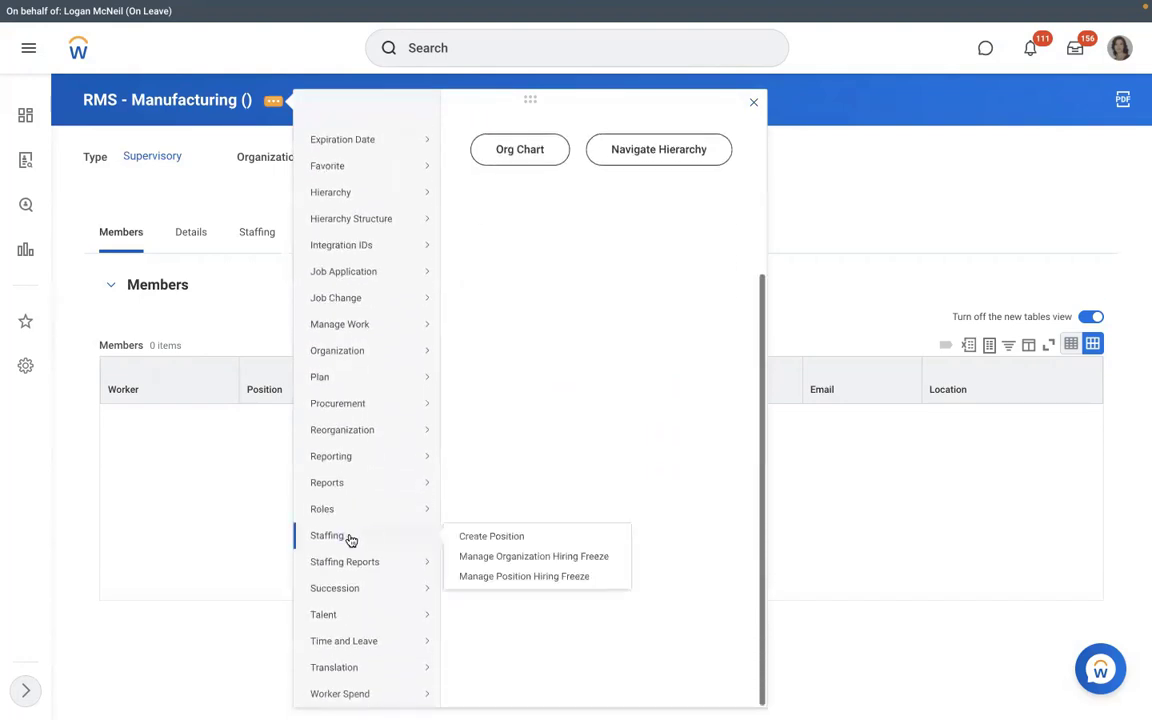
pyautogui.click(481, 537)
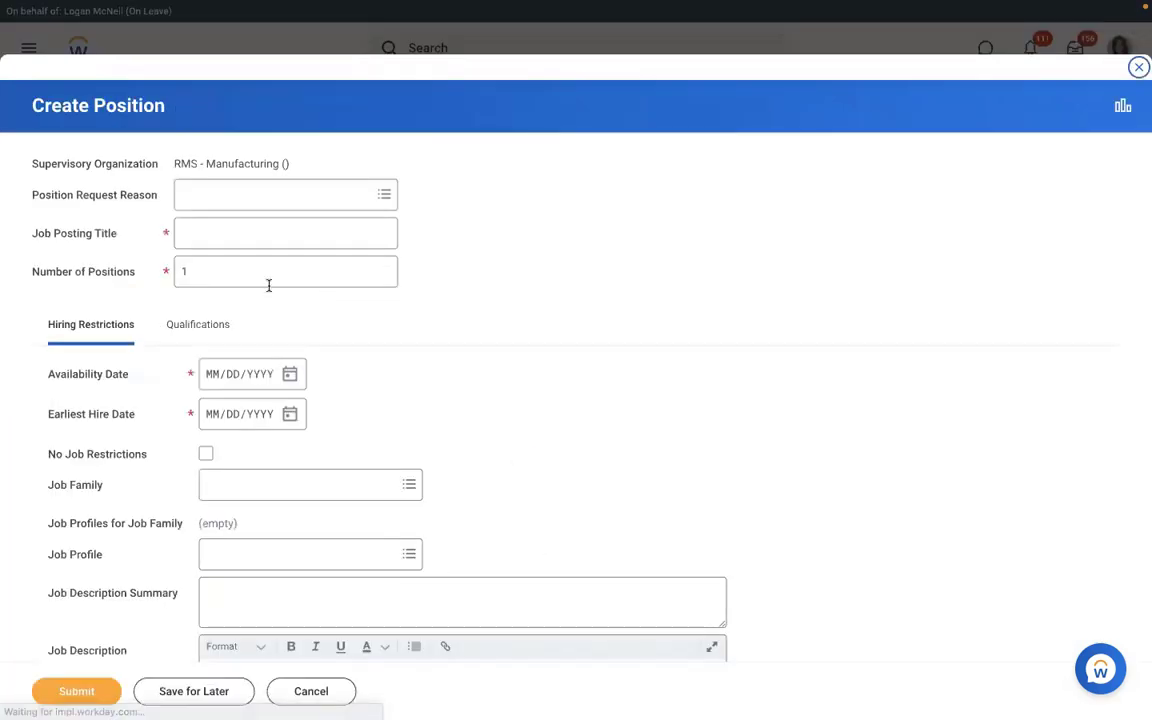
# - Set the number of positions to 3 and the job posting title to 'Executive Manager IT'
pyautogui.moveTo(268, 284); pyautogui.dragTo(108, 272)
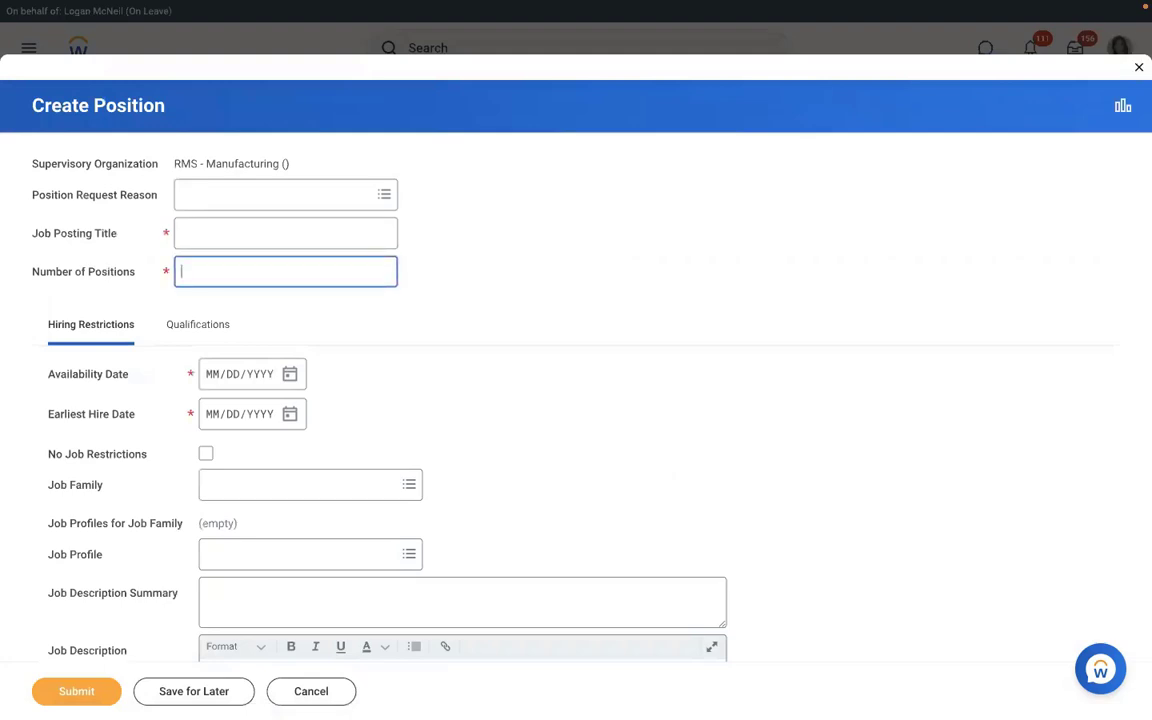
pyautogui.write('3')
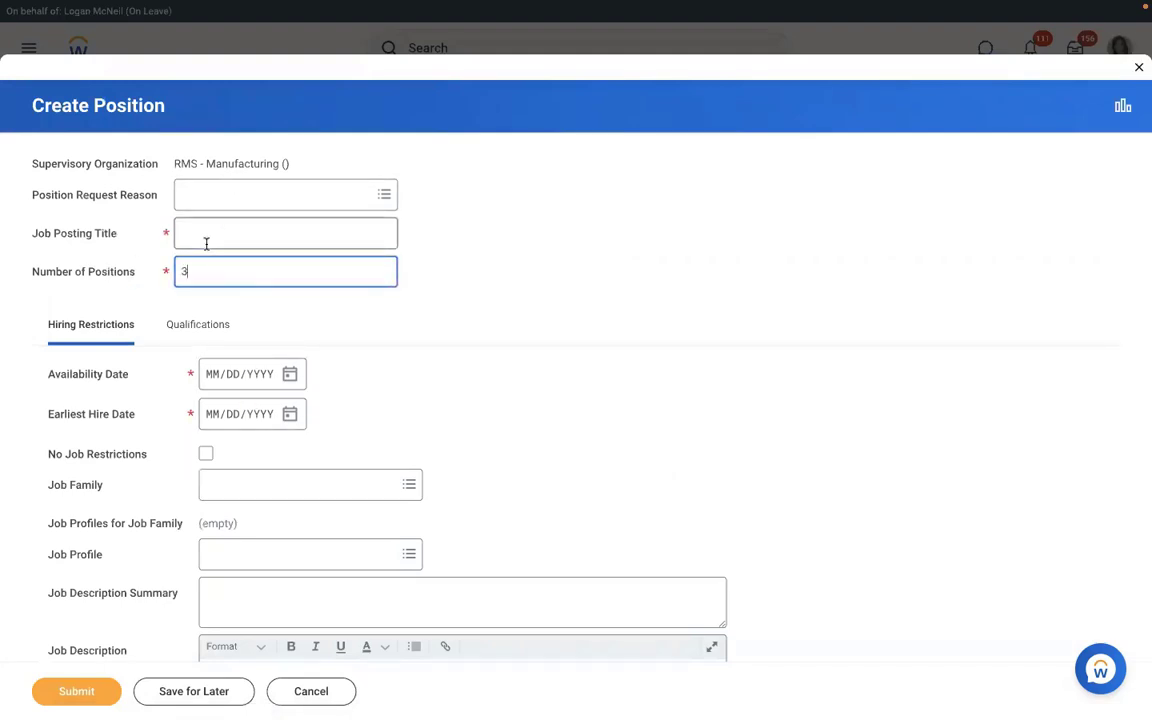
pyautogui.click(206, 243)
pyautogui.write('Ex')
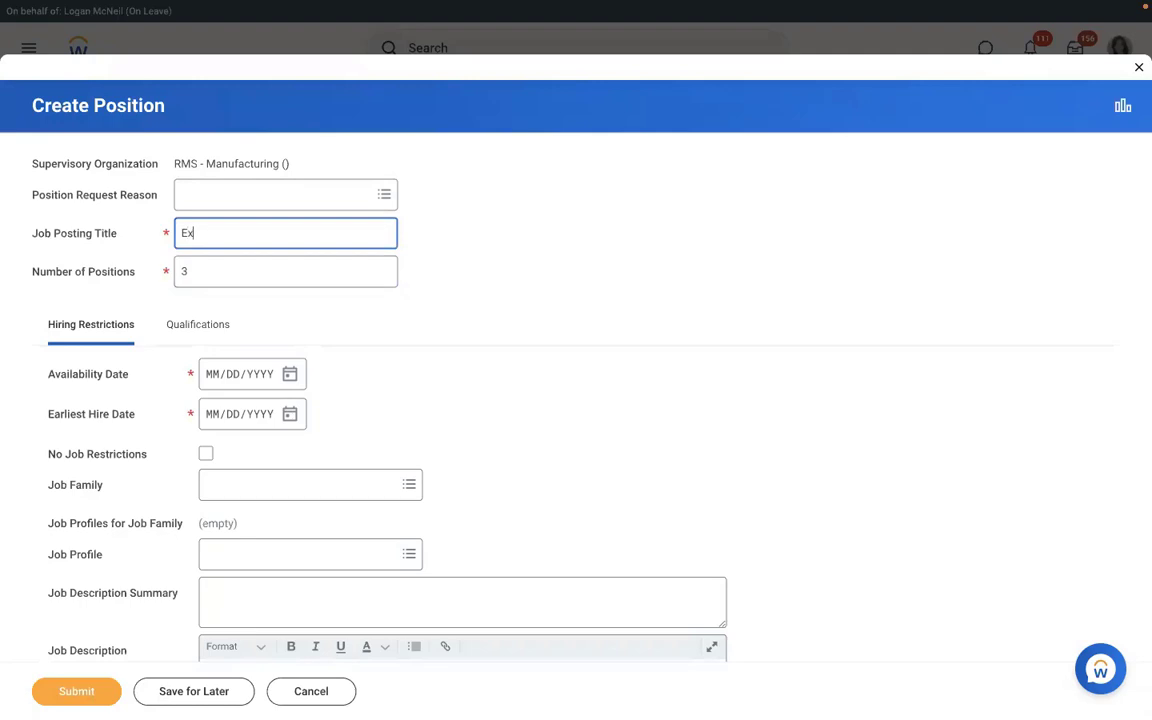
pyautogui.write('ecutiveManage')
pyautogui.press('BackSpace')
pyautogui.press('BackSpace')
pyautogui.press('BackSpace')
pyautogui.press('BackSpace')
pyautogui.press('BackSpace')
pyautogui.write('Executive Manager IT')
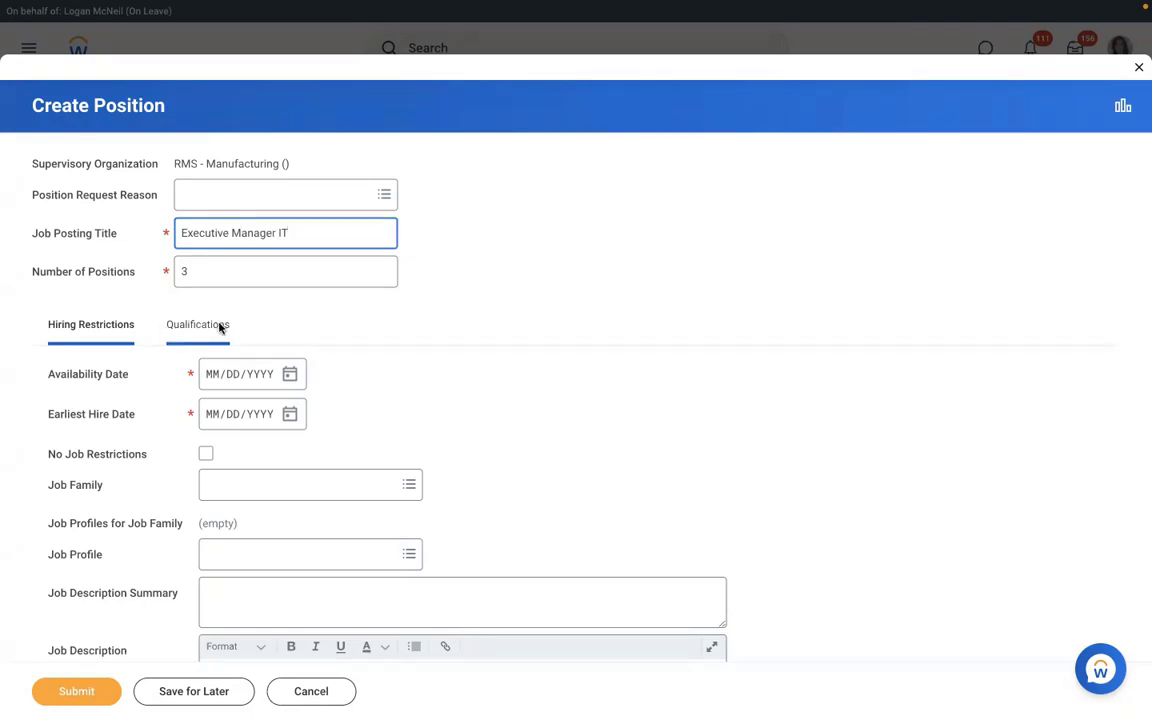
# - Set both the availability date and earliest hire date to 01/01/2022
pyautogui.click(212, 380)
pyautogui.write('01/')
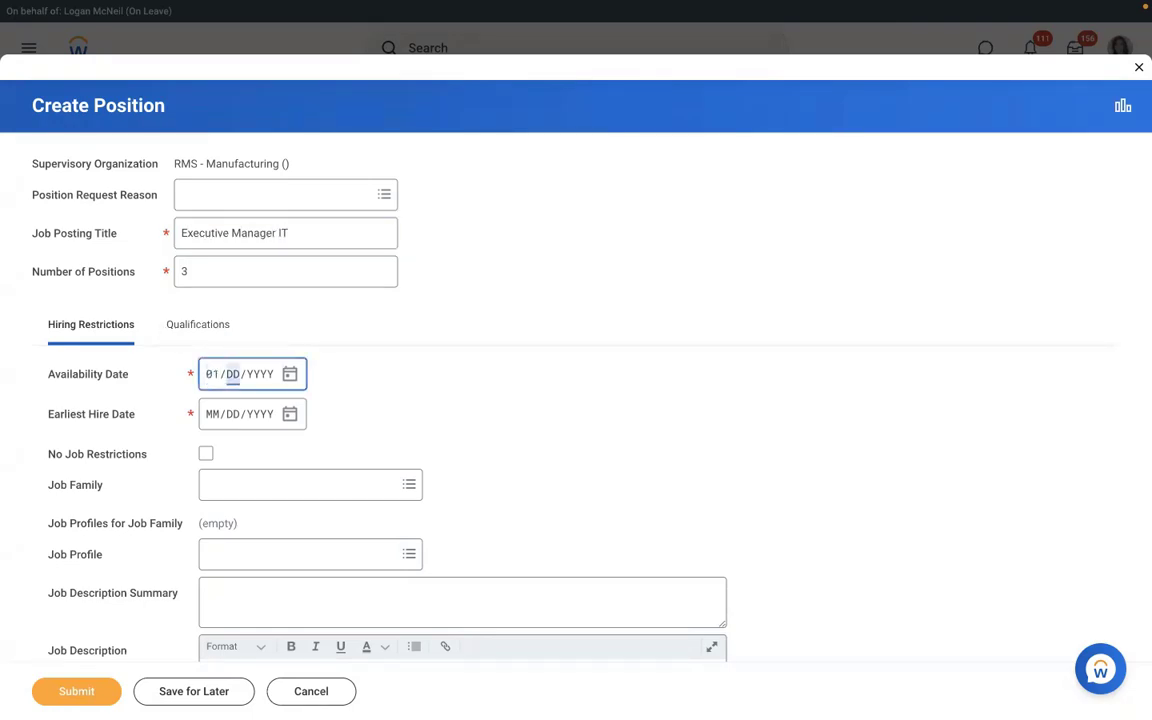
pyautogui.write('01/2022')
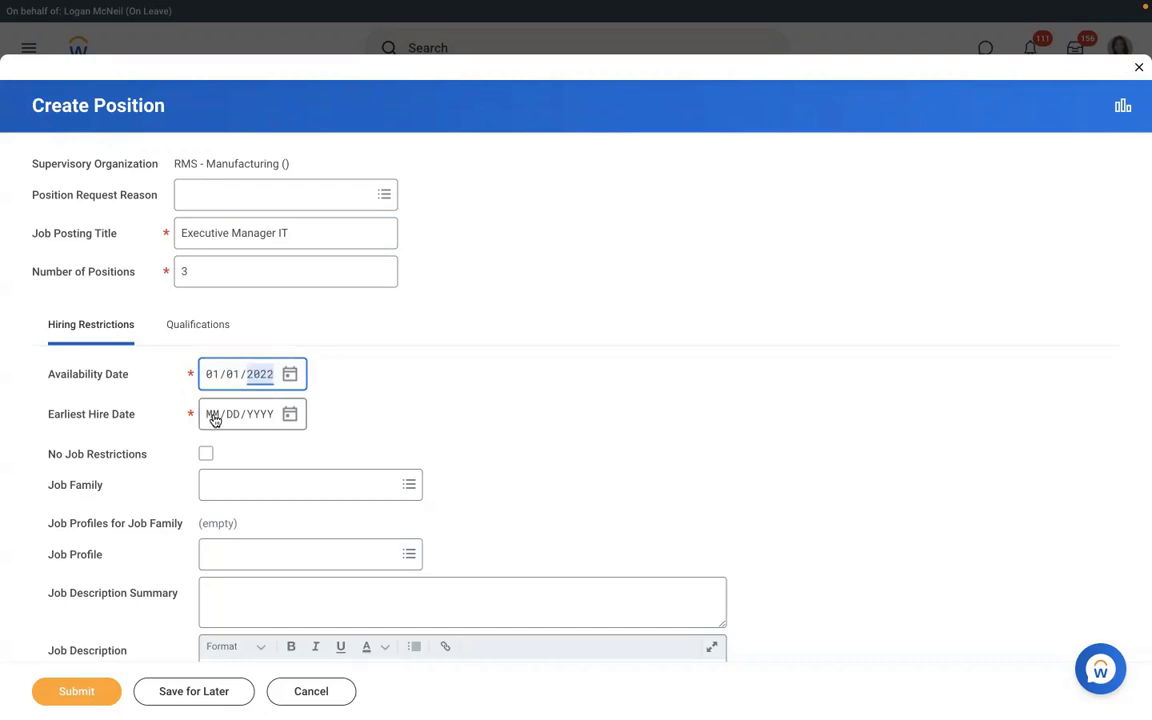
pyautogui.click(213, 420)
pyautogui.write('01012022')
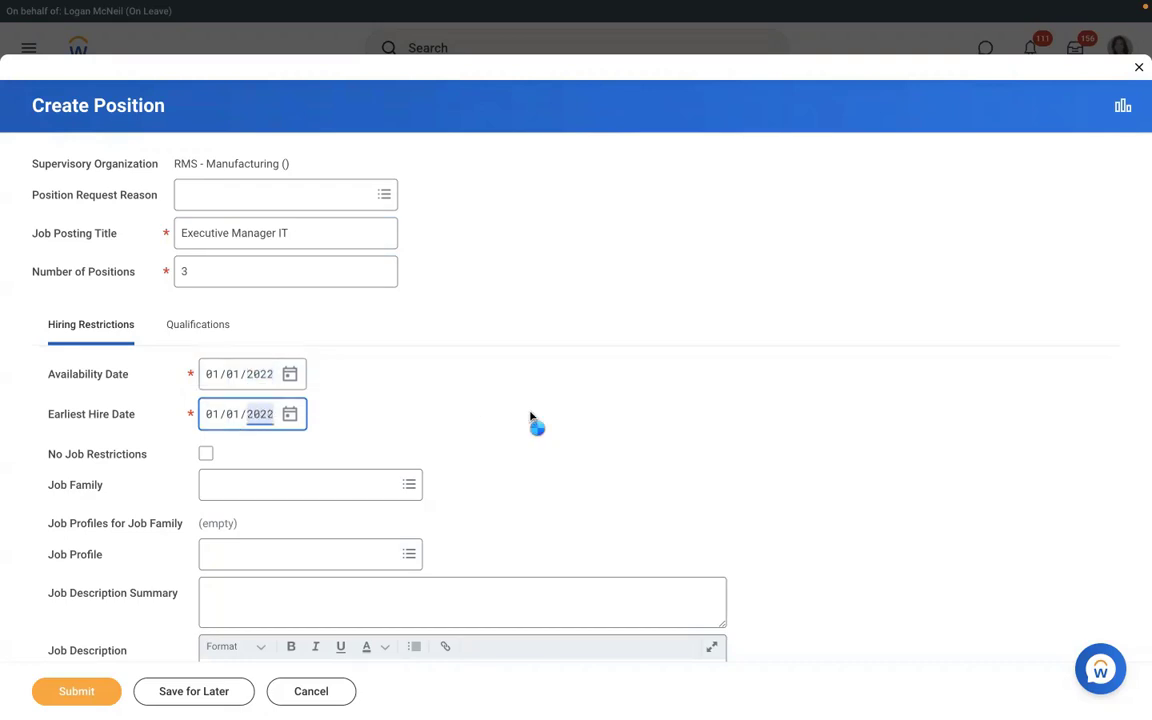
pyautogui.click(531, 418)
# - Set the position's location to New York
pyautogui.scroll(-2, 530, 418)
pyautogui.scroll(-6, 530, 418)
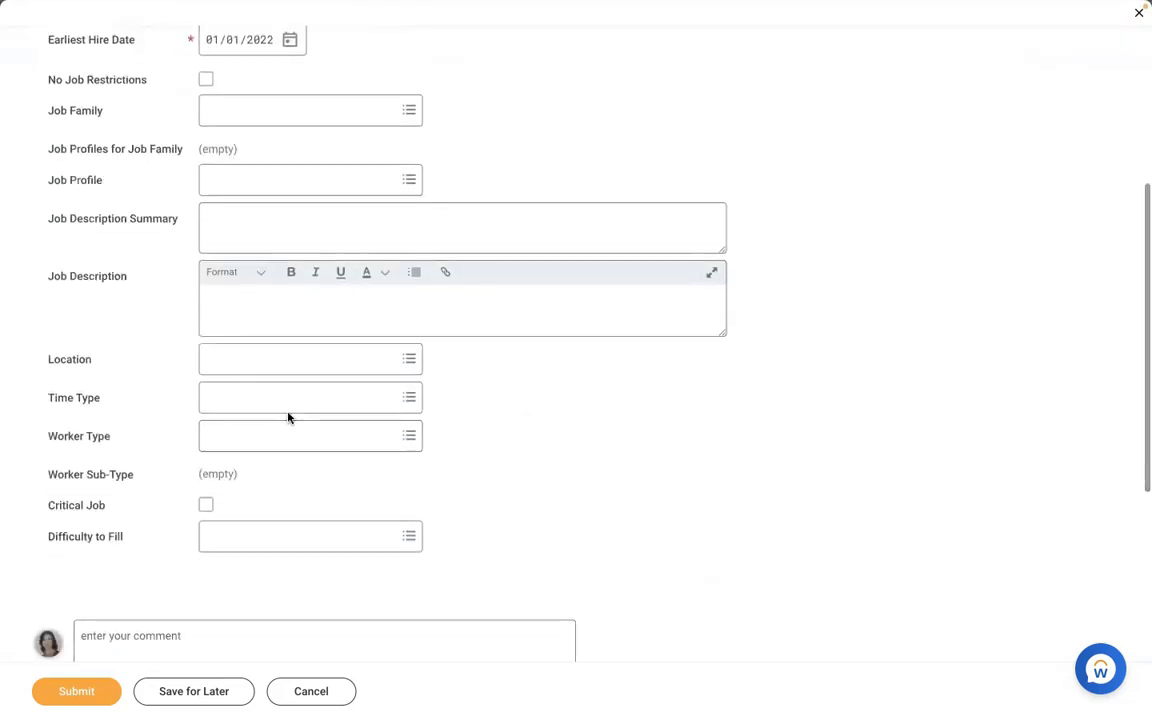
pyautogui.click(262, 362)
pyautogui.write('new')
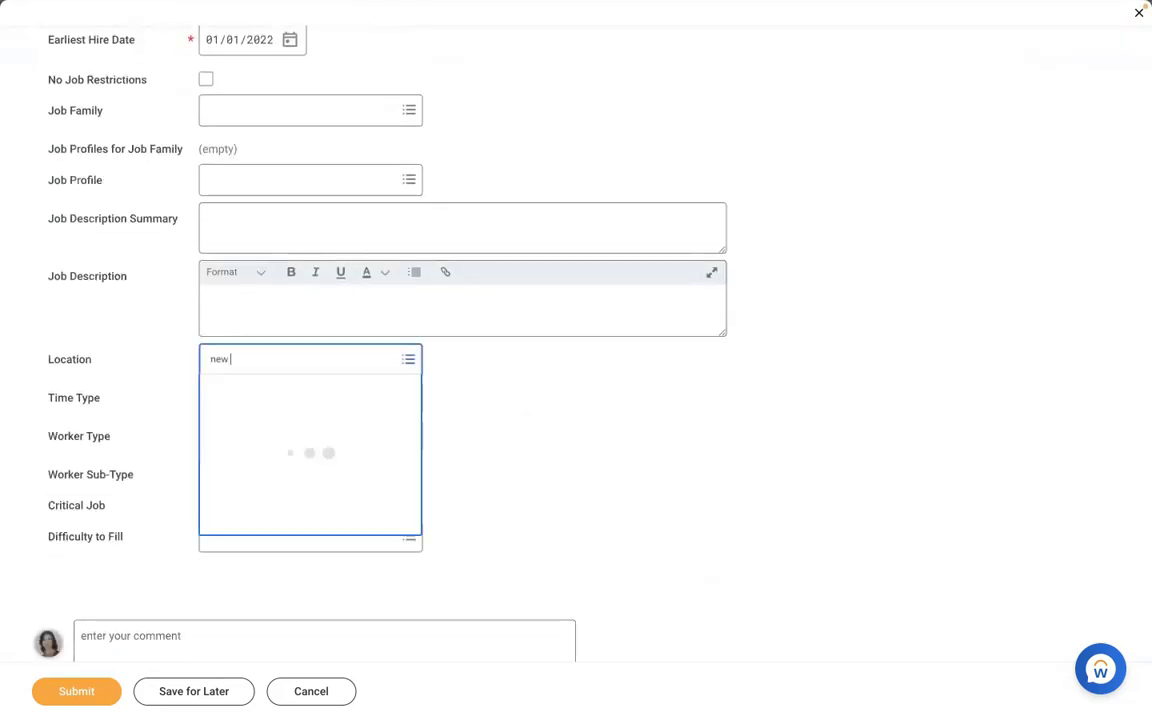
pyautogui.write(' york')
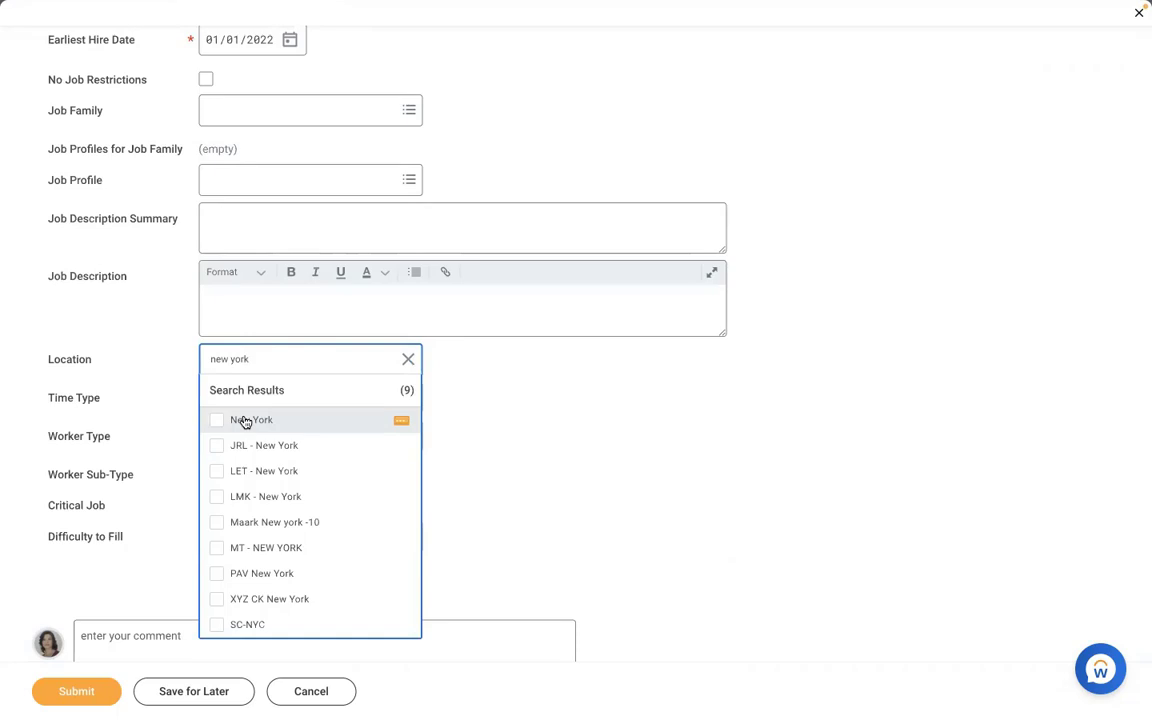
pyautogui.click(244, 421)
# - Set time type to Full time, worker type to Employee, and sub-type to Regular
pyautogui.click(241, 388)
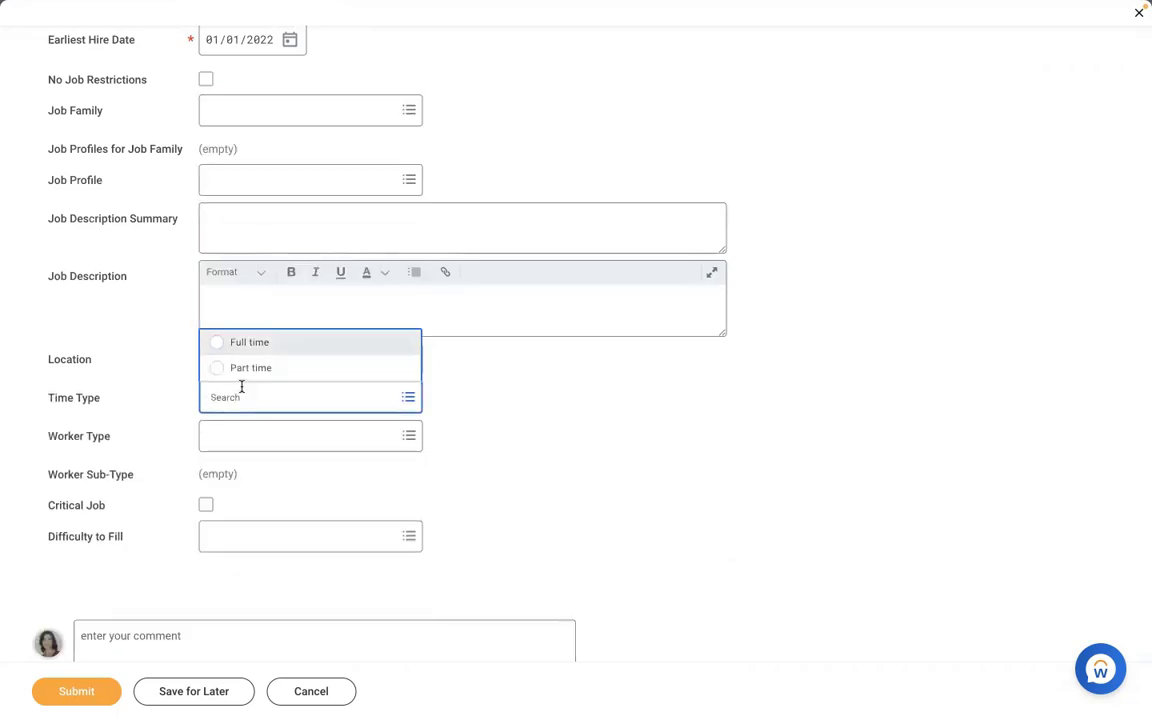
pyautogui.press('Tab')
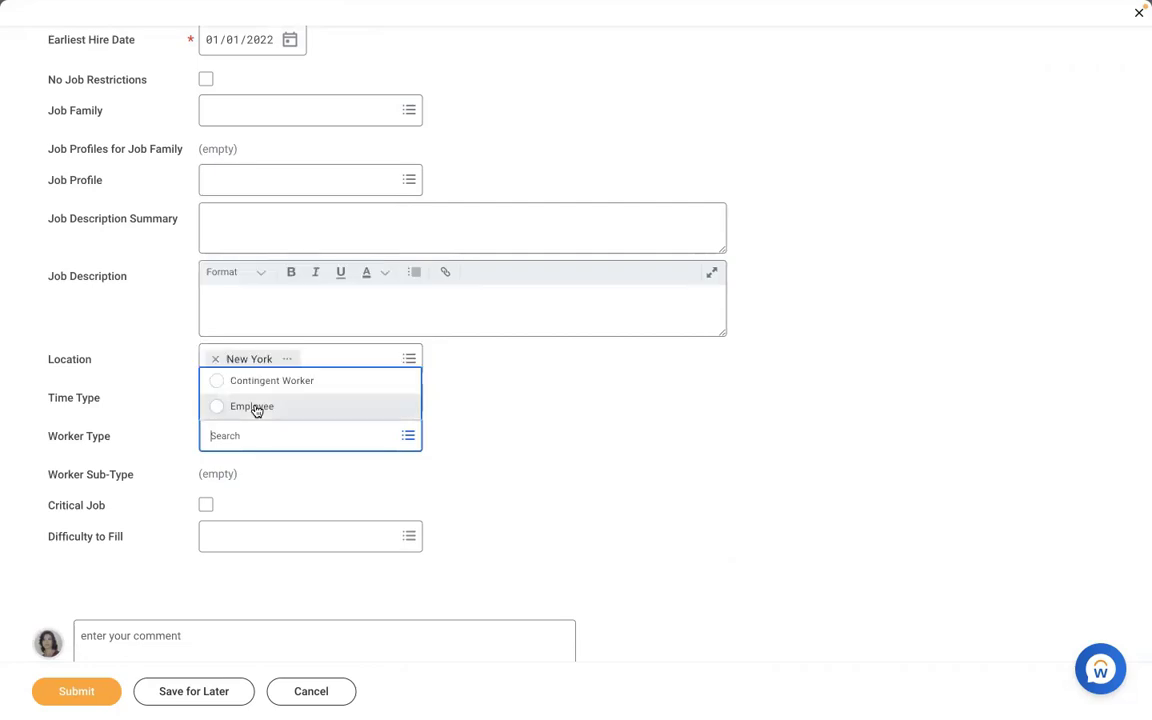
pyautogui.click(256, 407)
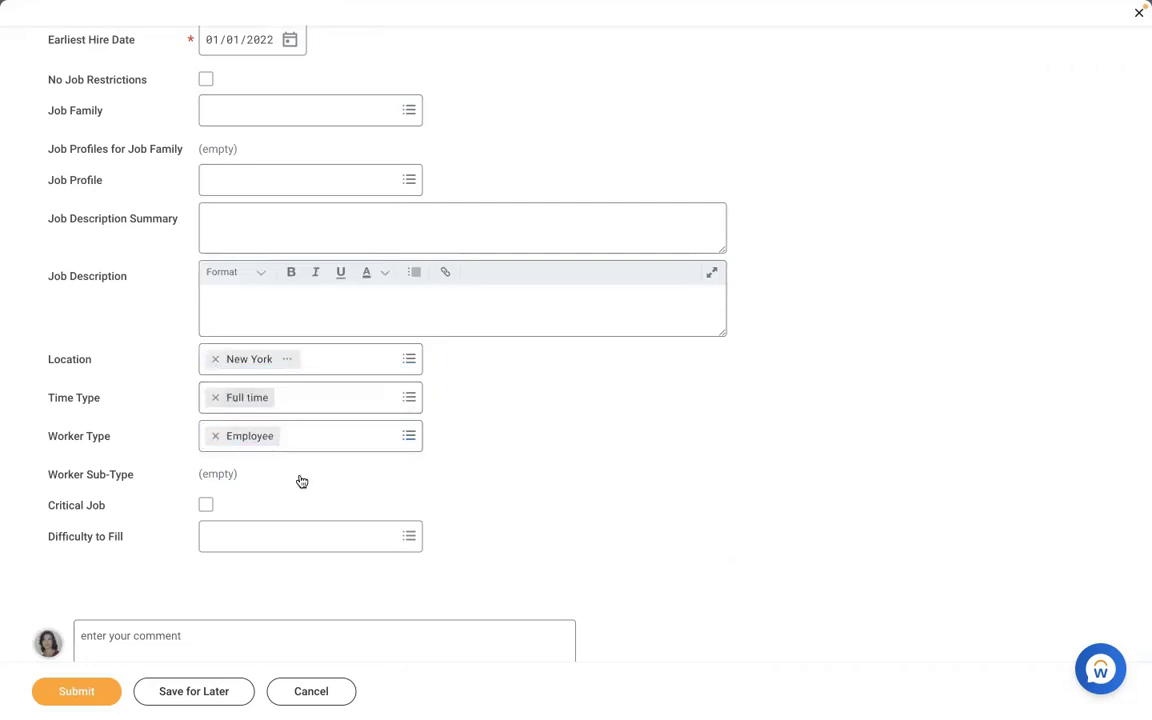
pyautogui.press('Tab')
pyautogui.write('reg')
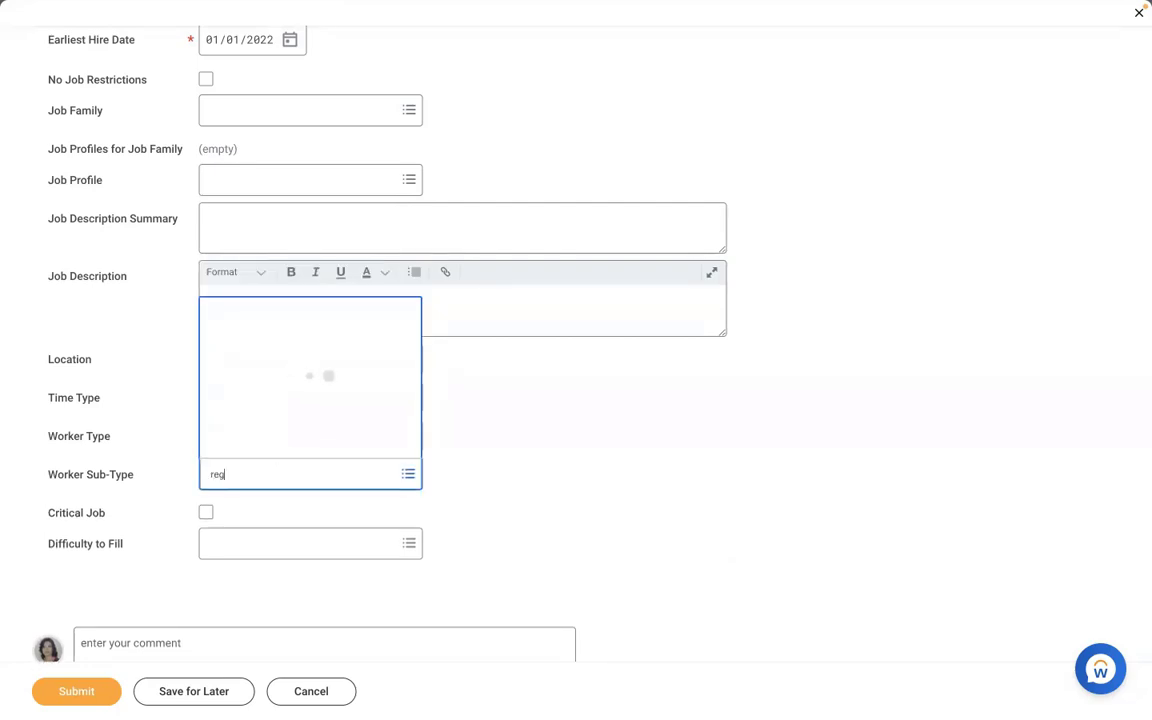
pyautogui.press('Return')
pyautogui.click(583, 428)
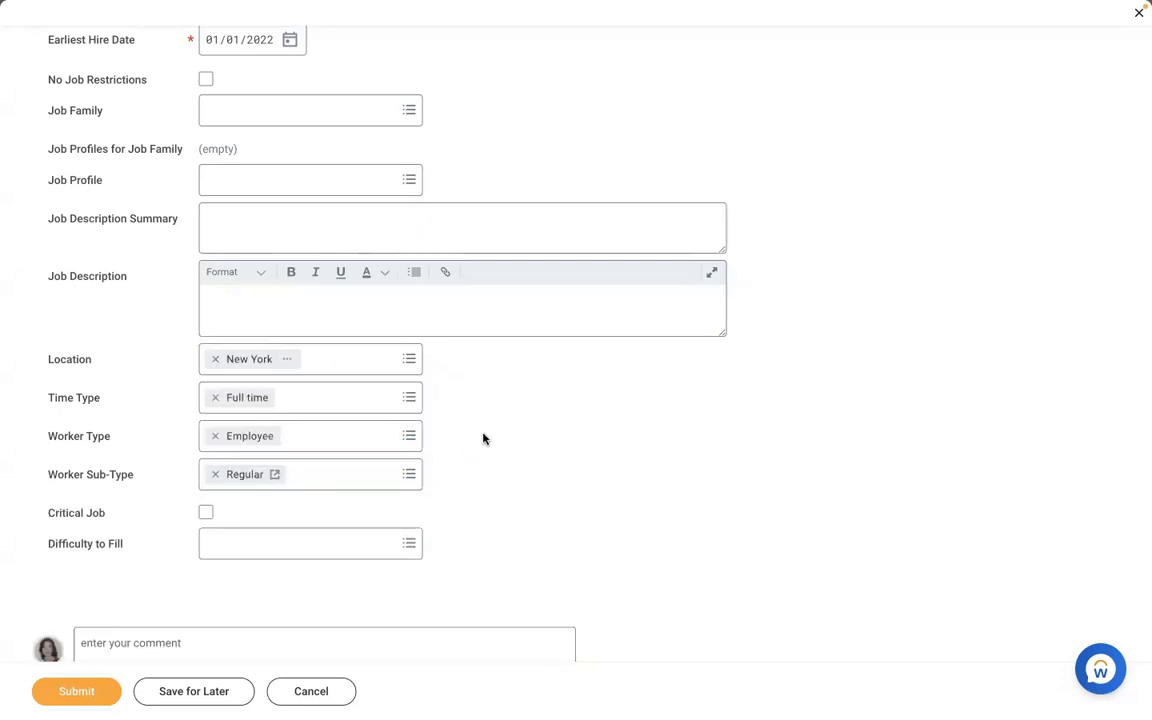
# - Choose AMD - Manager HR as the job profile
pyautogui.click(301, 173)
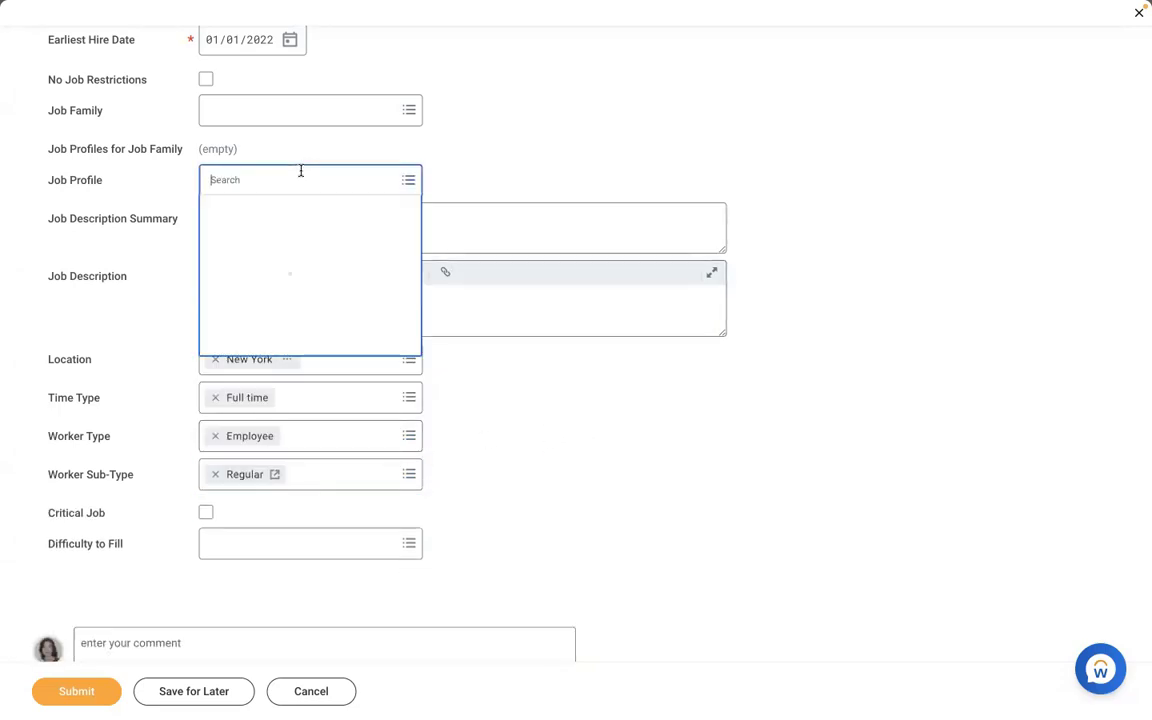
pyautogui.write('amd')
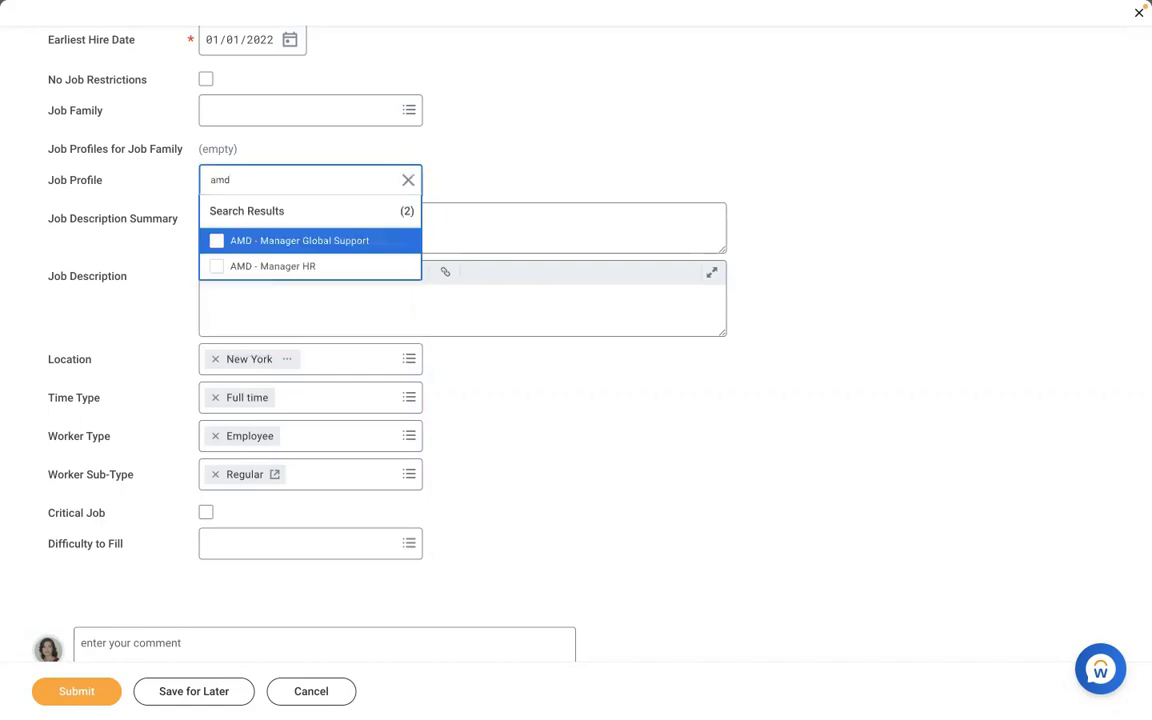
pyautogui.click(278, 265)
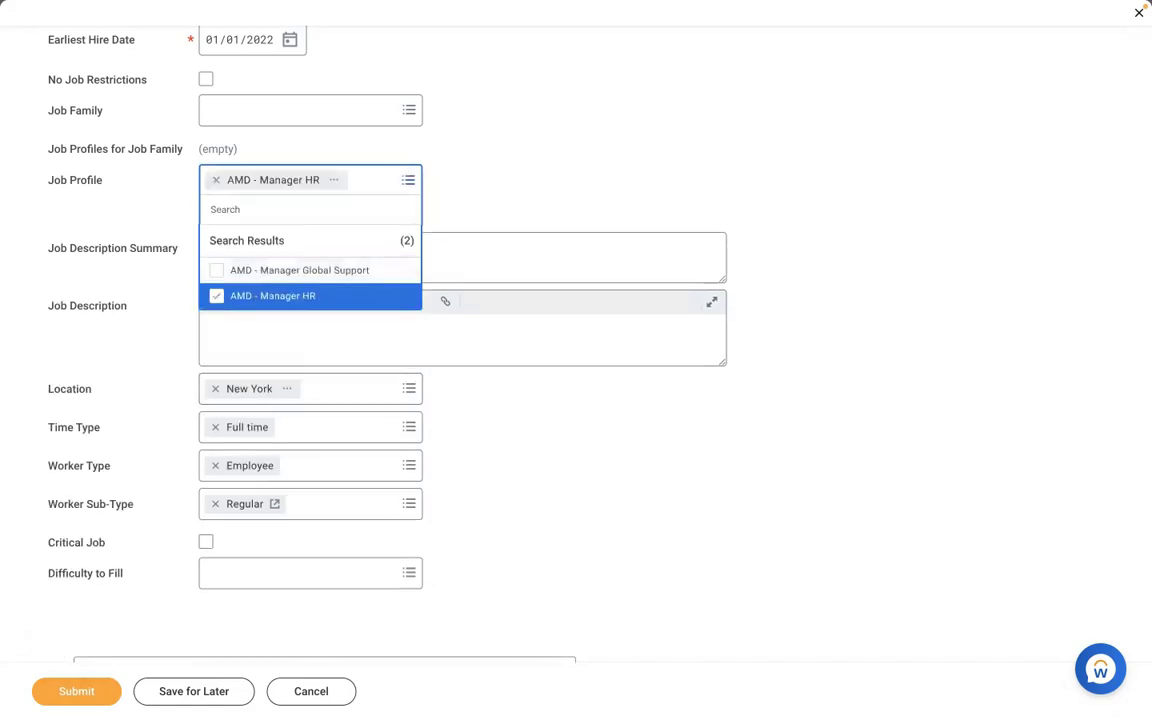
pyautogui.click(52, 629)
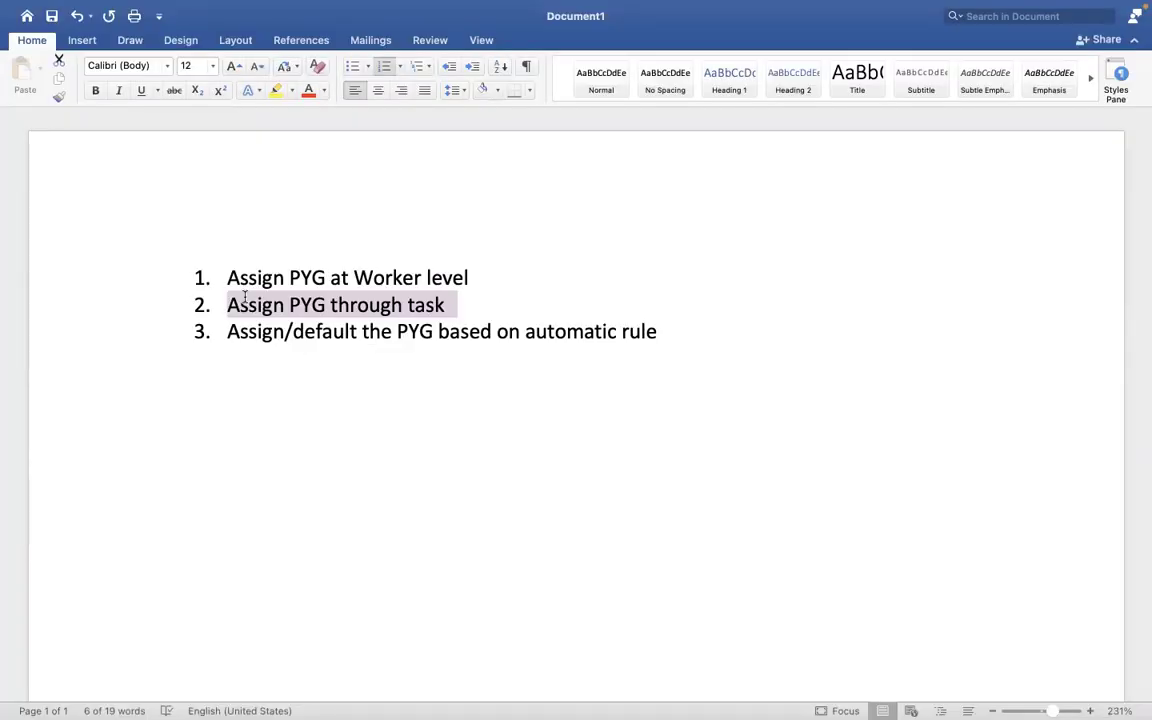
# - Highlight the third Word option, 'Assign/default the PYG based on automatic rule', then return to Workday
pyautogui.click(657, 332)
pyautogui.moveTo(657, 332); pyautogui.dragTo(240, 336)
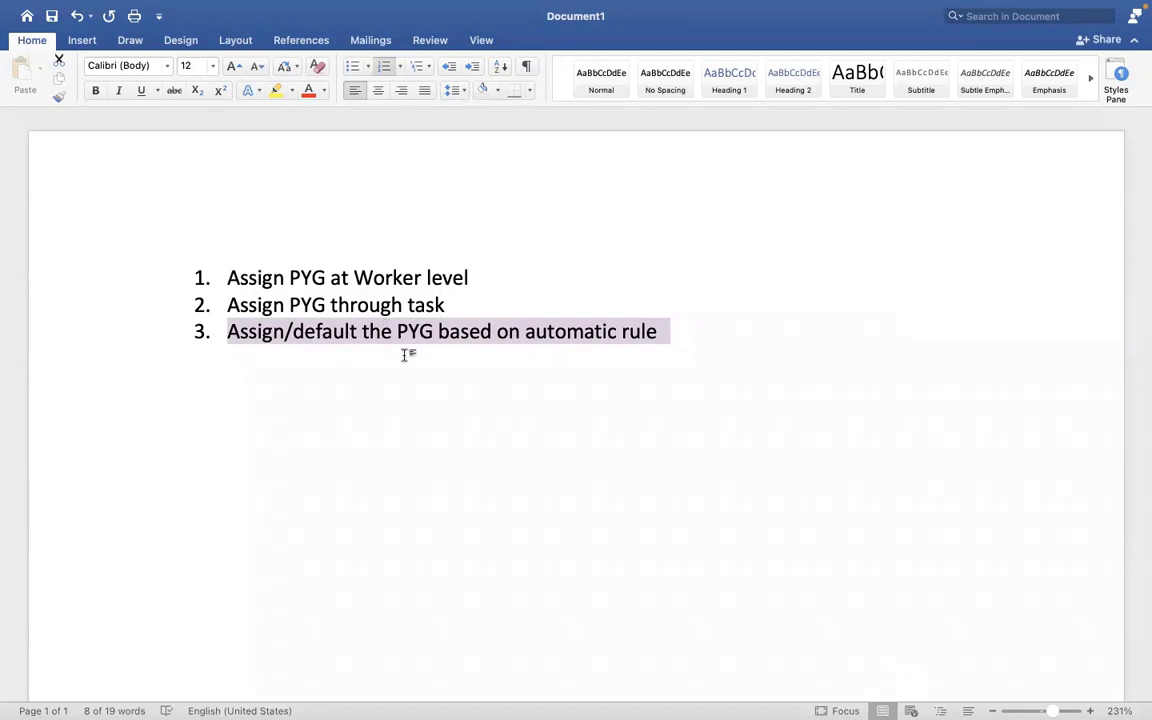
pyautogui.hotkey('ctrl', 'Right')
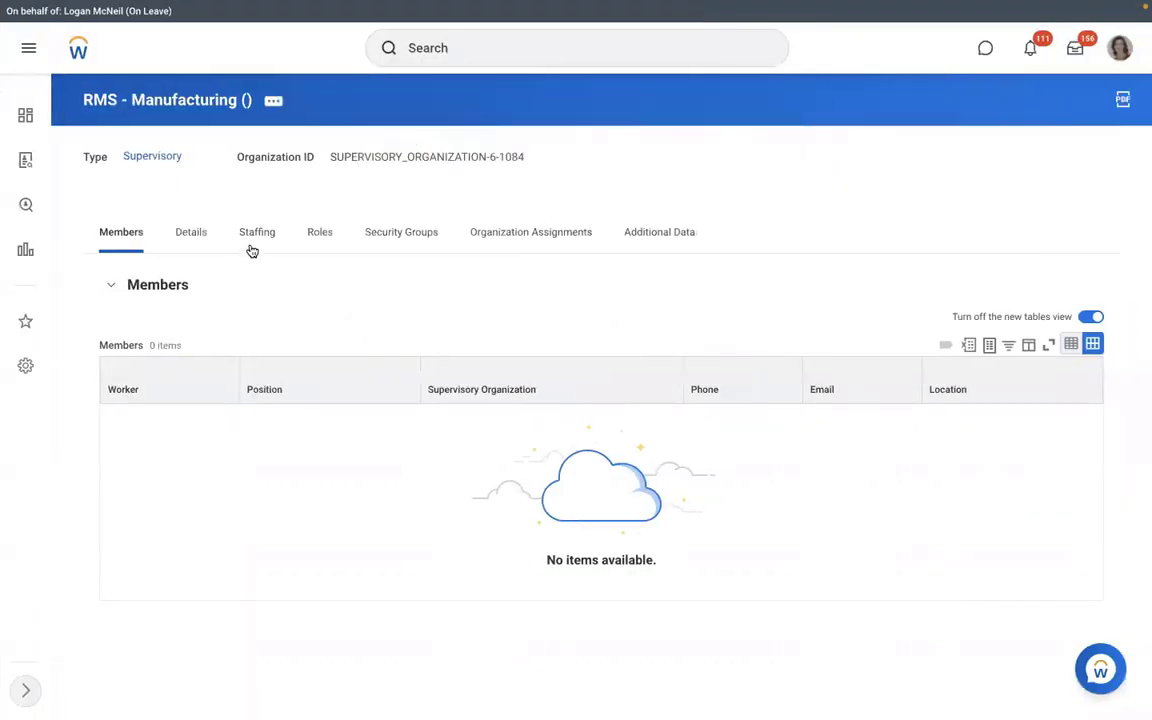
# - Review the organization's unfilled staffing positions, then search Workday for 'view pay group'
pyautogui.click(254, 240)
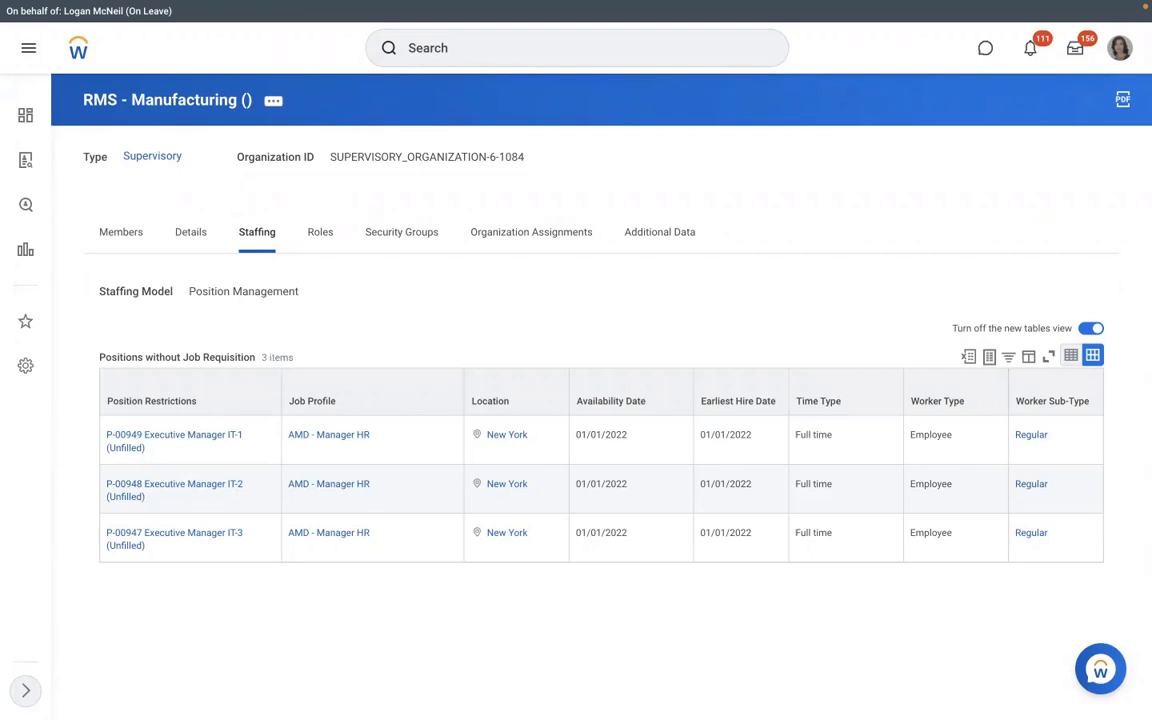
pyautogui.click(454, 50)
pyautogui.write('view pay group')
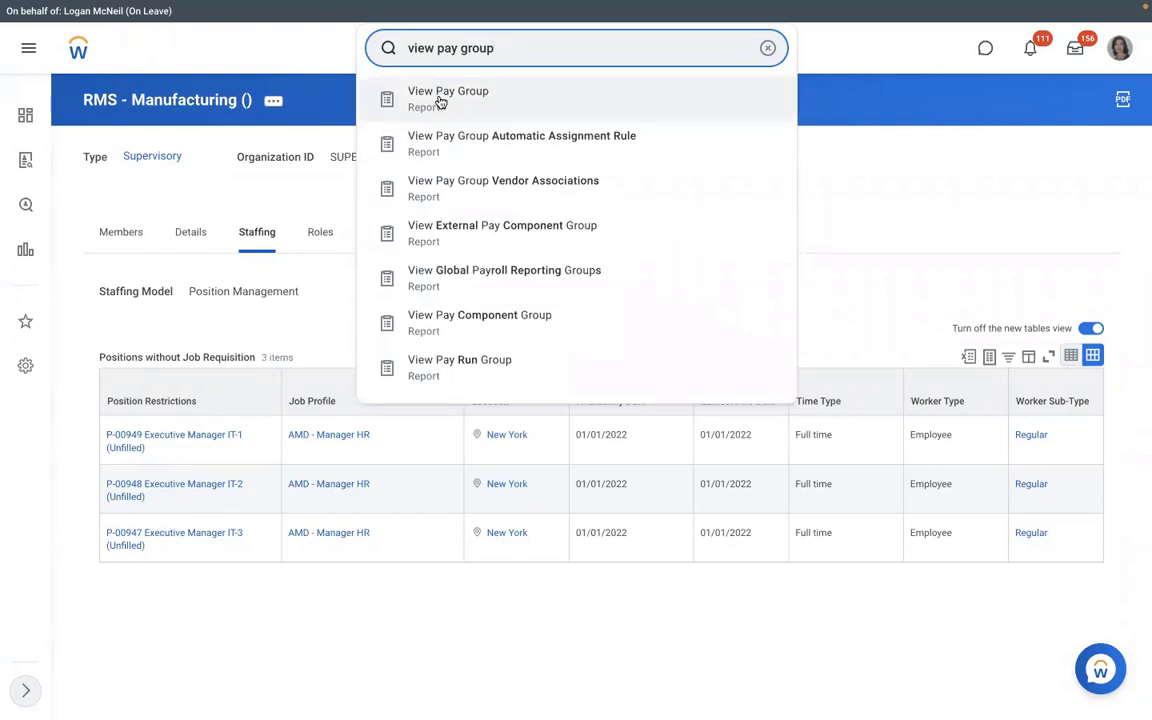
# - Run View Pay Group for RBS - Monthly PYG and view its Members and Pay Group tabs
pyautogui.click(440, 100)
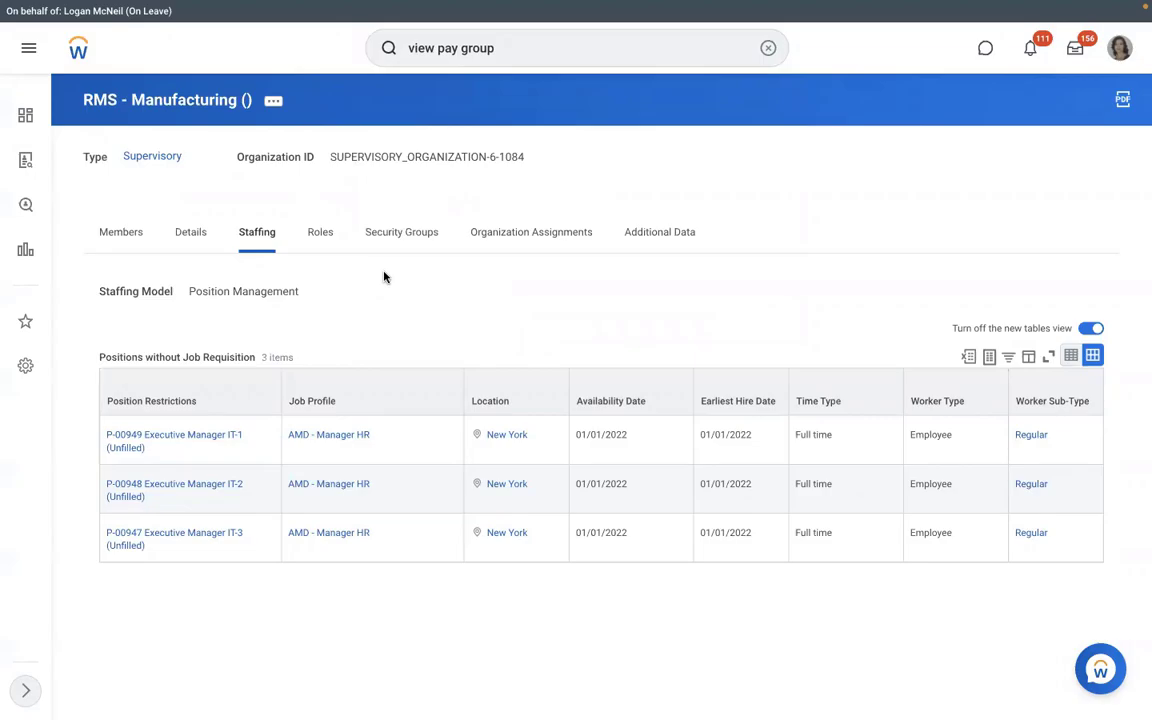
pyautogui.write('dmd')
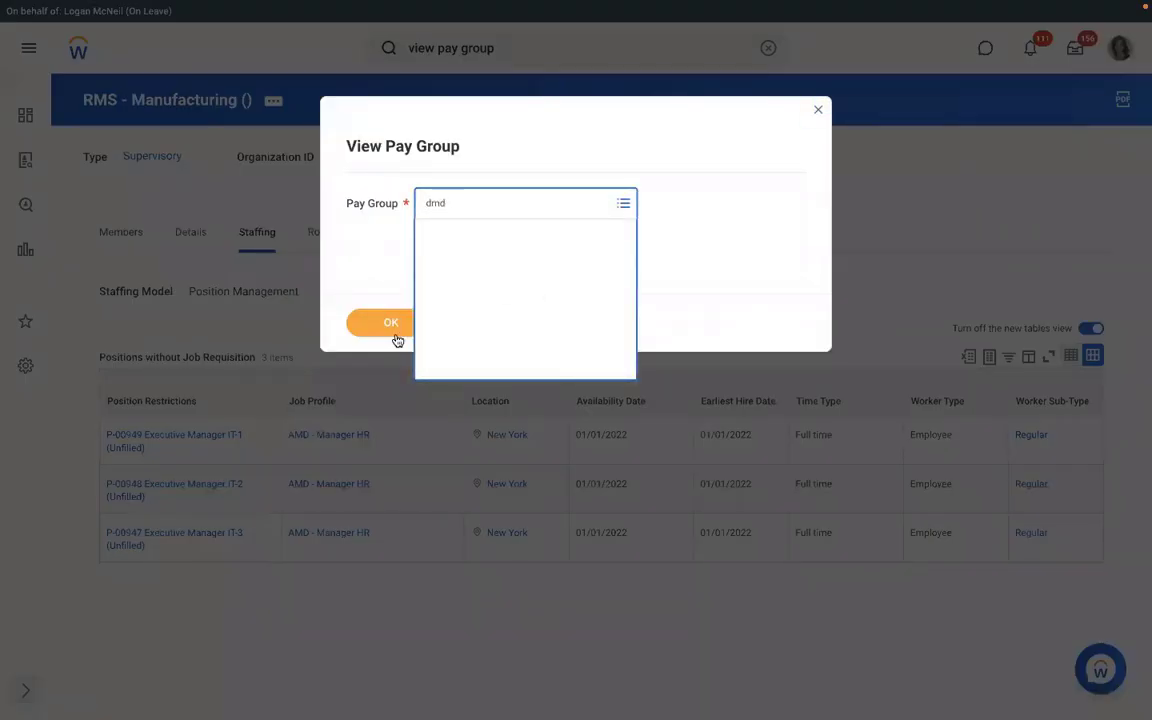
pyautogui.click(389, 334)
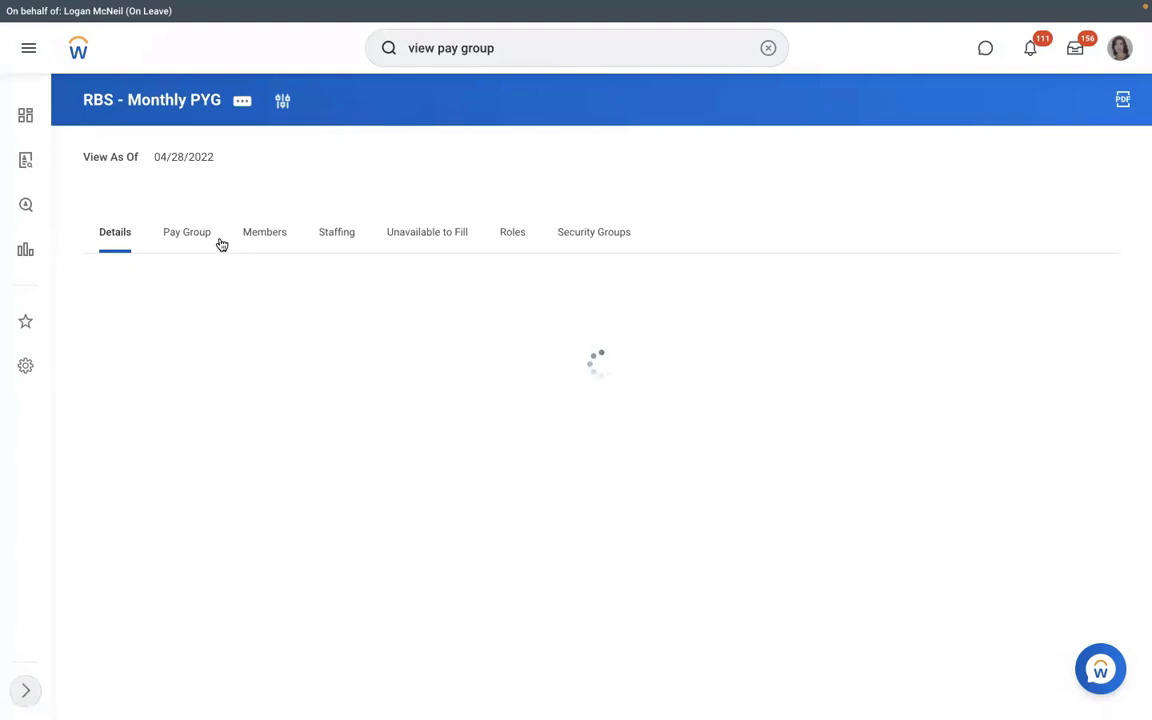
pyautogui.click(258, 232)
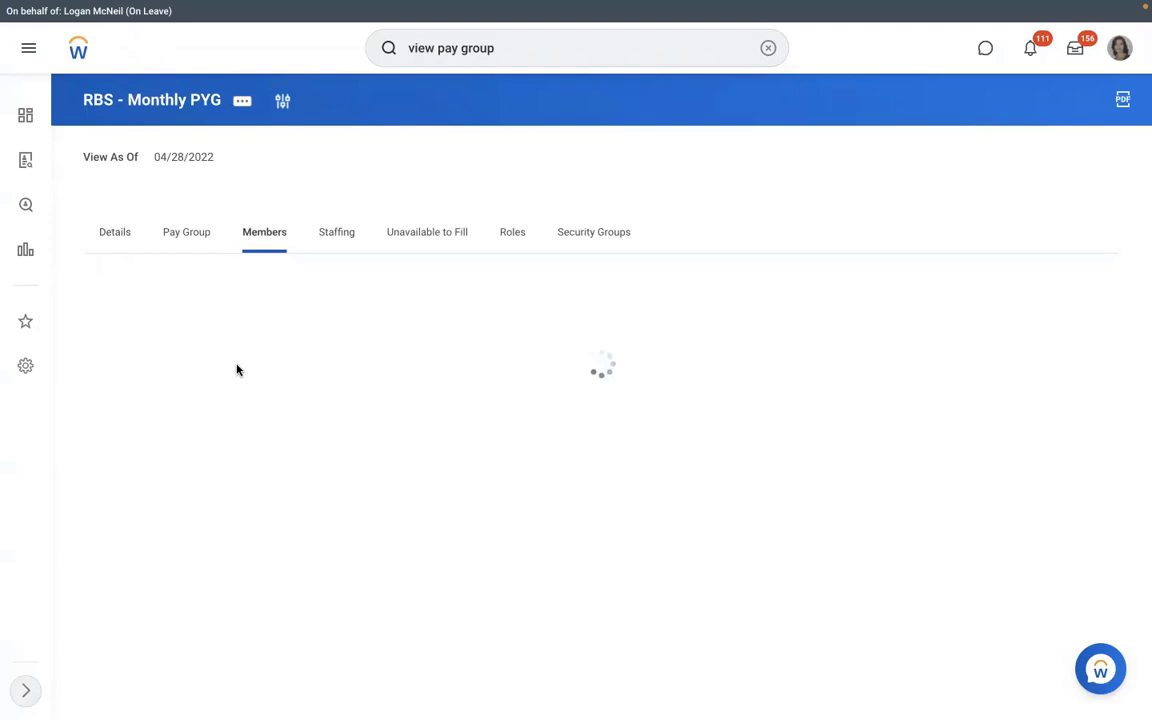
pyautogui.click(185, 240)
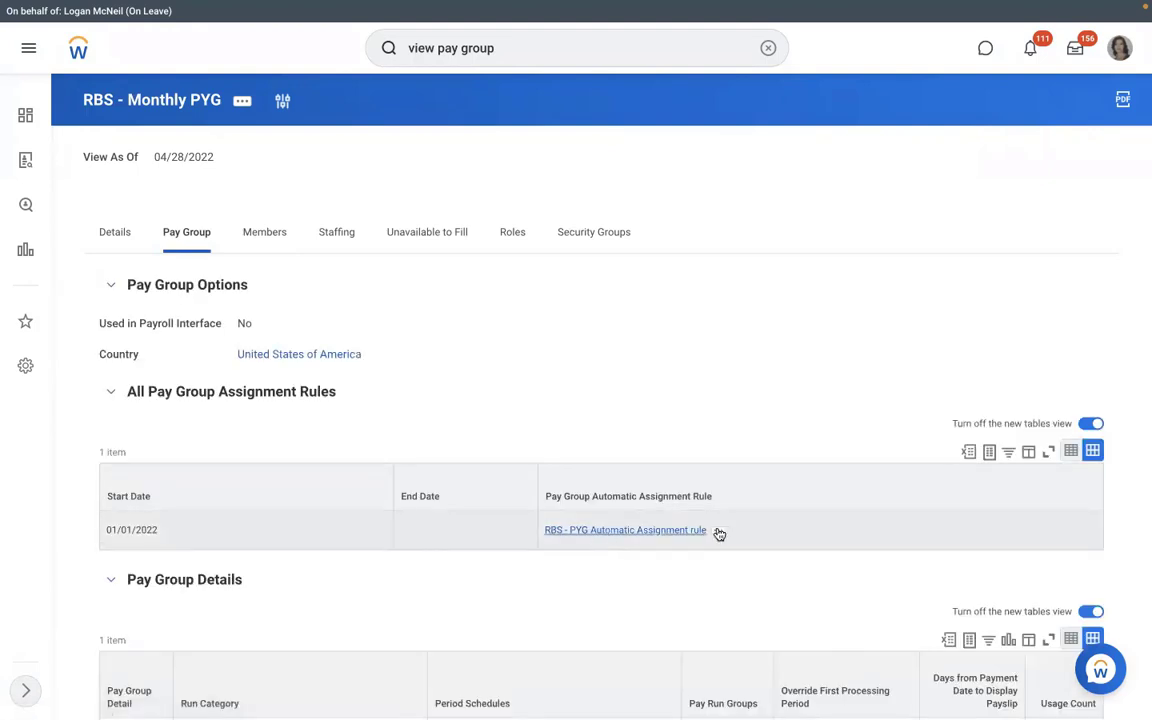
# - Preview the RBS - PYG Automatic Assignment rule's conditions, then view the pay group's Roles tab
pyautogui.click(718, 532)
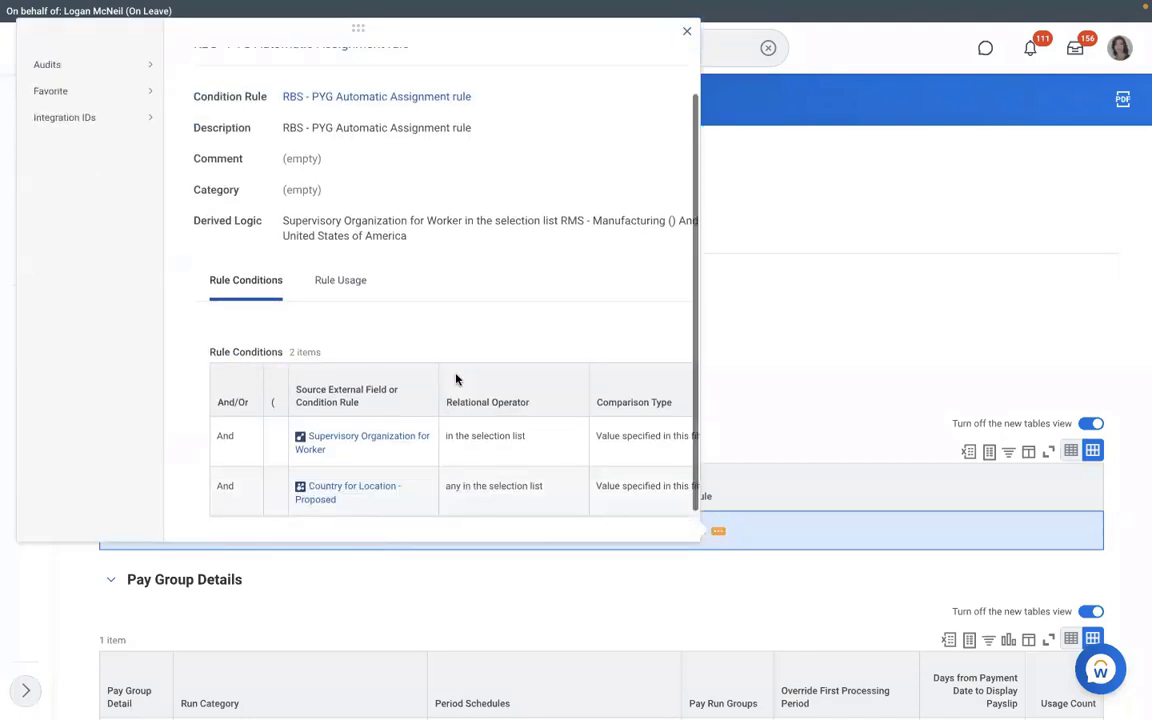
pyautogui.scroll(-1, 456, 379)
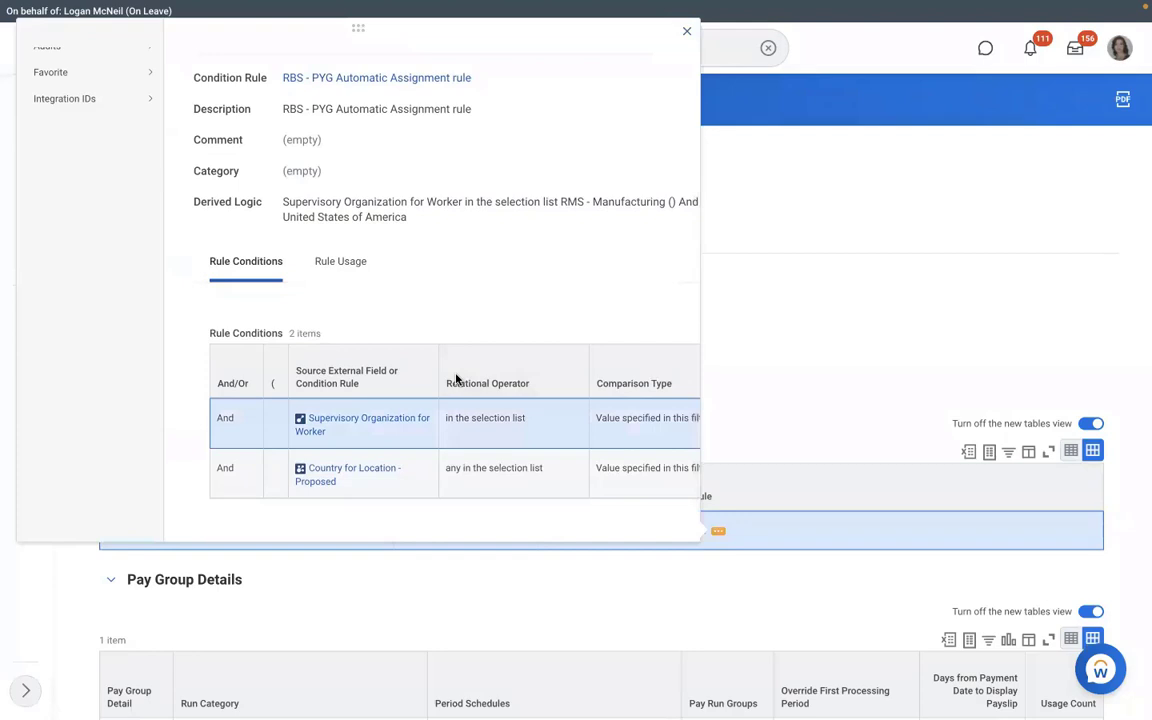
pyautogui.hscroll(3, 456, 379)
pyautogui.click(741, 339)
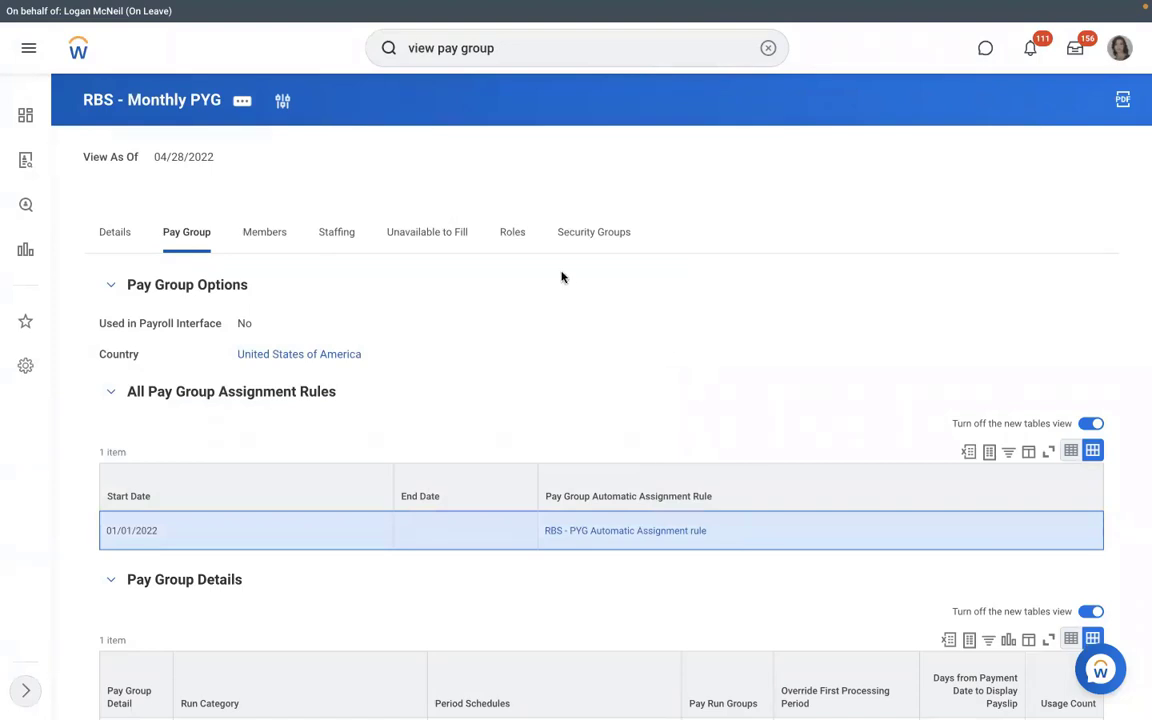
pyautogui.click(512, 243)
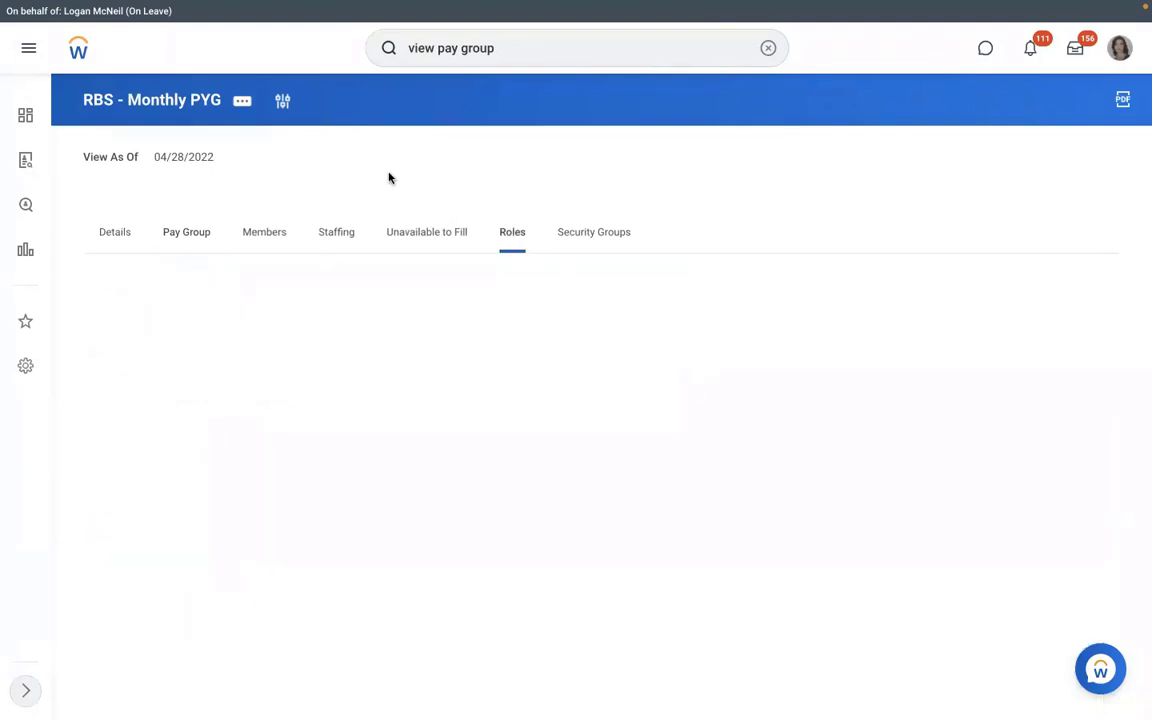
pyautogui.click(243, 101)
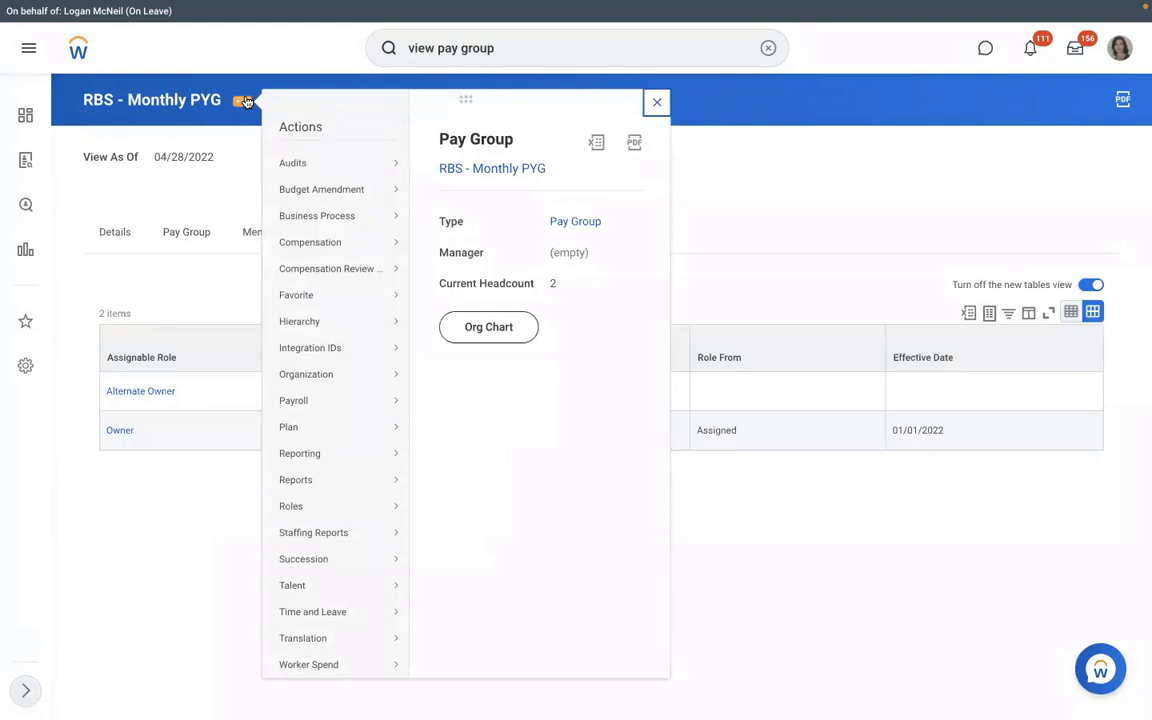
pyautogui.click(238, 181)
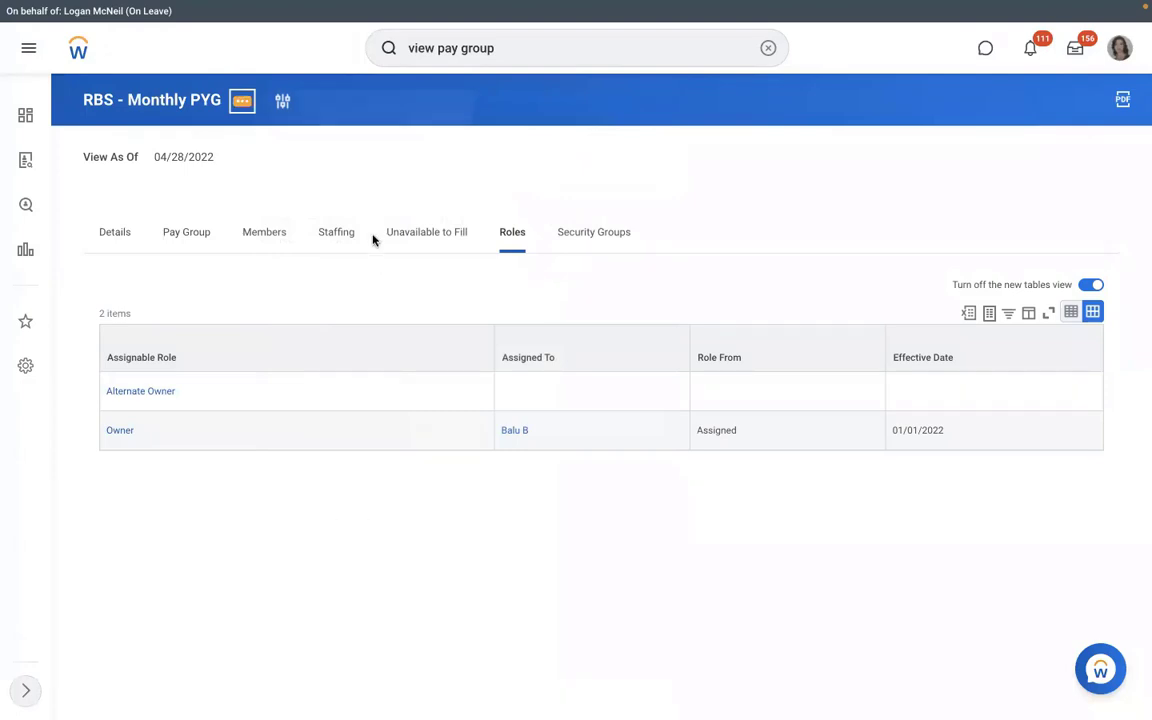
# - Start Assign Roles for the pay group with effective date 01/01/2022
pyautogui.click(242, 101)
pyautogui.moveTo(291, 506)
pyautogui.click(455, 506)
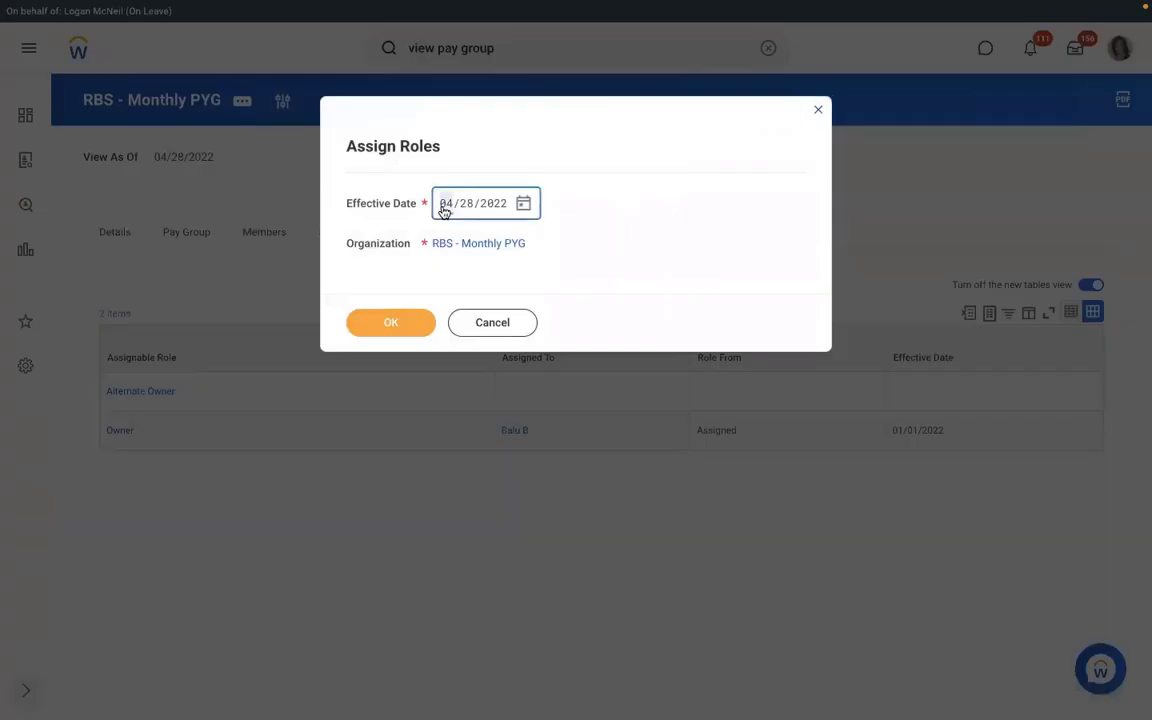
pyautogui.write('01/01/2')
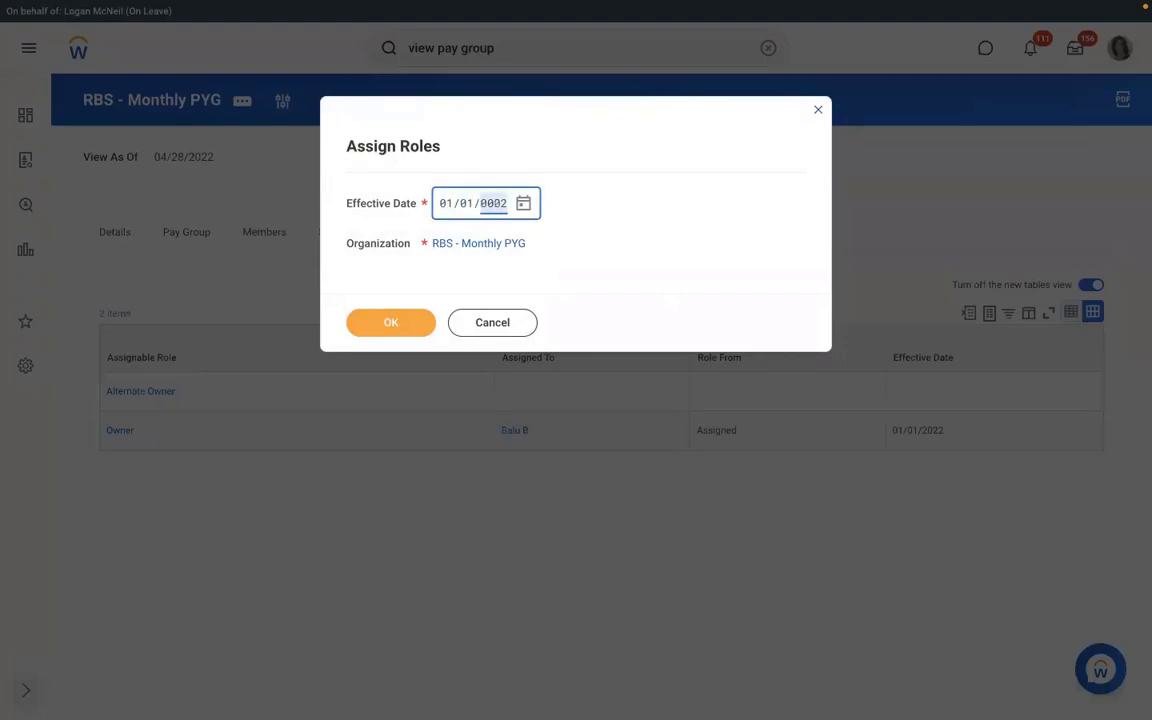
pyautogui.write('022')
pyautogui.click(390, 324)
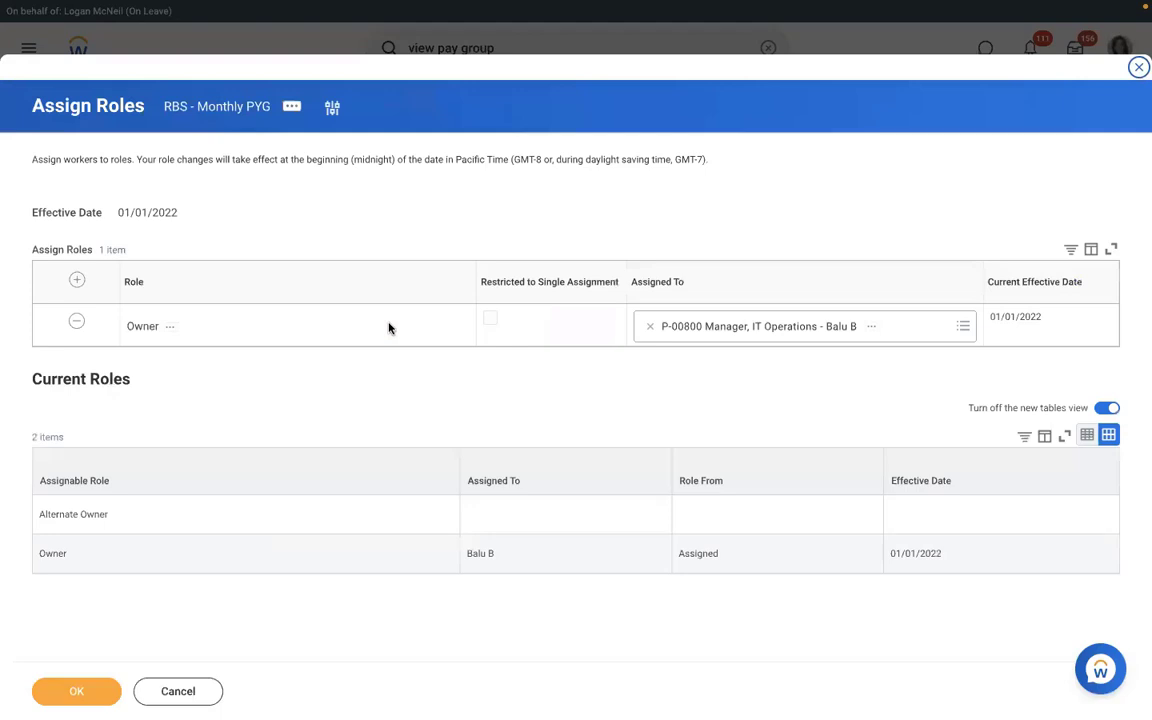
# - Add the Payroll Partner role assigned to the Vice President, Human Resources worker and submit
pyautogui.click(77, 284)
pyautogui.click(212, 326)
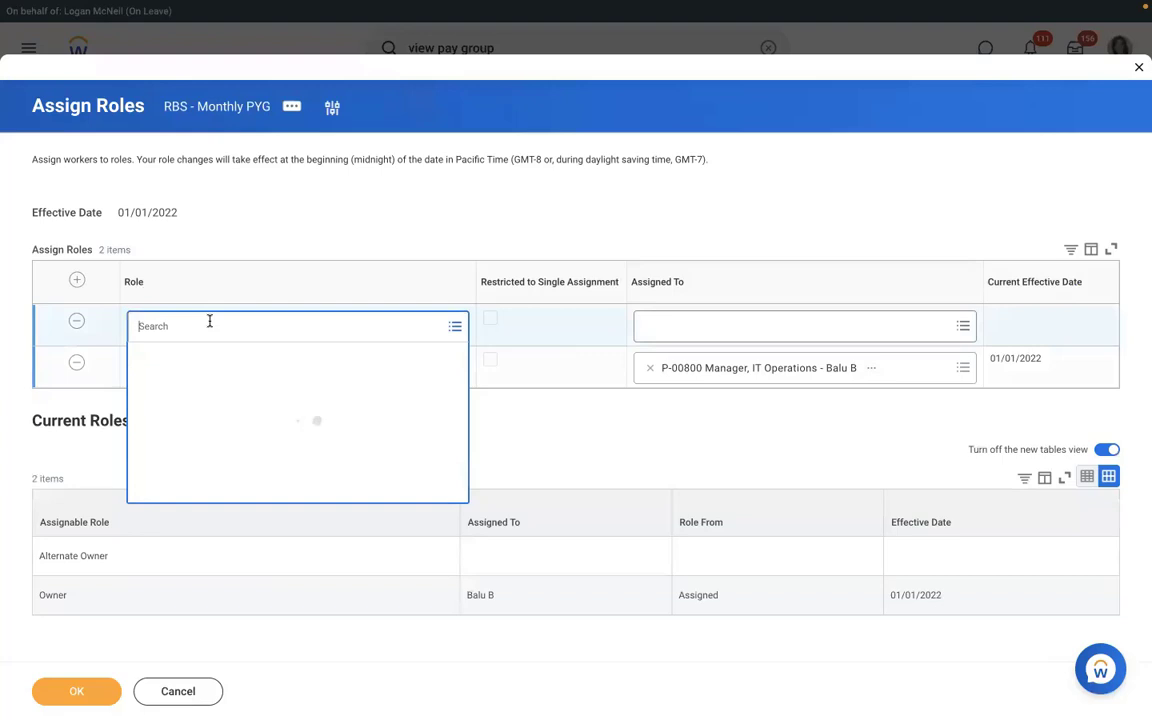
pyautogui.write('p')
pyautogui.write('ayroll part')
pyautogui.press('Return')
pyautogui.click(790, 326)
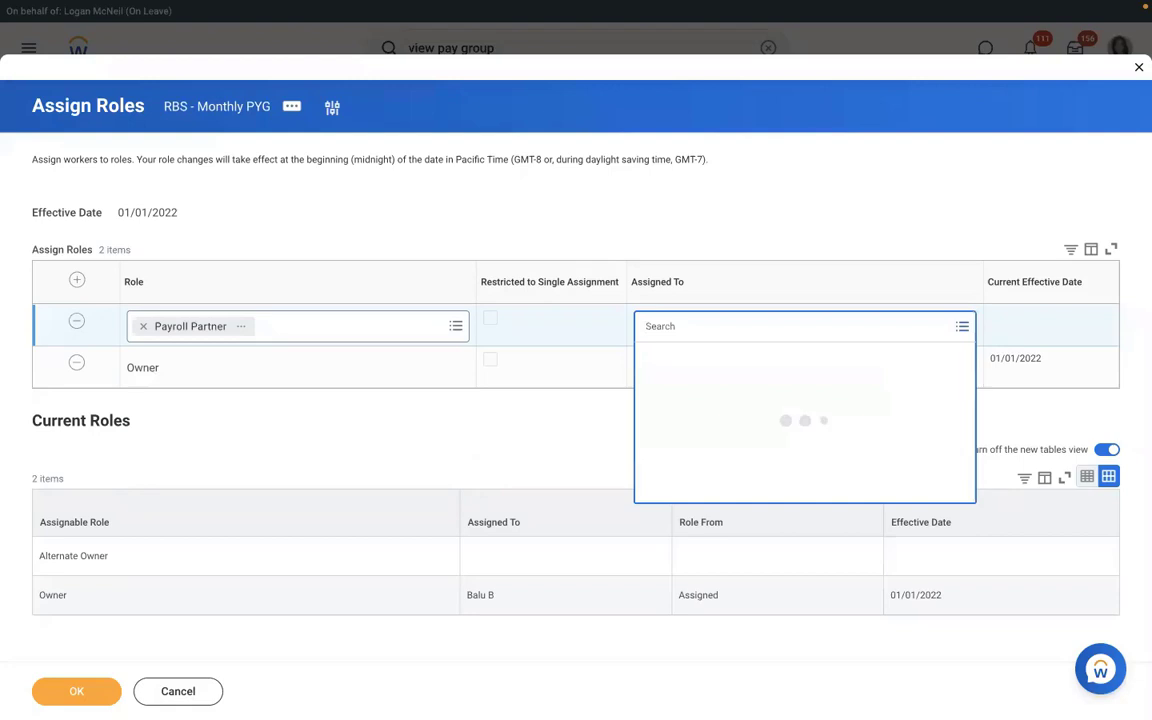
pyautogui.write('logan mc')
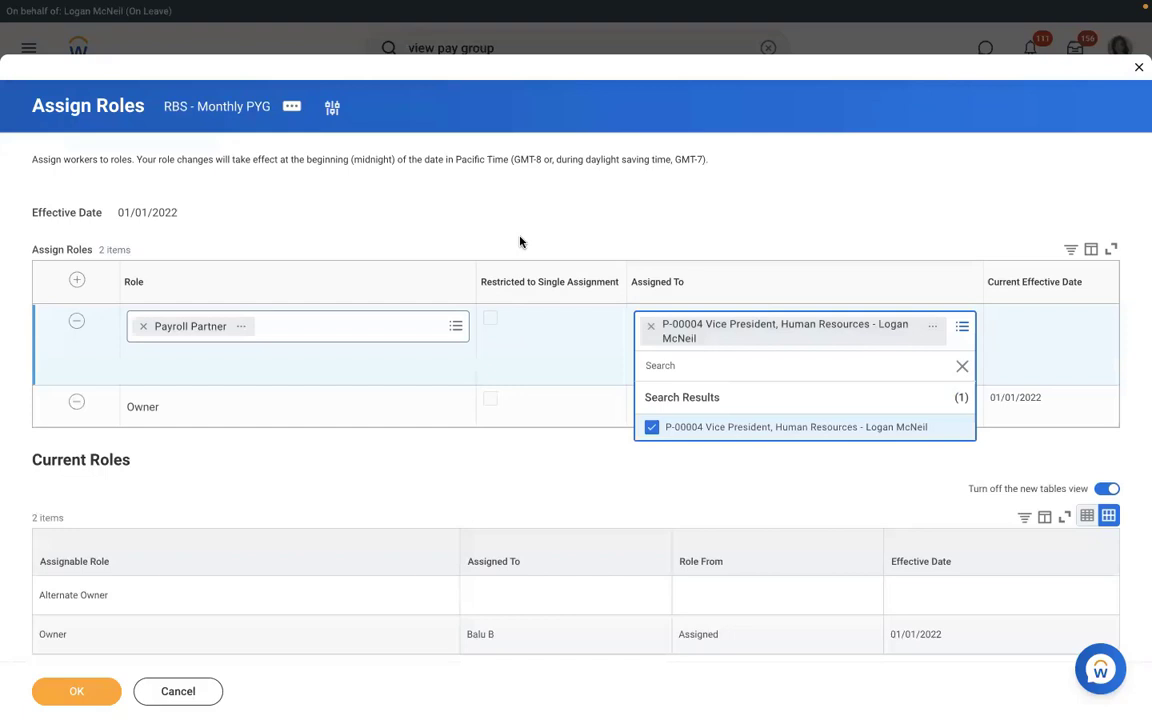
pyautogui.click(519, 241)
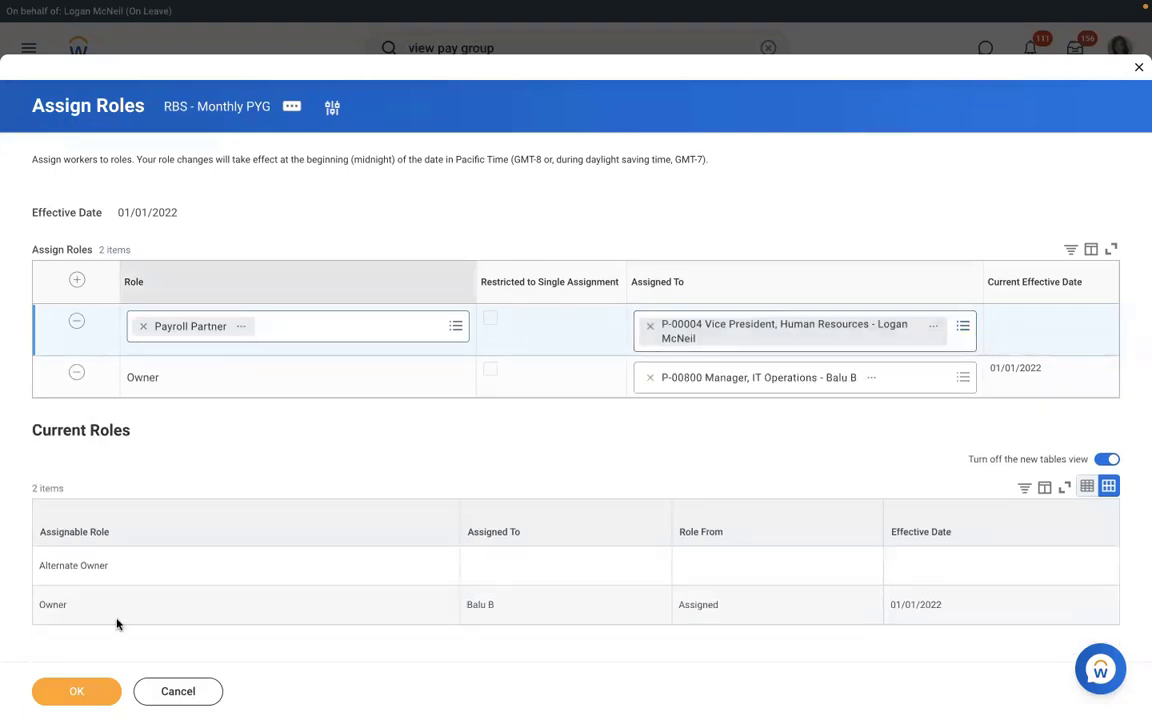
pyautogui.click(88, 694)
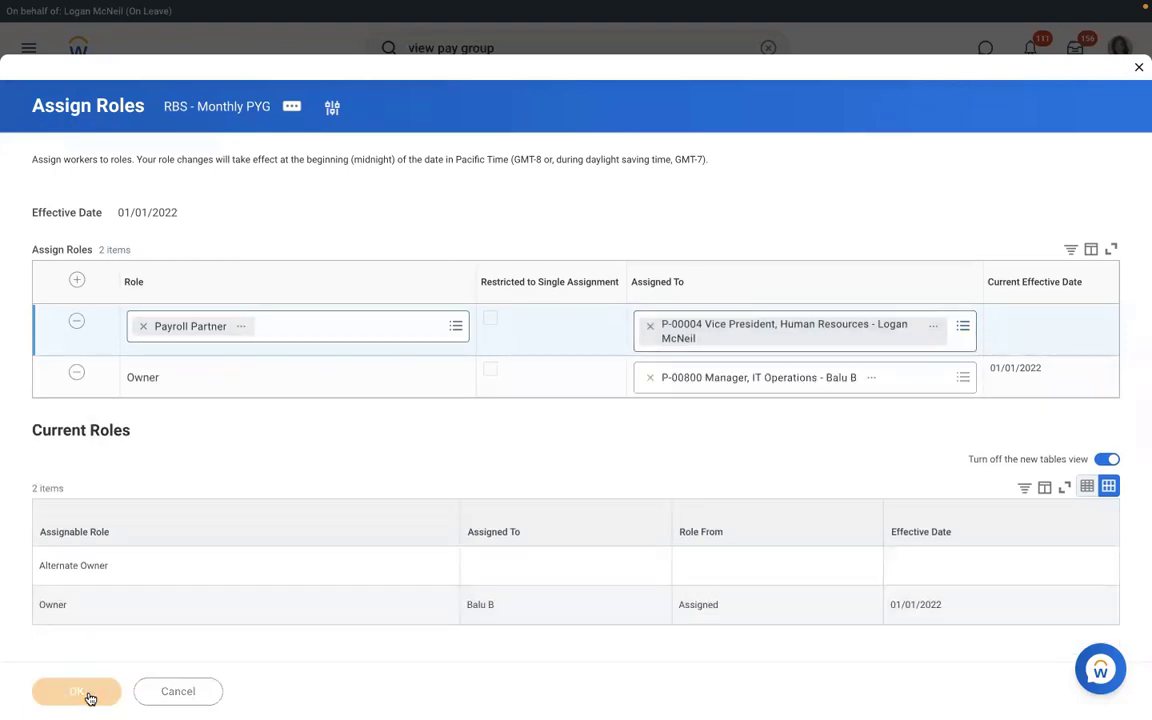
# - Open RBS - Monthly PYG and review its Roles, including the Payroll Partner holder, then Members and Pay Group tabs
pyautogui.click(248, 101)
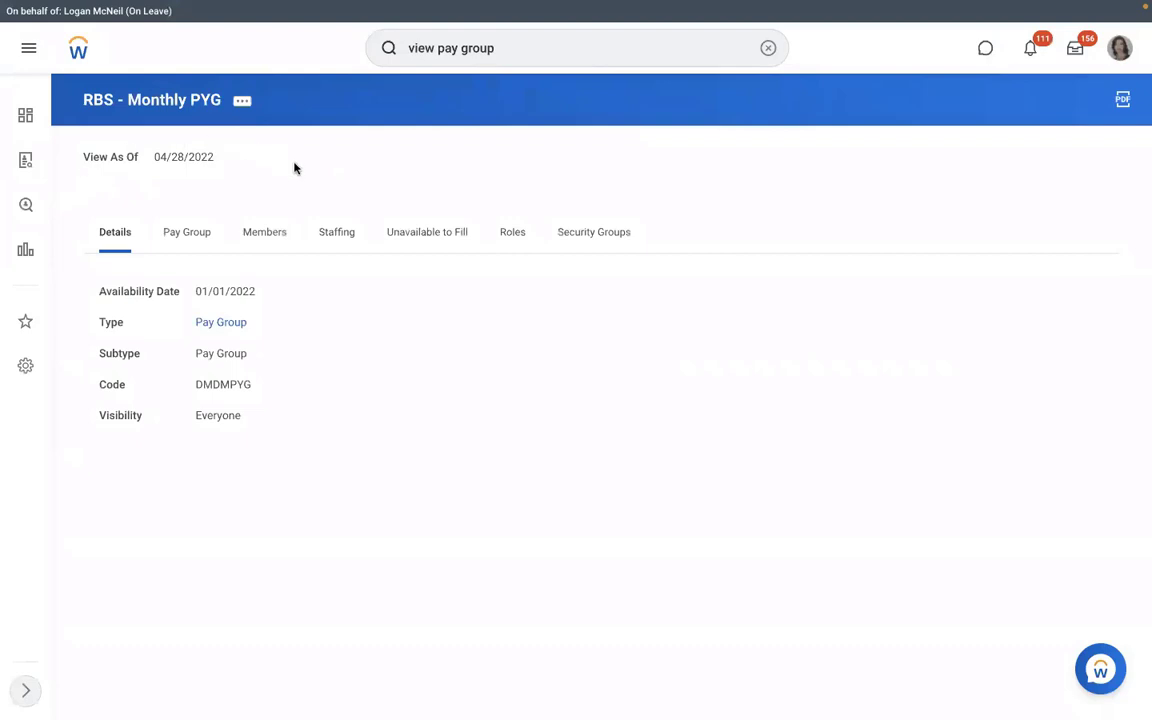
pyautogui.click(512, 233)
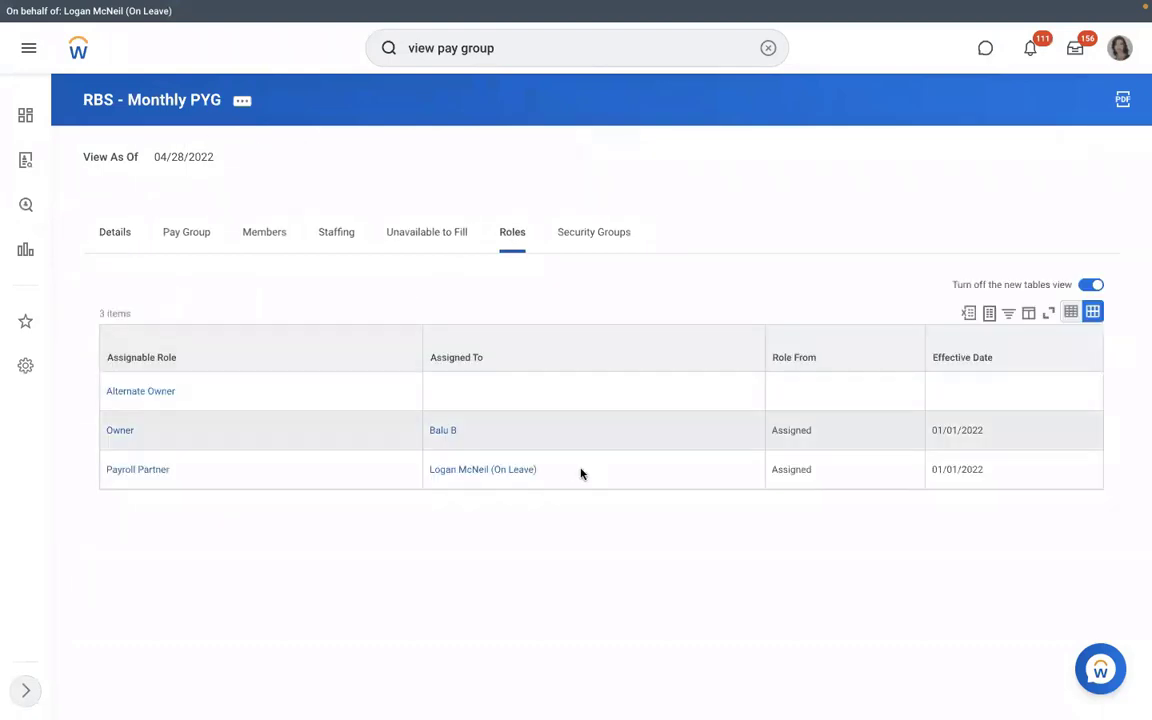
pyautogui.tripleClick(442, 467)
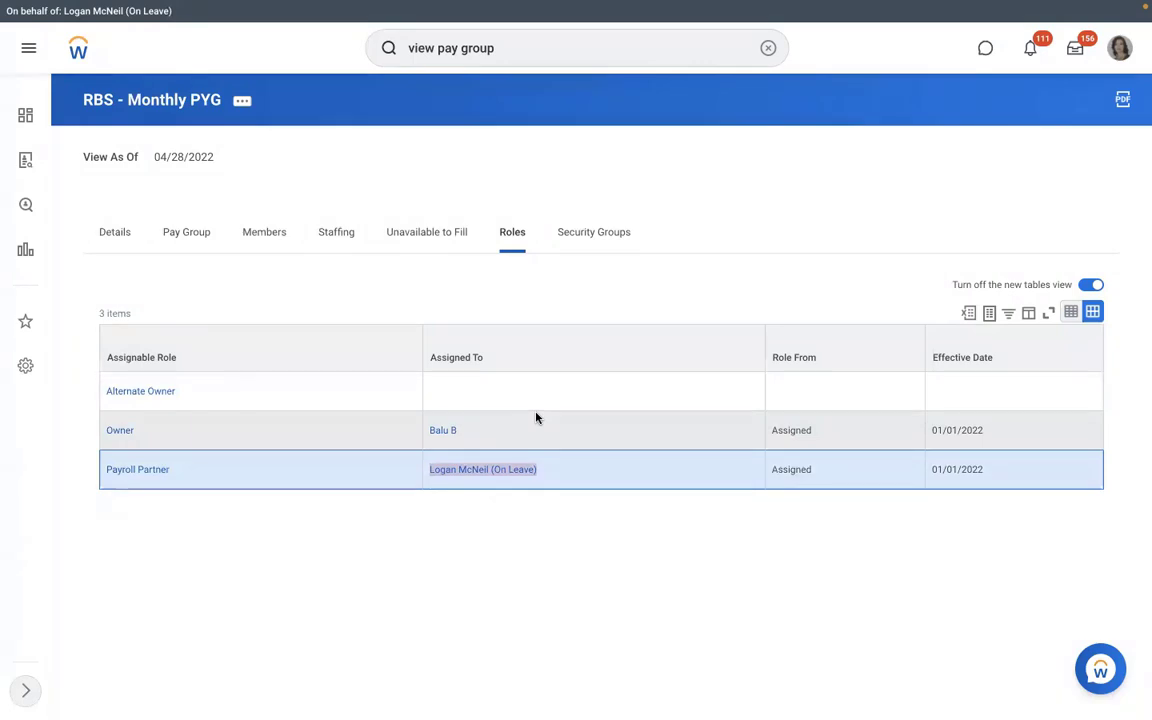
pyautogui.click(243, 235)
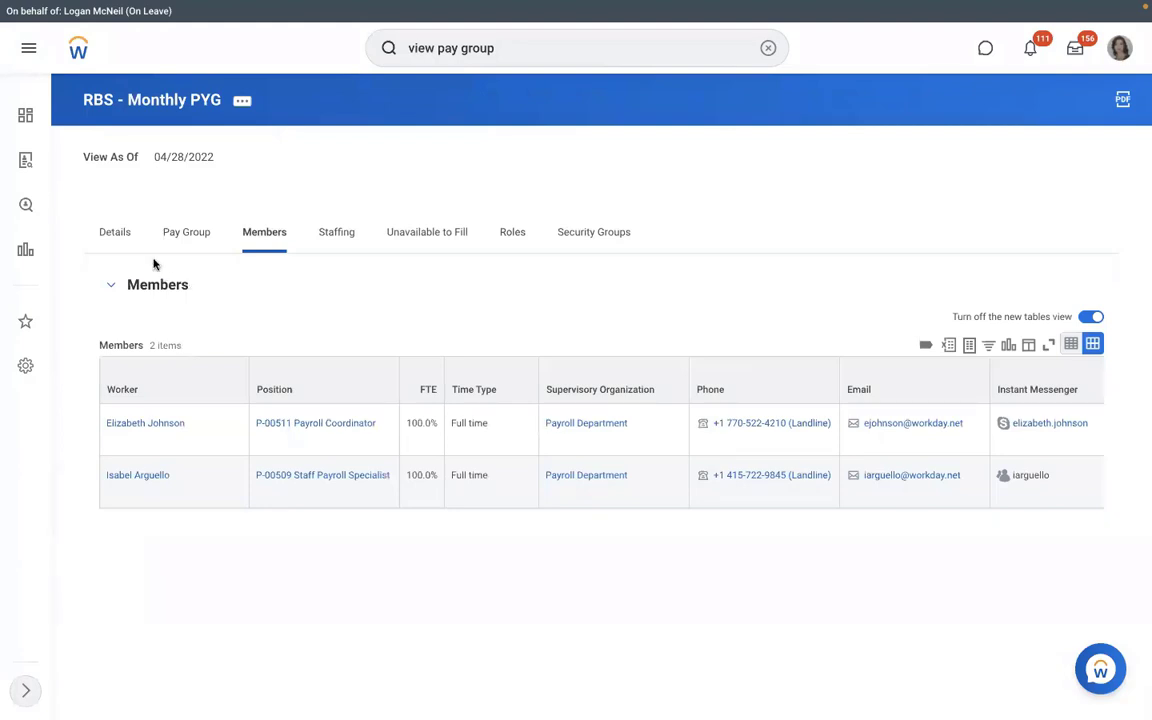
pyautogui.click(178, 236)
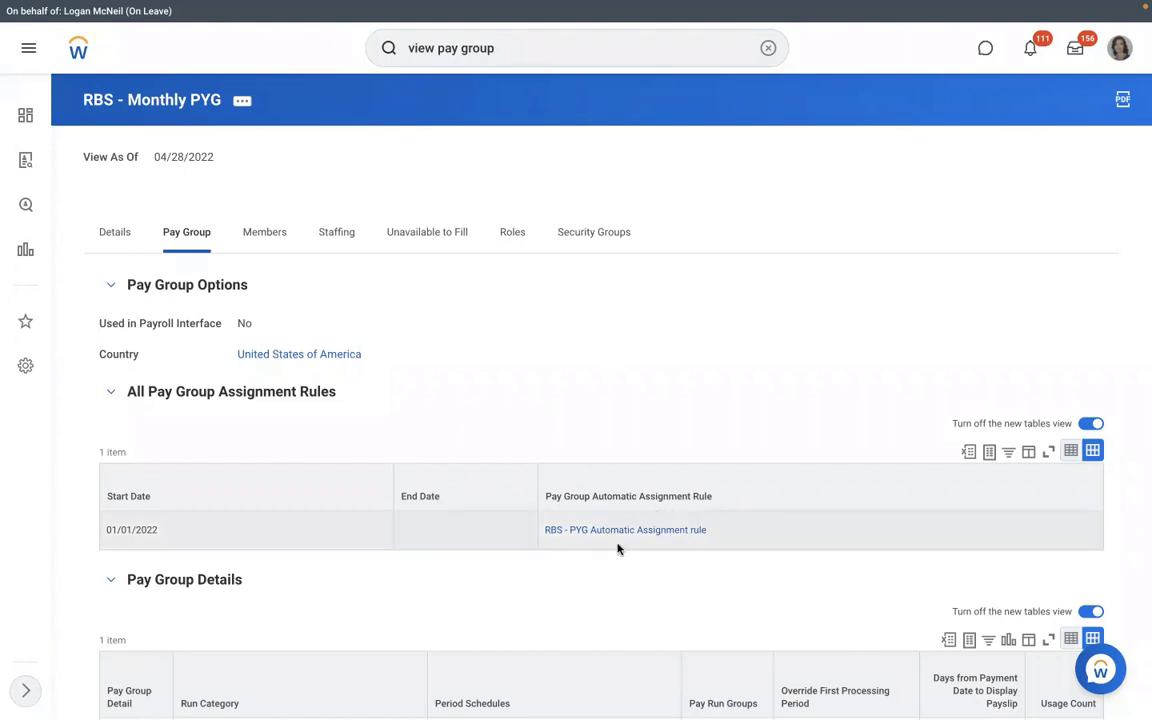
# - Open the RBS - PYG Automatic Assignment rule from the Pay Group tab's rule list
pyautogui.moveTo(687, 536)
pyautogui.click(623, 531)
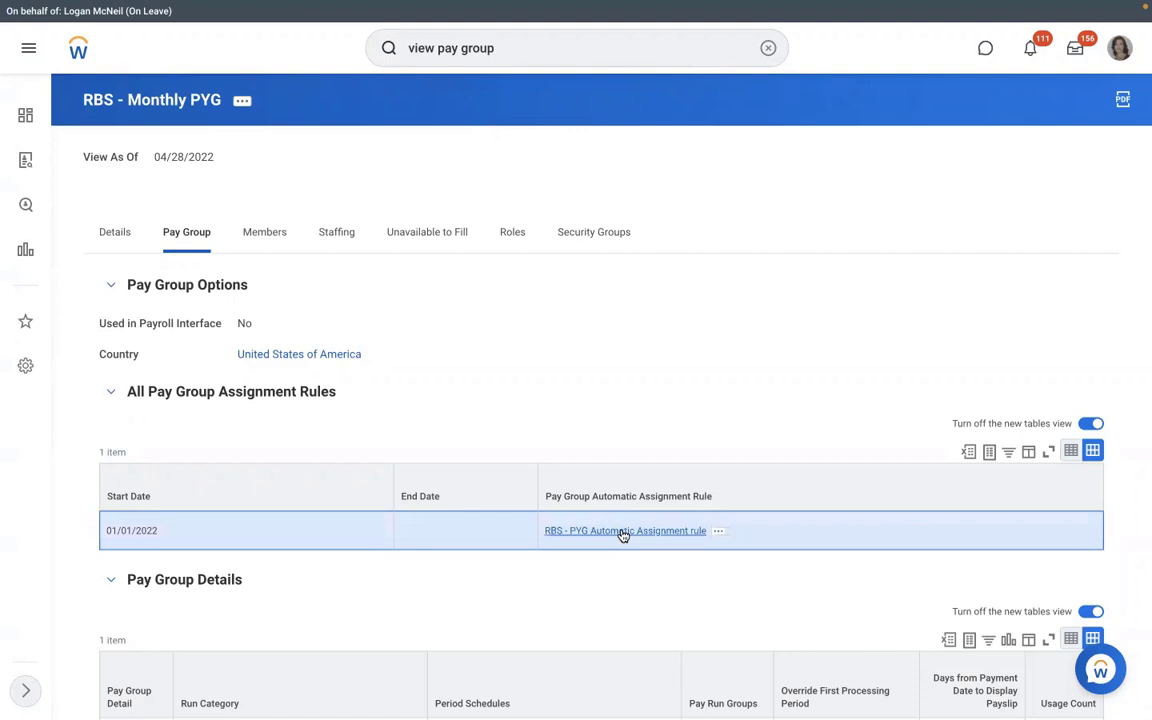
pyautogui.click(623, 531)
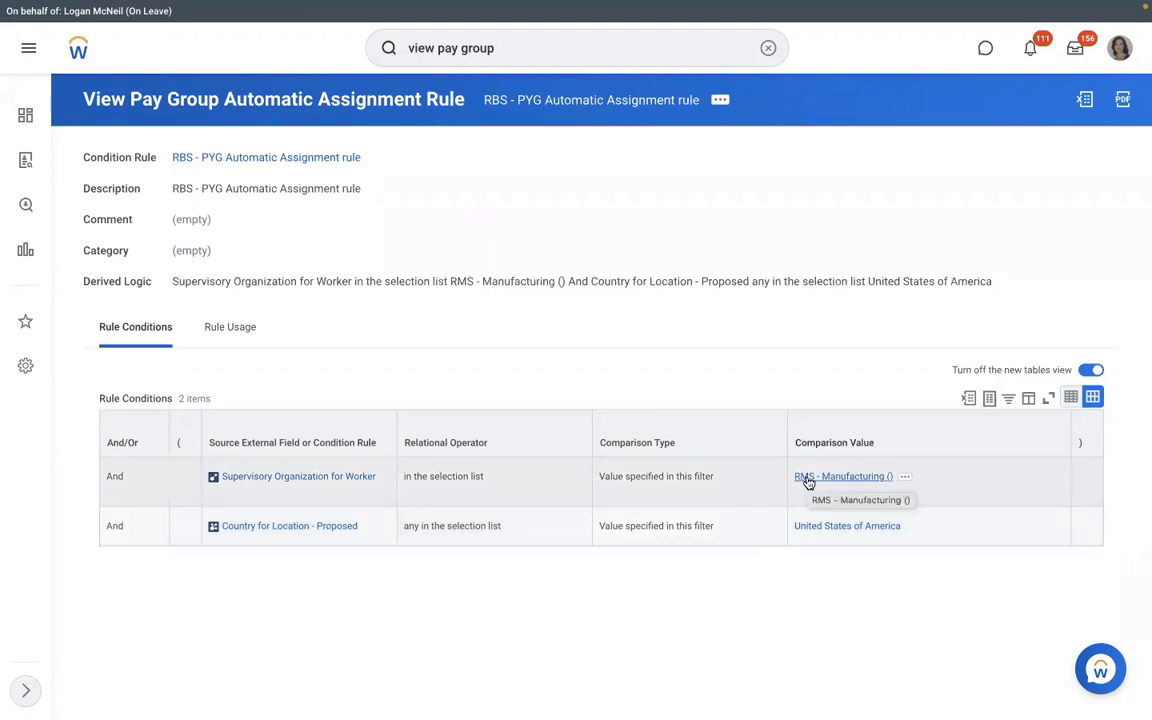
# - After reviewing the RMS - Manufacturing and United States of America conditions, open the RMS - Manufacturing () organization
pyautogui.click(808, 478)
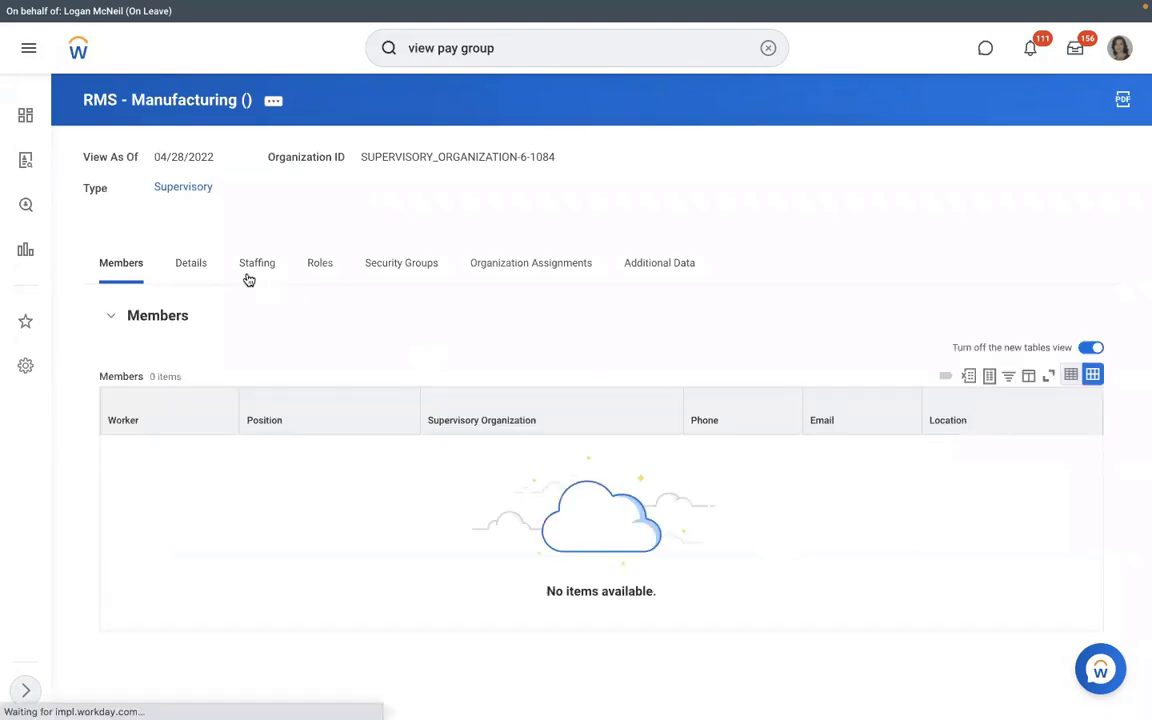
# - Start Hire Employee for position P-00949 and create a new pre-hire
pyautogui.click(248, 275)
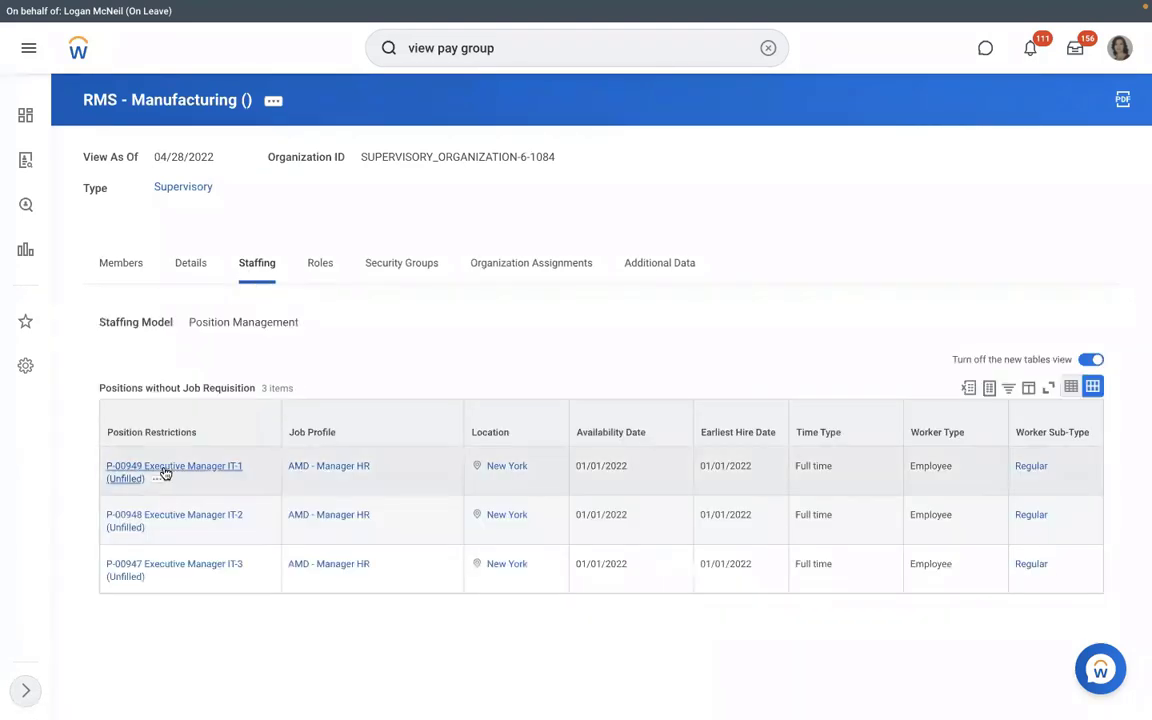
pyautogui.click(158, 480)
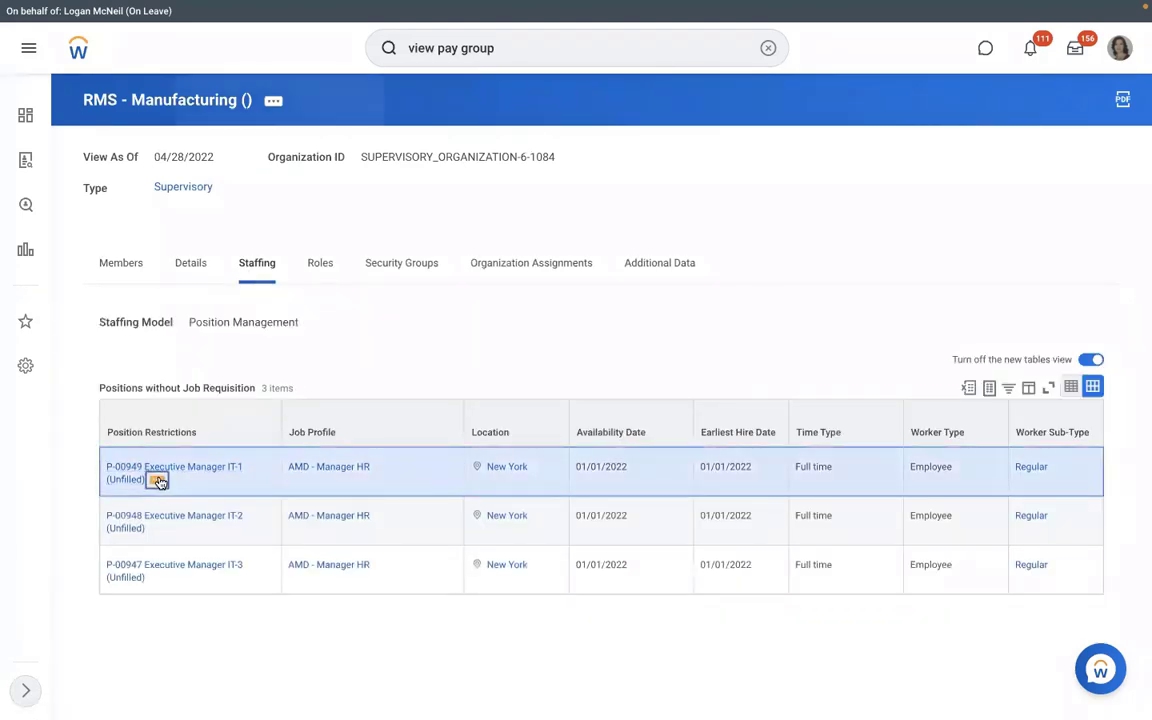
pyautogui.moveTo(232, 249)
pyautogui.click(360, 249)
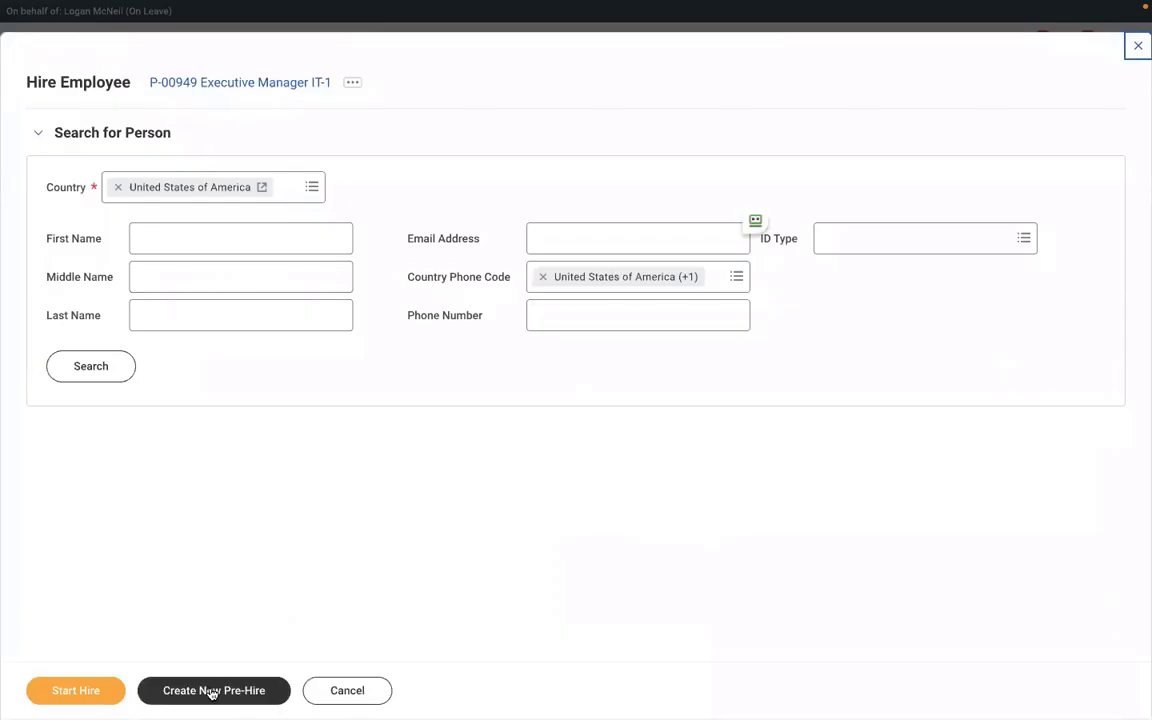
pyautogui.click(203, 691)
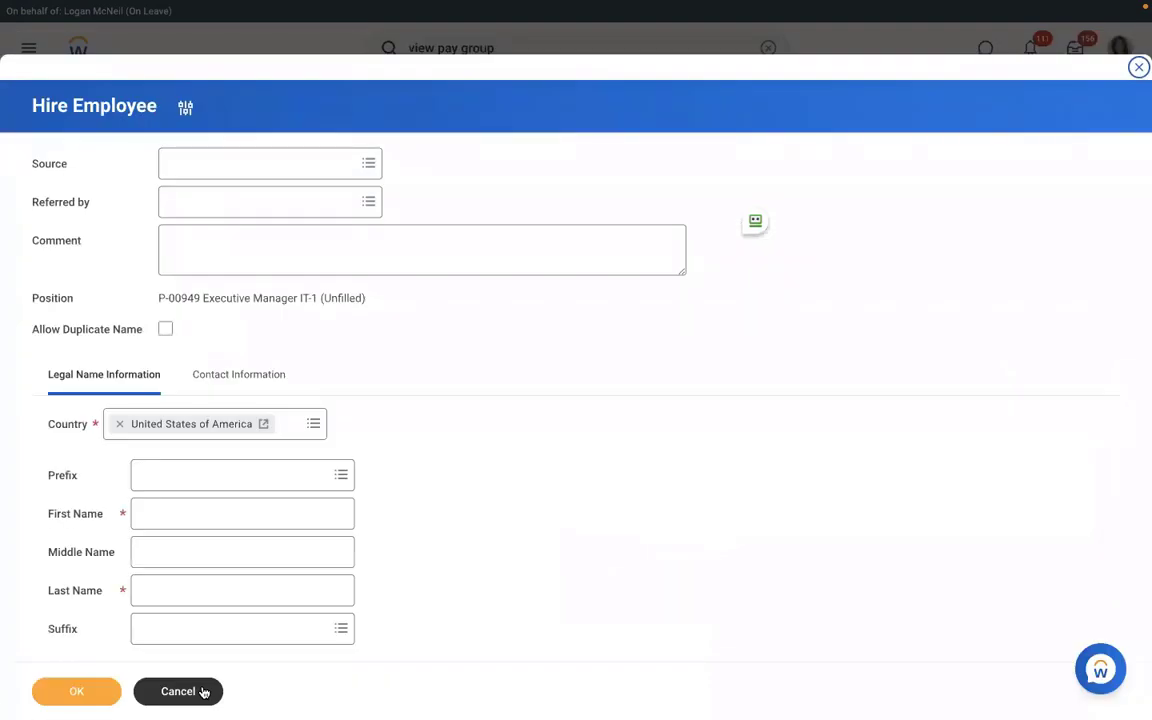
# - Enter the pre-hire's first and last name, then move to Contact Information
pyautogui.click(237, 515)
pyautogui.write('Richard')
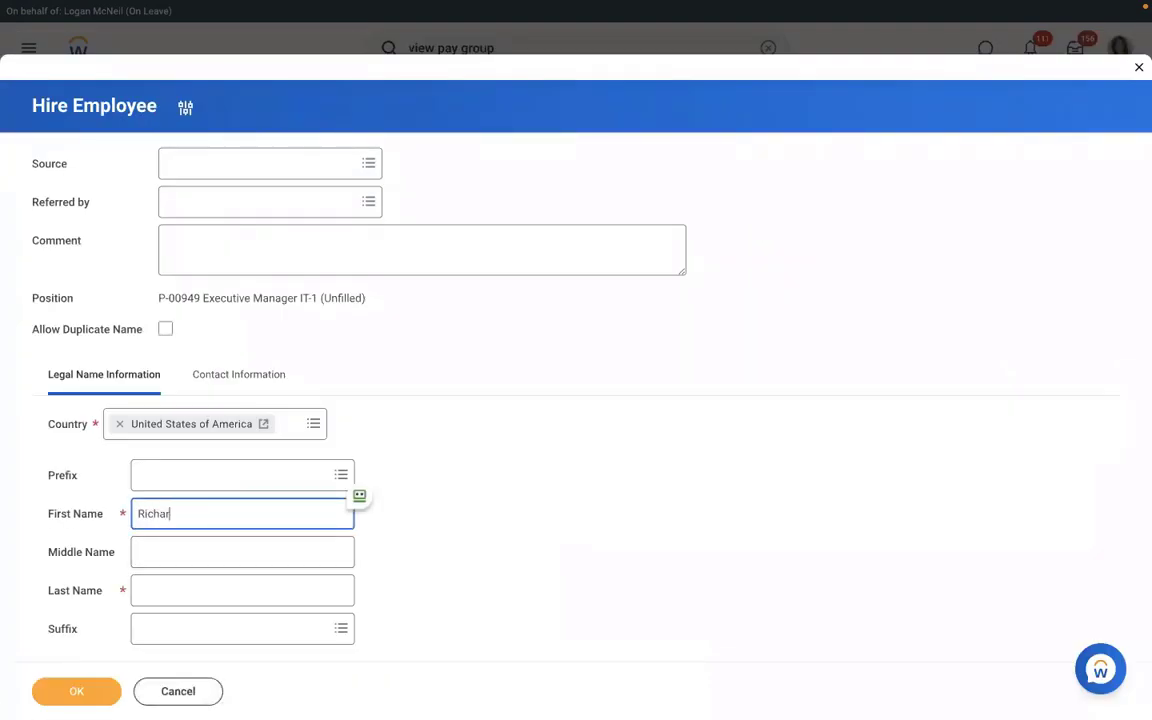
pyautogui.click(211, 592)
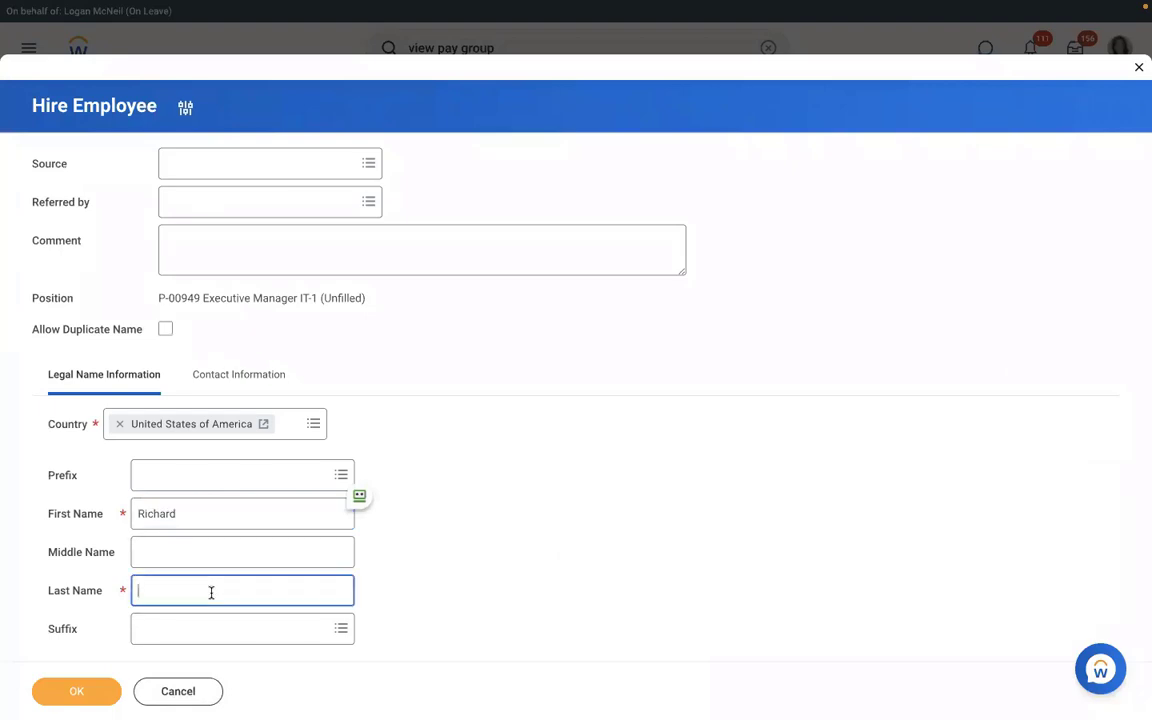
pyautogui.write('K')
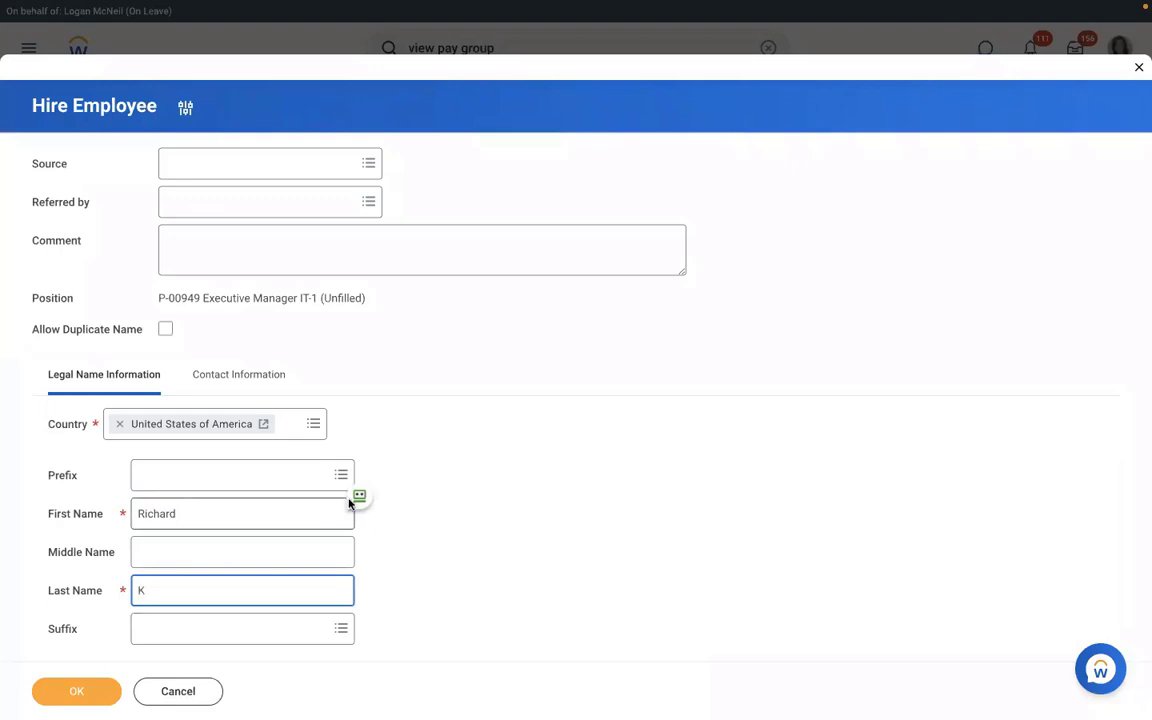
pyautogui.click(222, 378)
# - Add the pre-hire's email address with type Work and continue to the hire's job details
pyautogui.scroll(-4, 520, 372)
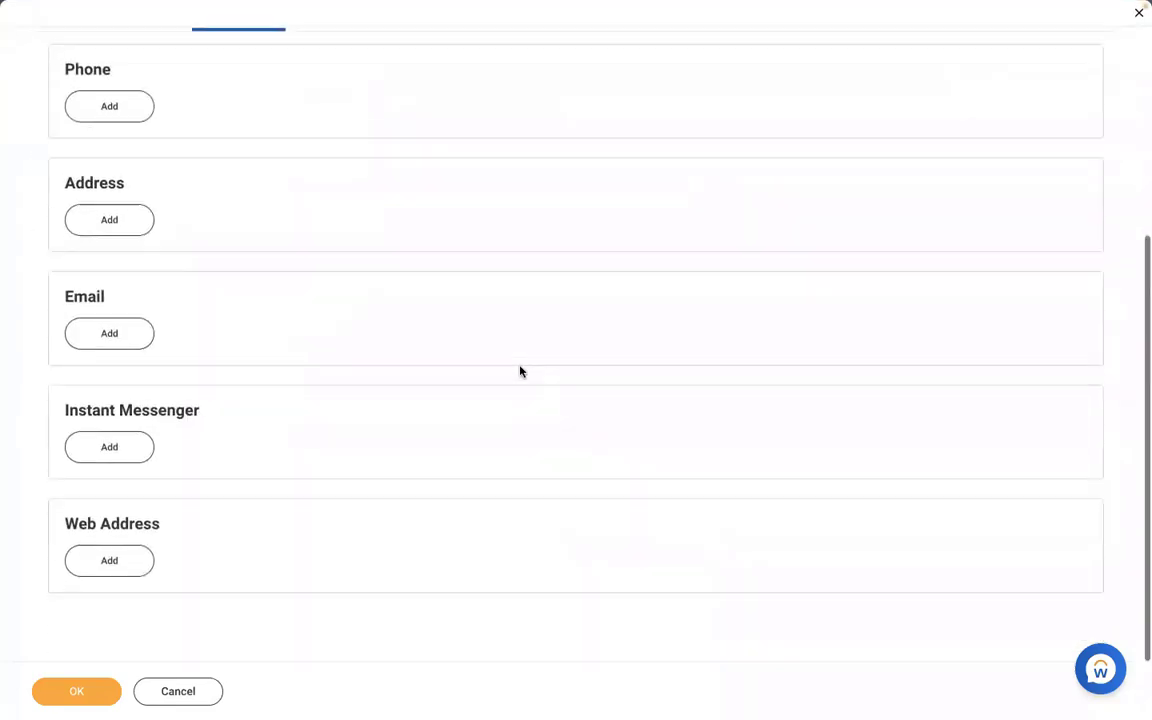
pyautogui.click(104, 333)
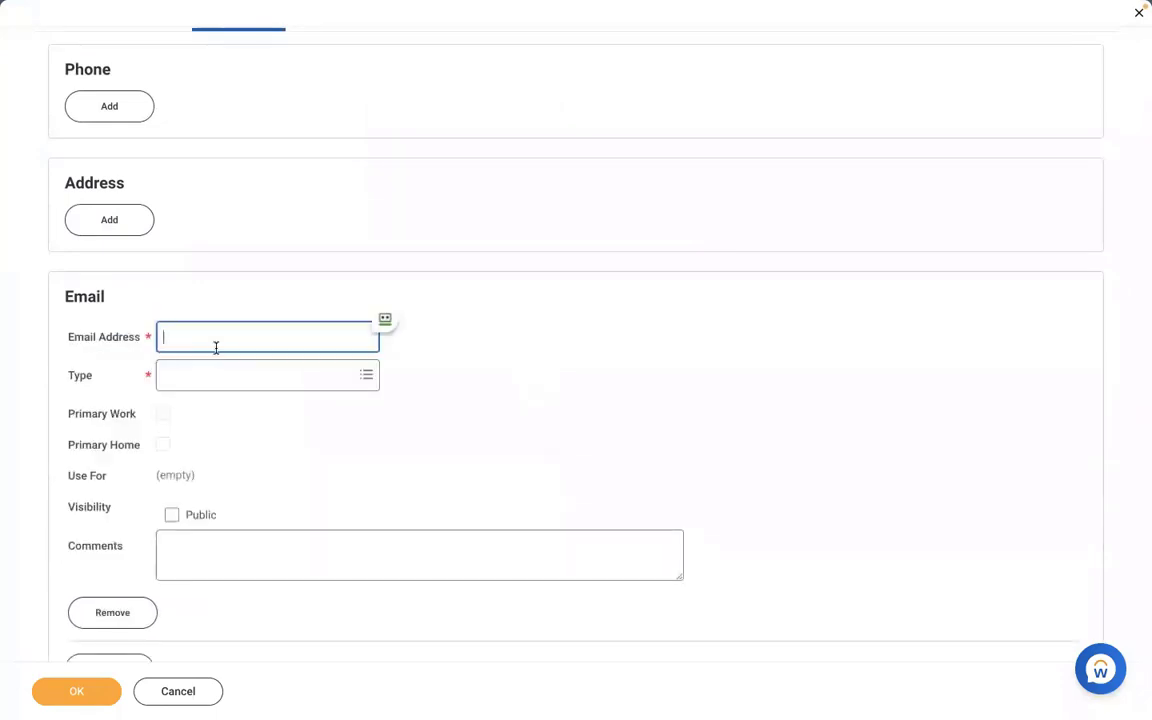
pyautogui.click(216, 378)
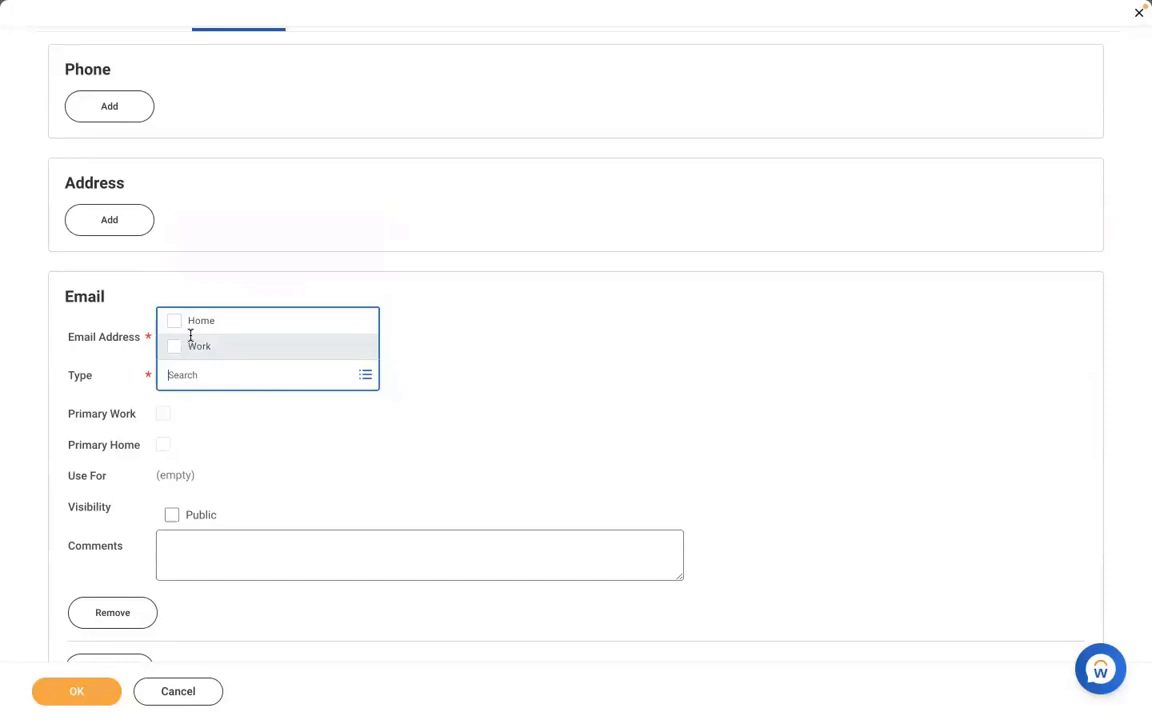
pyautogui.click(192, 346)
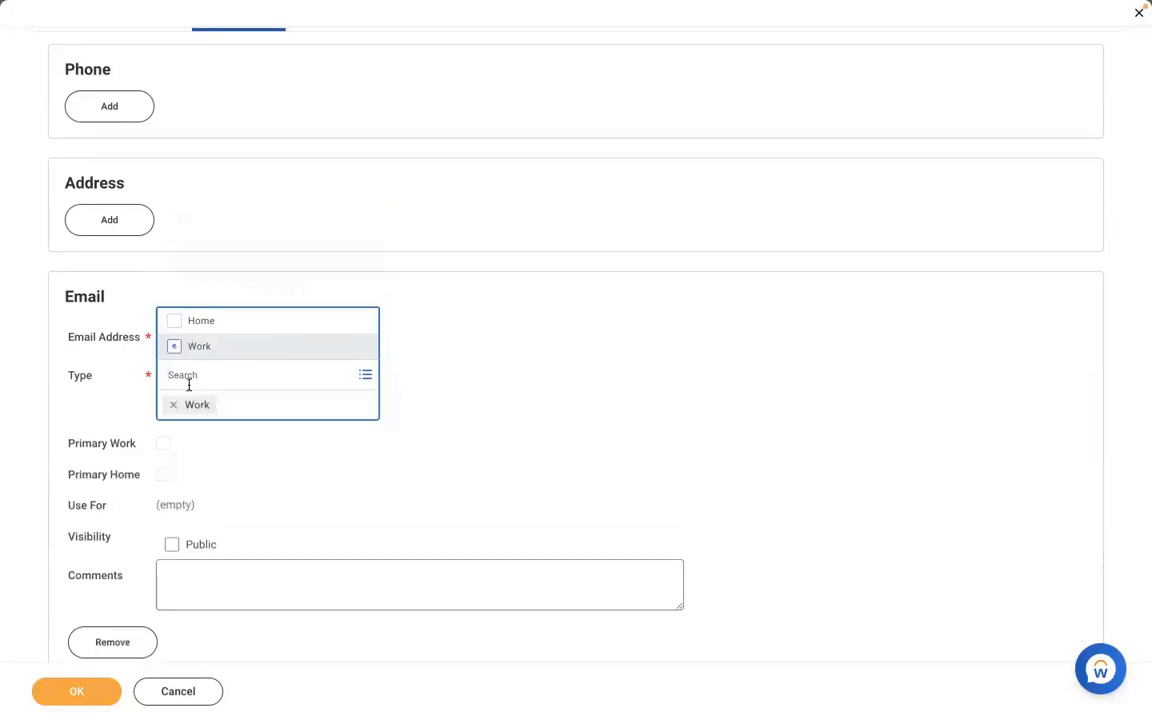
pyautogui.click(522, 370)
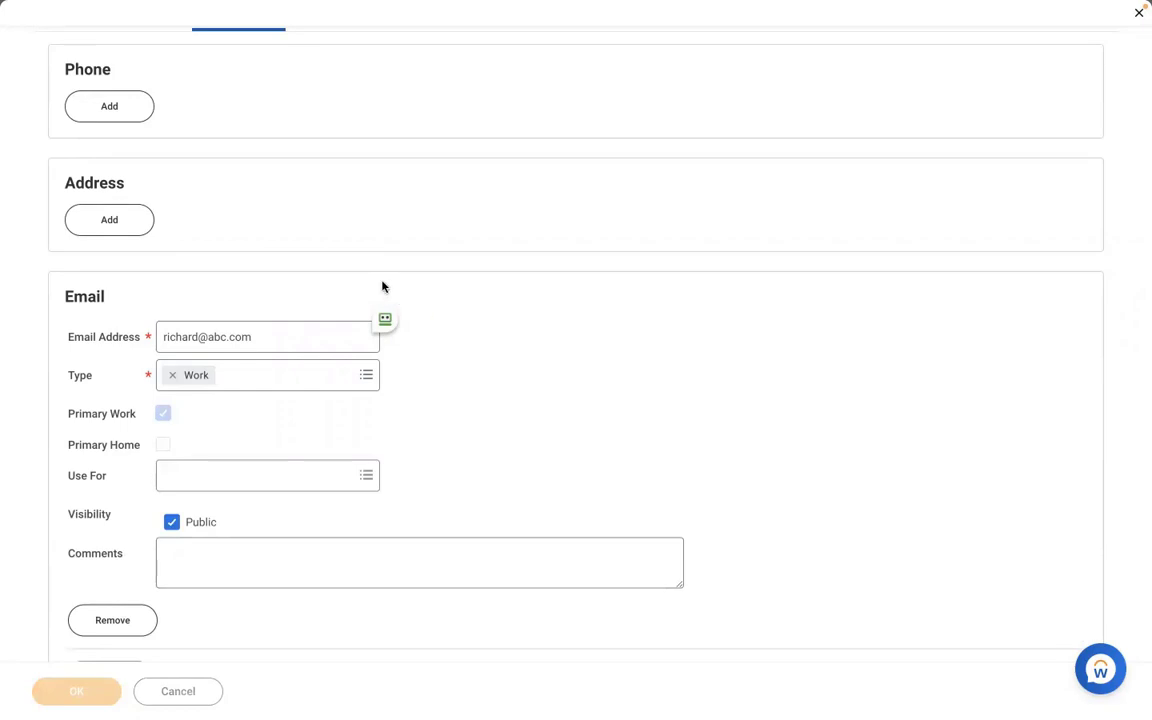
pyautogui.click(76, 691)
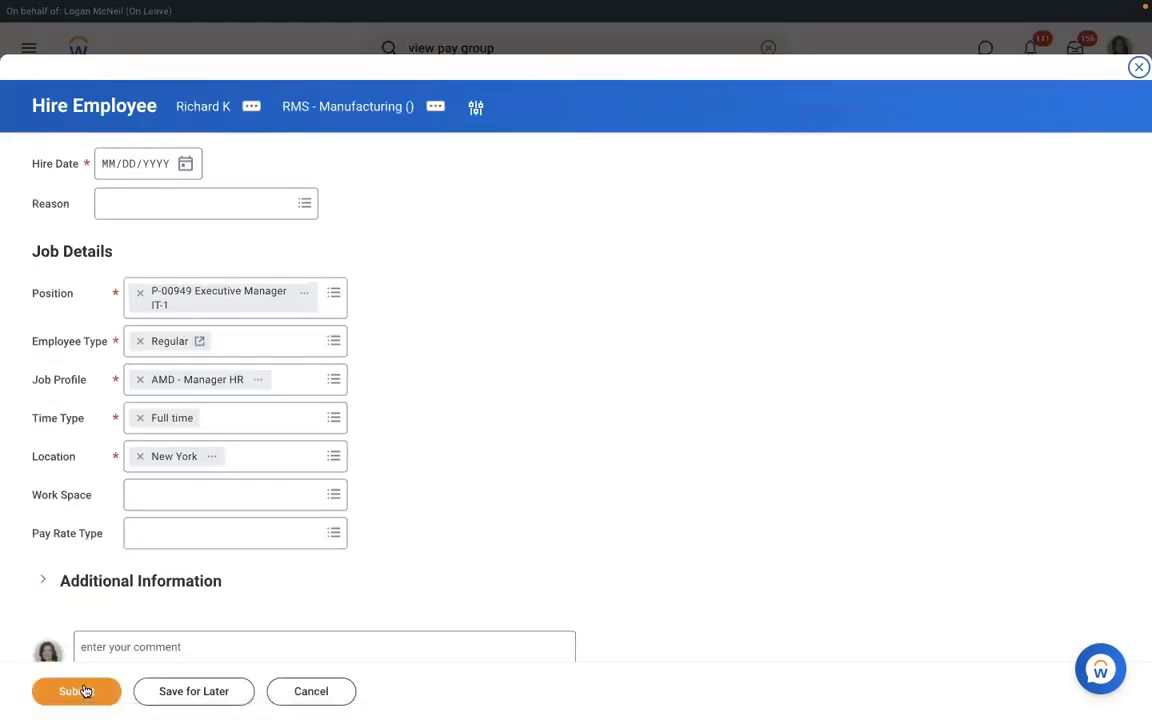
# - Set the hire date to 01/04/2022 using the calendar
pyautogui.click(186, 164)
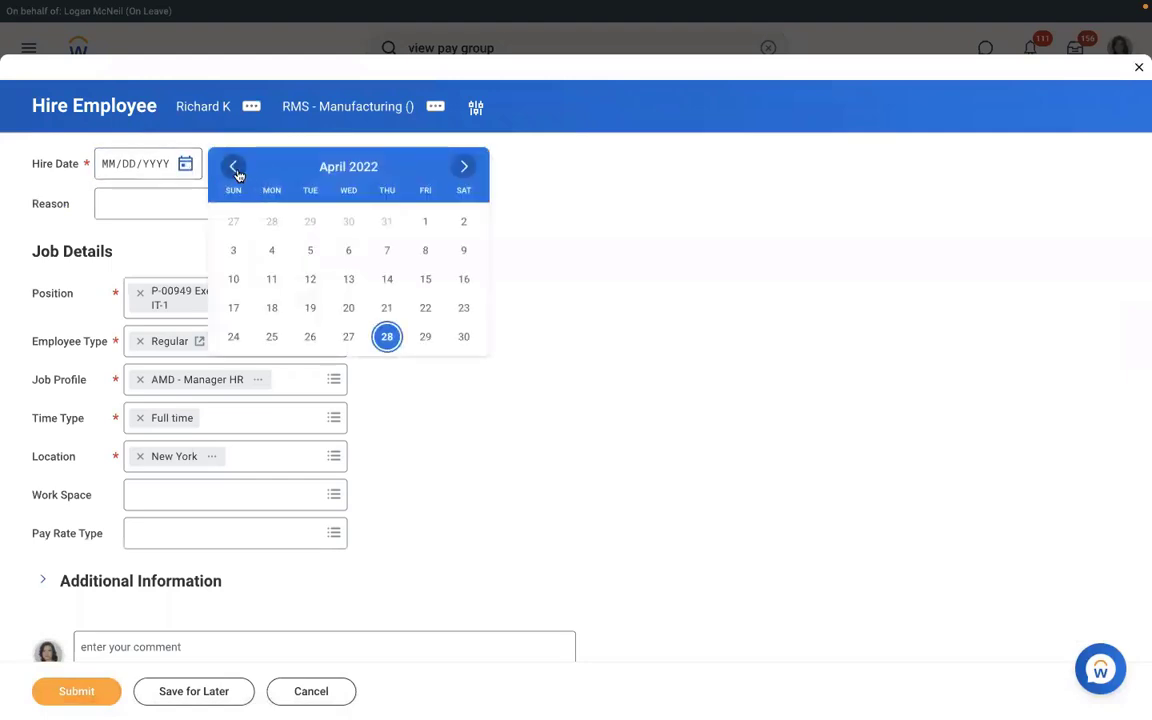
pyautogui.click(236, 169)
pyautogui.click(237, 171)
pyautogui.click(236, 167)
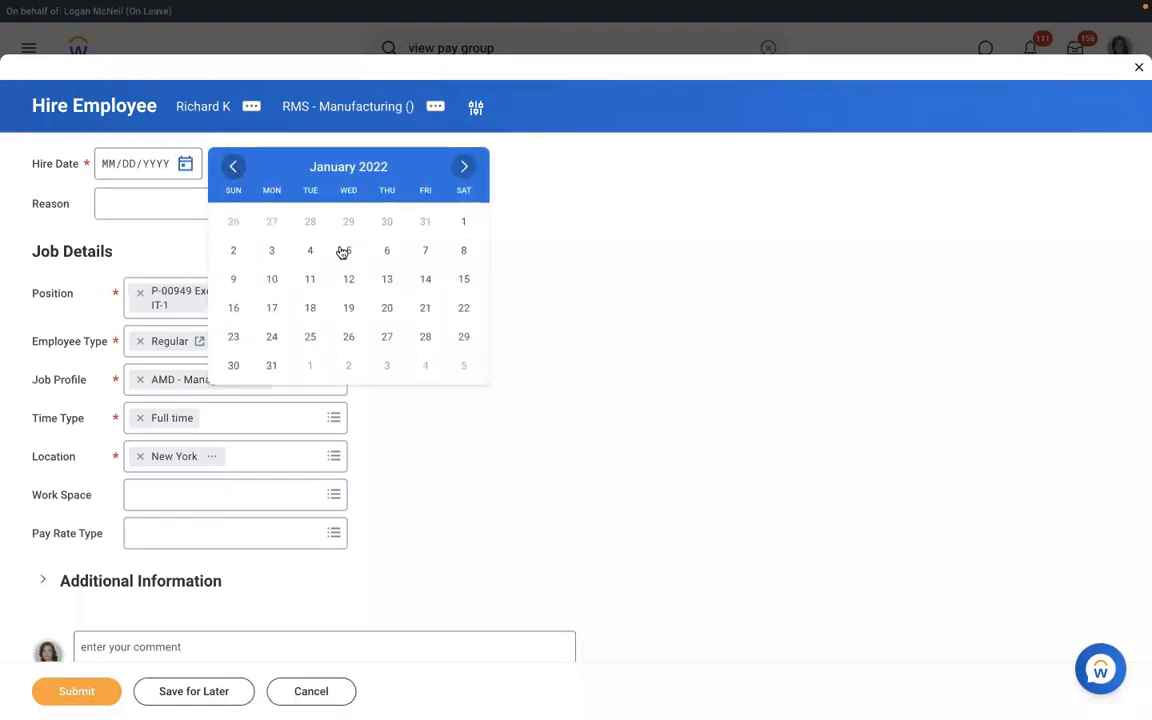
pyautogui.click(310, 250)
# - Choose reason New Hire > New Position and submit the hire
pyautogui.click(171, 204)
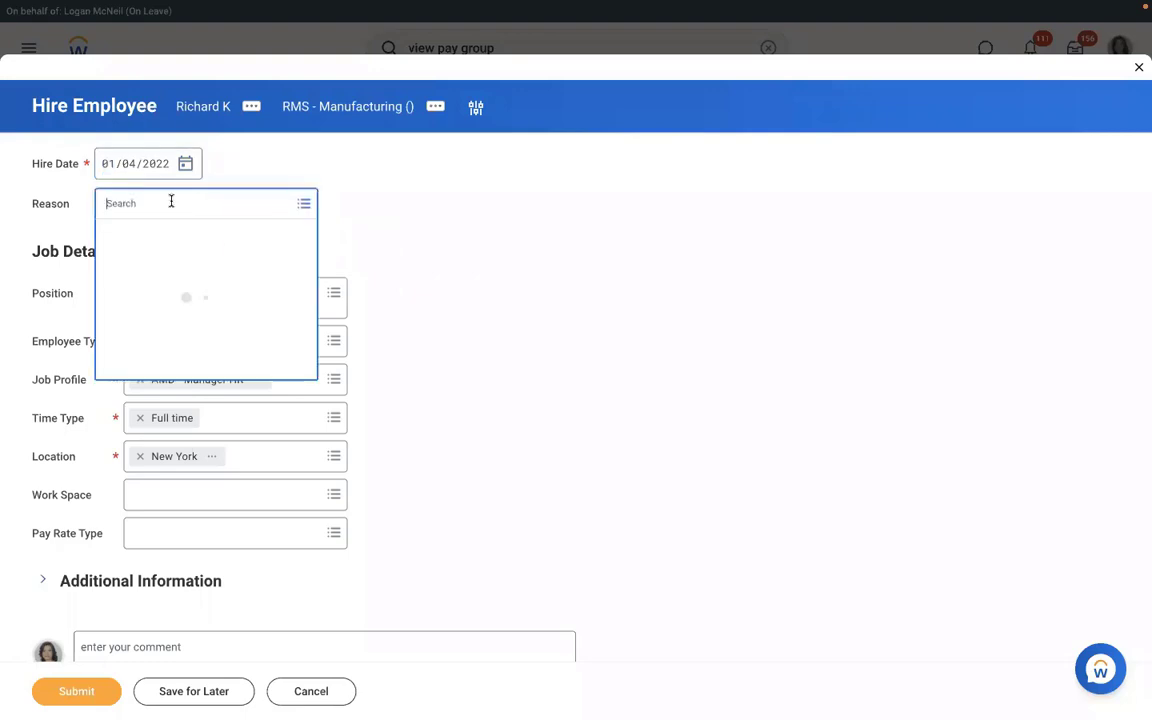
pyautogui.click(130, 262)
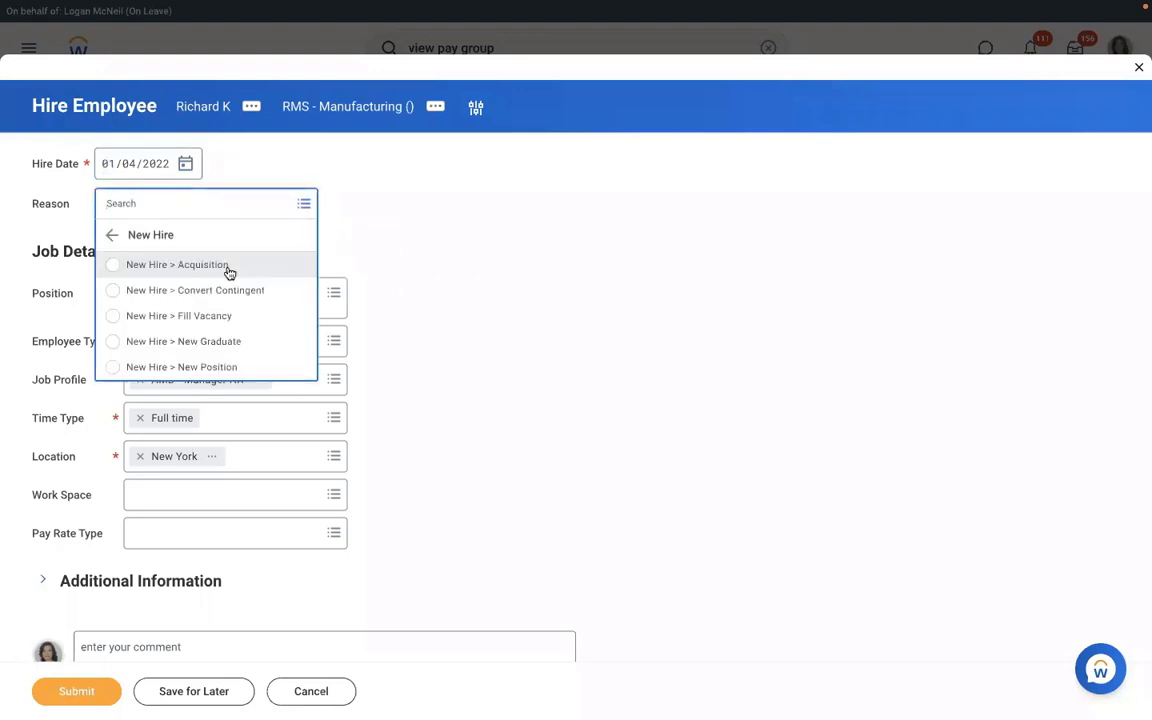
pyautogui.click(157, 368)
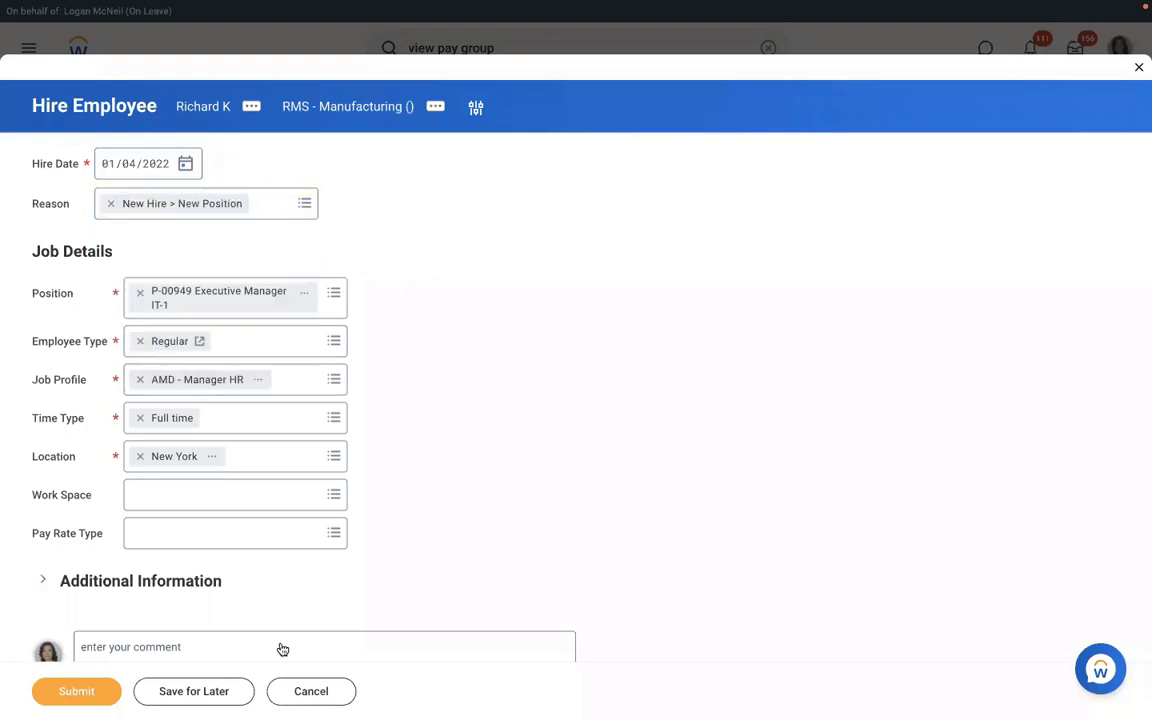
pyautogui.click(86, 697)
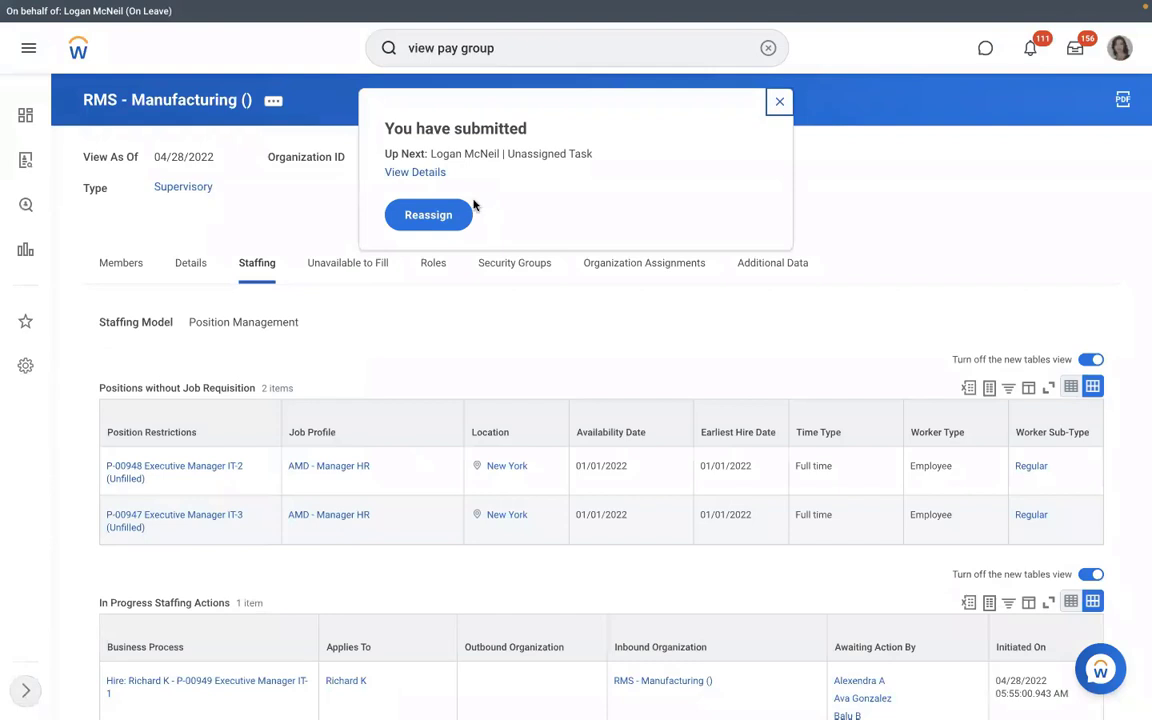
pyautogui.click(416, 173)
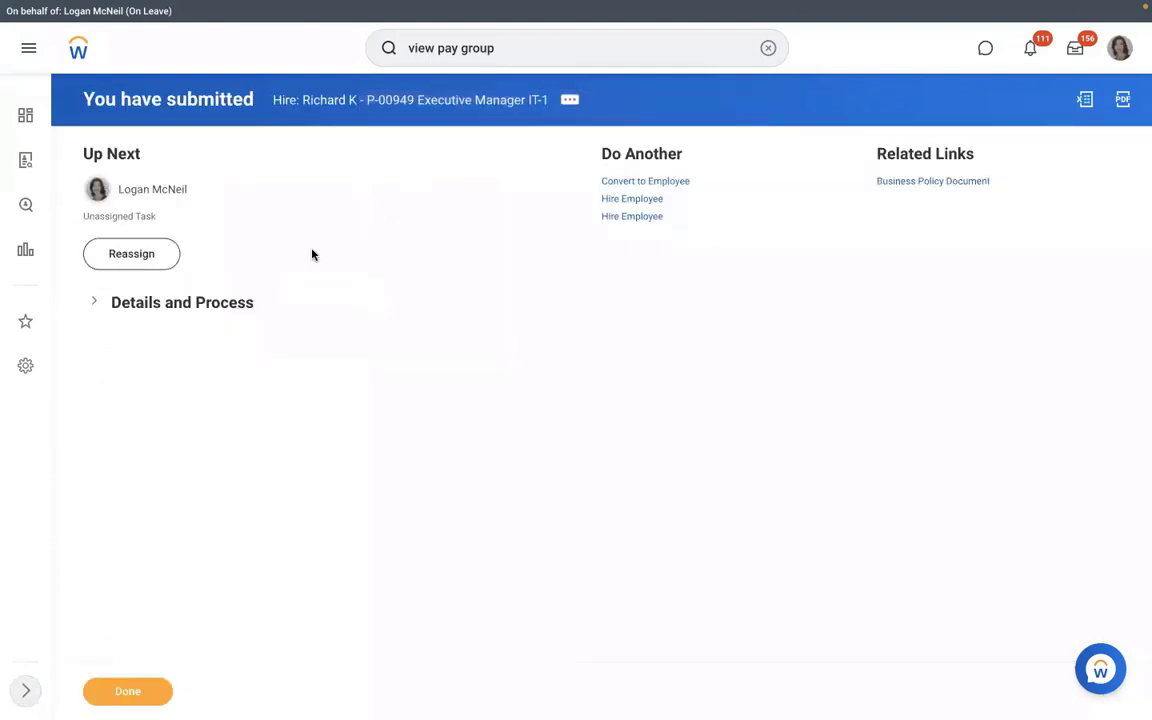
pyautogui.click(170, 305)
pyautogui.click(195, 454)
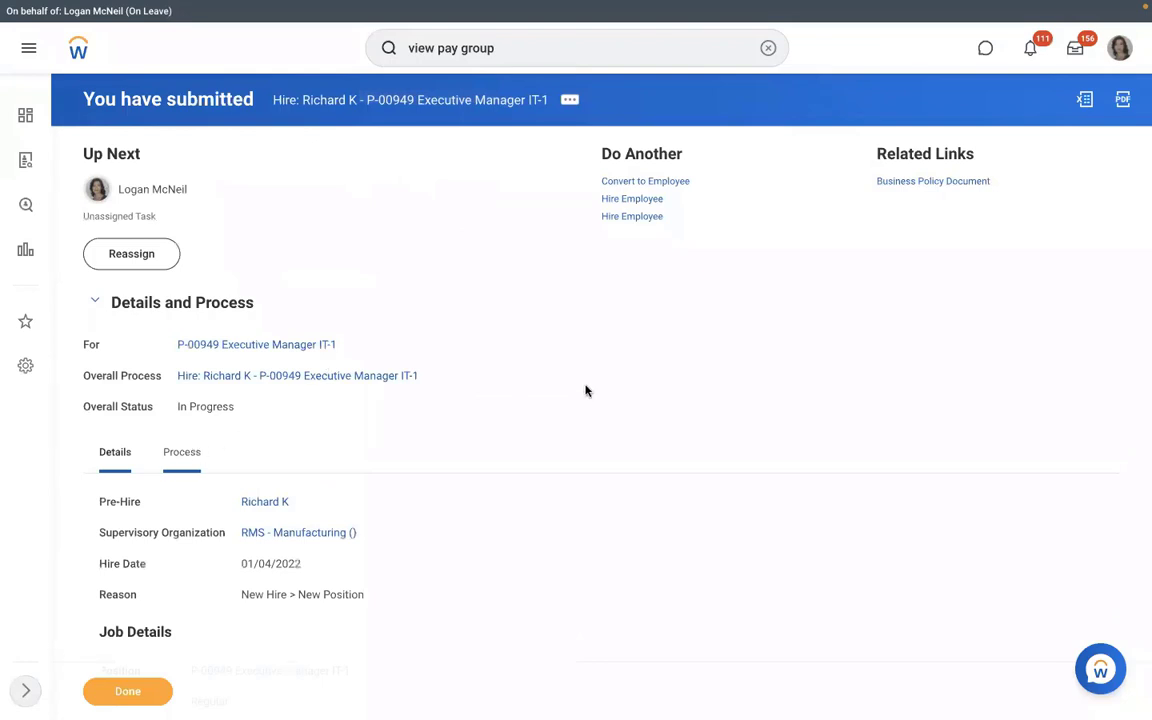
pyautogui.scroll(-3, 586, 391)
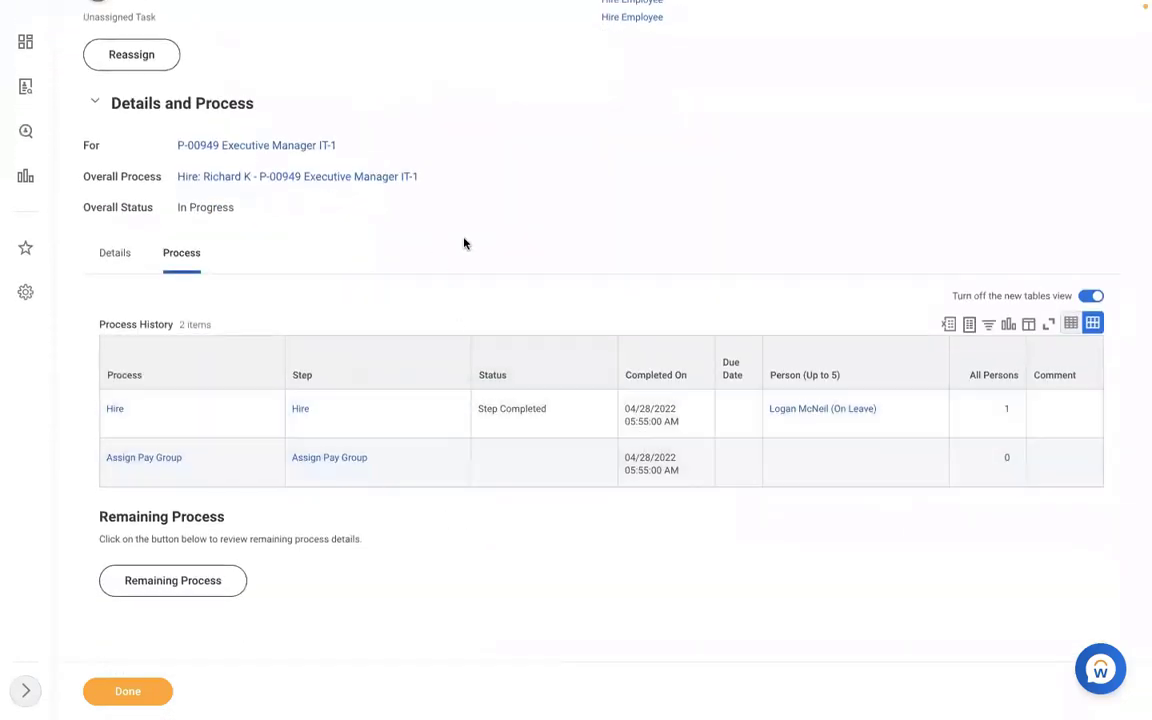
pyautogui.scroll(3, 463, 243)
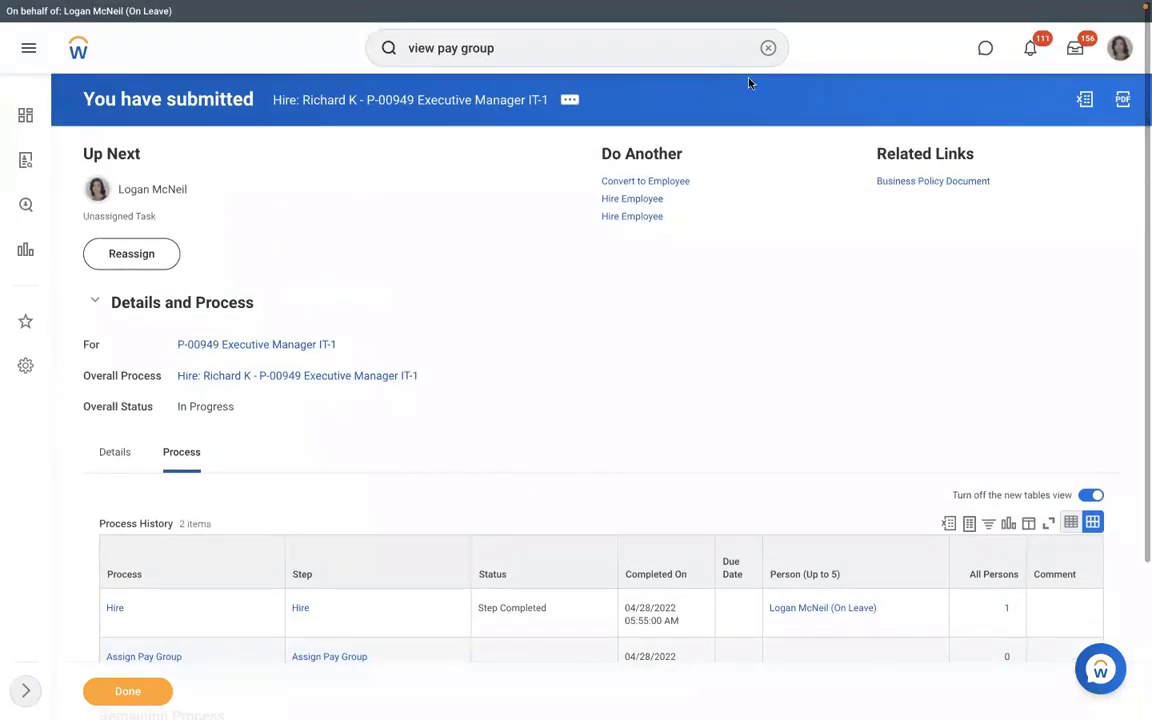
# - Open Reassign Unassigned Tasks and list the tasks for the Assign Pay Group process type
pyautogui.click(767, 48)
pyautogui.write('re')
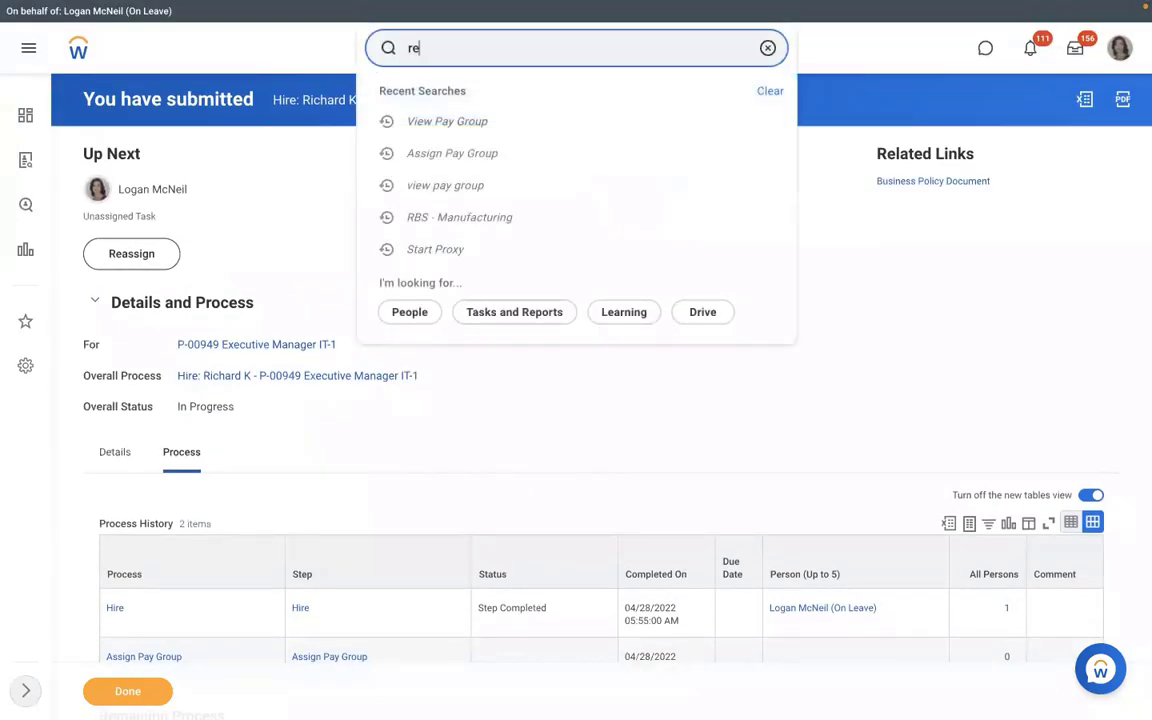
pyautogui.write('assign')
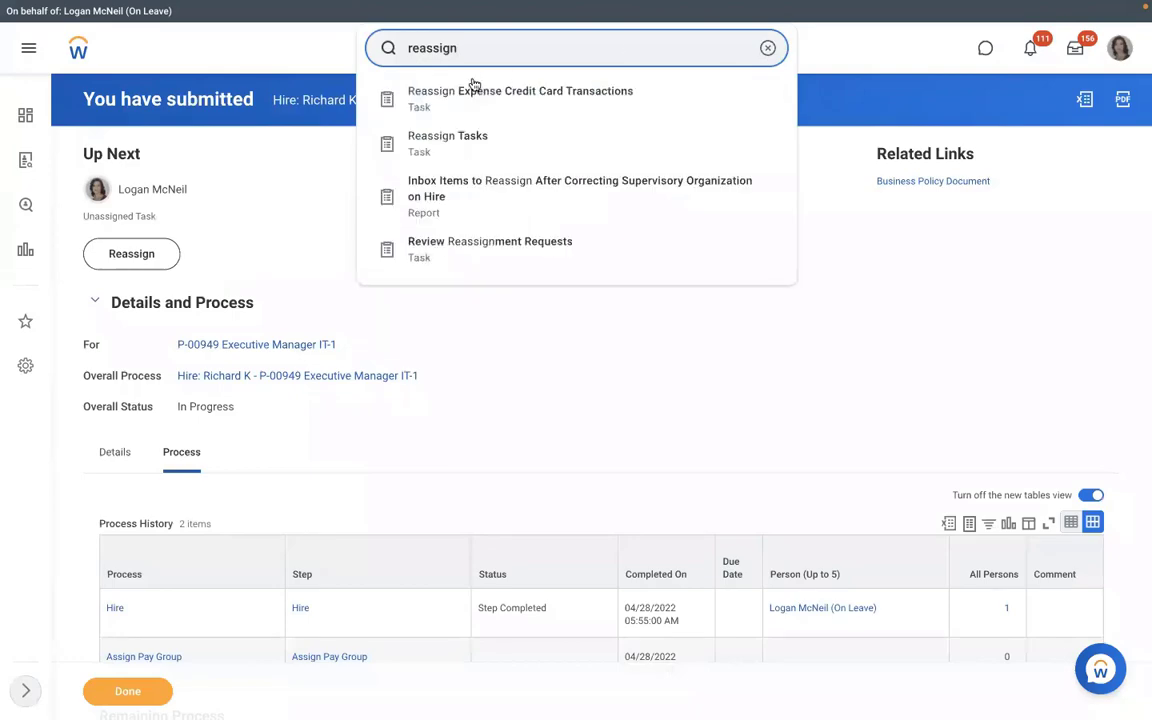
pyautogui.click(452, 136)
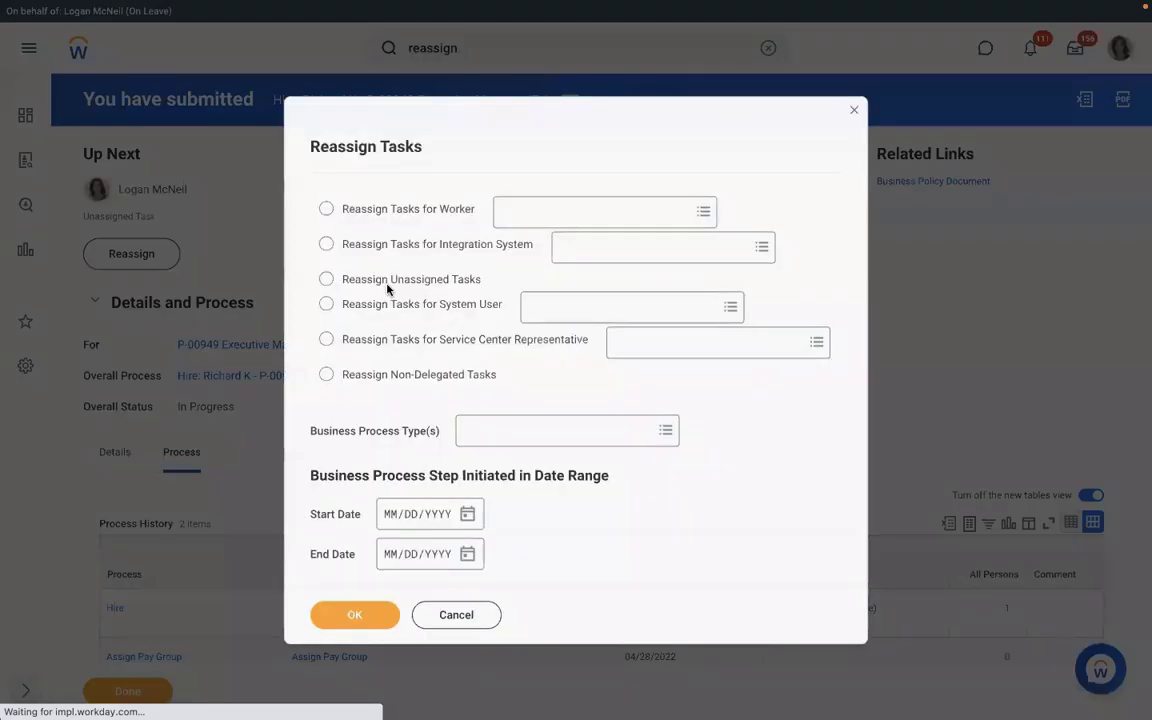
pyautogui.click(326, 278)
pyautogui.click(480, 432)
pyautogui.write('as')
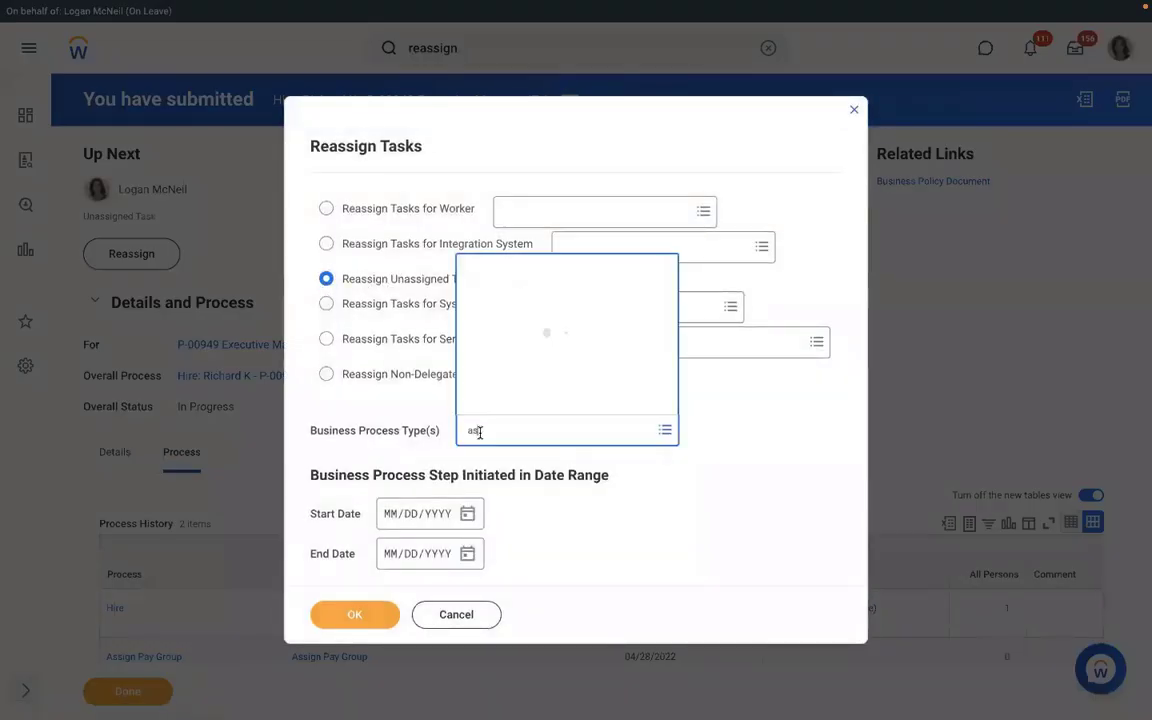
pyautogui.write('sign')
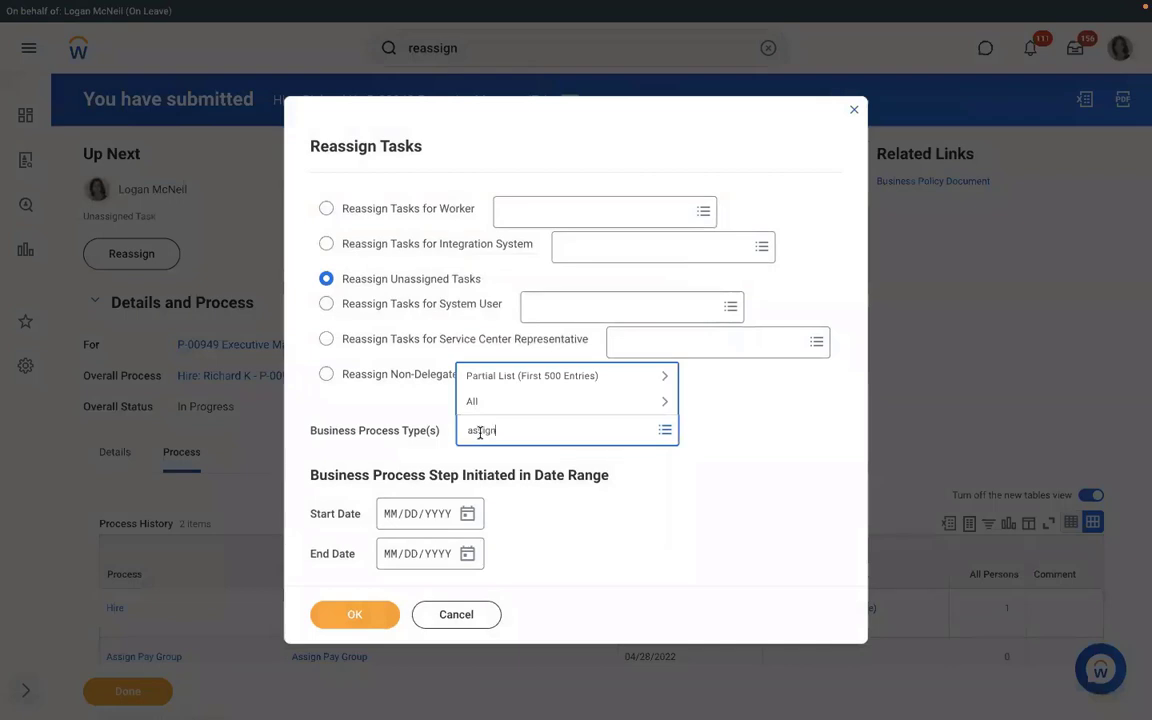
pyautogui.write(' pay group')
pyautogui.press('Return')
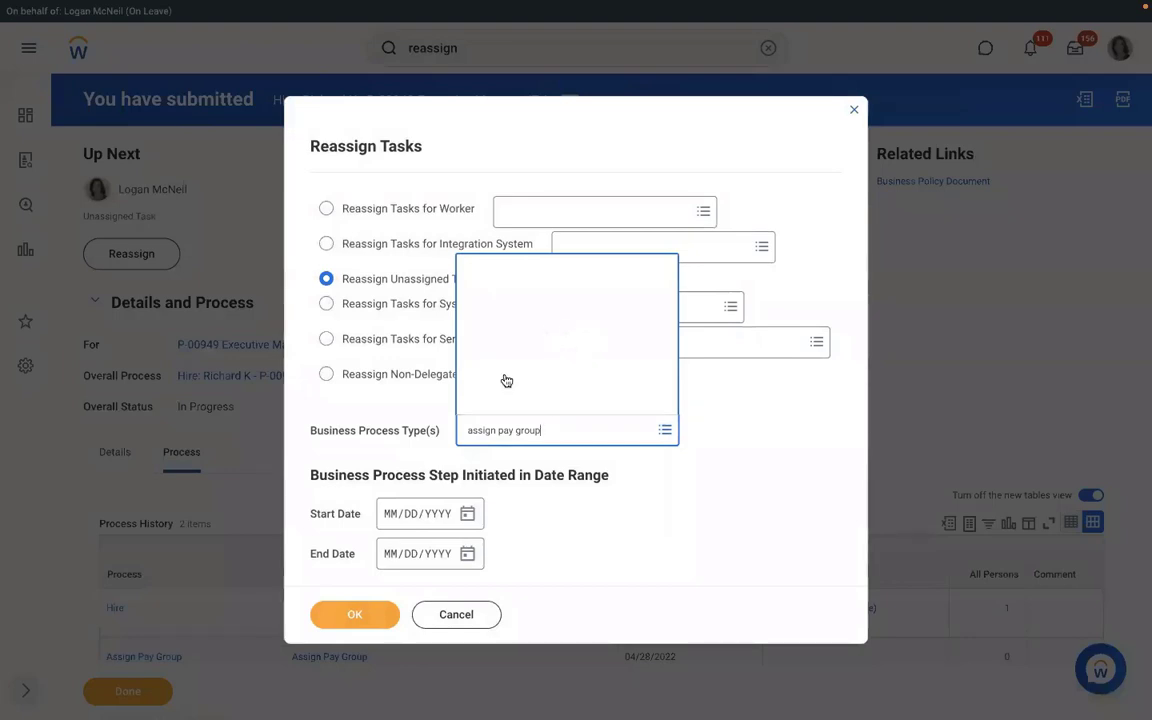
pyautogui.press('Return')
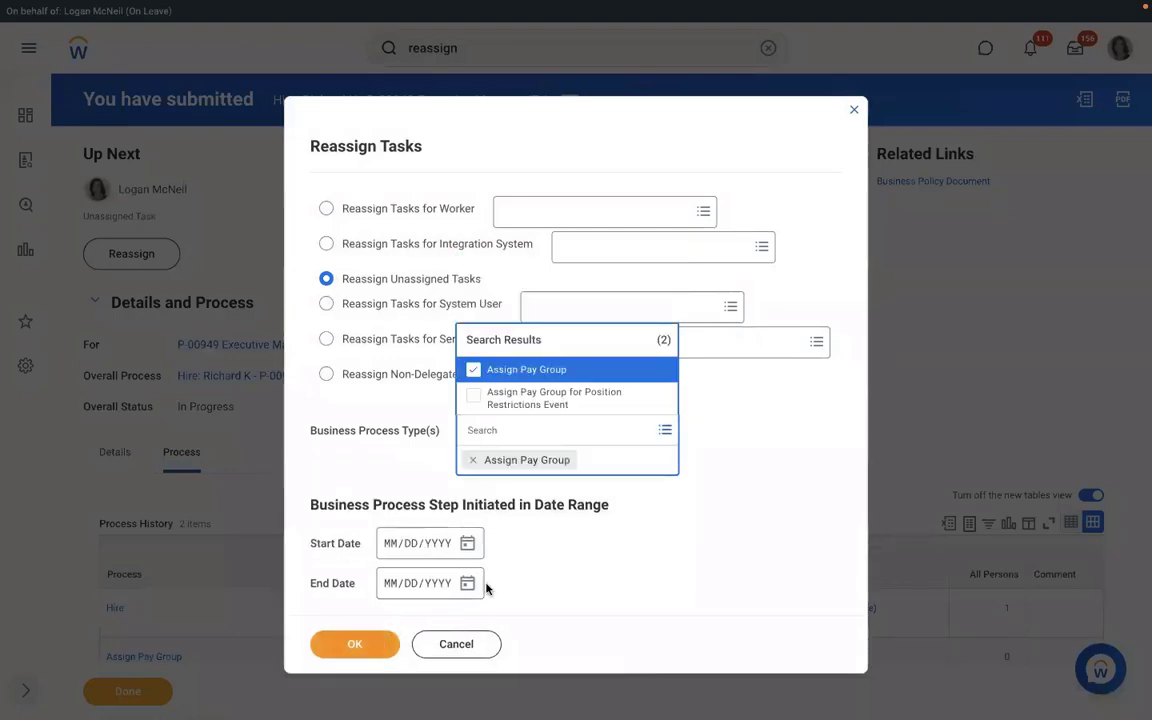
pyautogui.click(366, 621)
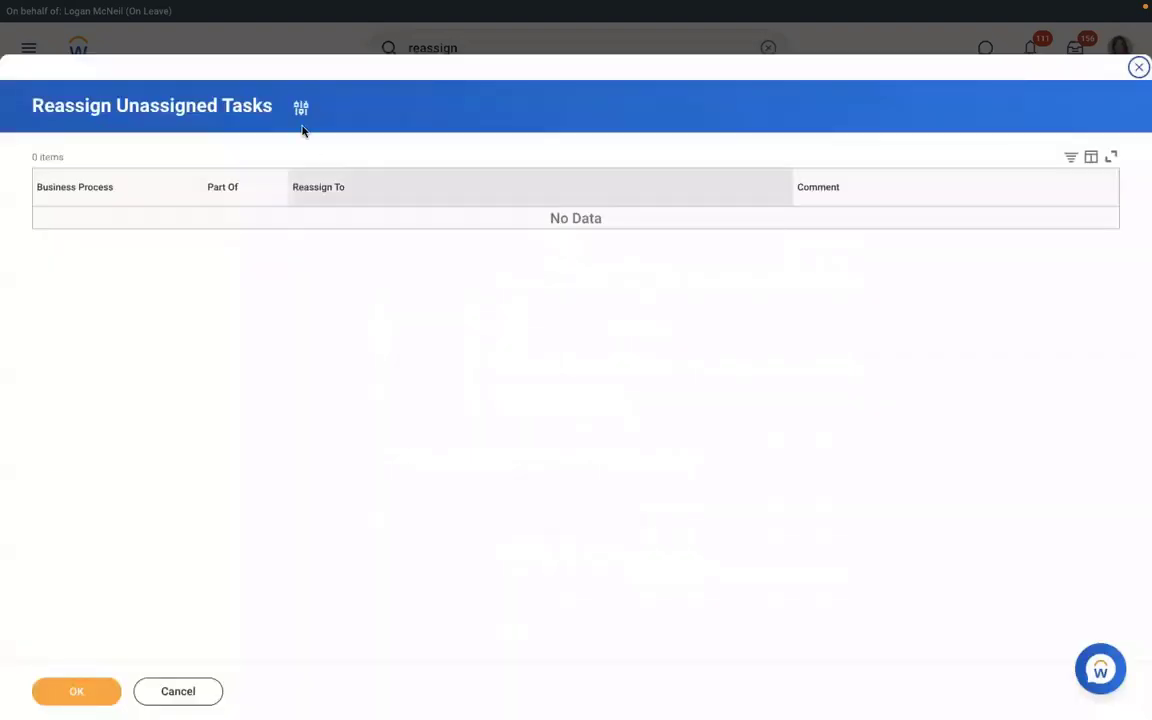
# - Refilter the unassigned tasks to the Hire process with start date 04/27/2022
pyautogui.click(301, 108)
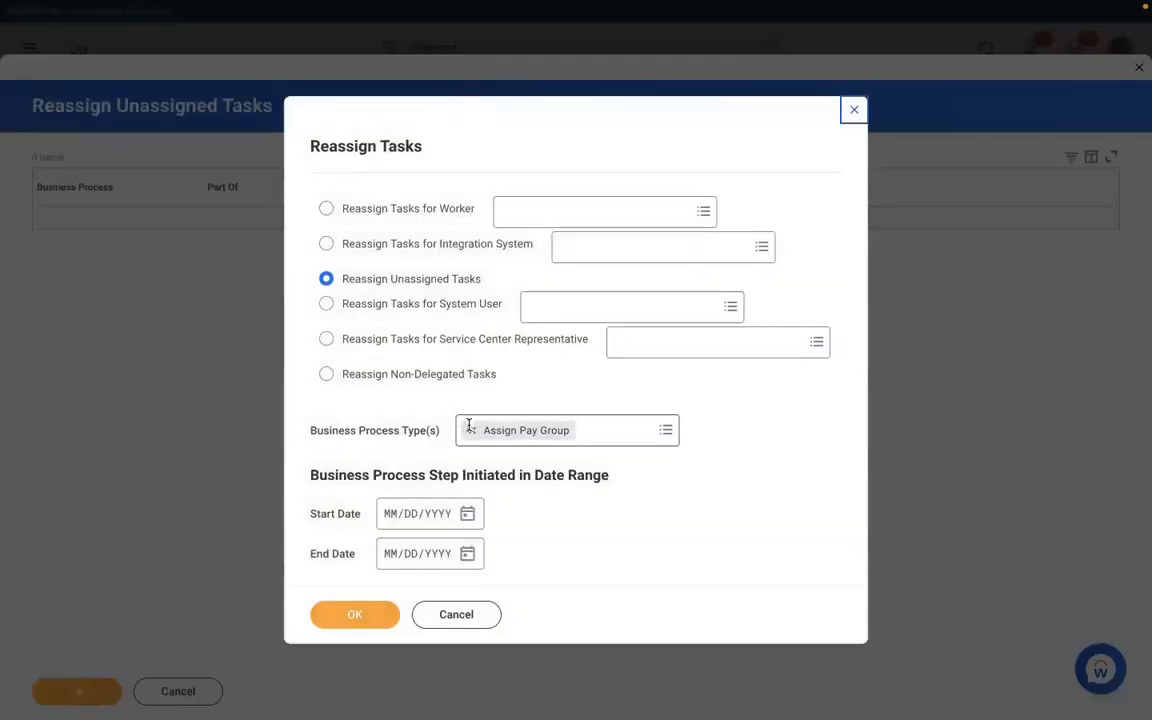
pyautogui.click(468, 430)
pyautogui.write('hire')
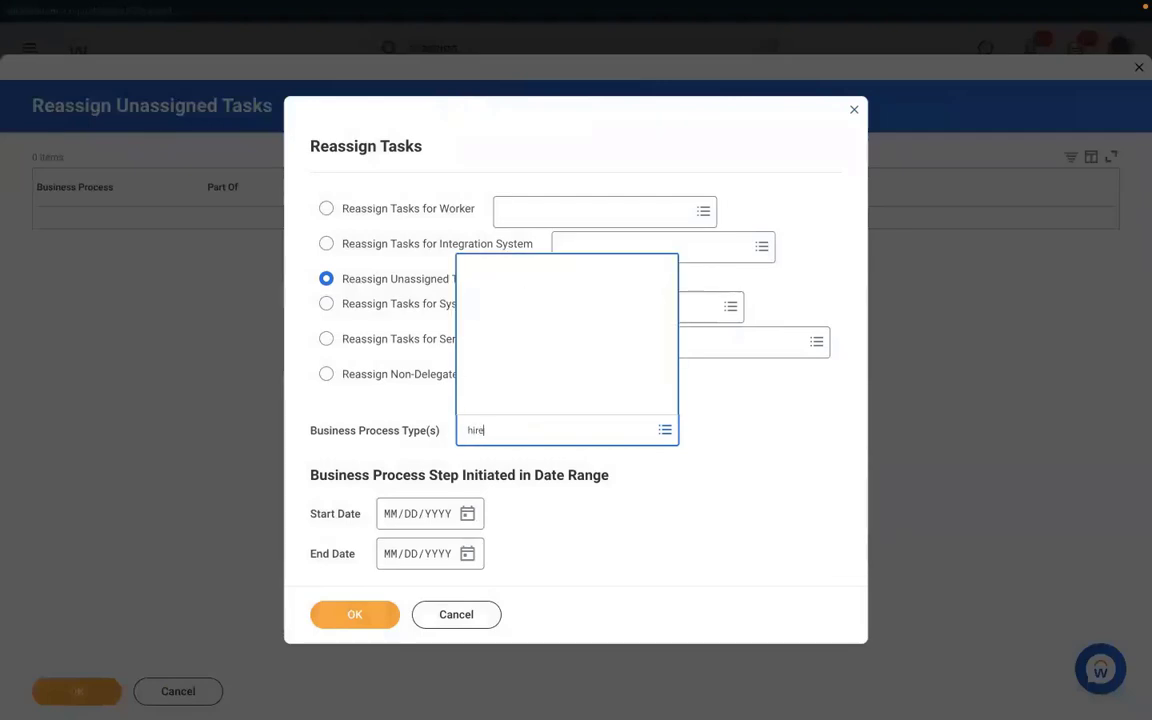
pyautogui.press('Return')
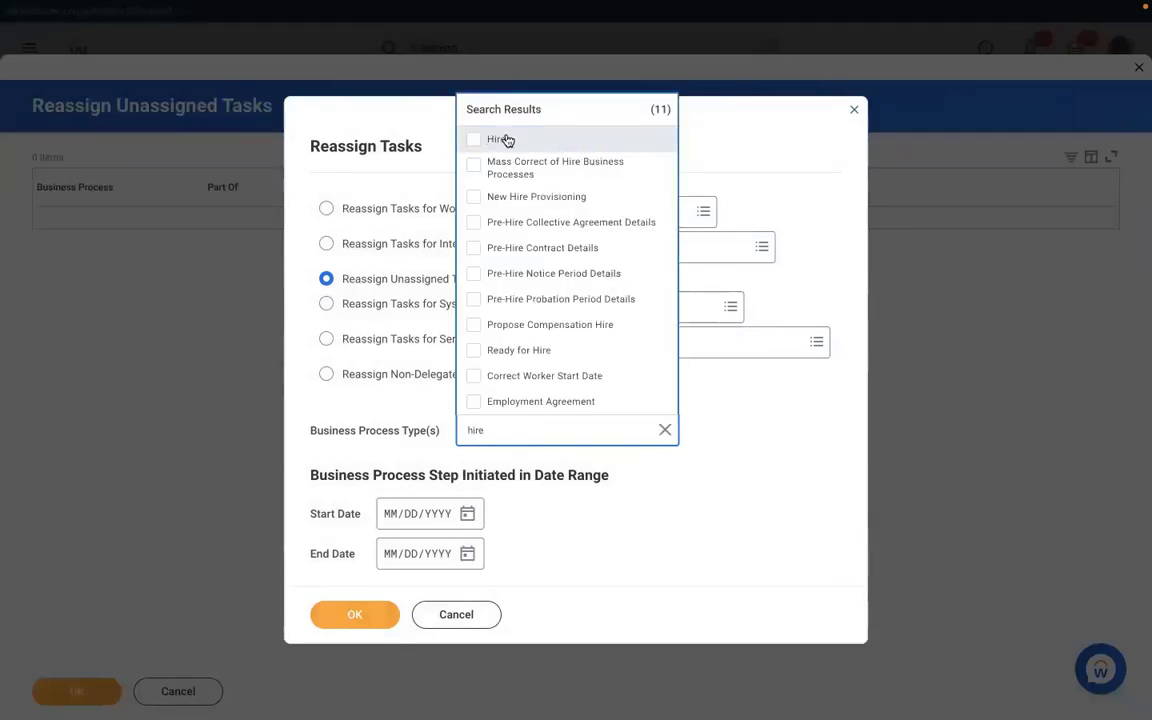
pyautogui.click(500, 139)
pyautogui.click(463, 522)
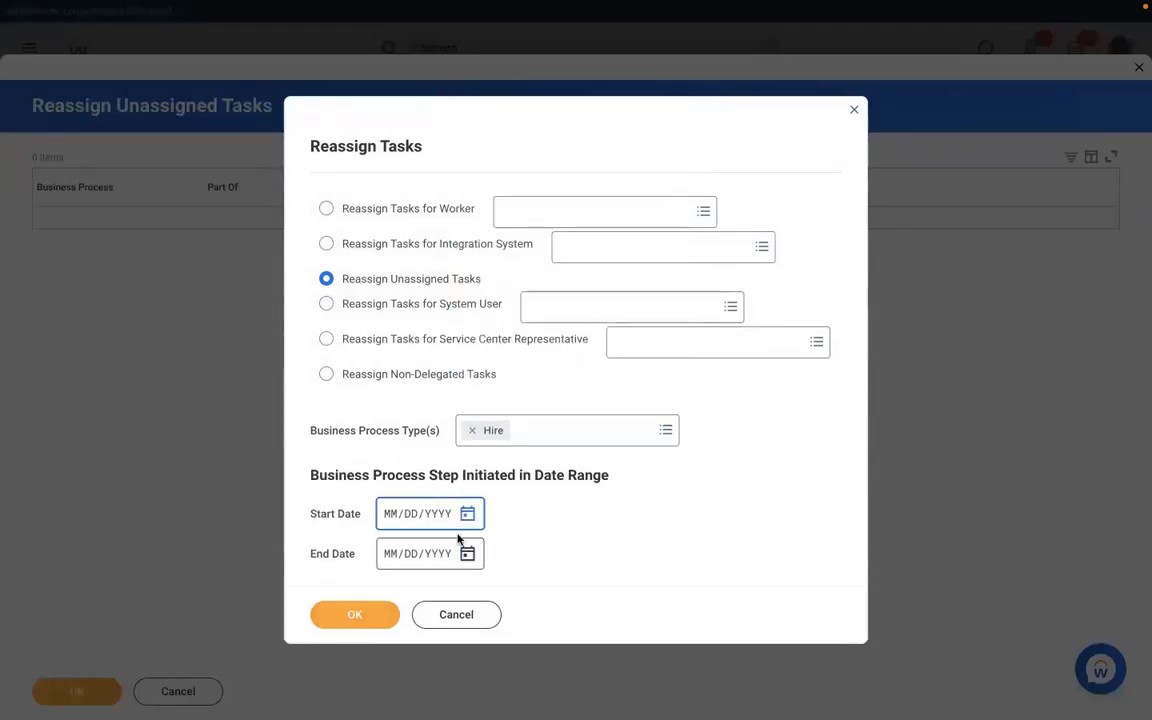
pyautogui.click(470, 515)
pyautogui.click(634, 508)
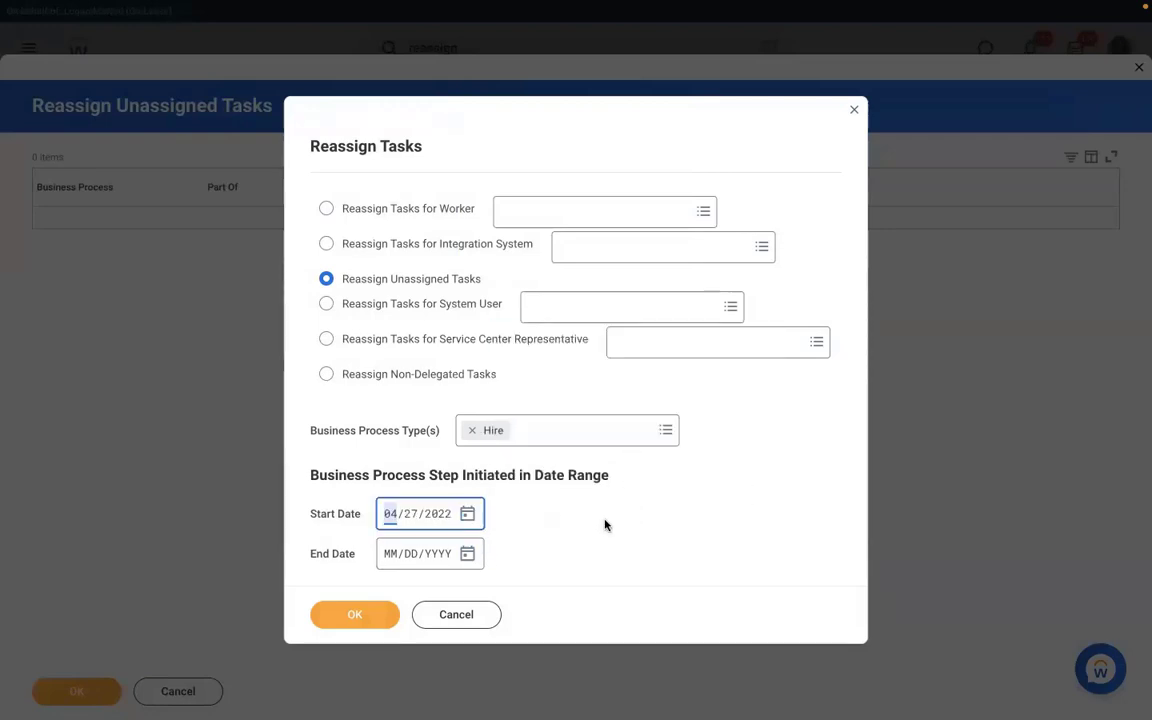
pyautogui.click(354, 612)
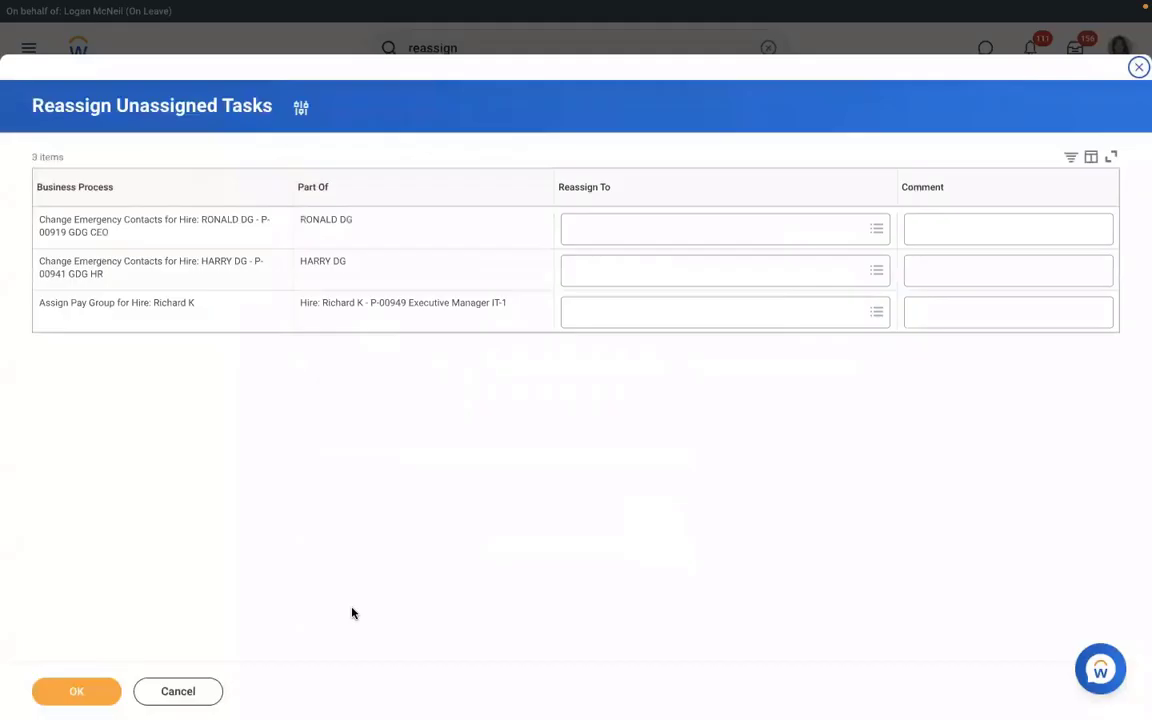
# - Set Reassign To on the Assign Pay Group task to the matching user
pyautogui.click(607, 315)
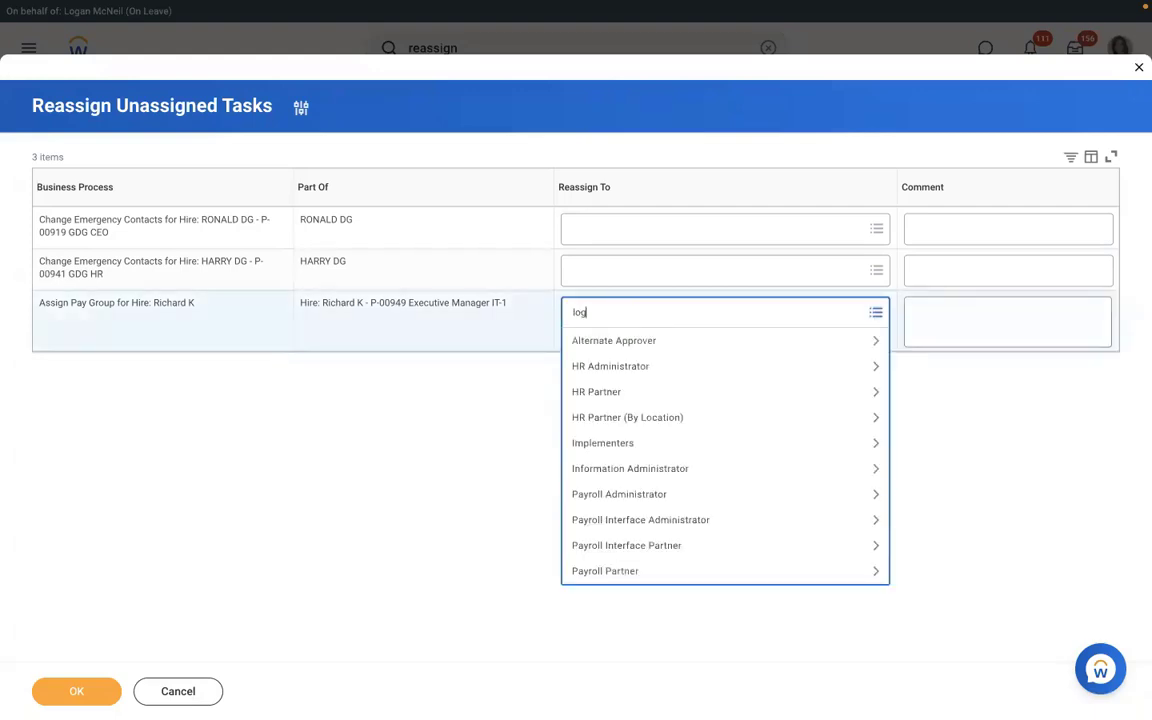
pyautogui.write('logan mc')
pyautogui.press('Return')
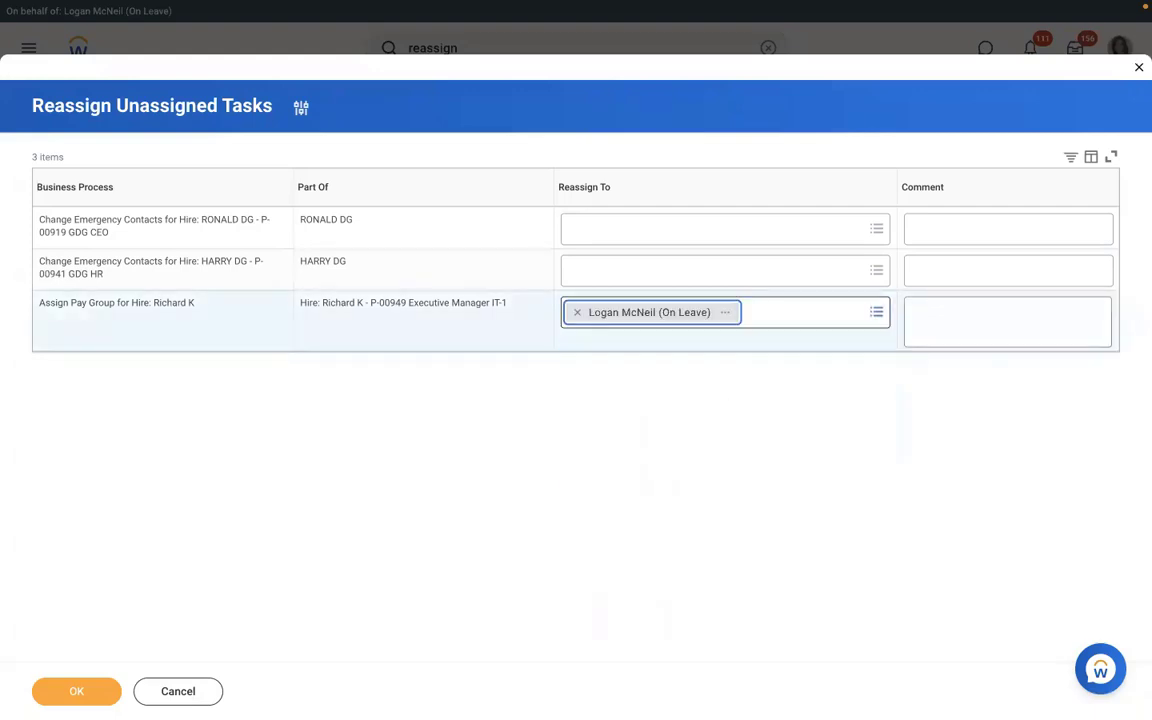
# - Complete the reassignment and try RBS - Monthly PYG as the pay group in the Inbox task
pyautogui.click(77, 690)
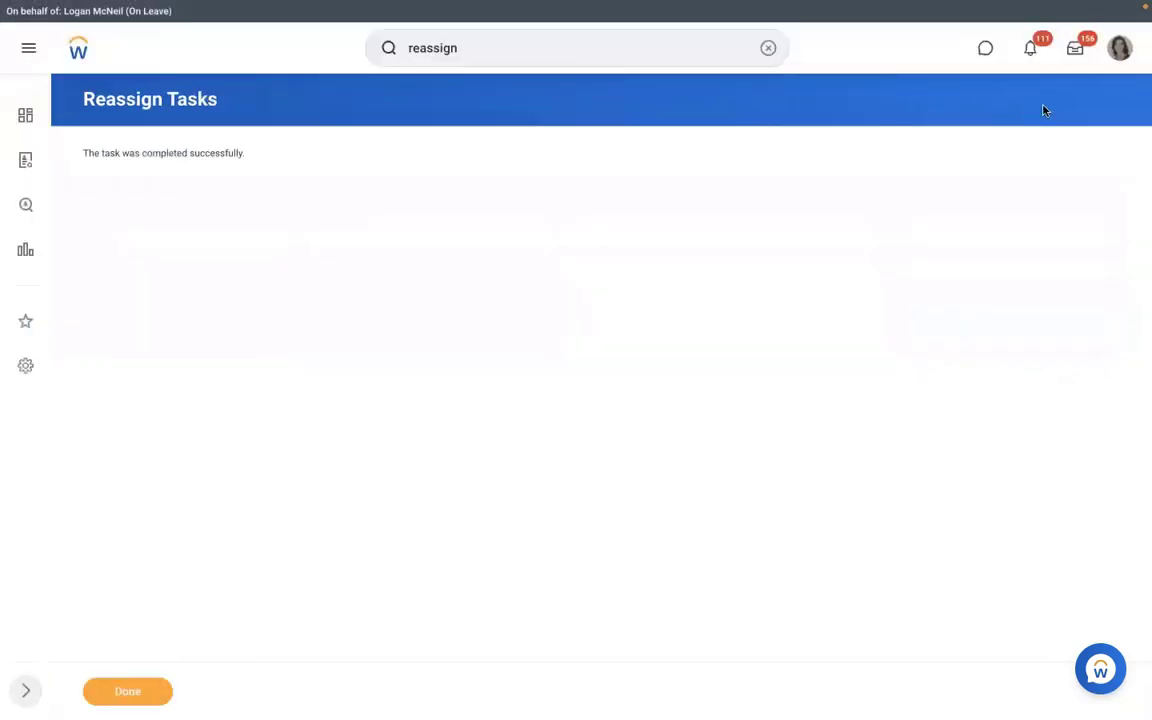
pyautogui.click(1075, 52)
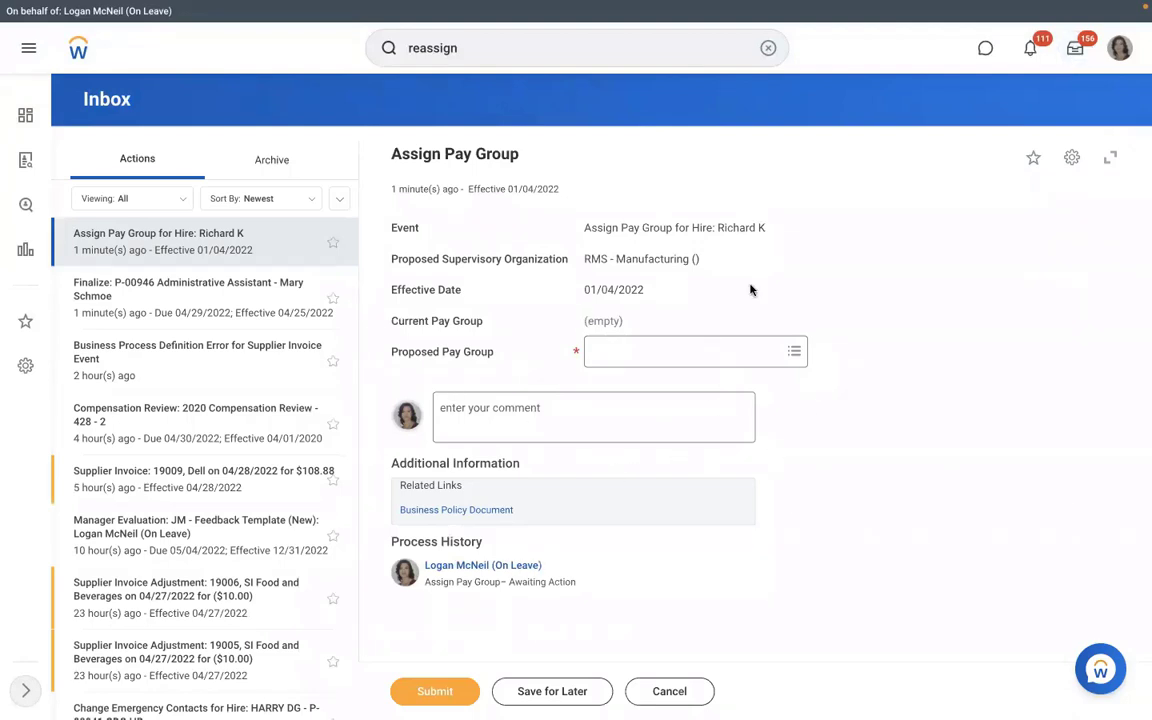
pyautogui.click(652, 352)
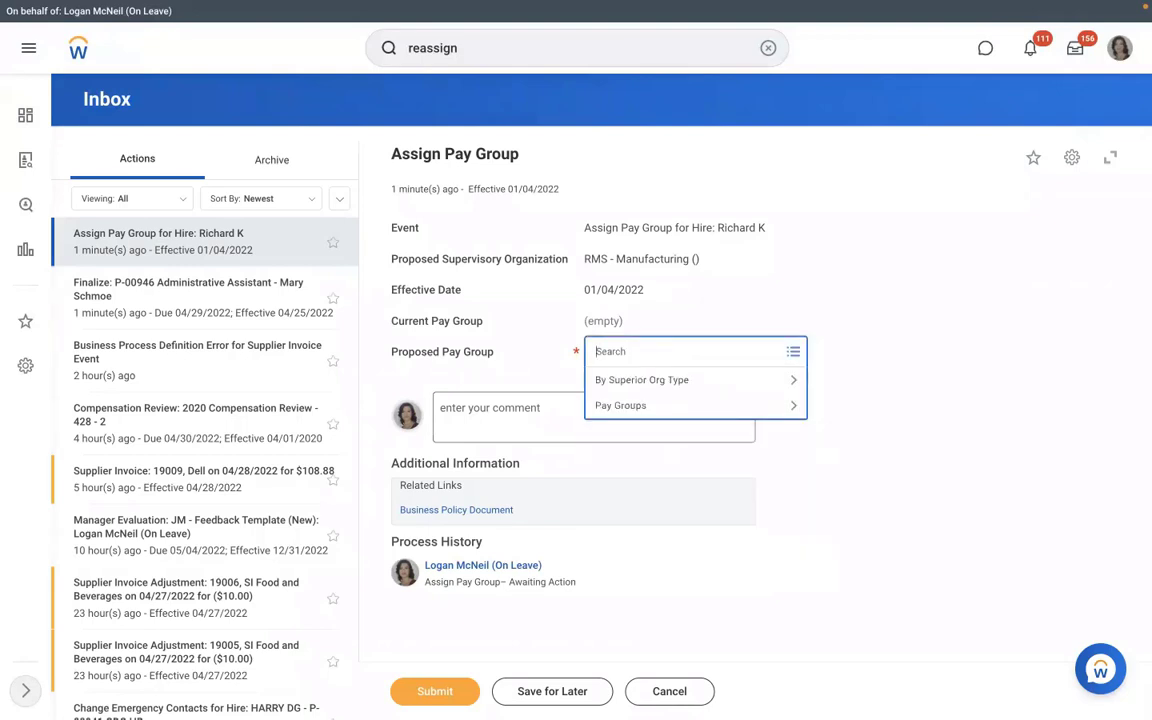
pyautogui.write('mont')
pyautogui.press('Return')
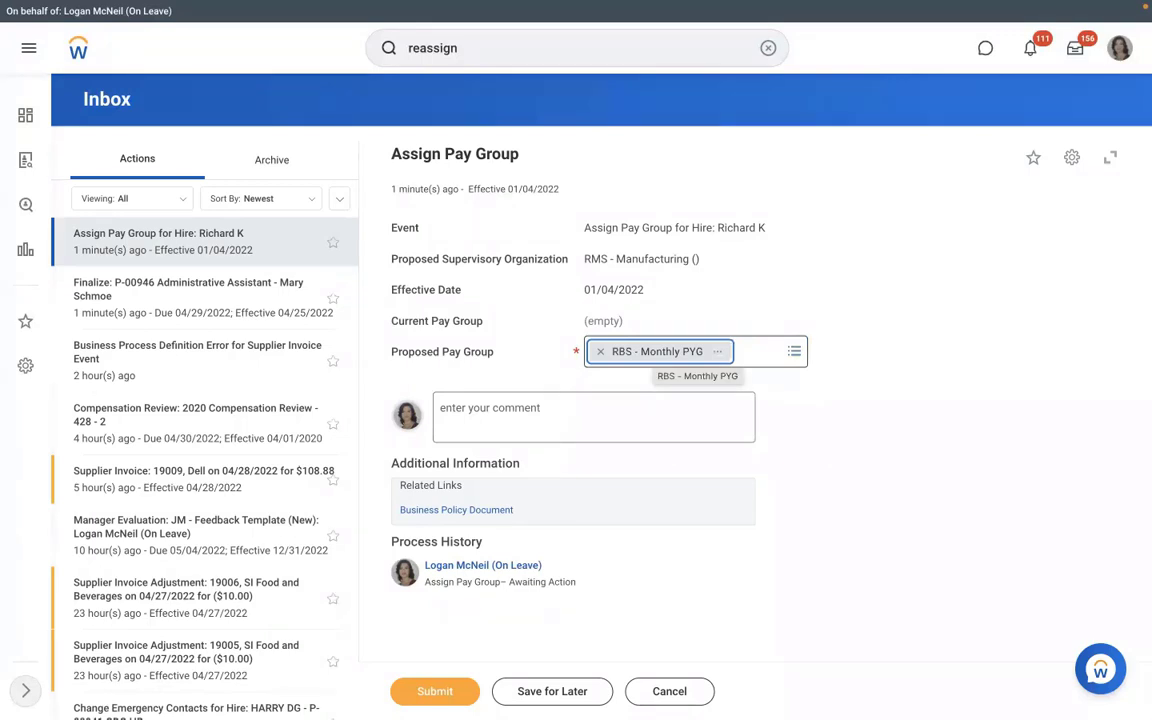
# - Clear the proposed pay group, then cancel the task and discard the changes
pyautogui.click(600, 352)
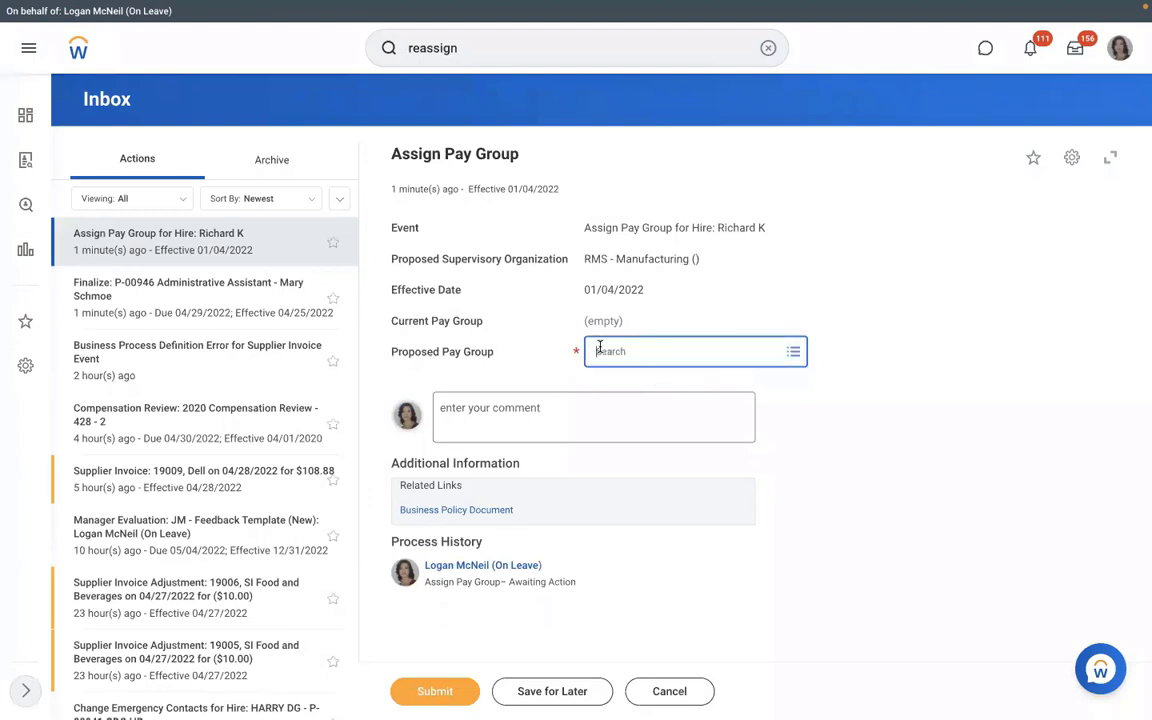
pyautogui.click(663, 692)
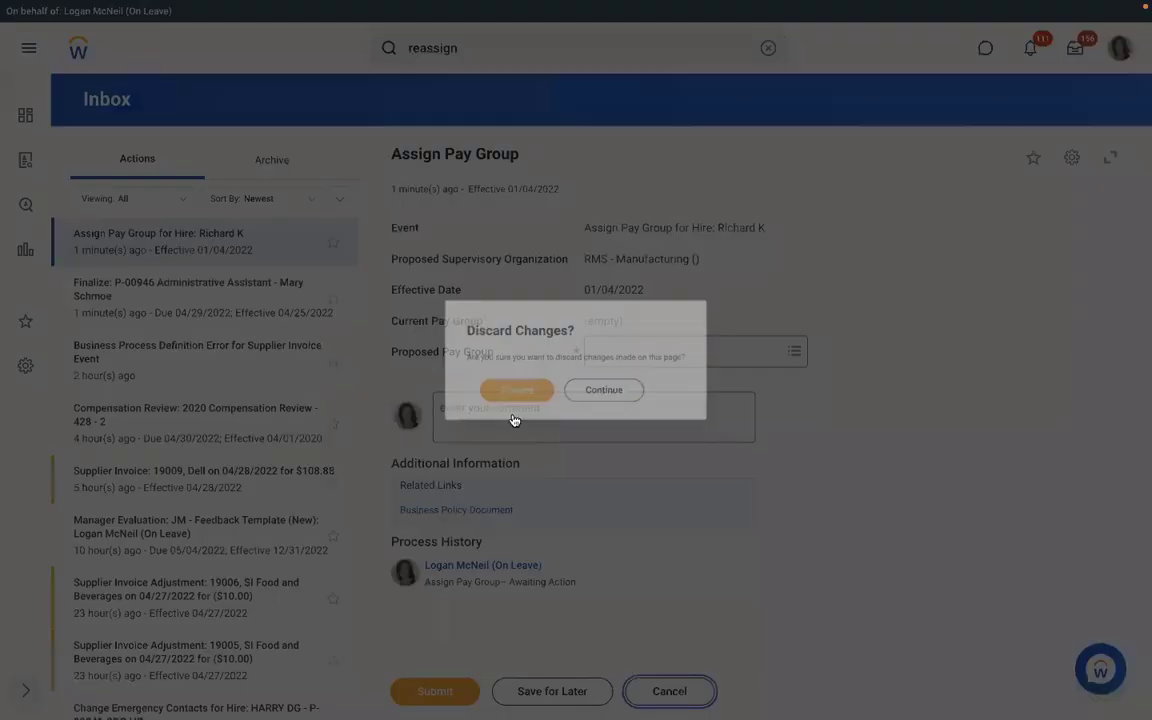
pyautogui.click(503, 395)
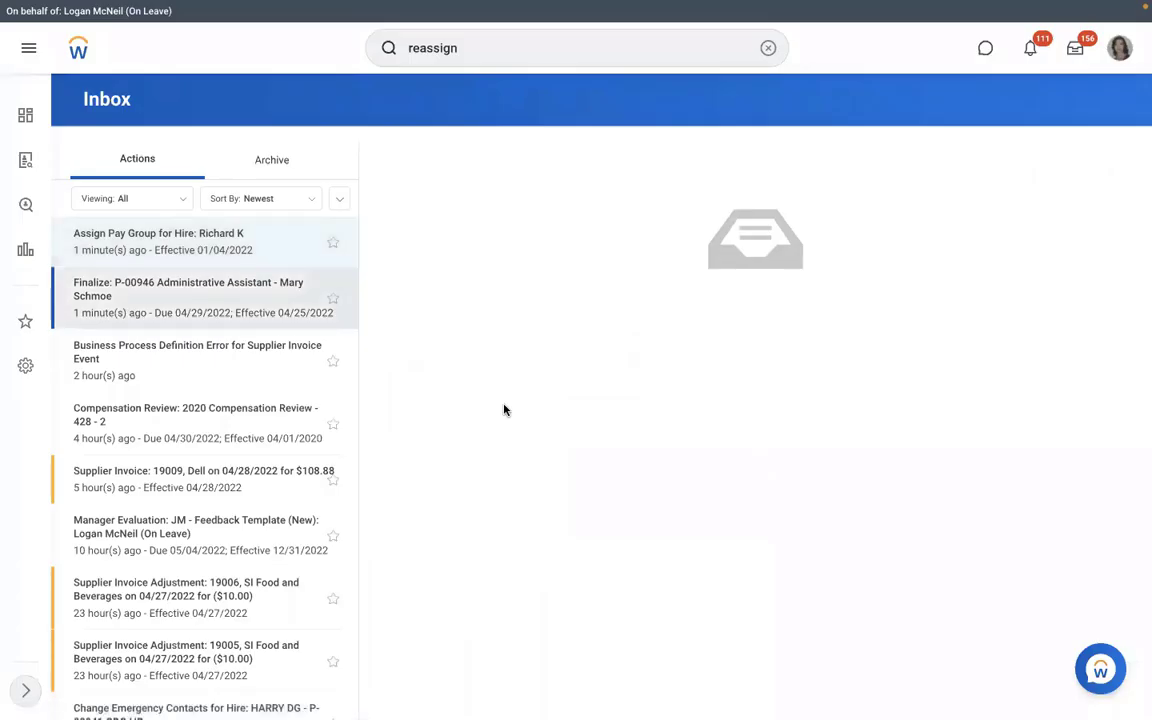
# - Find and open the RMS - Manufacturing supervisory organization
pyautogui.click(766, 49)
pyautogui.write('s')
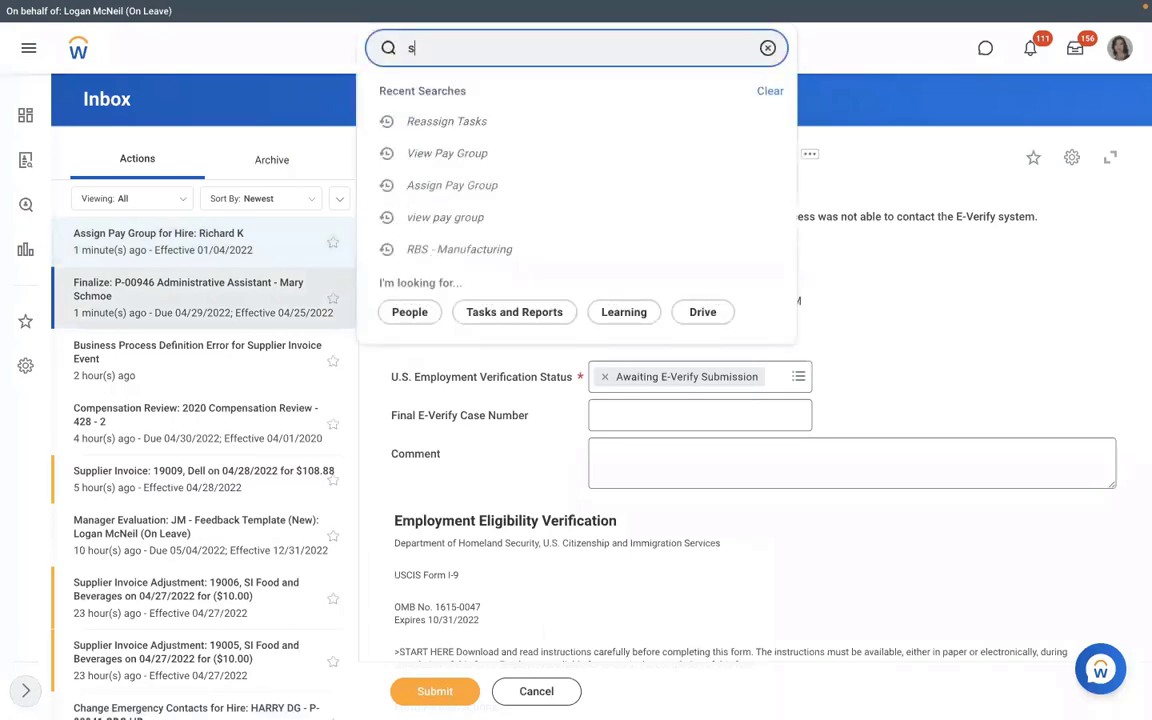
pyautogui.write('up')
pyautogui.press('Down')
pyautogui.press('Down')
pyautogui.press('Down')
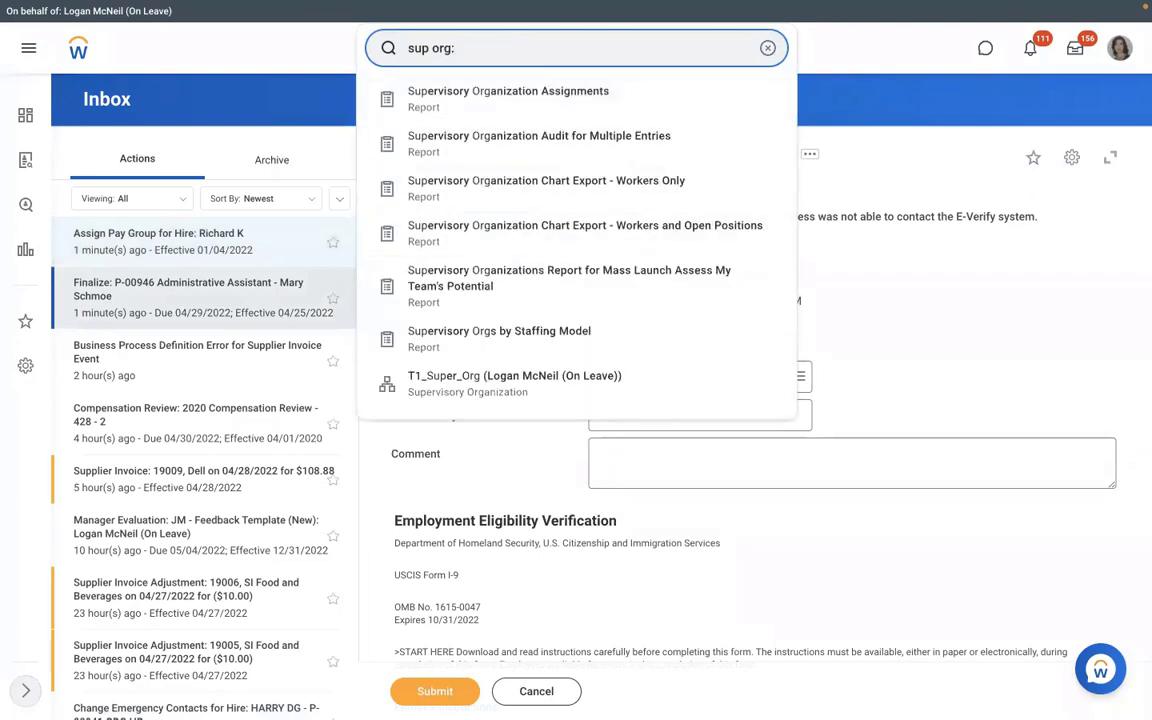
pyautogui.write('rms')
pyautogui.click(458, 102)
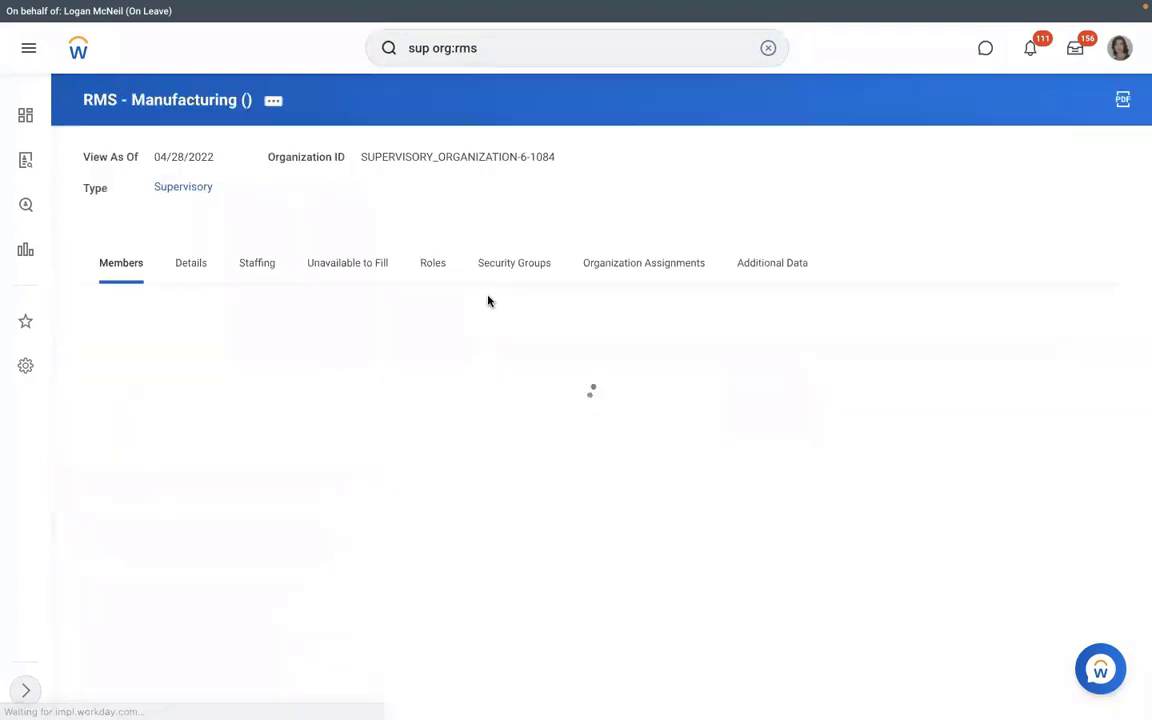
# - Review the organization's positions unavailable to fill and the P-00949 position's actions
pyautogui.click(349, 264)
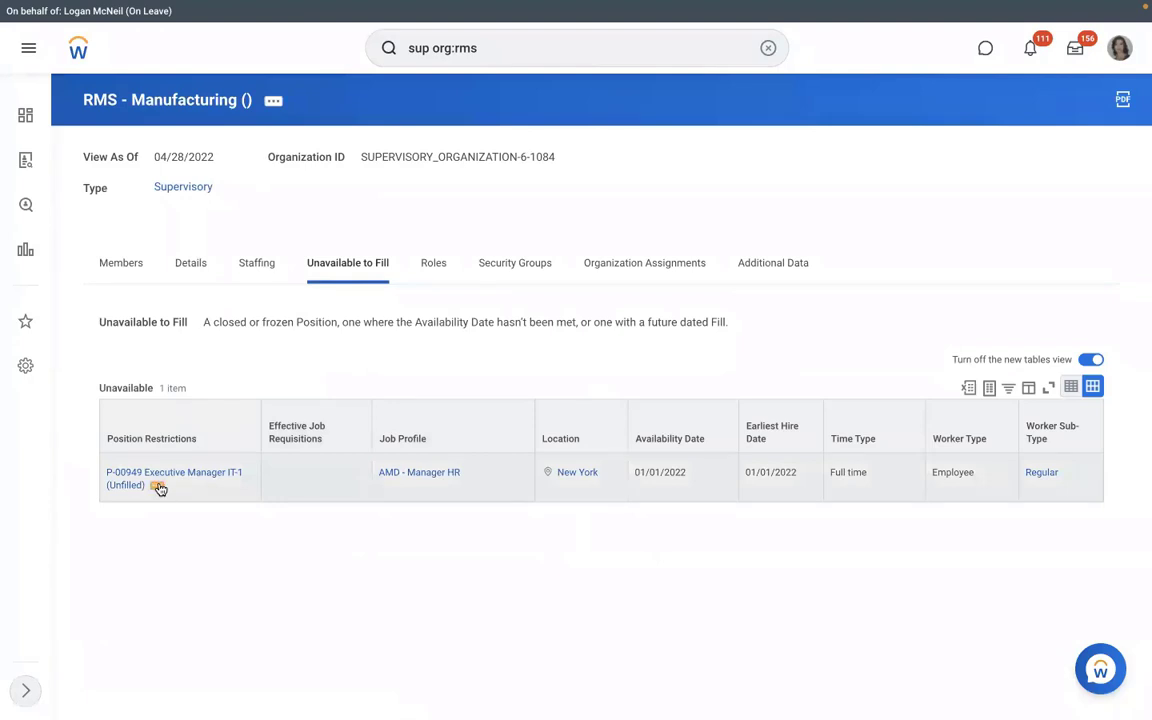
pyautogui.click(158, 488)
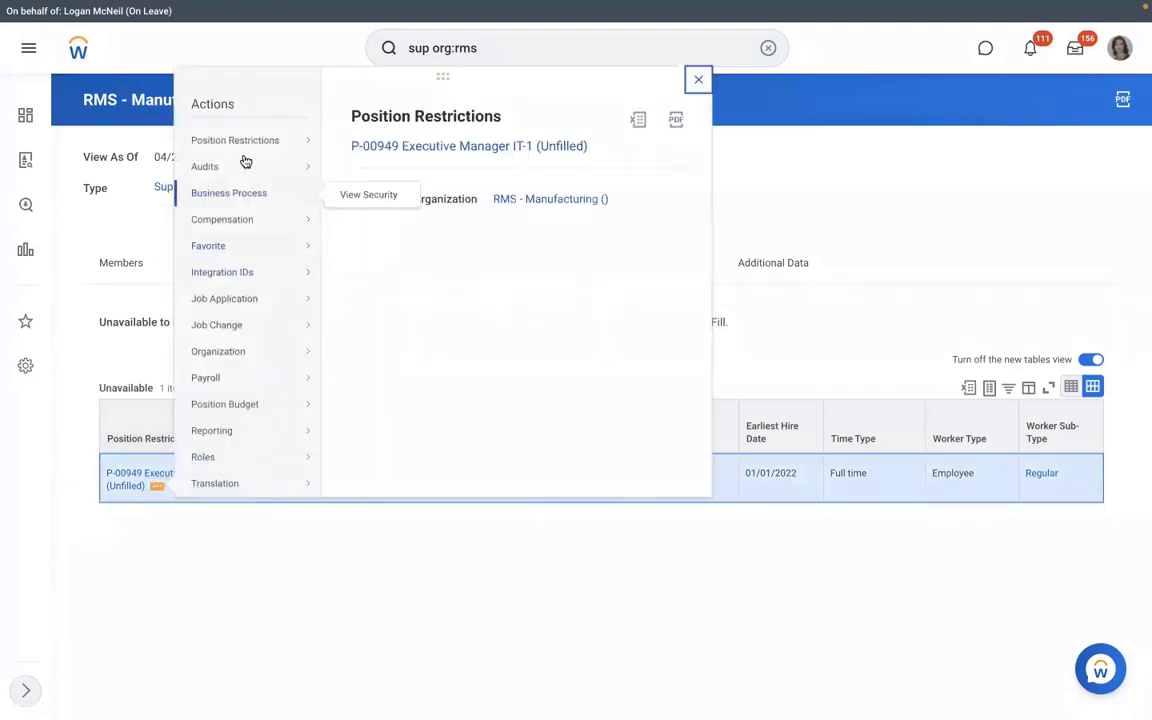
pyautogui.moveTo(245, 148)
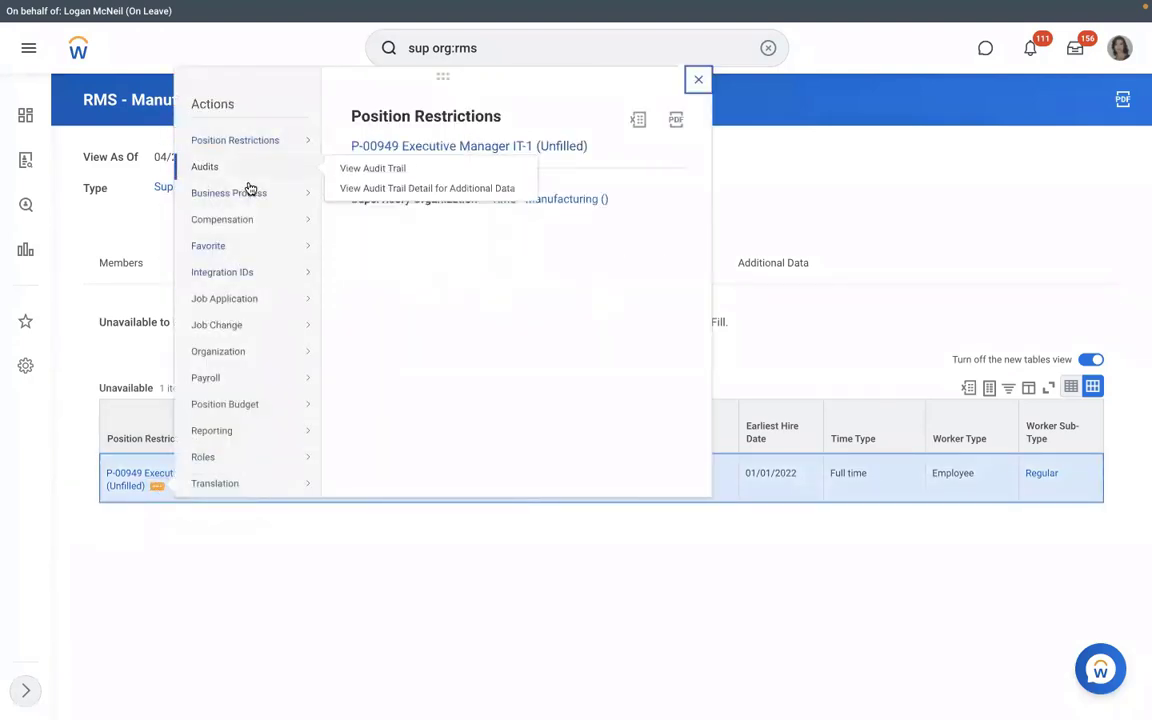
pyautogui.click(221, 576)
# - Show the organization's staffing details down to In Progress Staffing Actions
pyautogui.click(268, 276)
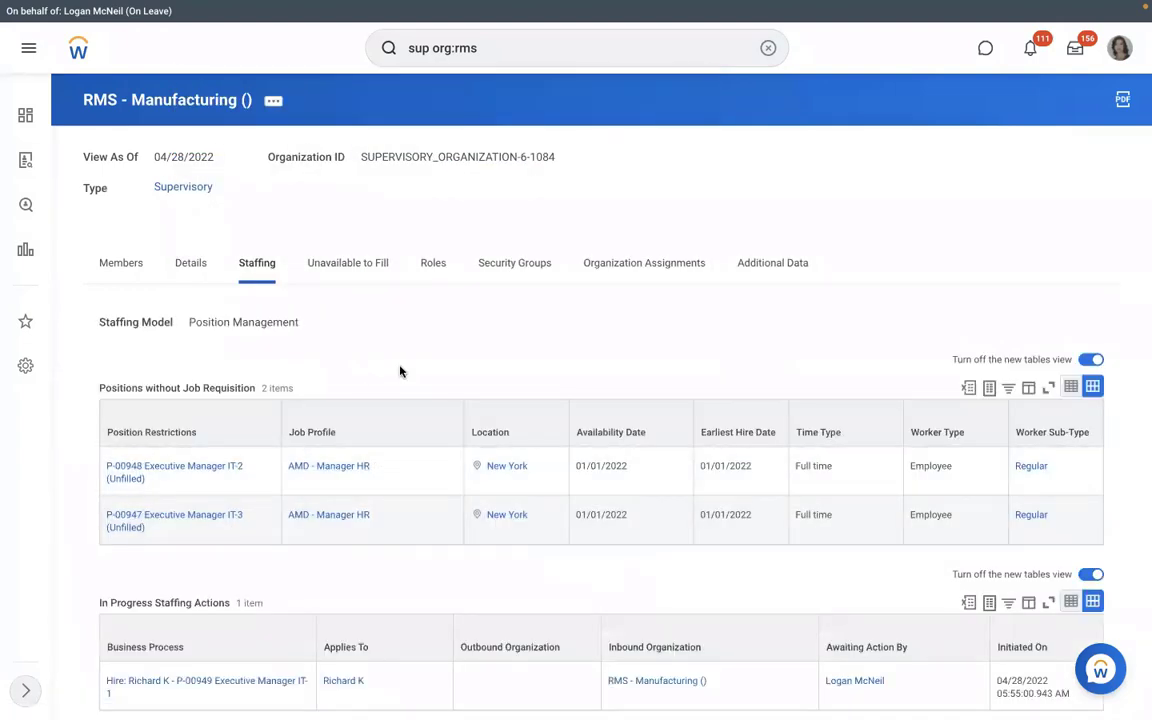
pyautogui.scroll(-1, 400, 371)
pyautogui.scroll(-1, 200, 590)
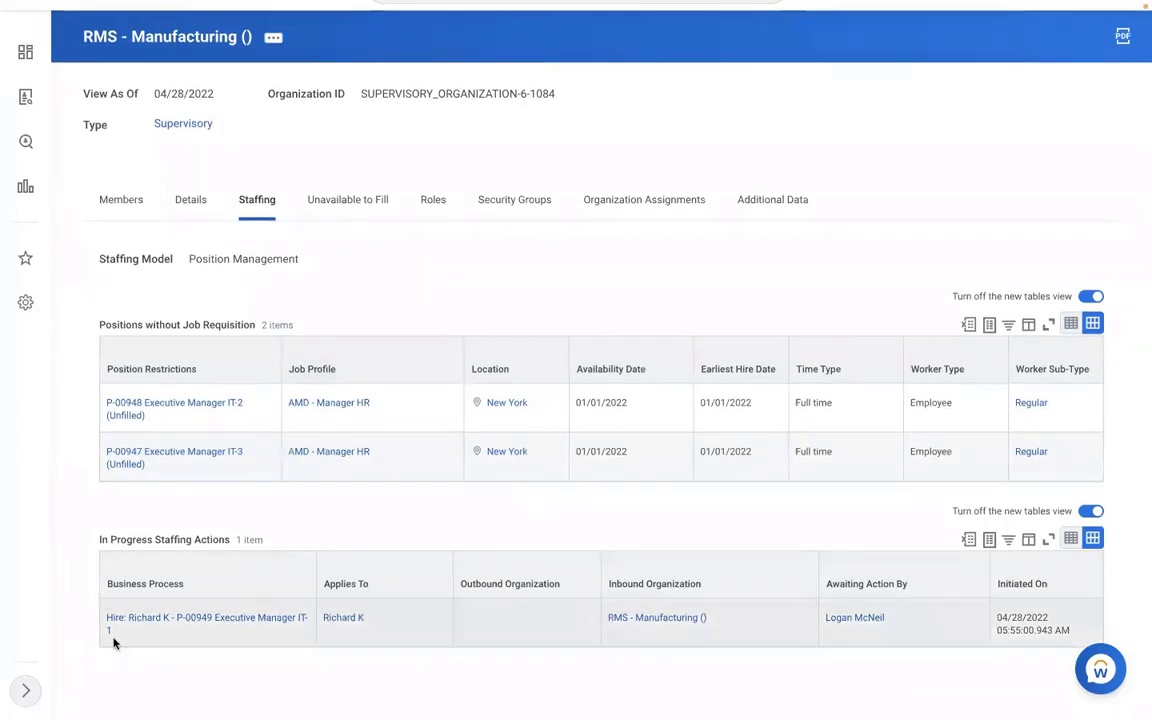
pyautogui.click(122, 632)
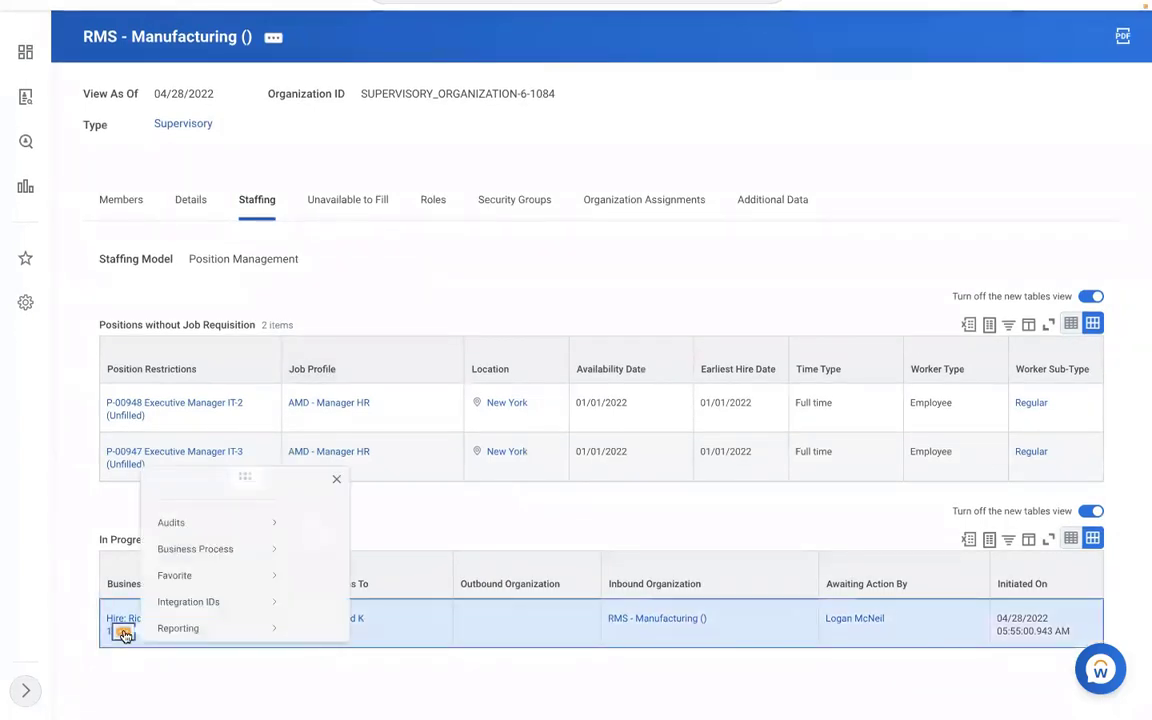
pyautogui.moveTo(200, 509)
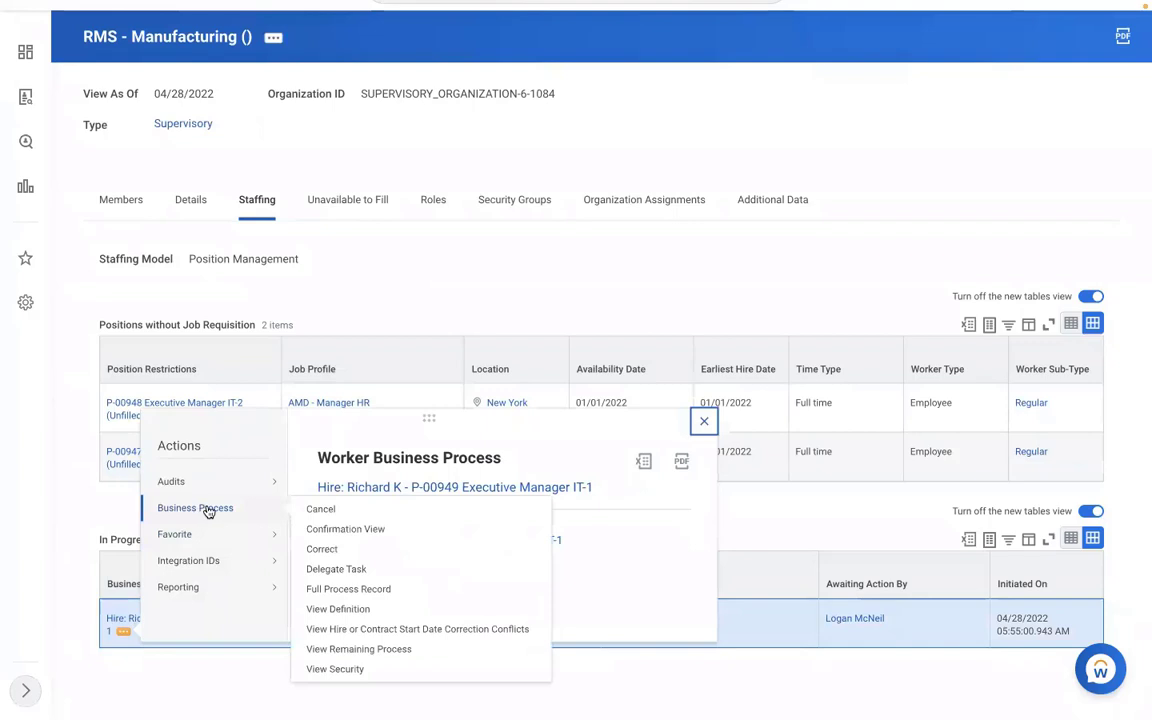
pyautogui.click(319, 511)
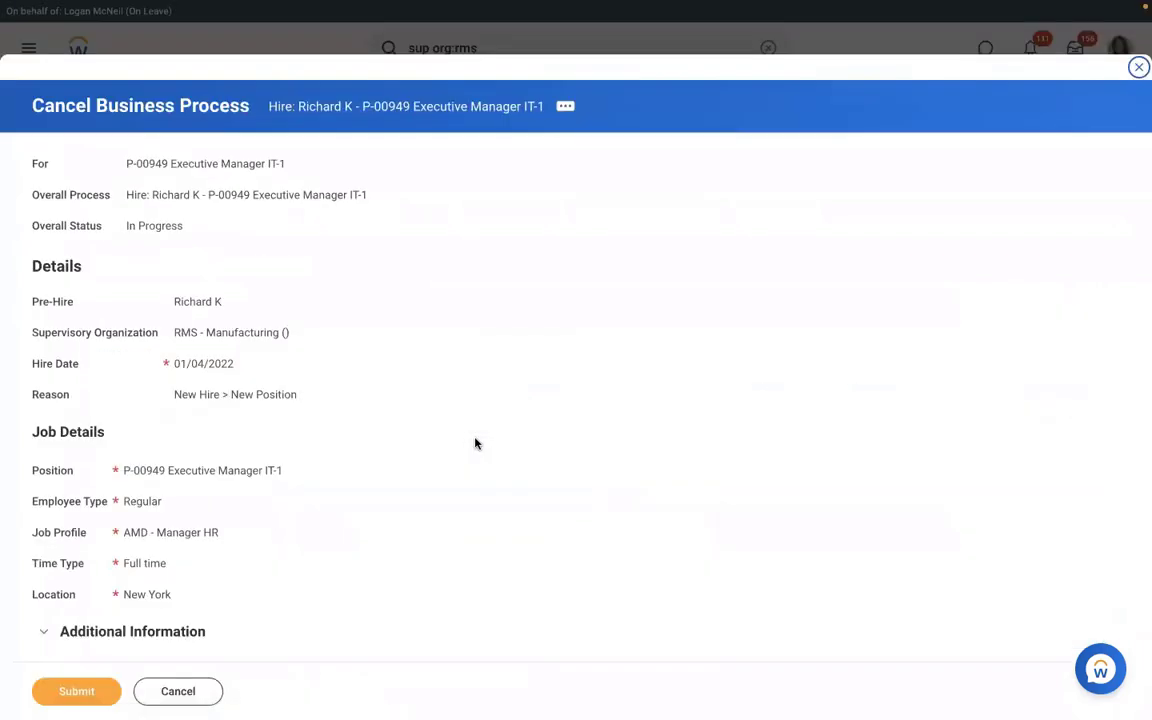
pyautogui.click(190, 692)
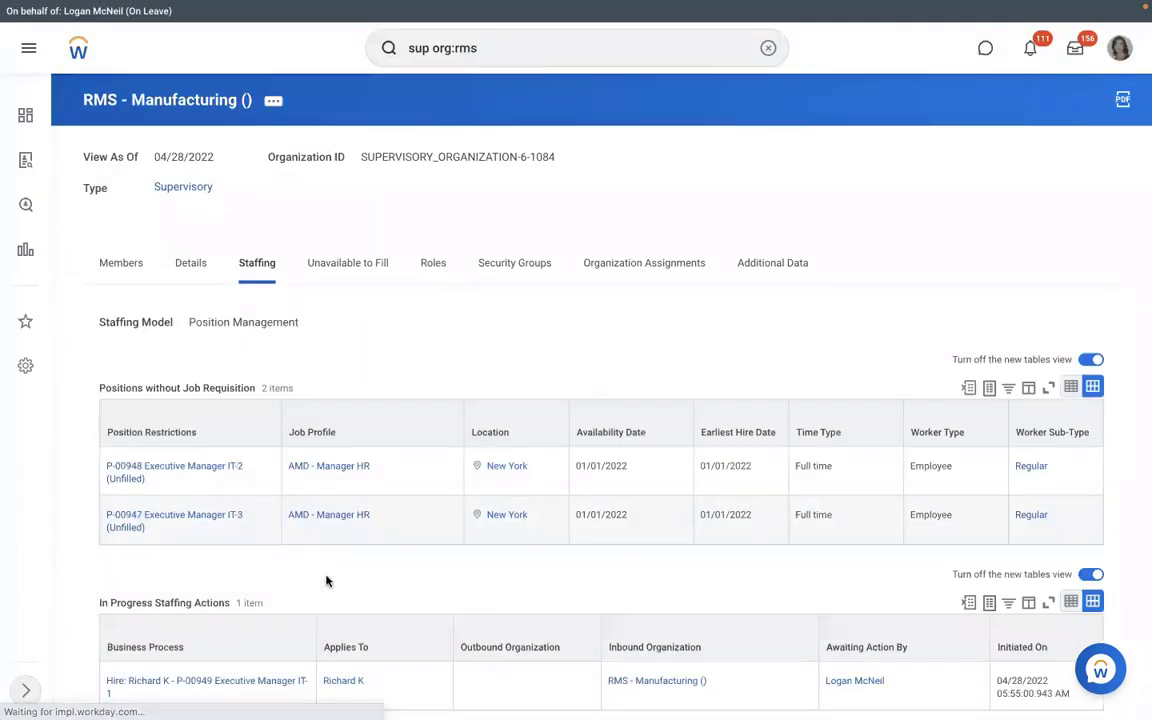
pyautogui.scroll(-1, 149, 620)
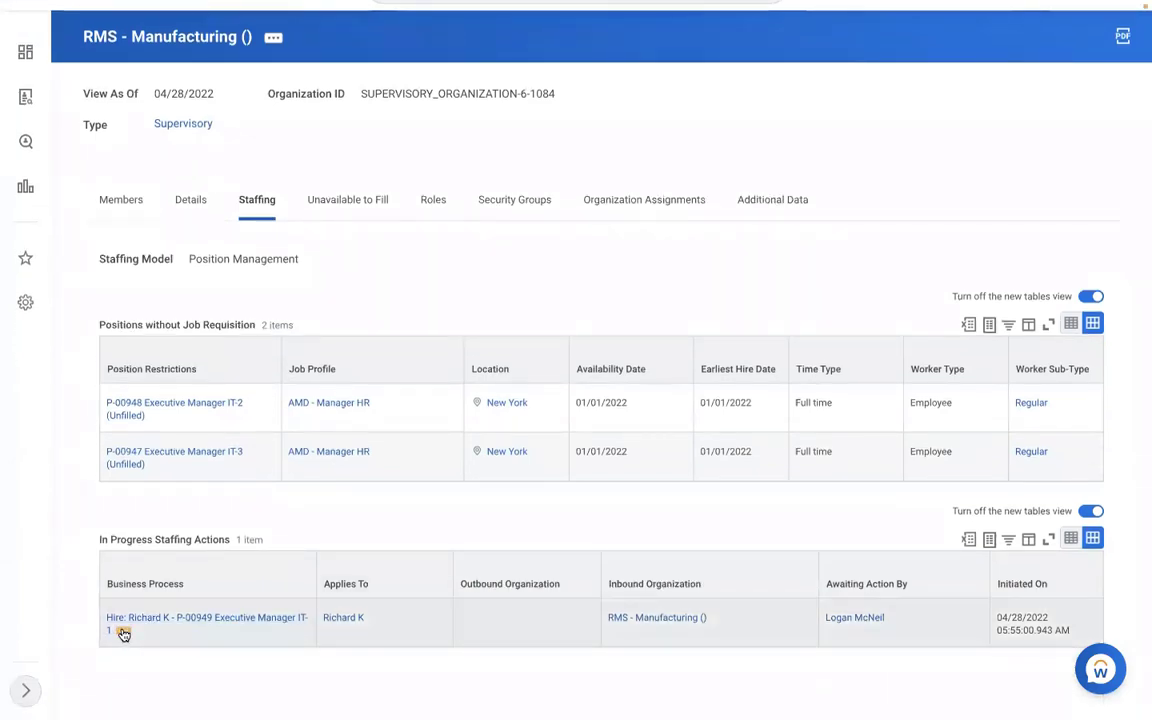
pyautogui.rightClick(123, 633)
pyautogui.click(160, 556)
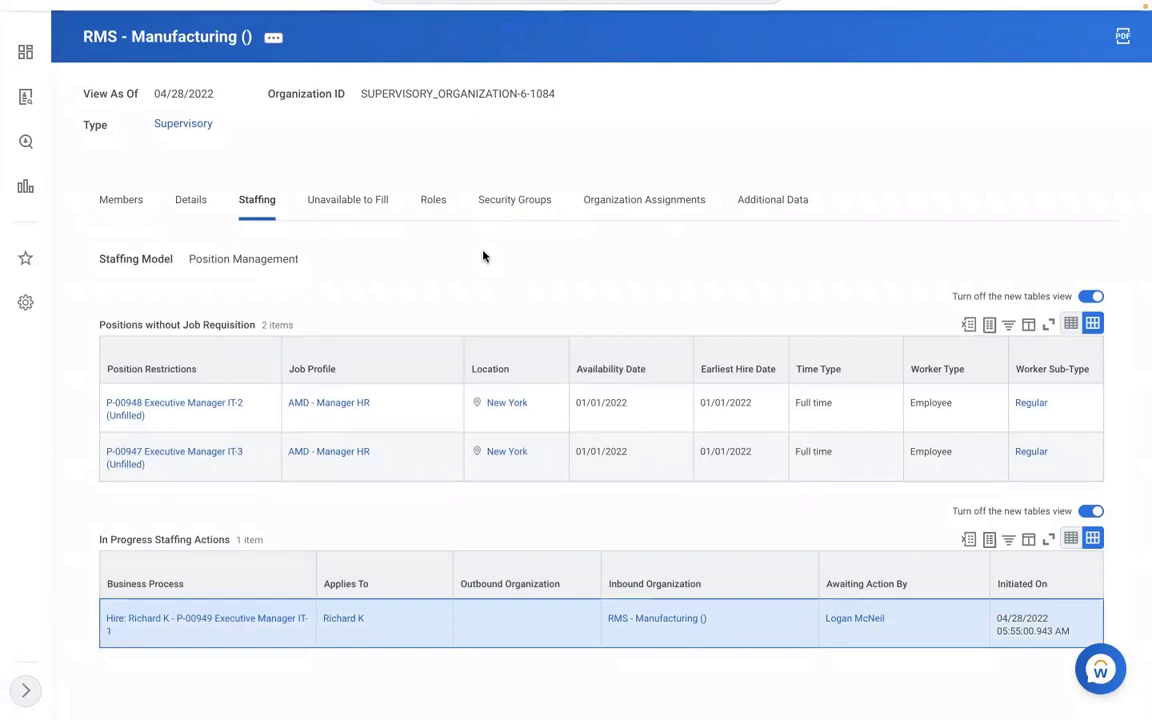
pyautogui.scroll(1, 484, 254)
pyautogui.scroll(1, 485, 258)
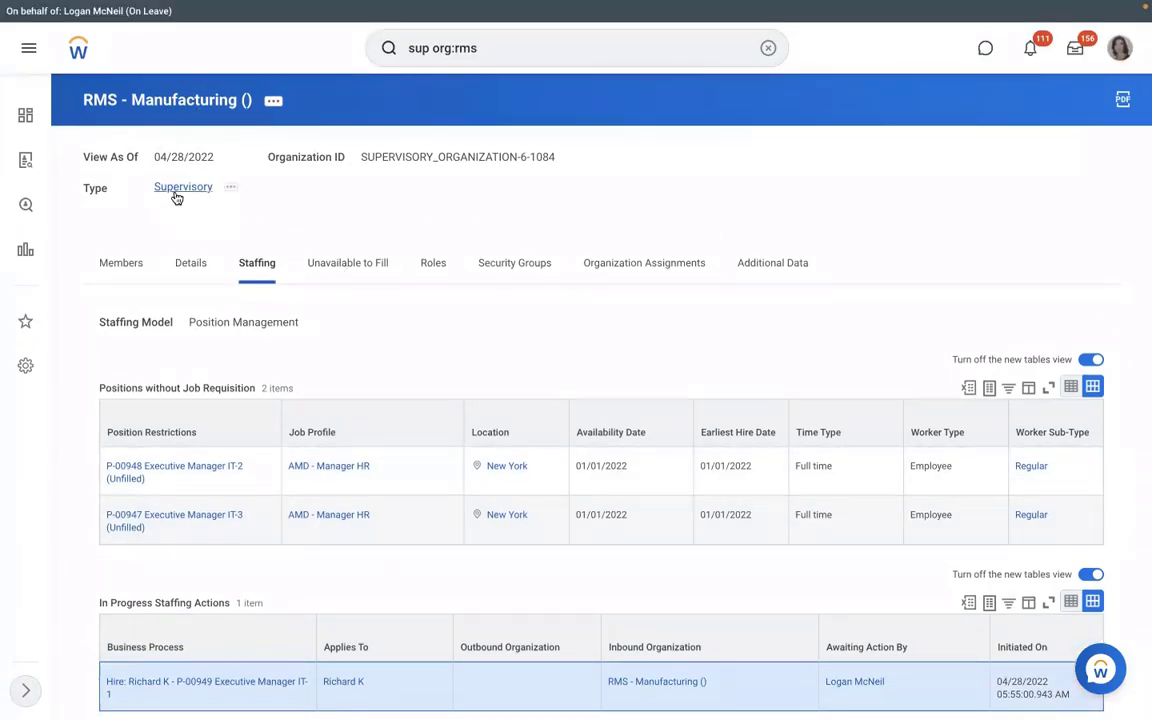
# - Open the View Pay Group report for the RBS - Monthly PYG pay group
pyautogui.click(768, 48)
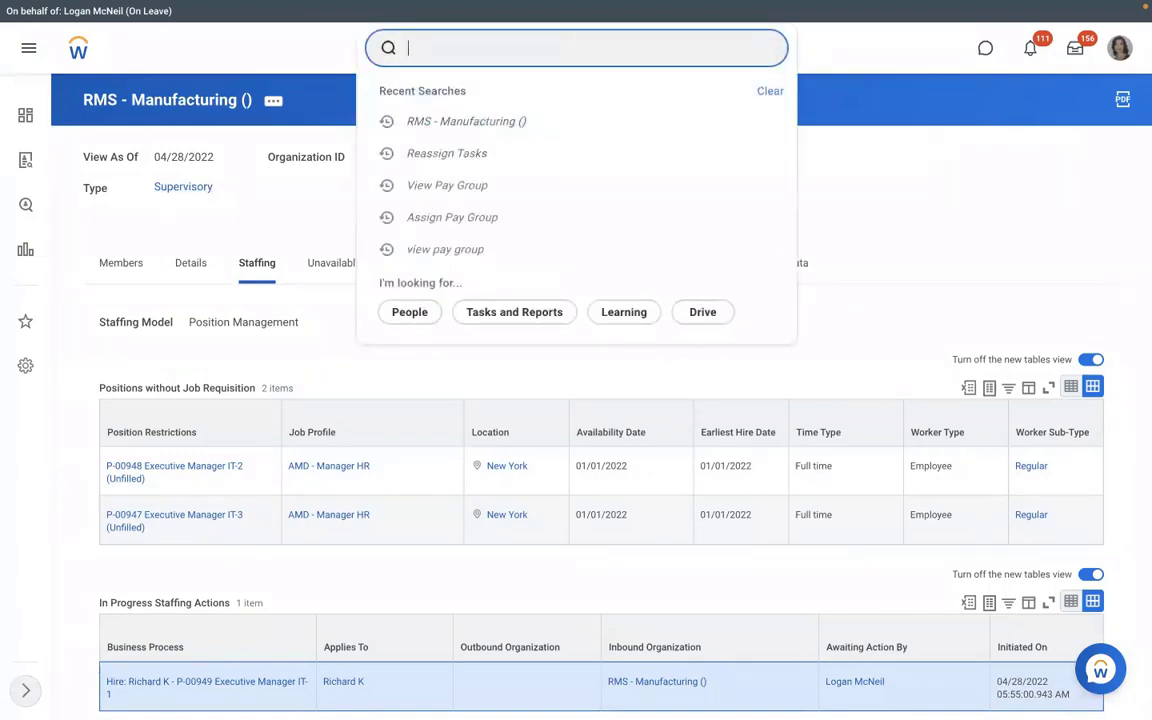
pyautogui.write('view pay group')
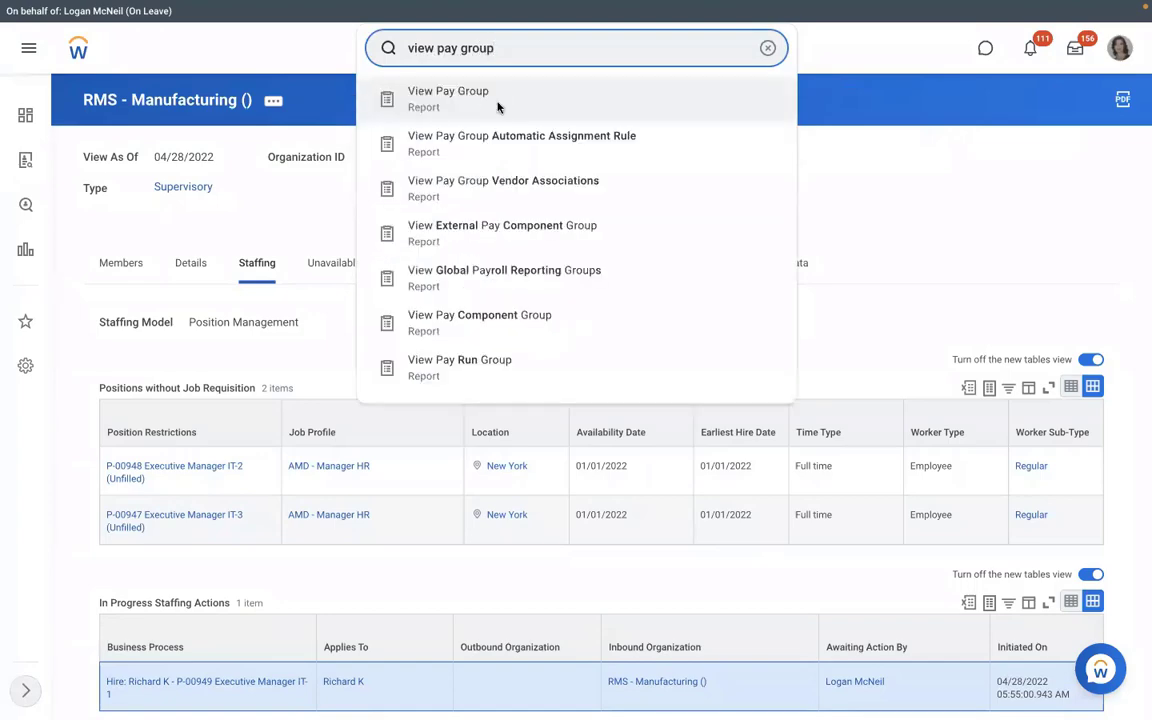
pyautogui.click(497, 100)
pyautogui.click(458, 205)
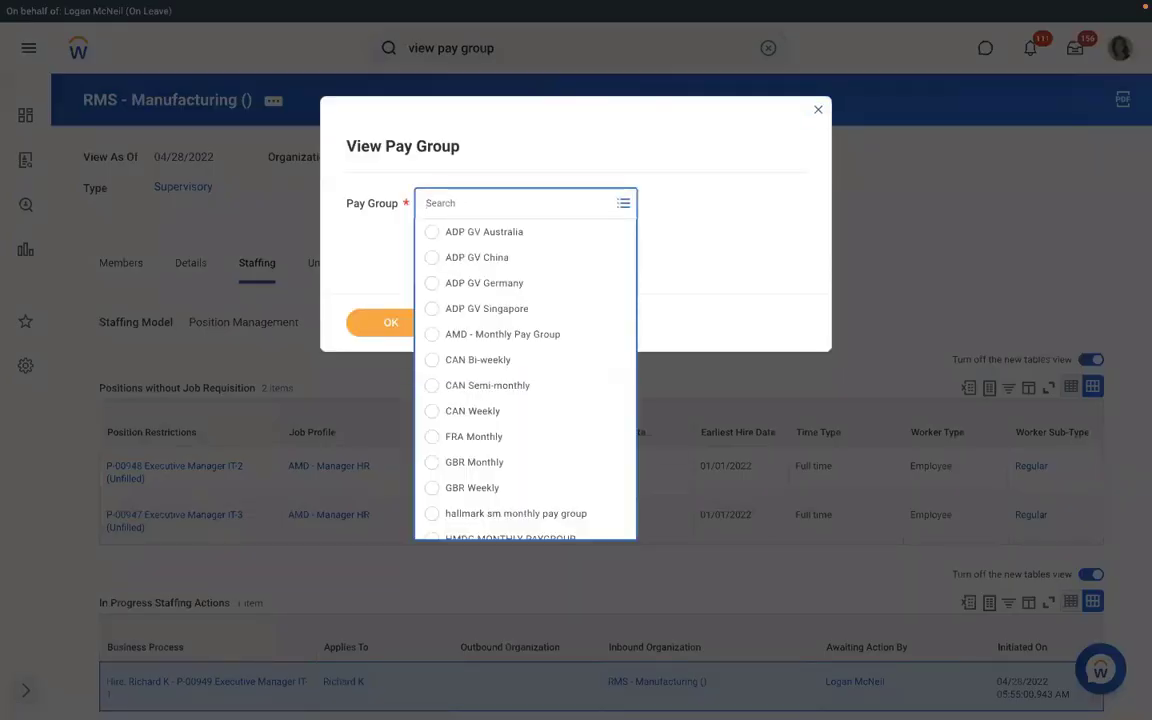
pyautogui.write('rms')
pyautogui.press('Return')
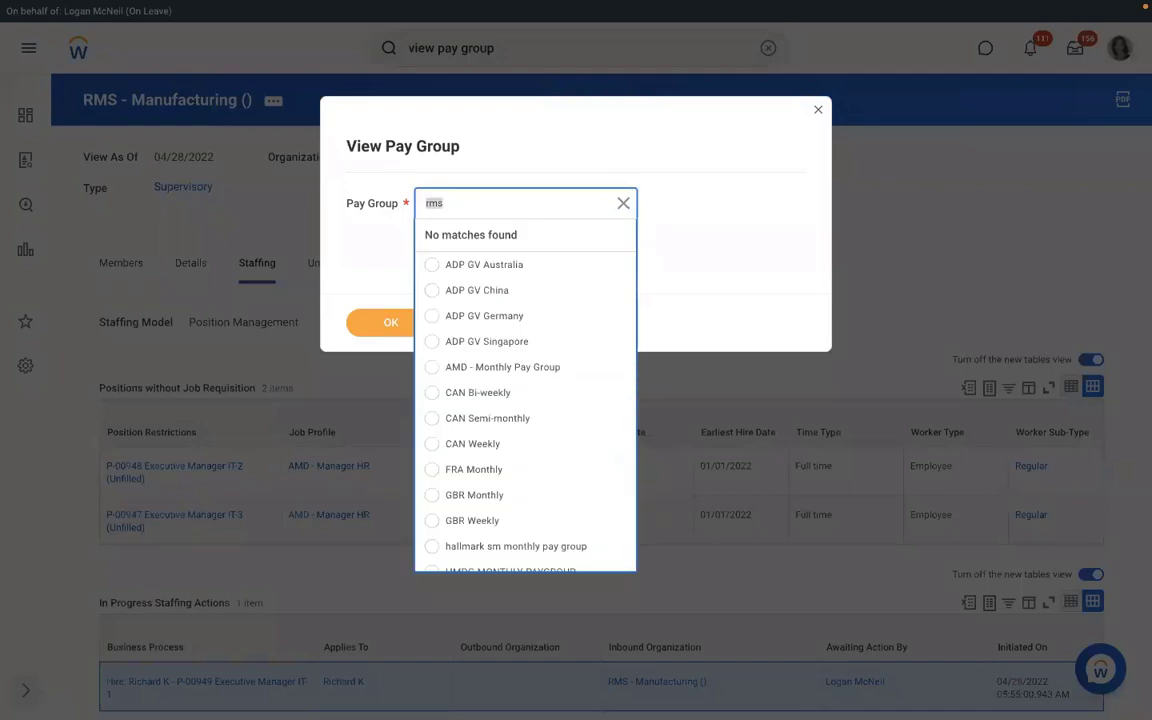
pyautogui.write('rm')
pyautogui.press('Return')
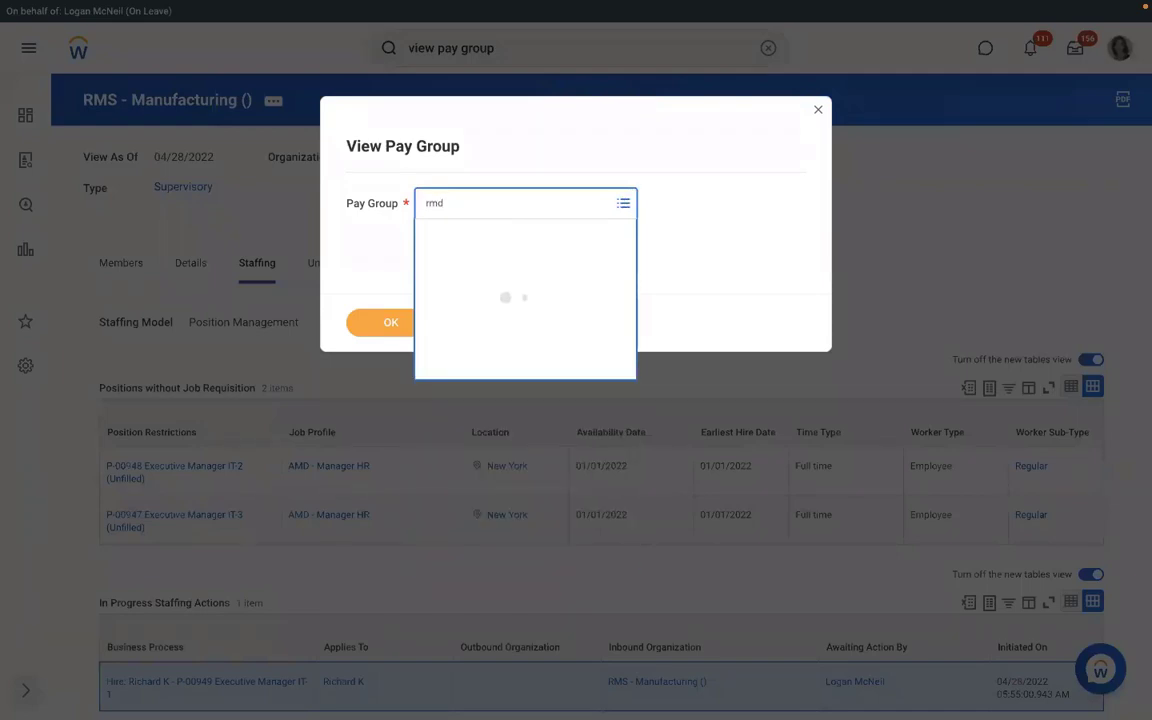
pyautogui.write('rbs')
pyautogui.press('Return')
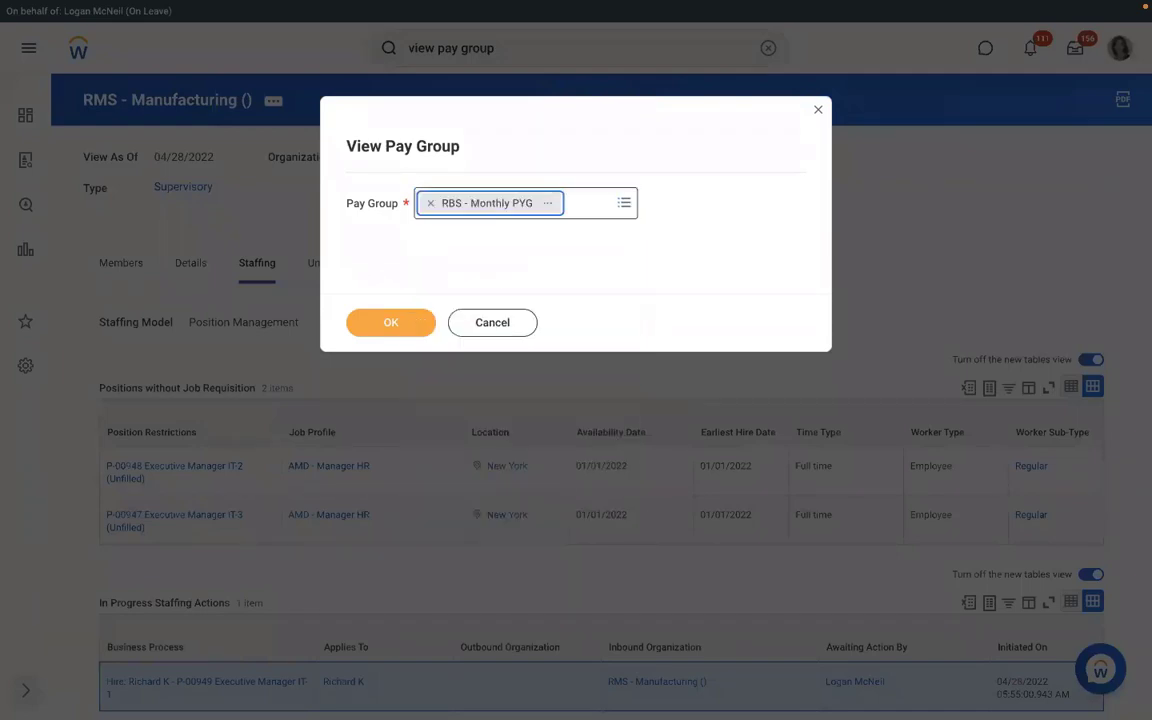
pyautogui.click(376, 327)
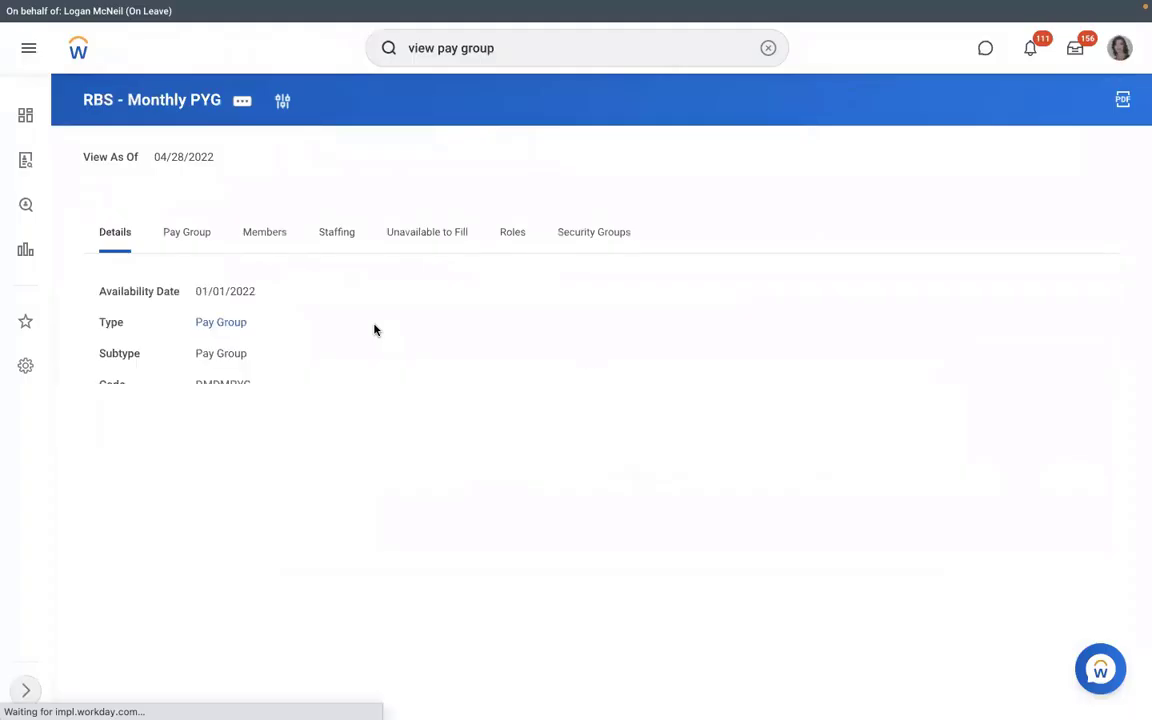
# - Open the pay group's RBS - PYG Automatic Assignment rule and its actions menu
pyautogui.click(189, 248)
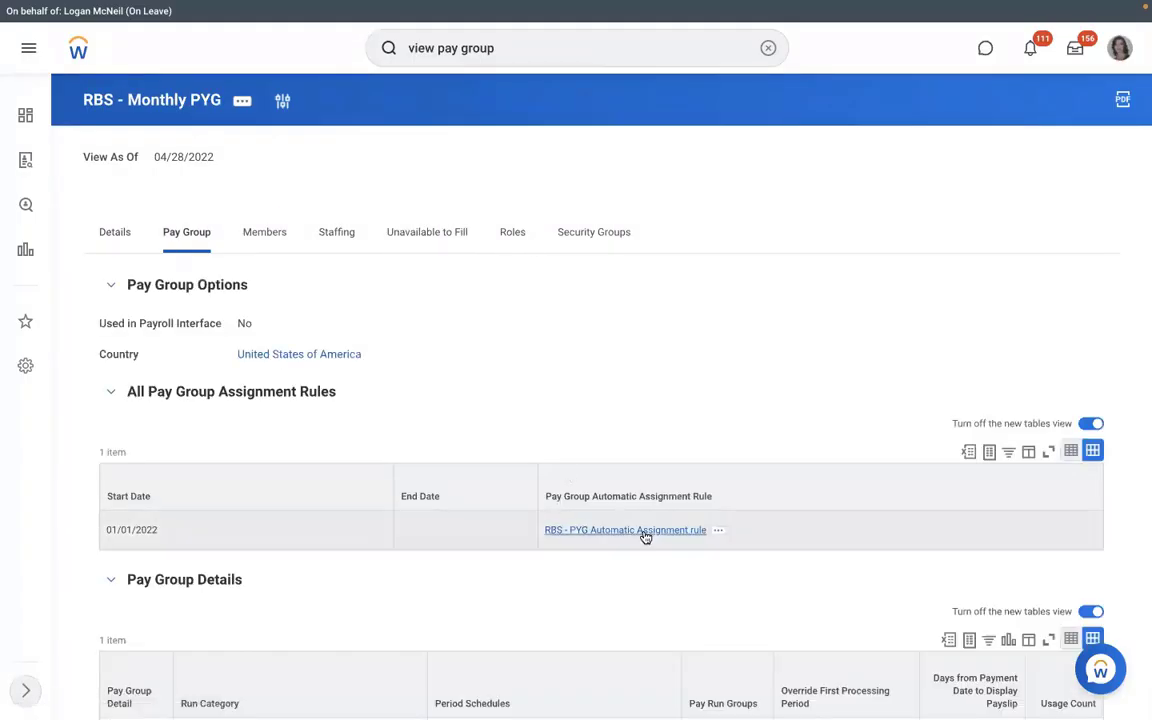
pyautogui.click(645, 532)
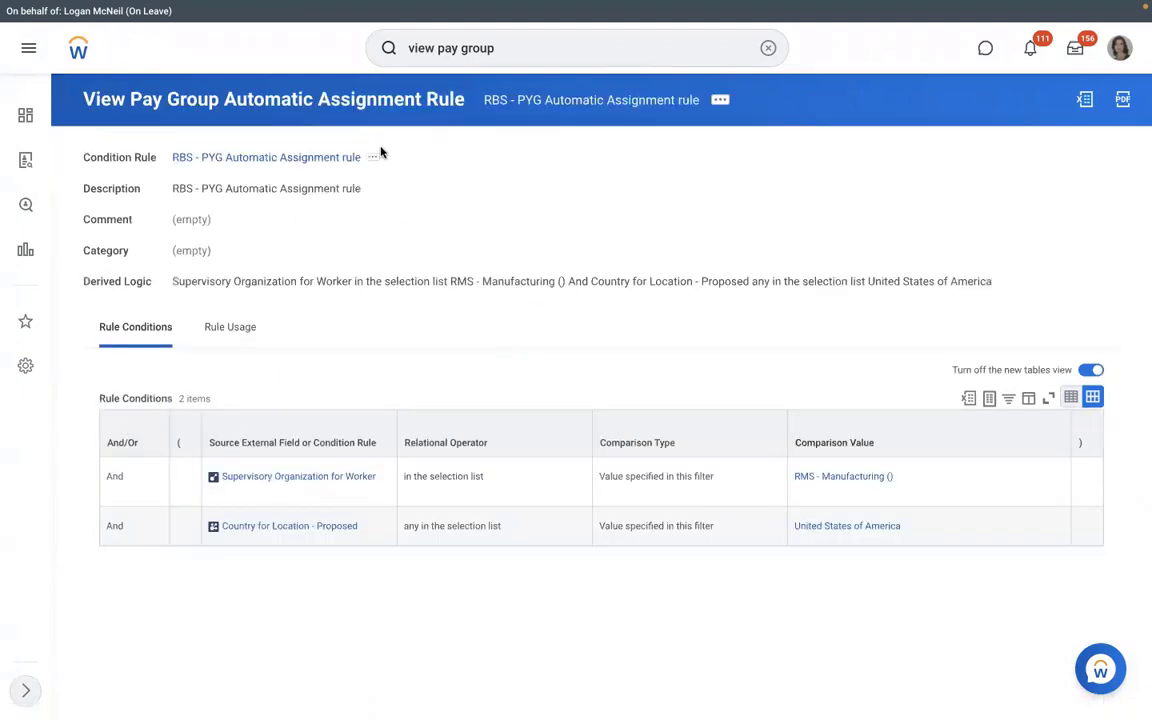
pyautogui.click(720, 102)
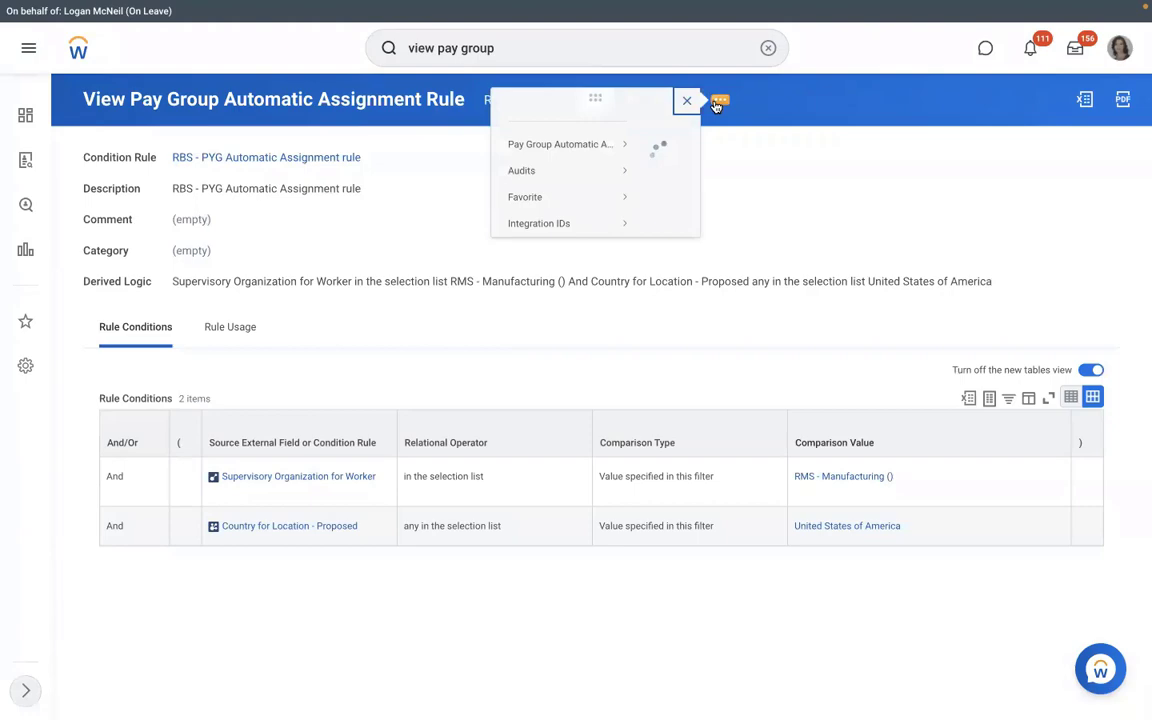
# - Test the rule on the new hire's Assign Pay Group for Hire event, getting Rule Result No
pyautogui.moveTo(150, 161)
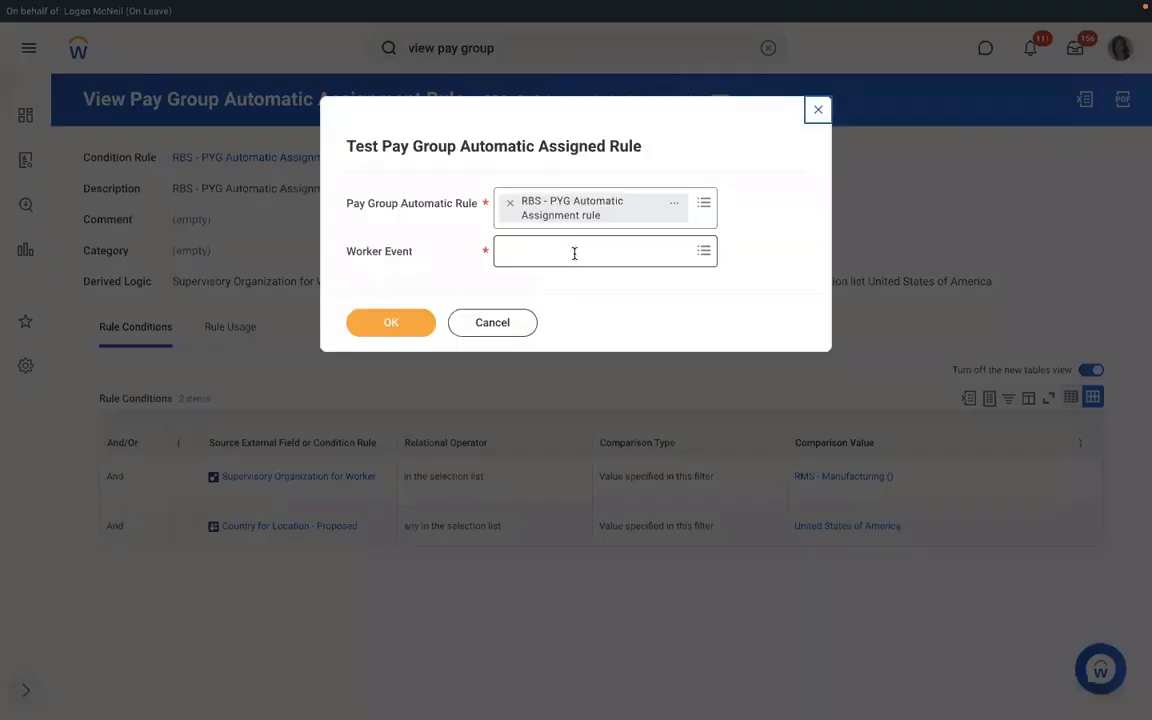
pyautogui.click(574, 253)
pyautogui.press('super+v')
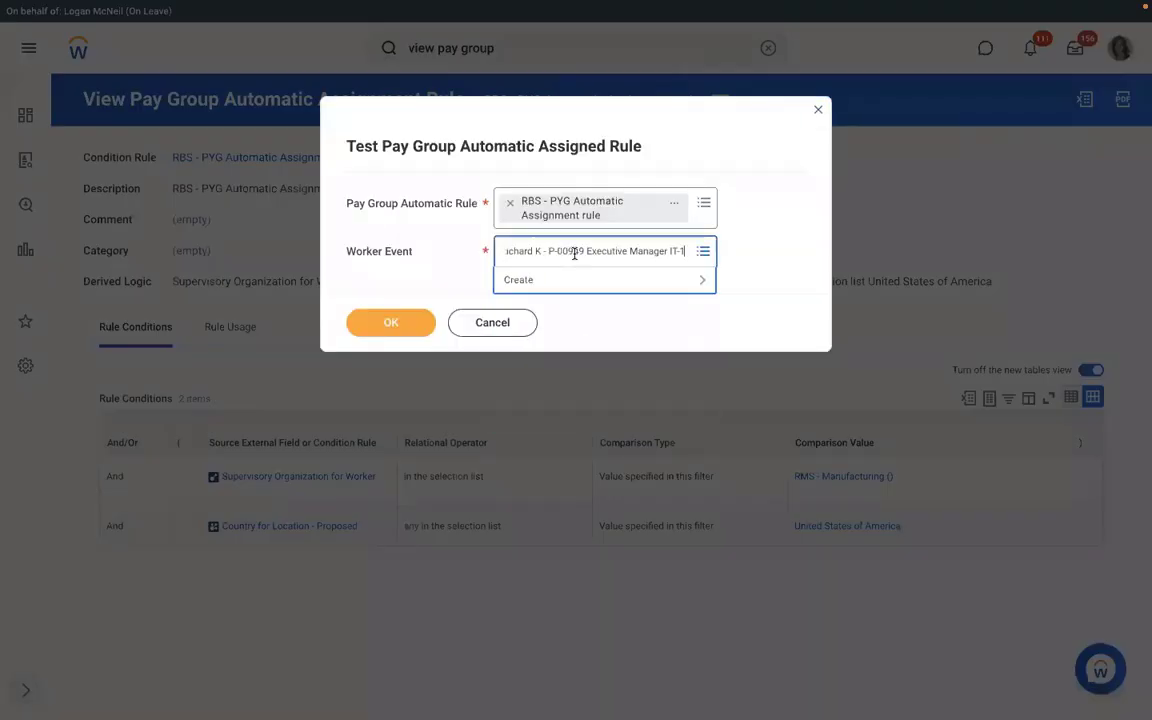
pyautogui.press('Return')
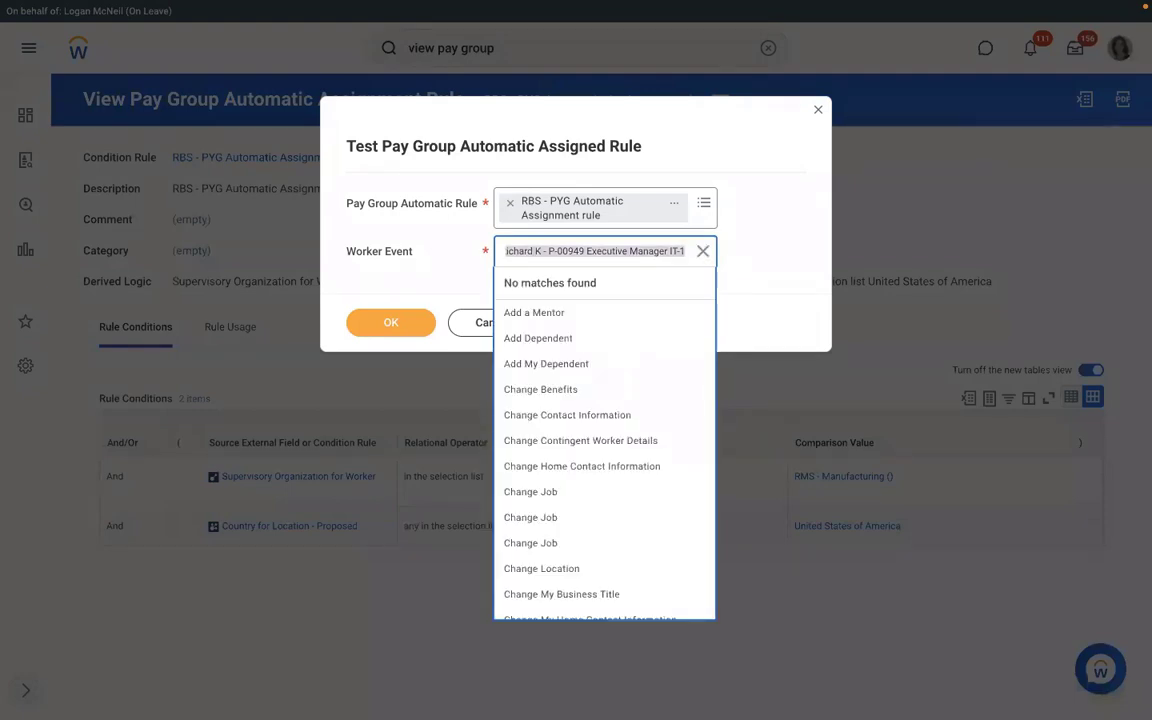
pyautogui.write('richar')
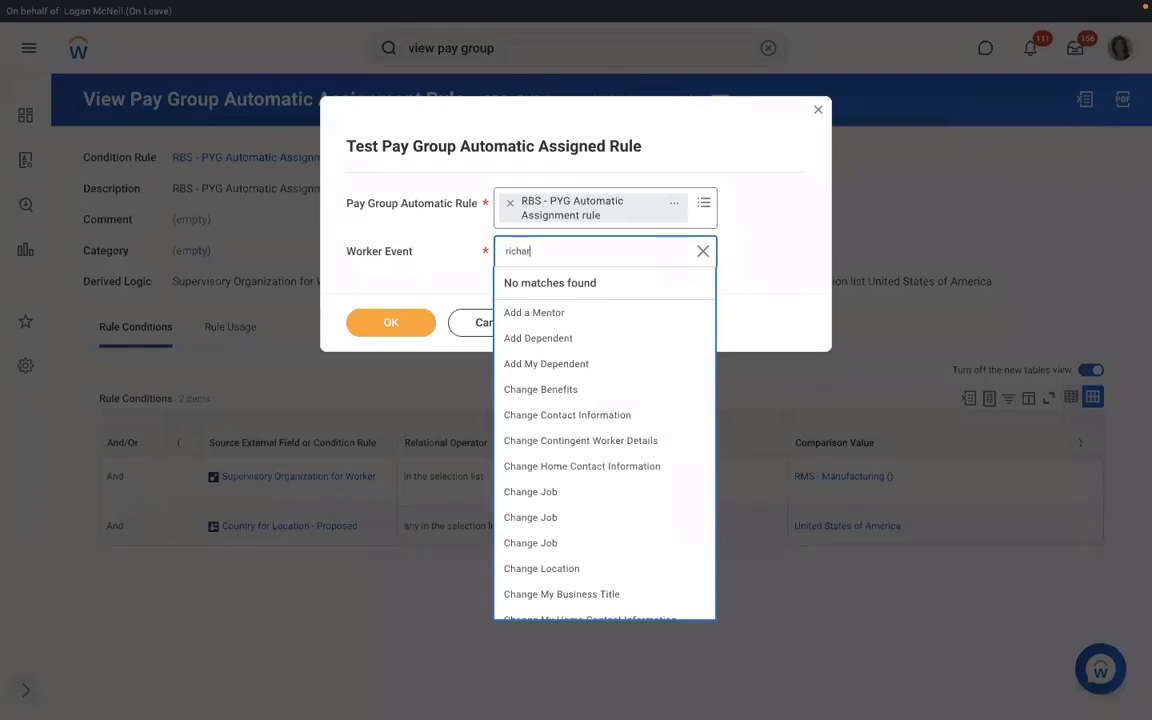
pyautogui.write('d k')
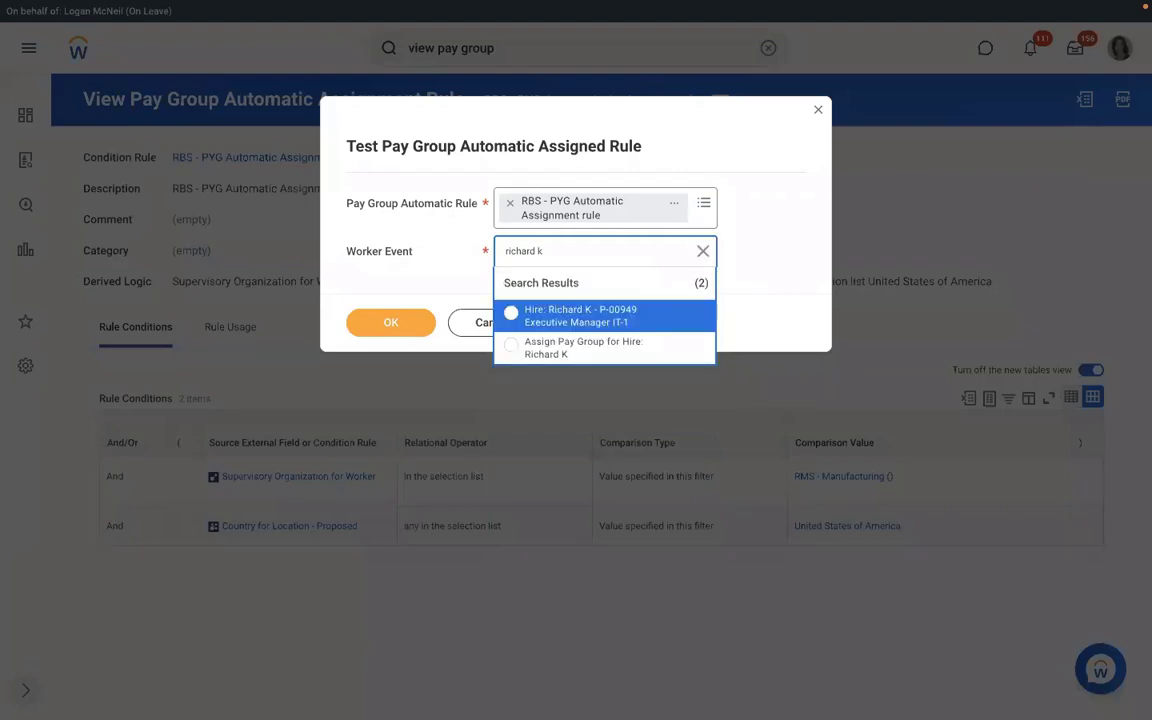
pyautogui.click(582, 320)
pyautogui.click(565, 348)
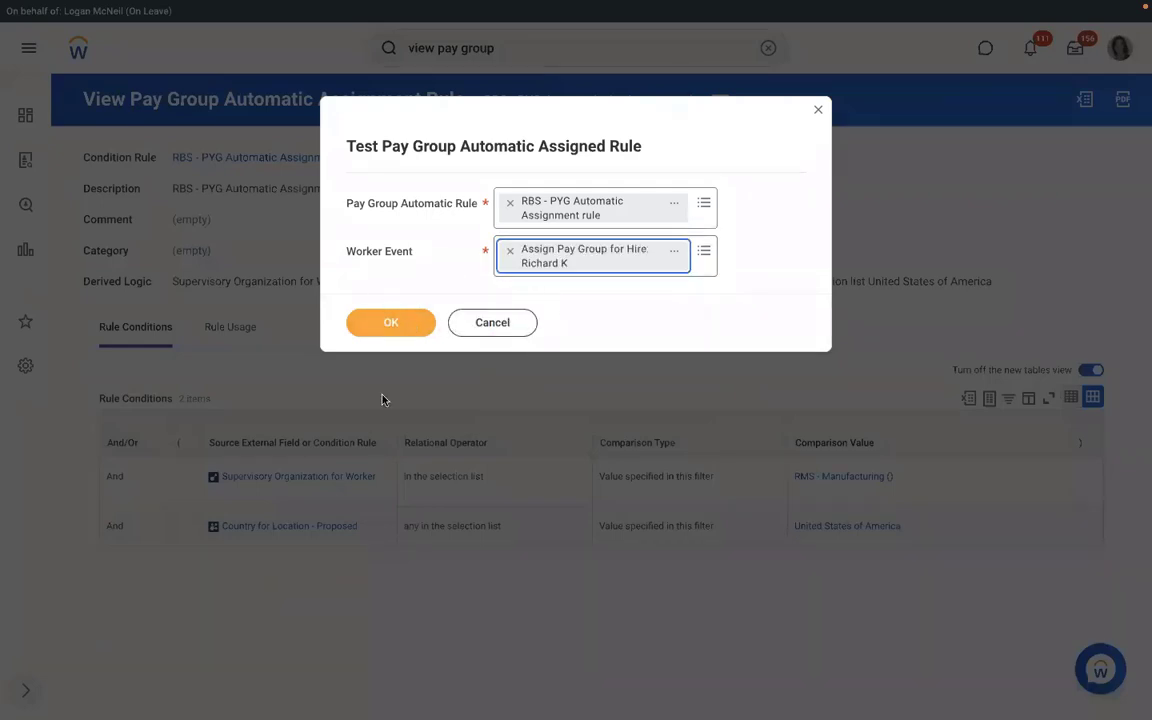
pyautogui.click(404, 326)
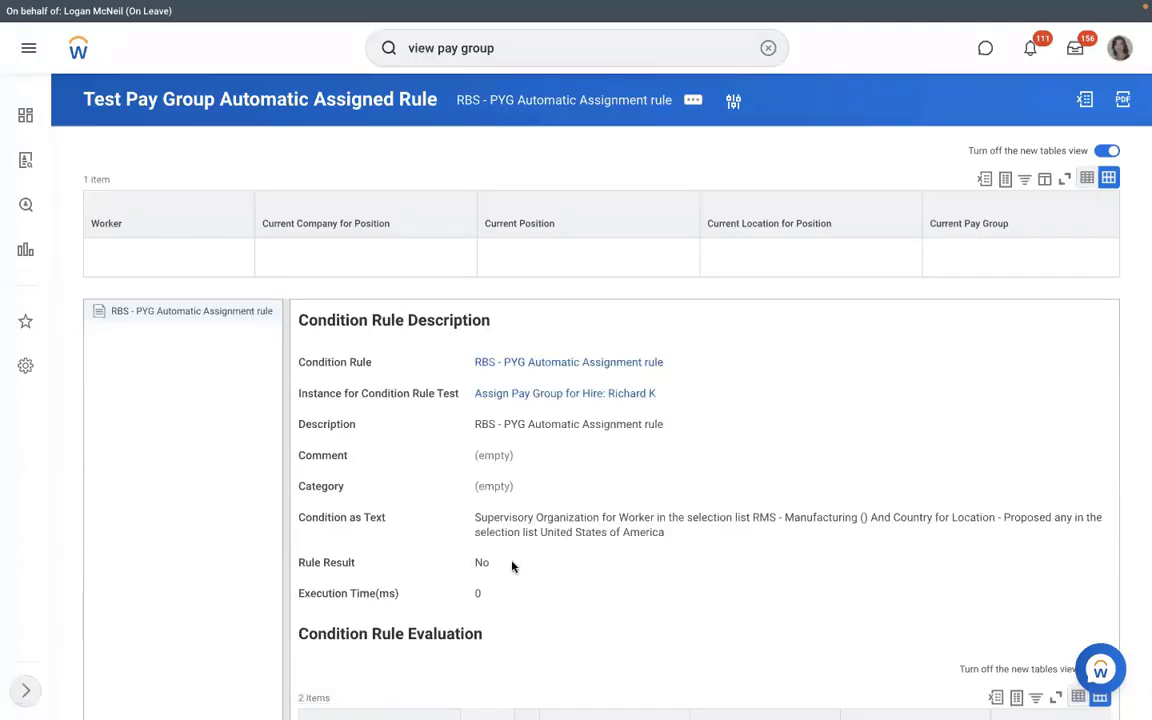
pyautogui.moveTo(512, 566); pyautogui.dragTo(451, 563)
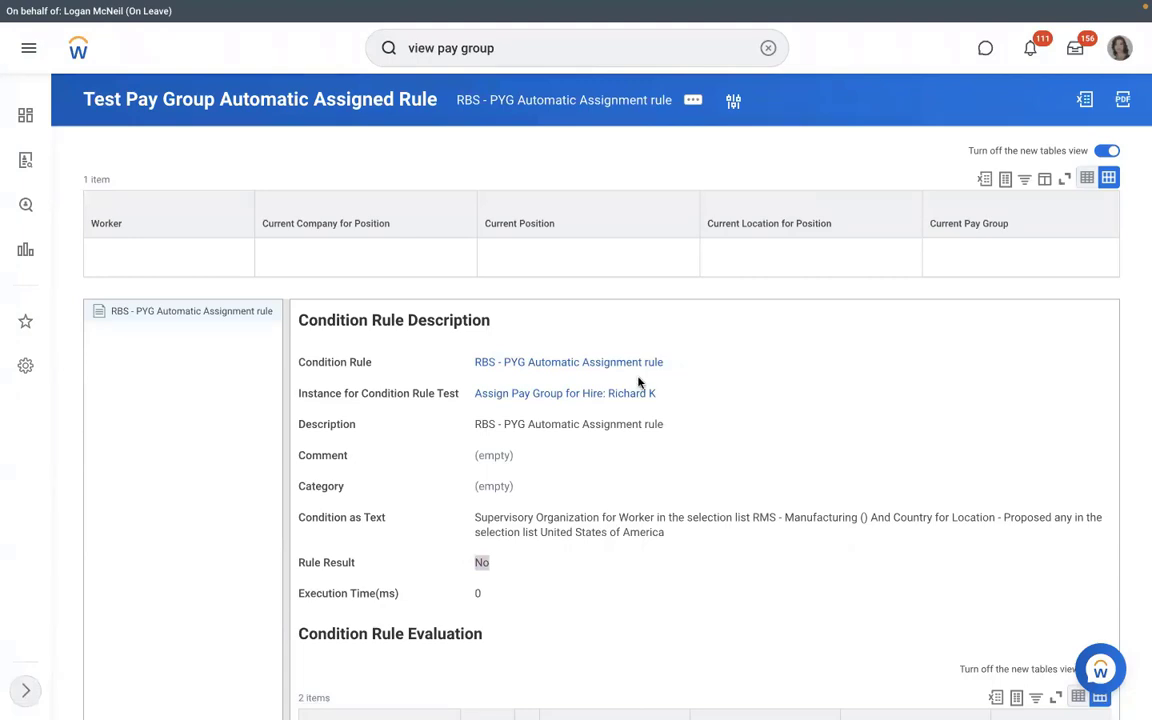
# - Edit the RBS - PYG Automatic Assignment condition rule and remove its Supervisory Organization for Worker source
pyautogui.click(562, 363)
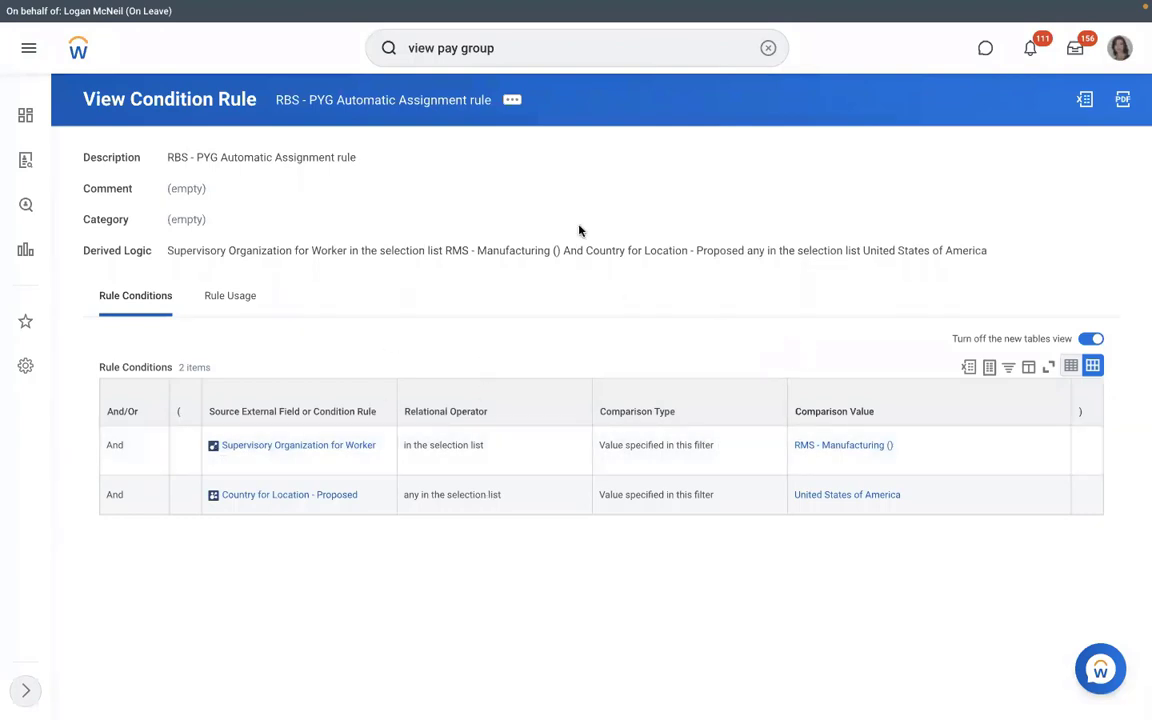
pyautogui.click(512, 101)
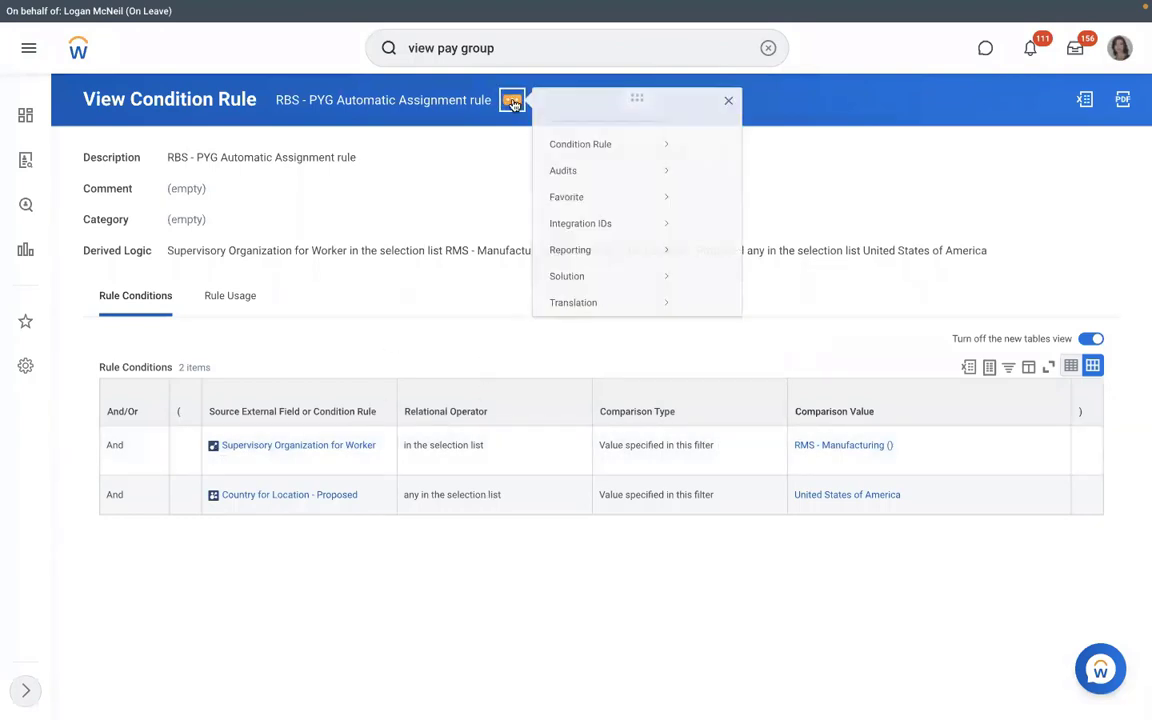
pyautogui.moveTo(707, 144)
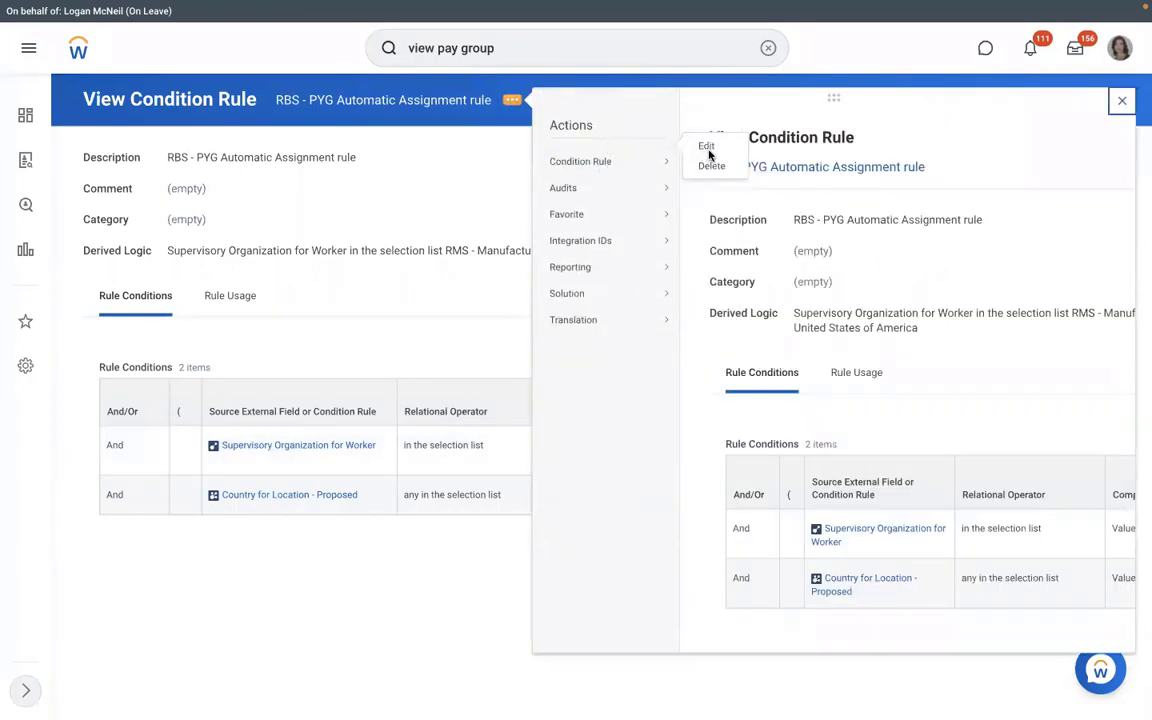
pyautogui.moveTo(620, 187)
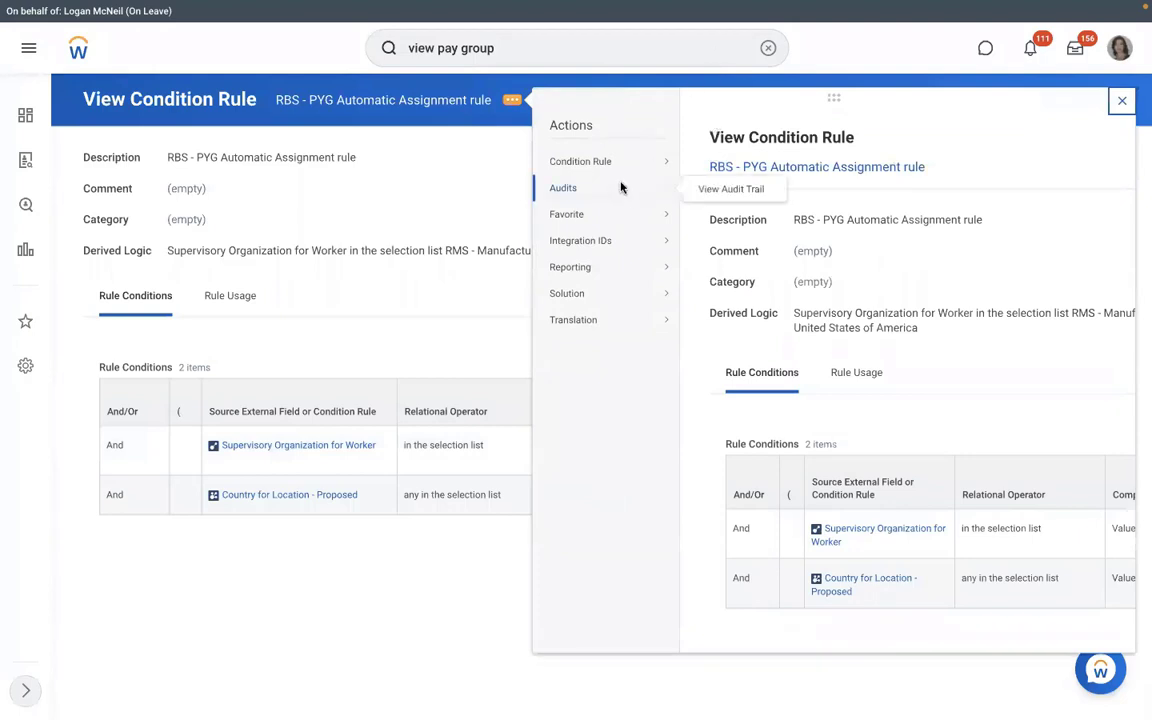
pyautogui.moveTo(640, 158)
pyautogui.click(709, 165)
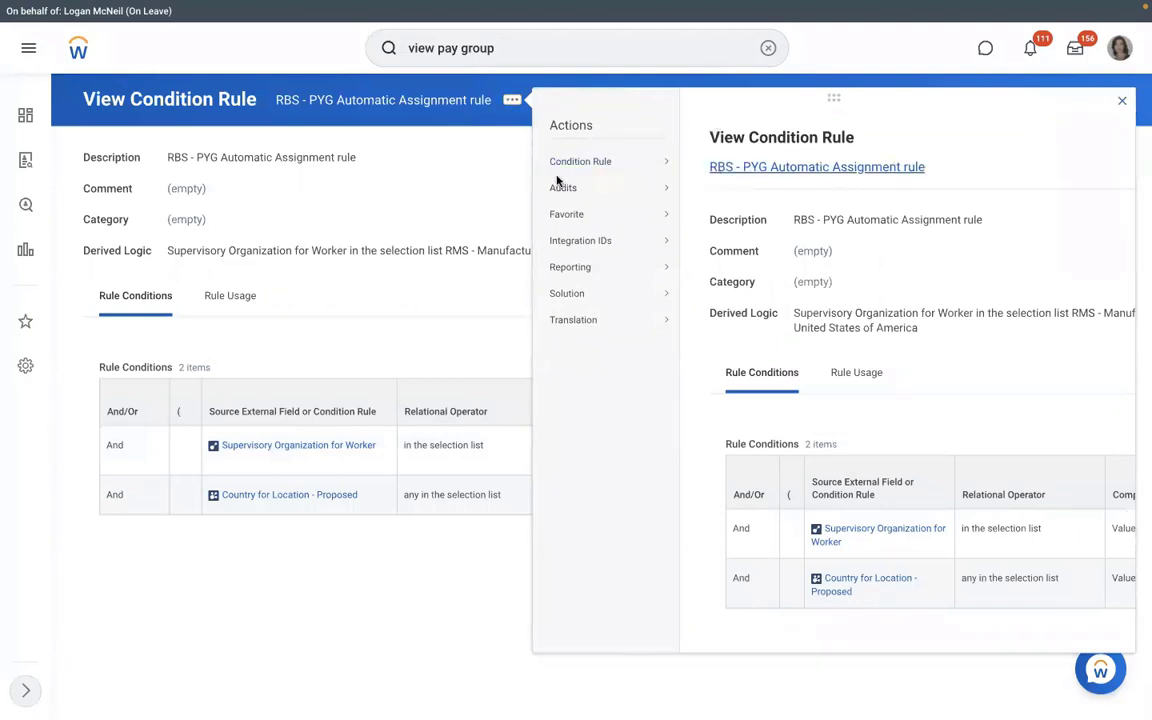
pyautogui.click(492, 503)
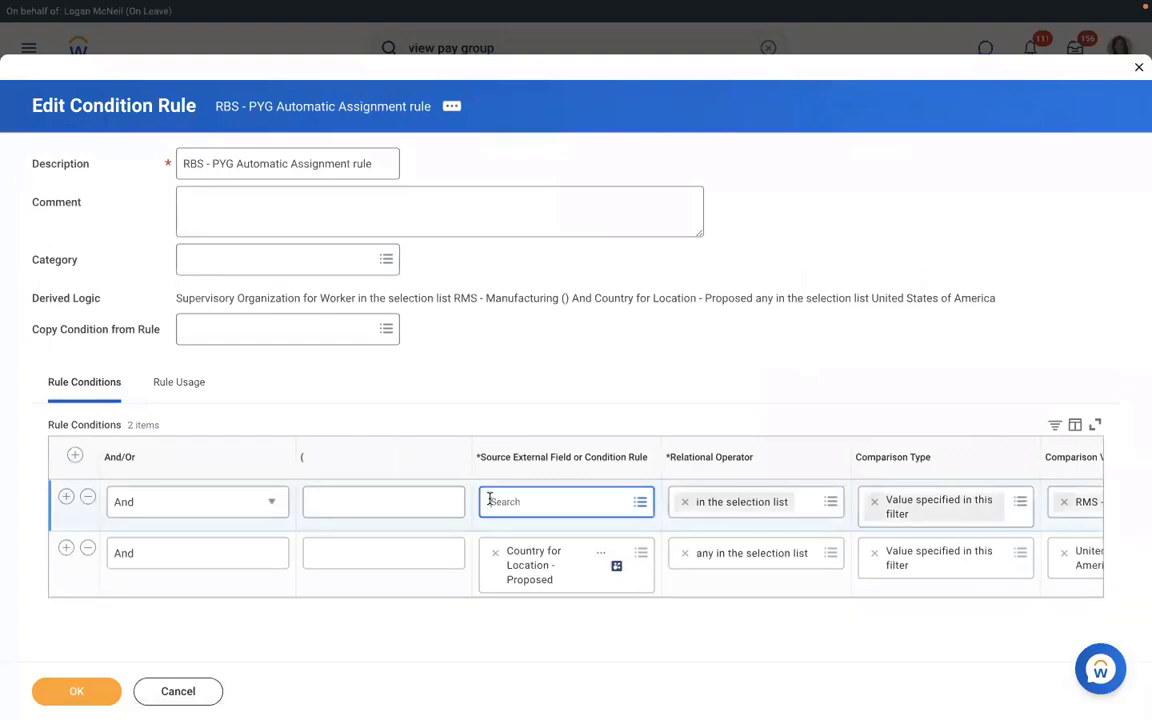
# - Set the first condition to Supervisory Organization - Proposed with value RMS - Manufacturing
pyautogui.write('supervisory org')
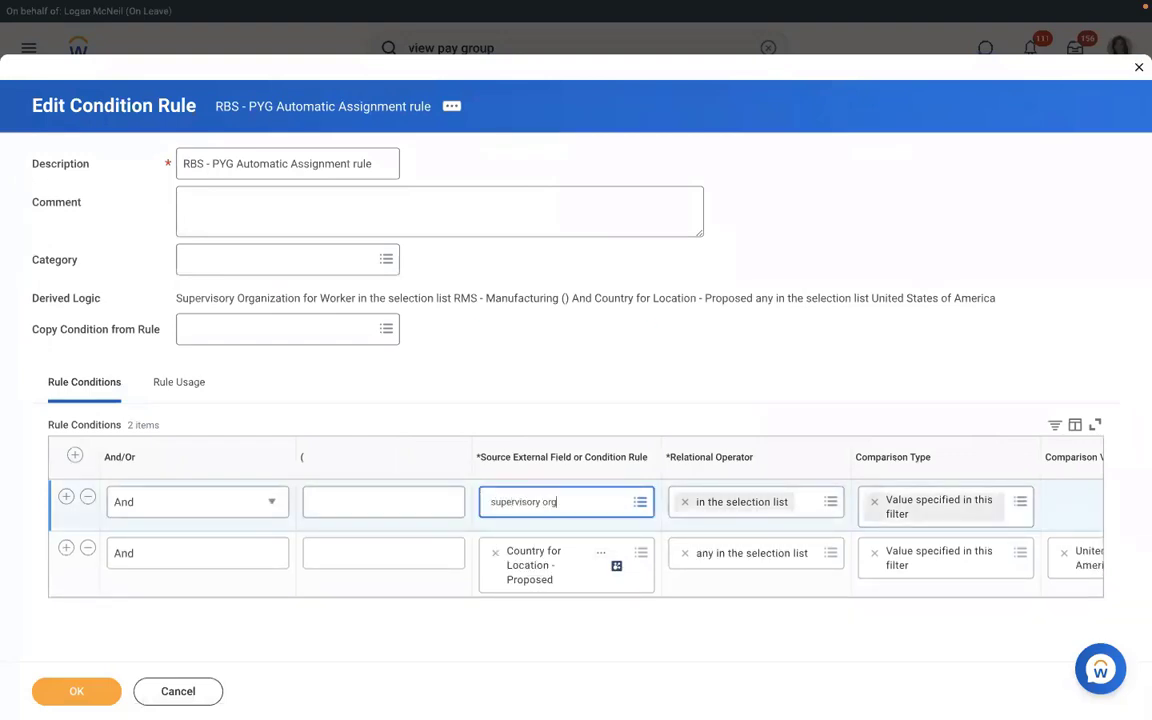
pyautogui.press('Return')
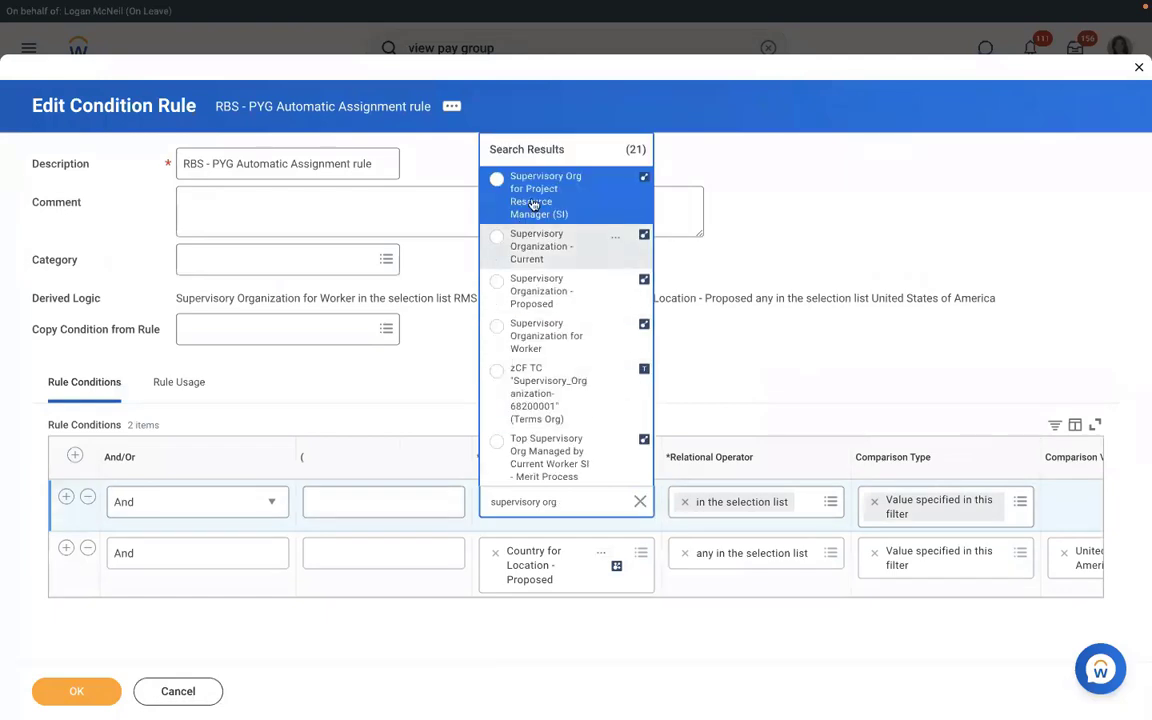
pyautogui.click(536, 290)
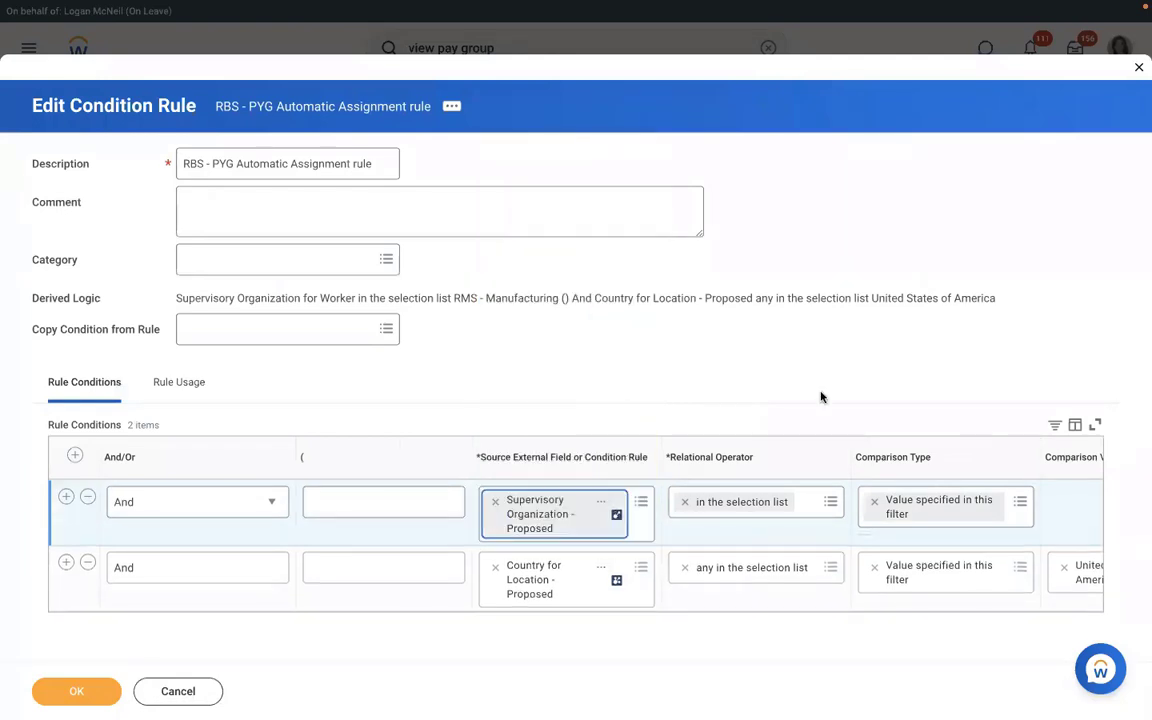
pyautogui.click(1073, 501)
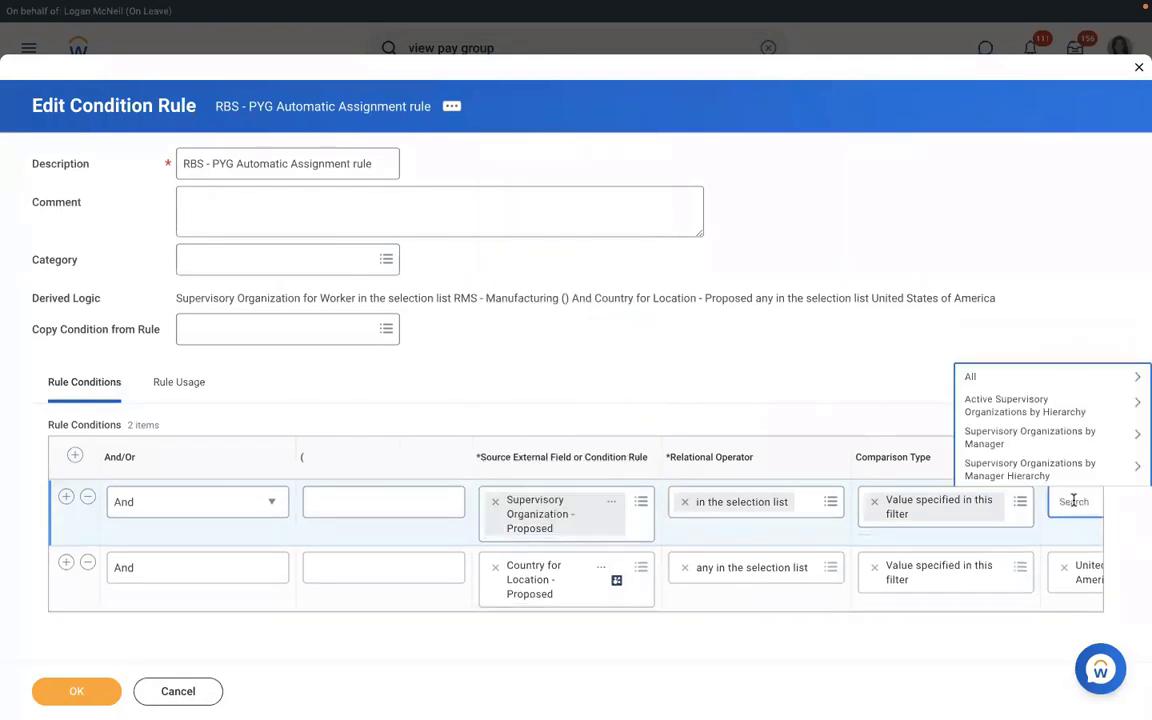
pyautogui.write('rms')
pyautogui.press('Return')
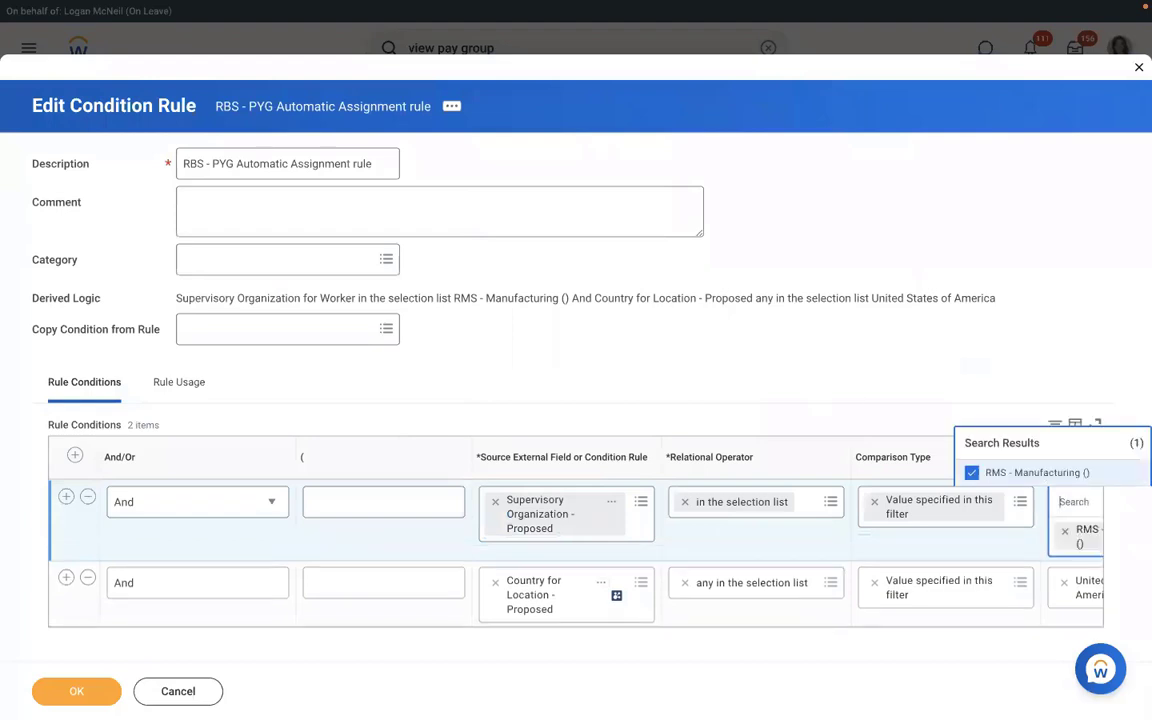
pyautogui.click(878, 332)
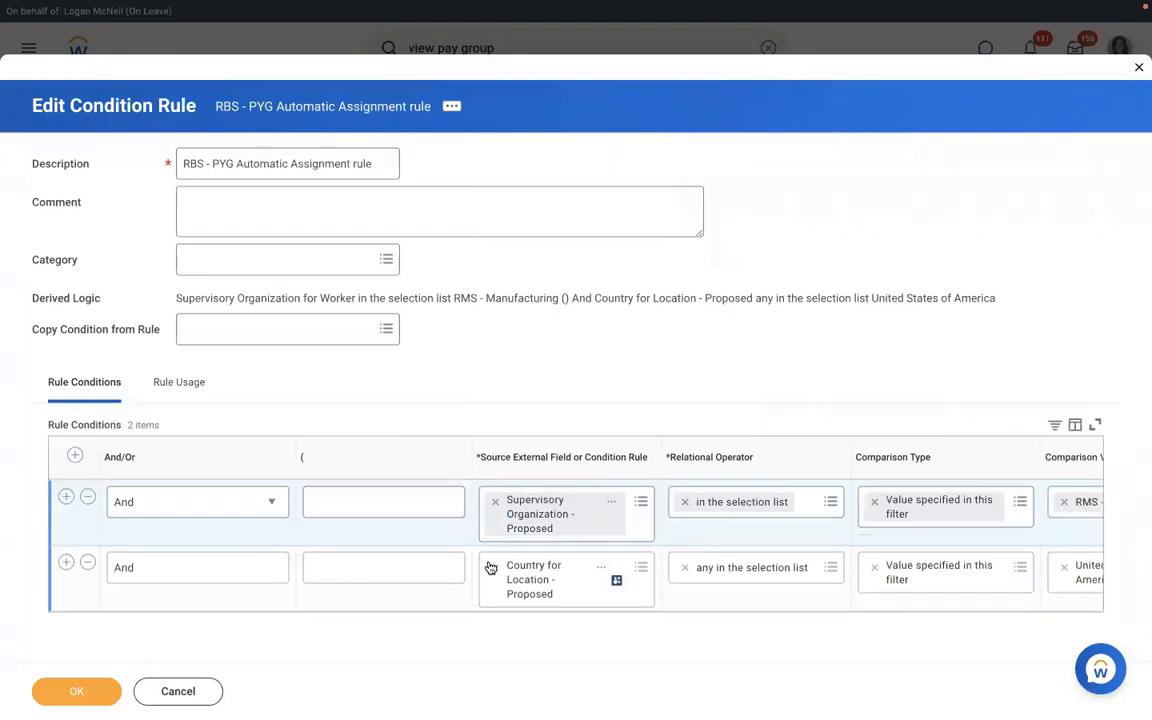
# - Set the second condition to Country for Location - Proposed with United States of America, and save
pyautogui.click(538, 566)
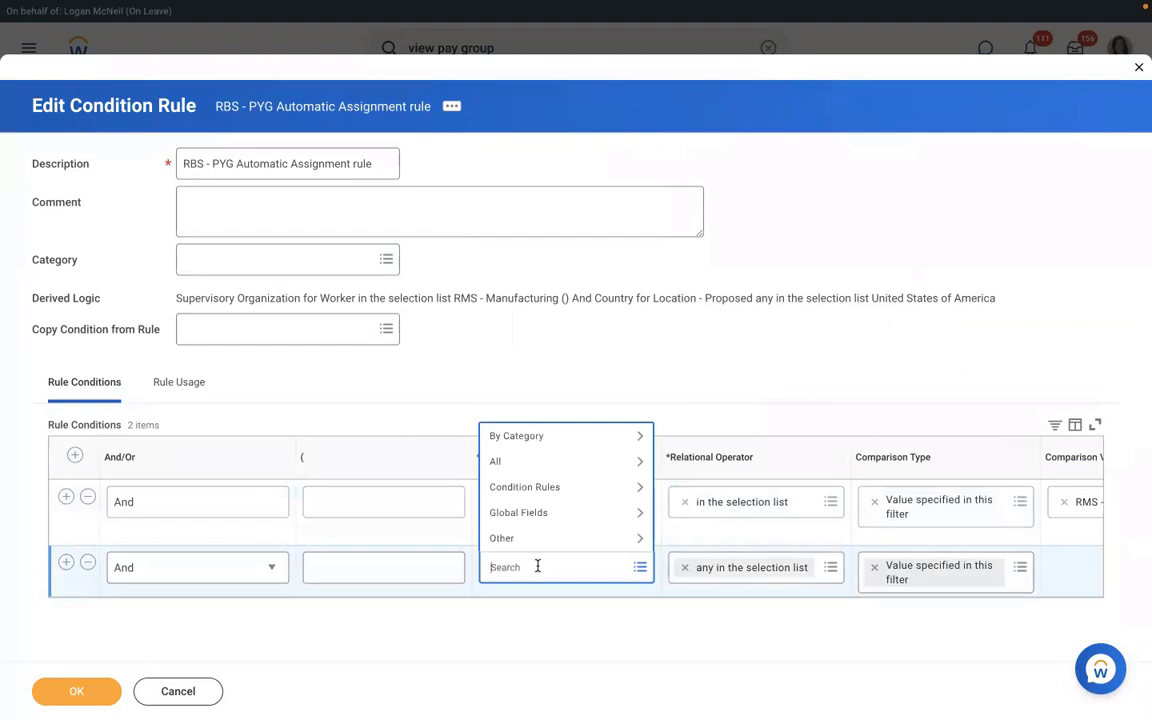
pyautogui.write('l')
pyautogui.press('BackSpace')
pyautogui.write('country')
pyautogui.press('Return')
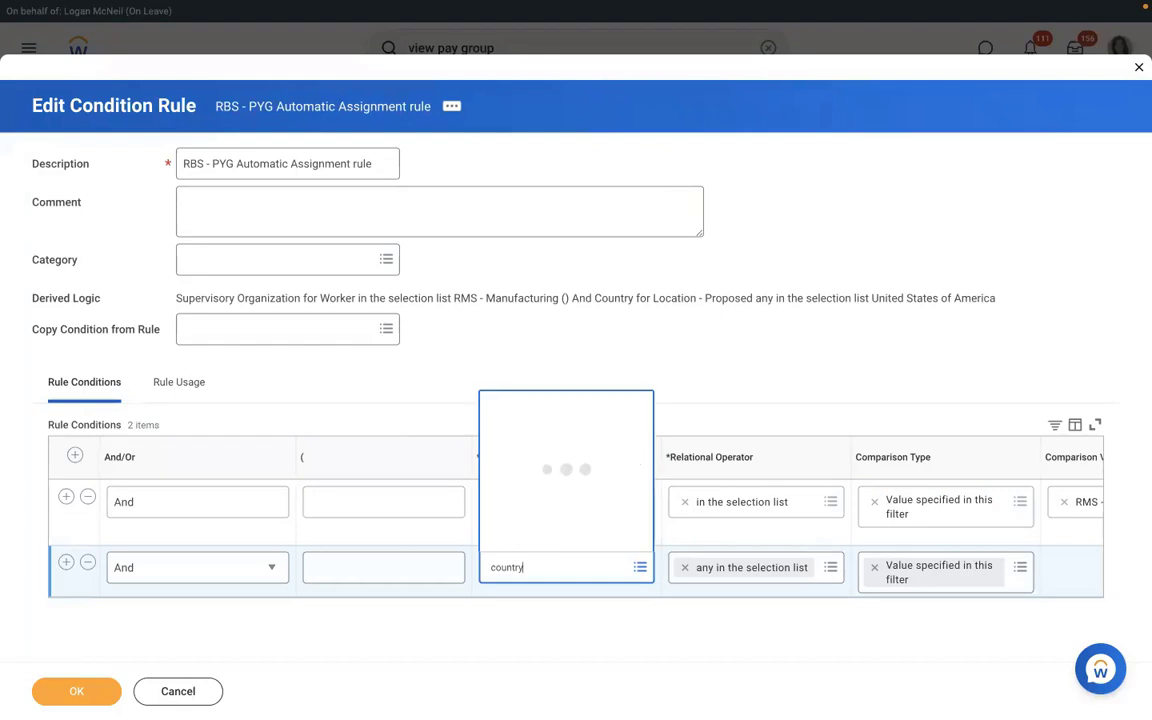
pyautogui.press('Down')
pyautogui.press('Down')
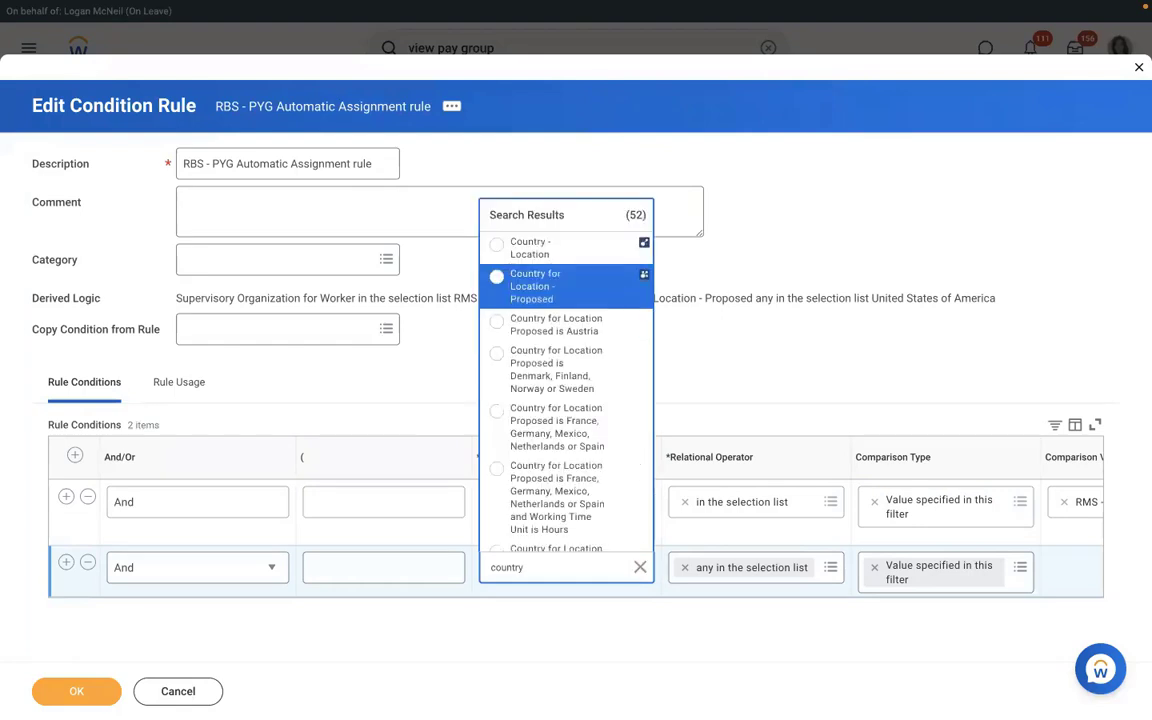
pyautogui.press('Up')
pyautogui.press('Return')
pyautogui.click(1070, 567)
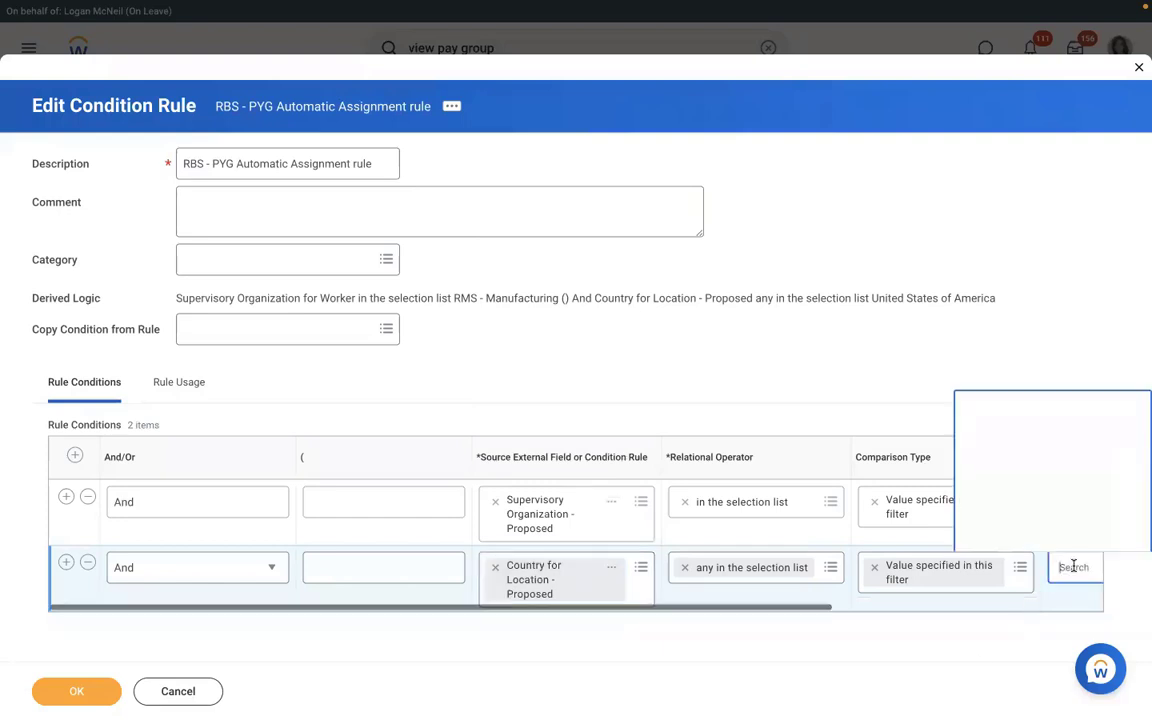
pyautogui.write('USA')
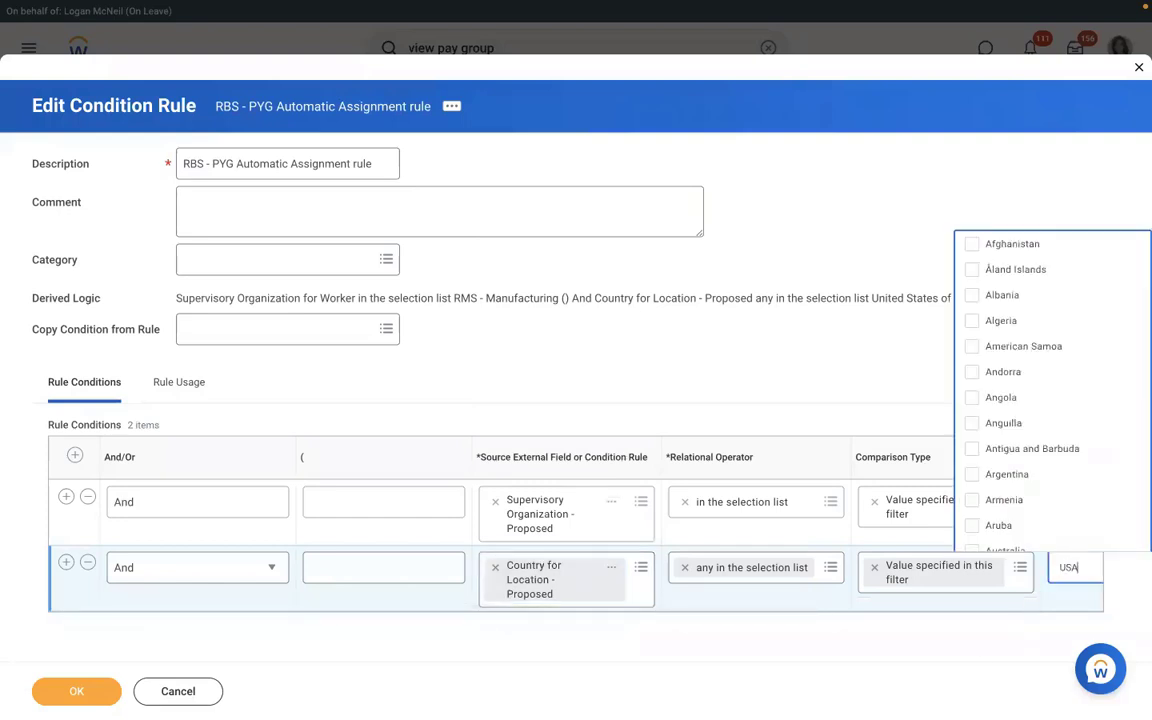
pyautogui.press('Return')
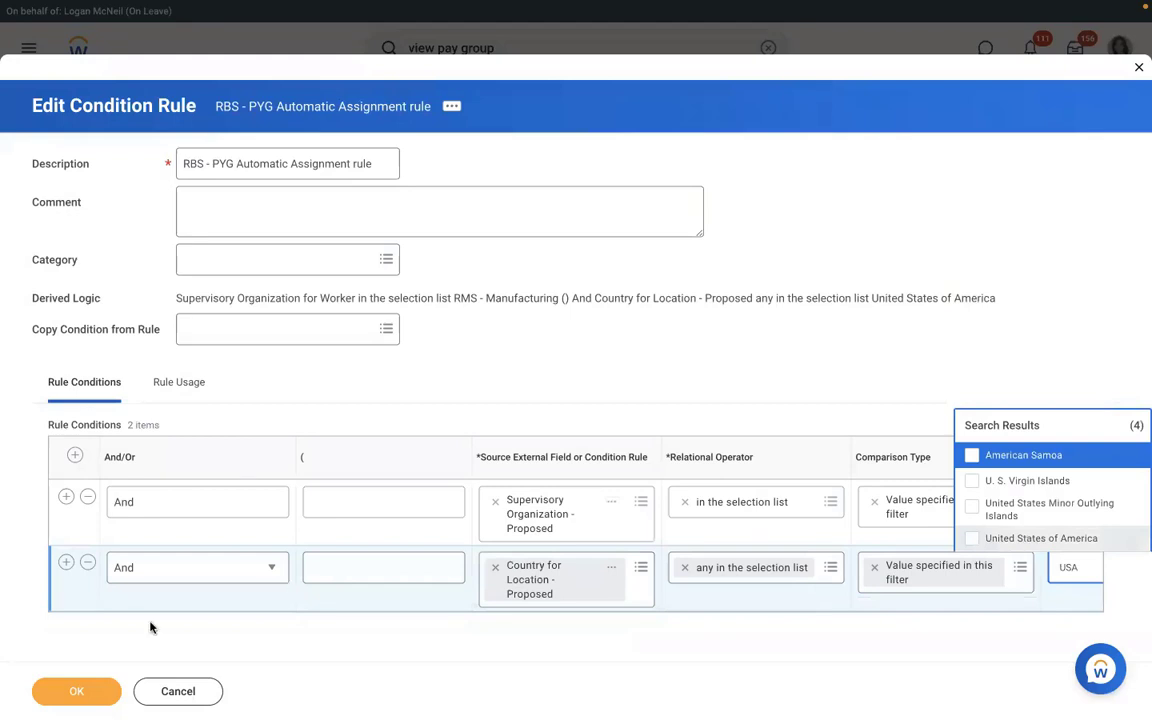
pyautogui.click(75, 695)
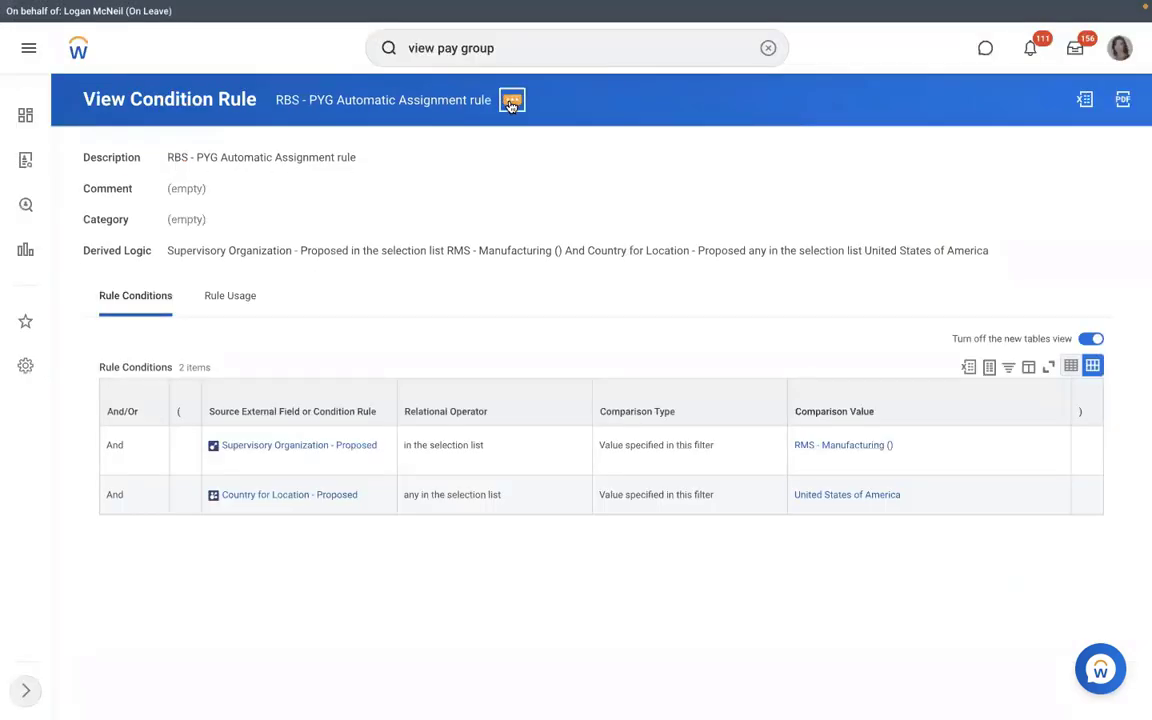
# - Review the updated condition rule page, then rerun the 'view pay group' search
pyautogui.click(511, 104)
pyautogui.moveTo(604, 170)
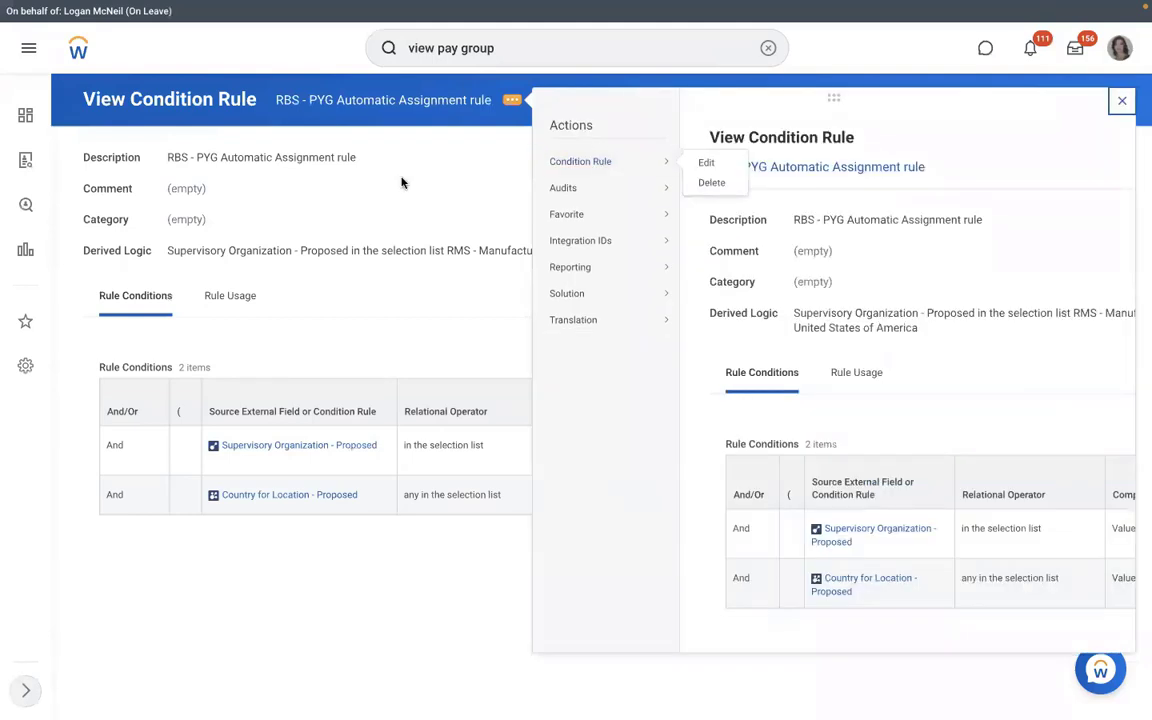
pyautogui.click(346, 103)
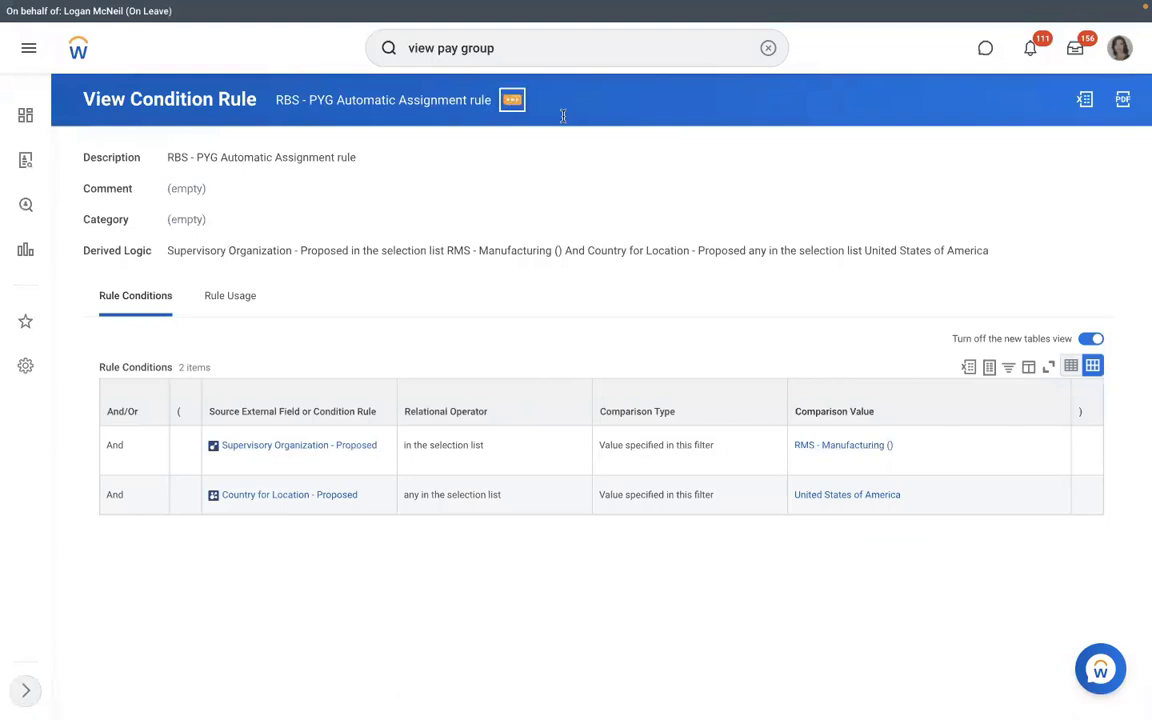
pyautogui.moveTo(601, 163)
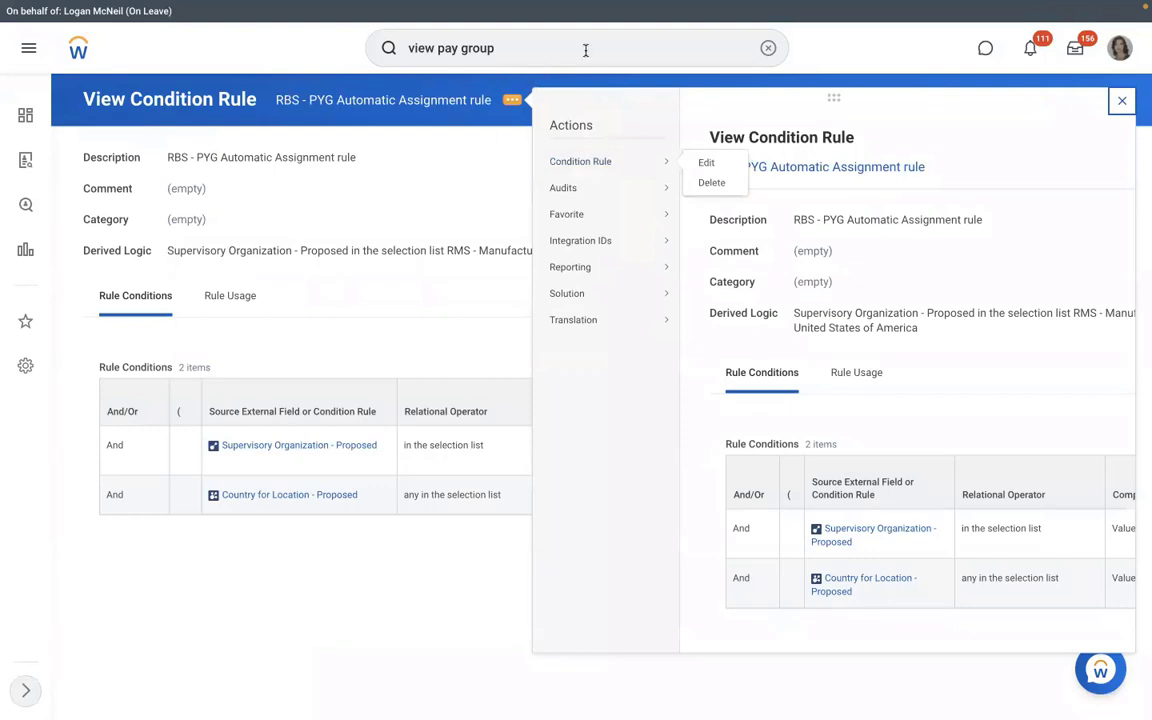
pyautogui.press('Return')
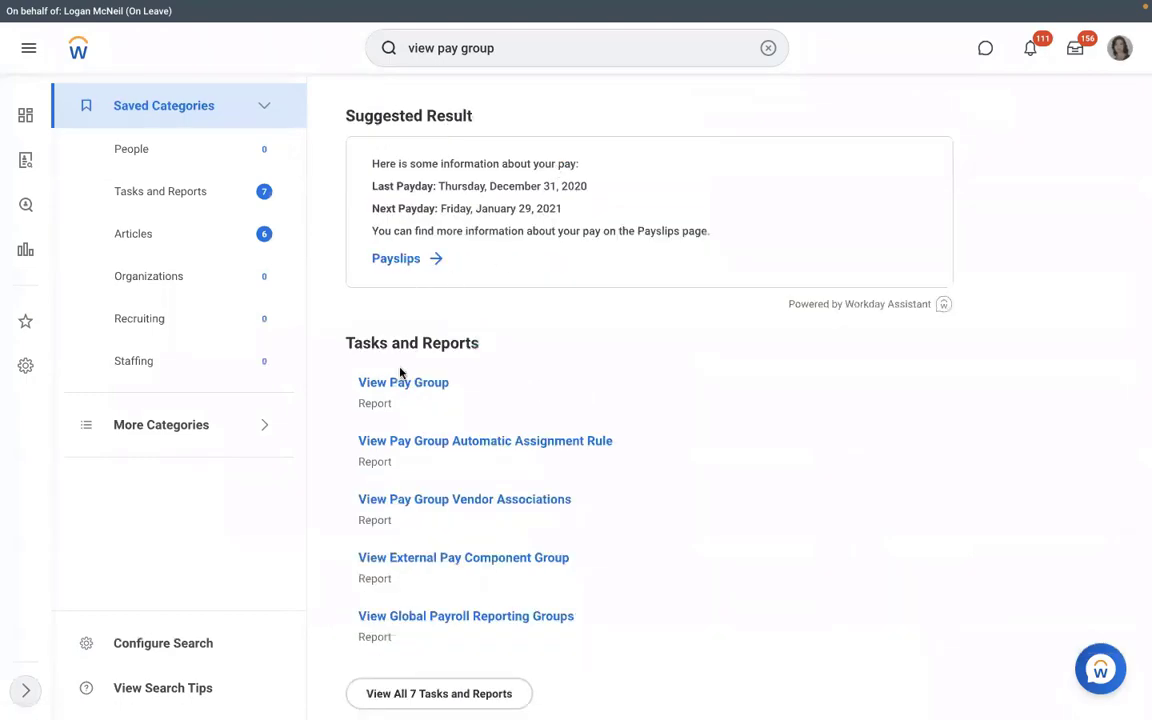
# - Find the RBS - Monthly PYG pay group via View Pay Group, review its assignment rule, and choose Edit Organization
pyautogui.click(396, 384)
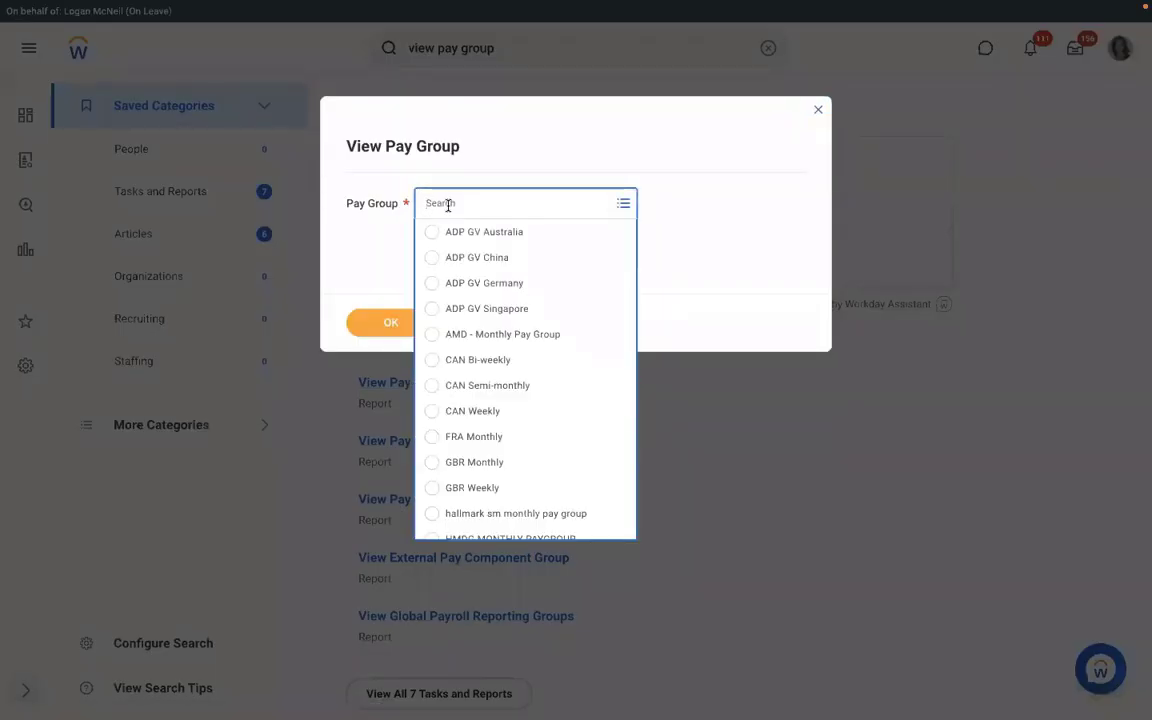
pyautogui.write('RMD')
pyautogui.press('Return')
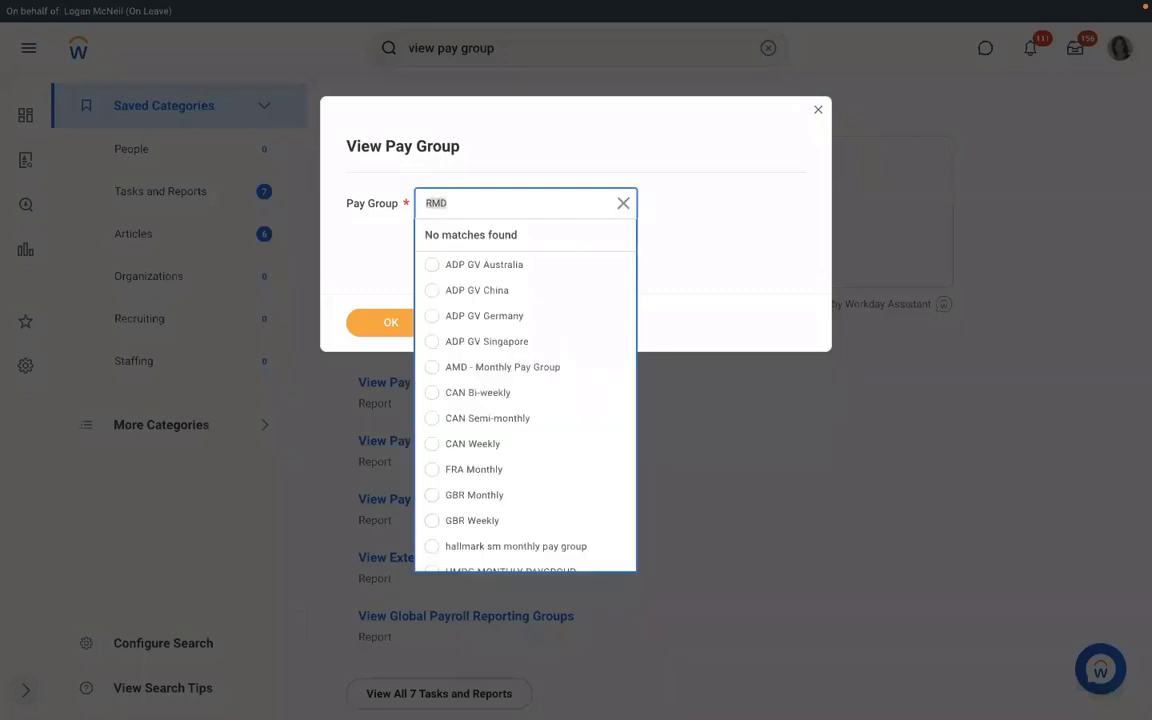
pyautogui.write('RBS')
pyautogui.press('Return')
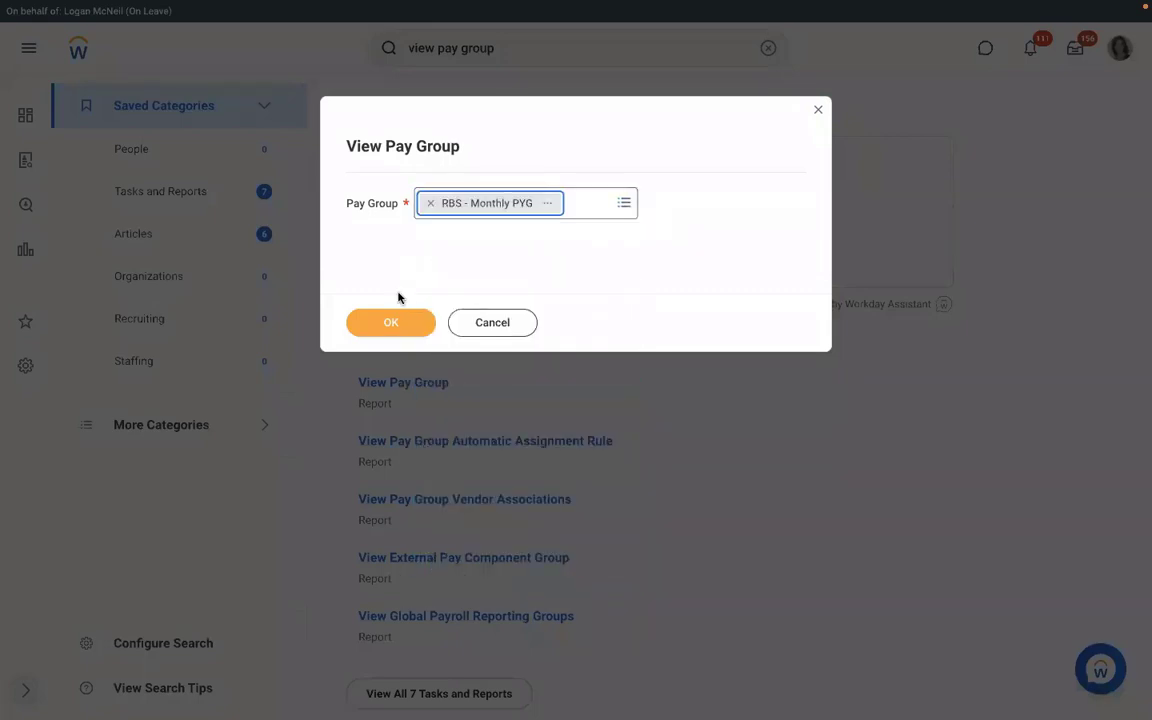
pyautogui.click(391, 318)
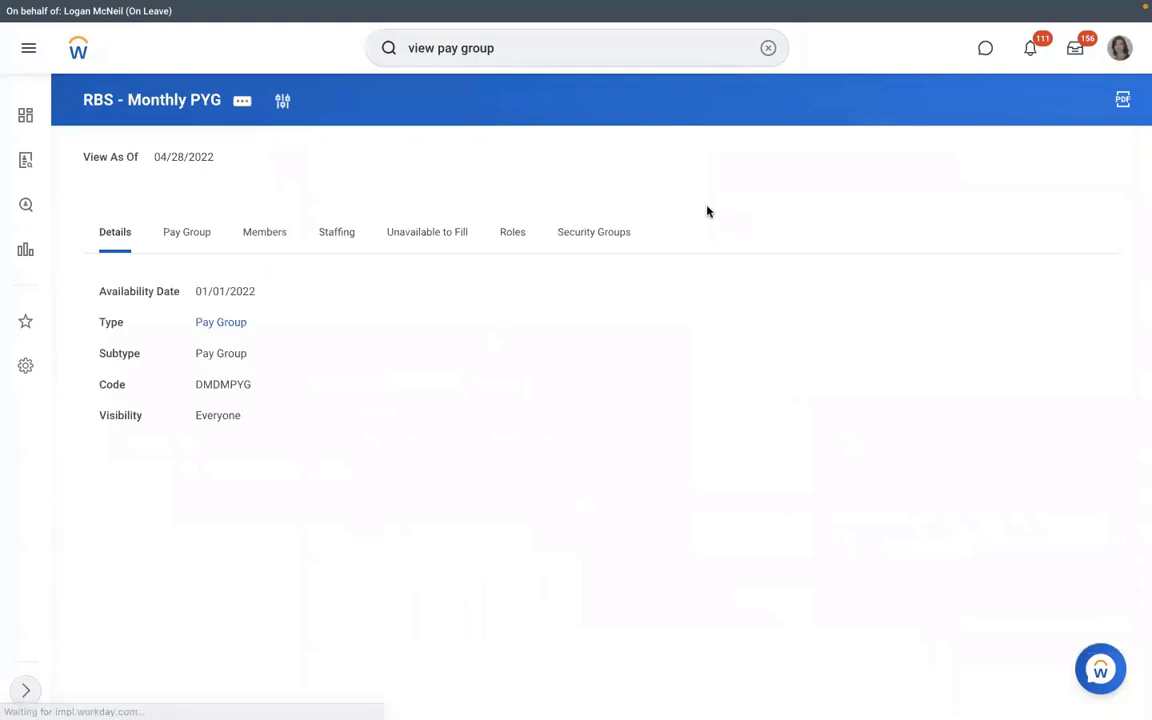
pyautogui.click(187, 240)
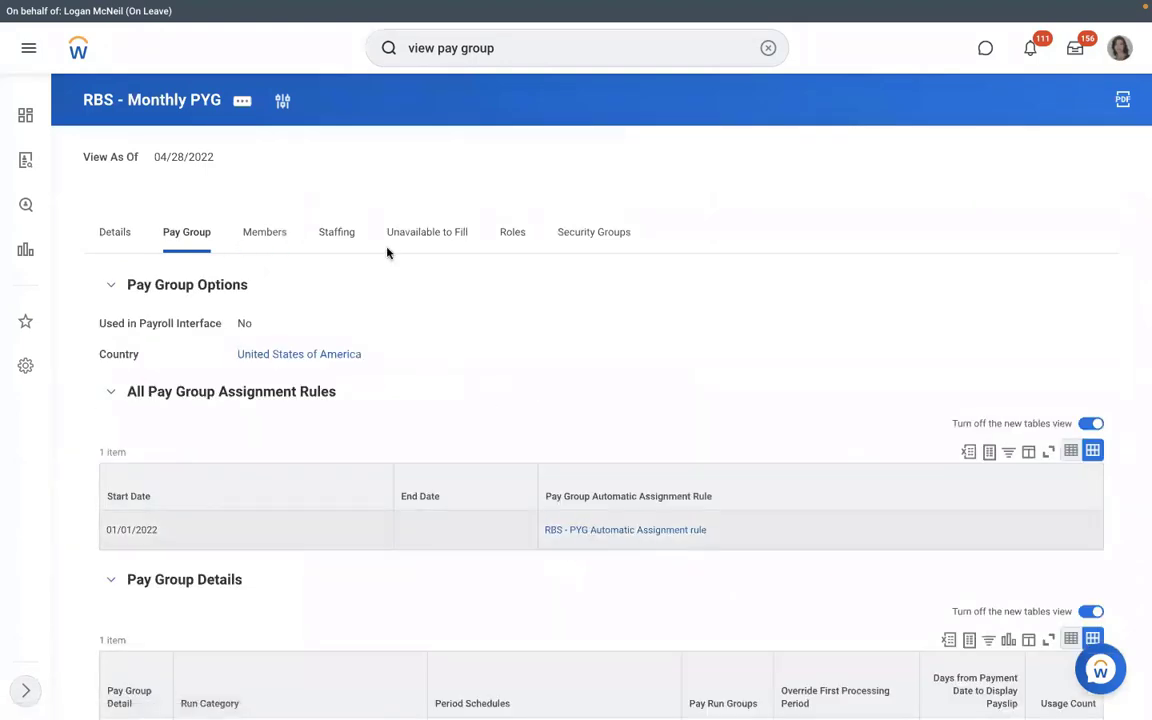
pyautogui.click(242, 101)
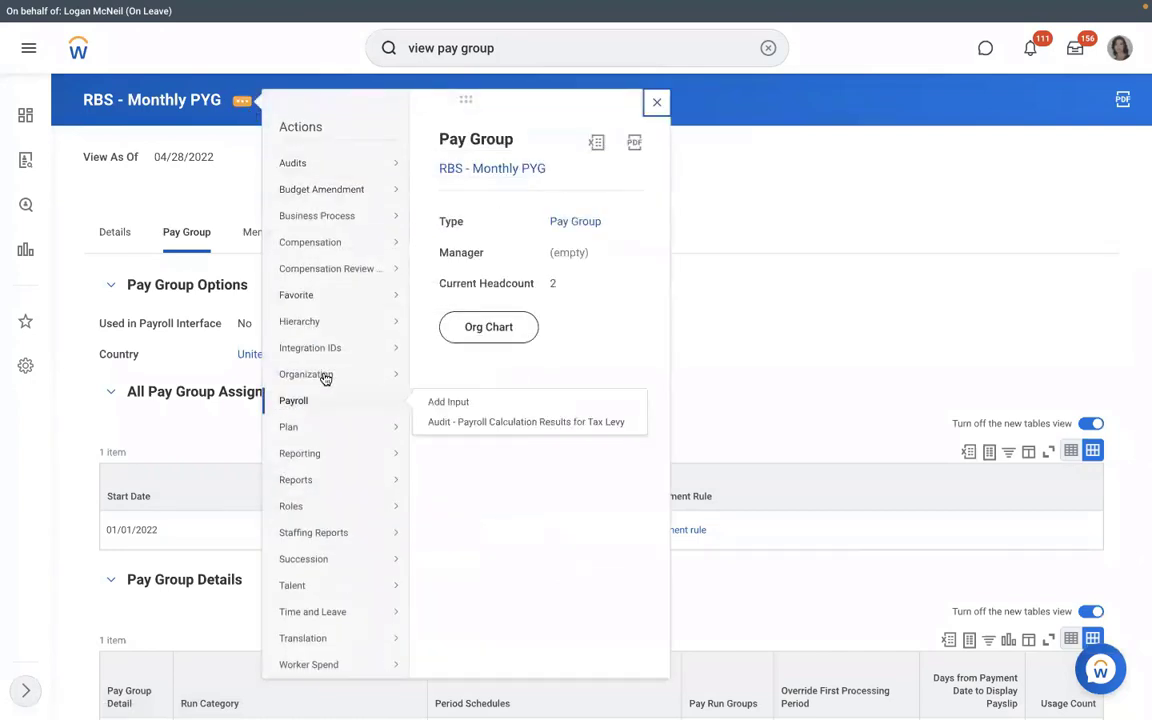
pyautogui.moveTo(324, 375)
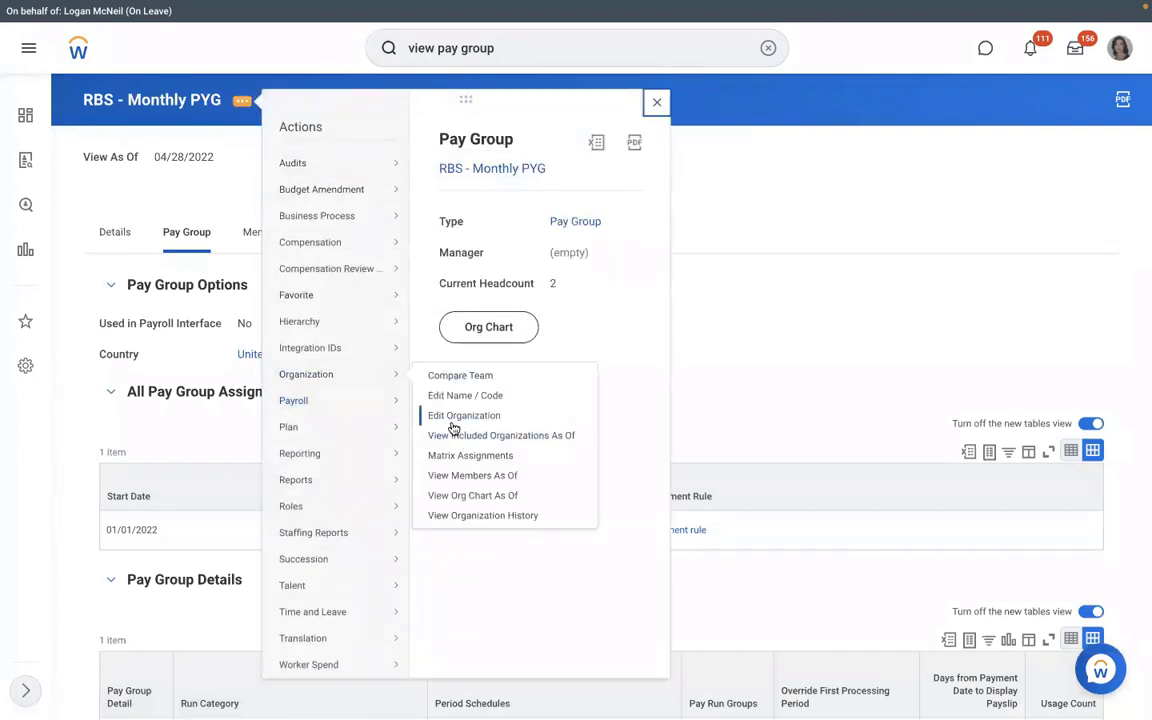
pyautogui.click(453, 422)
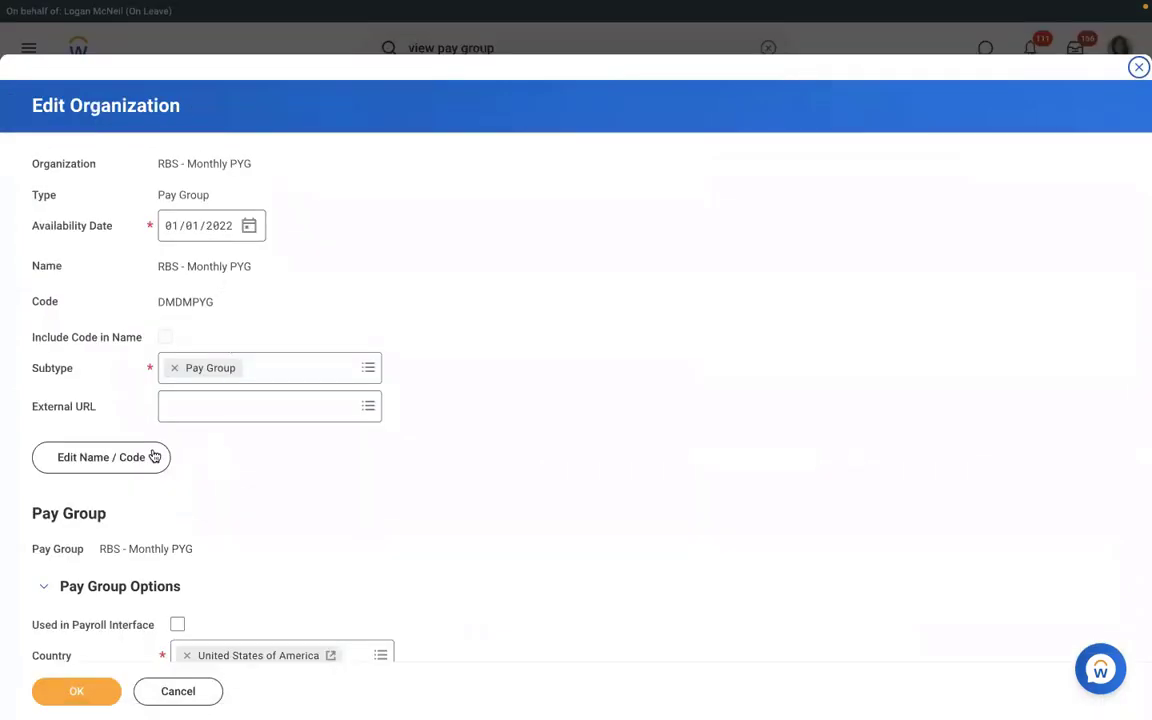
# - Change the pay group name to RMS - Monthly PYG effective 01/01/2022 and view it
pyautogui.click(152, 457)
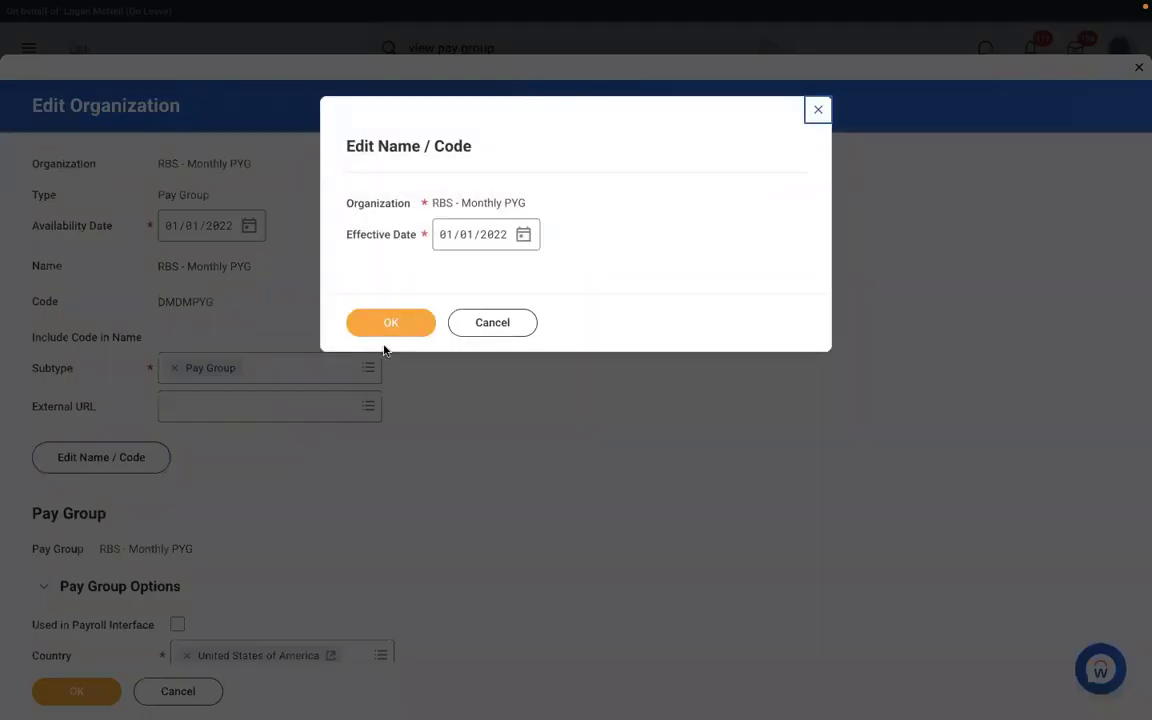
pyautogui.click(373, 331)
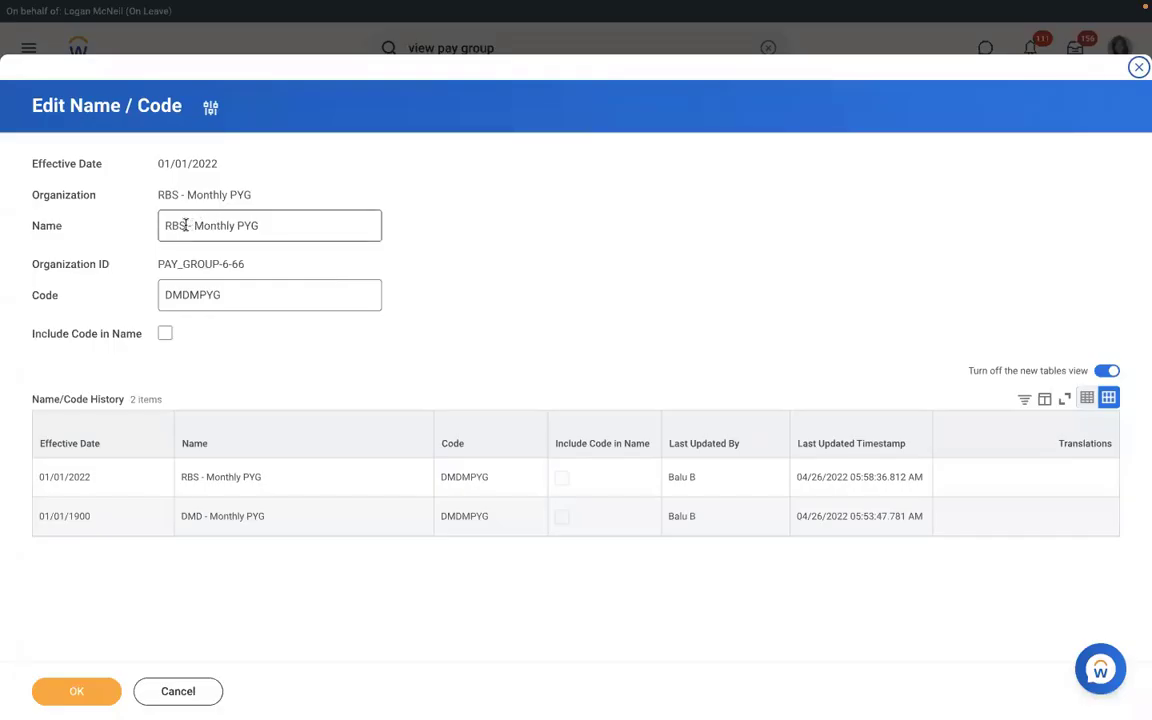
pyautogui.click(185, 225)
pyautogui.press('BackSpace')
pyautogui.press('BackSpace')
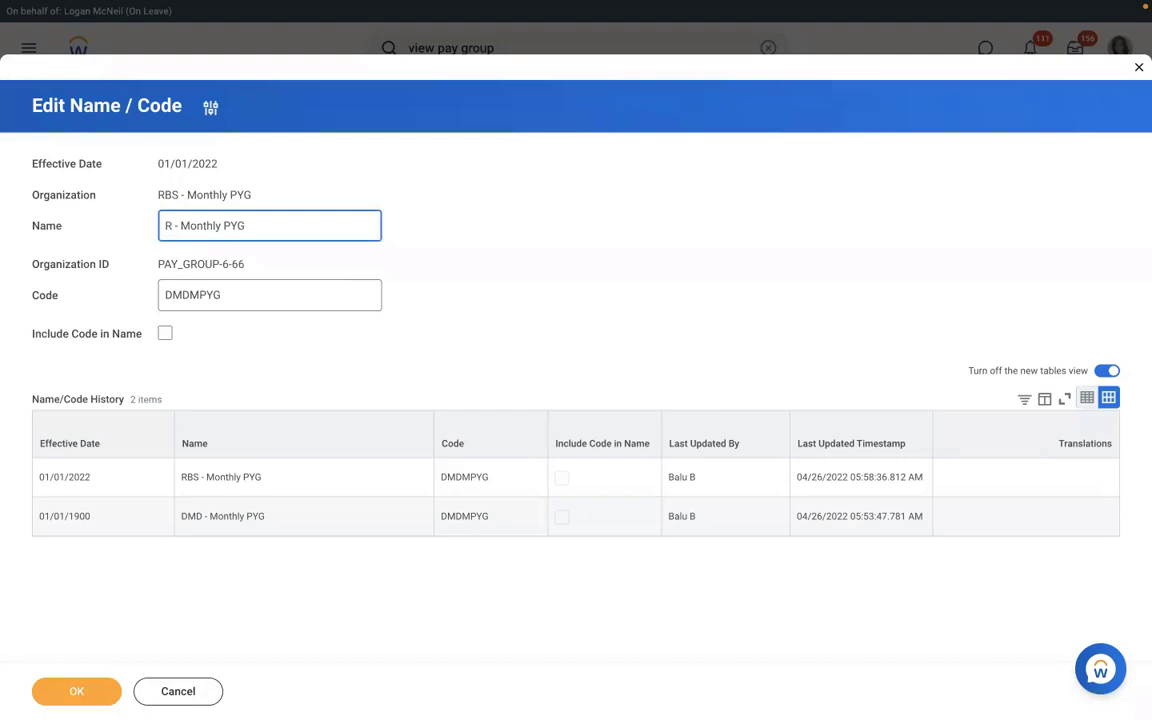
pyautogui.write('MS')
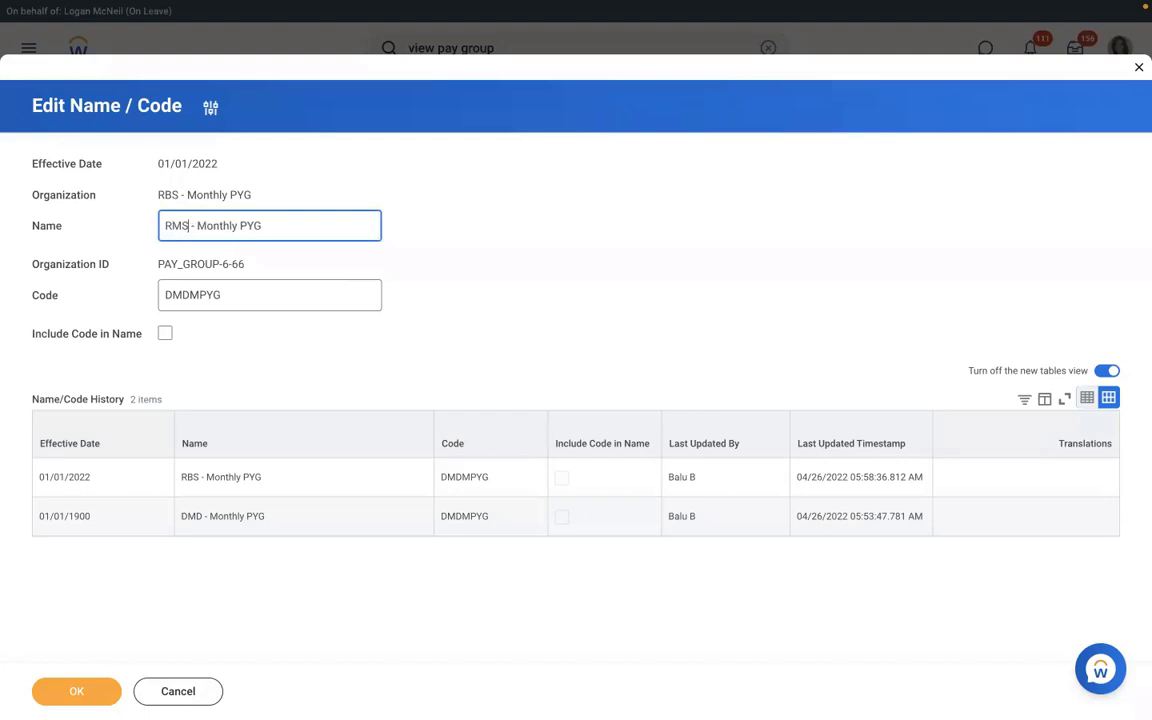
pyautogui.click(76, 692)
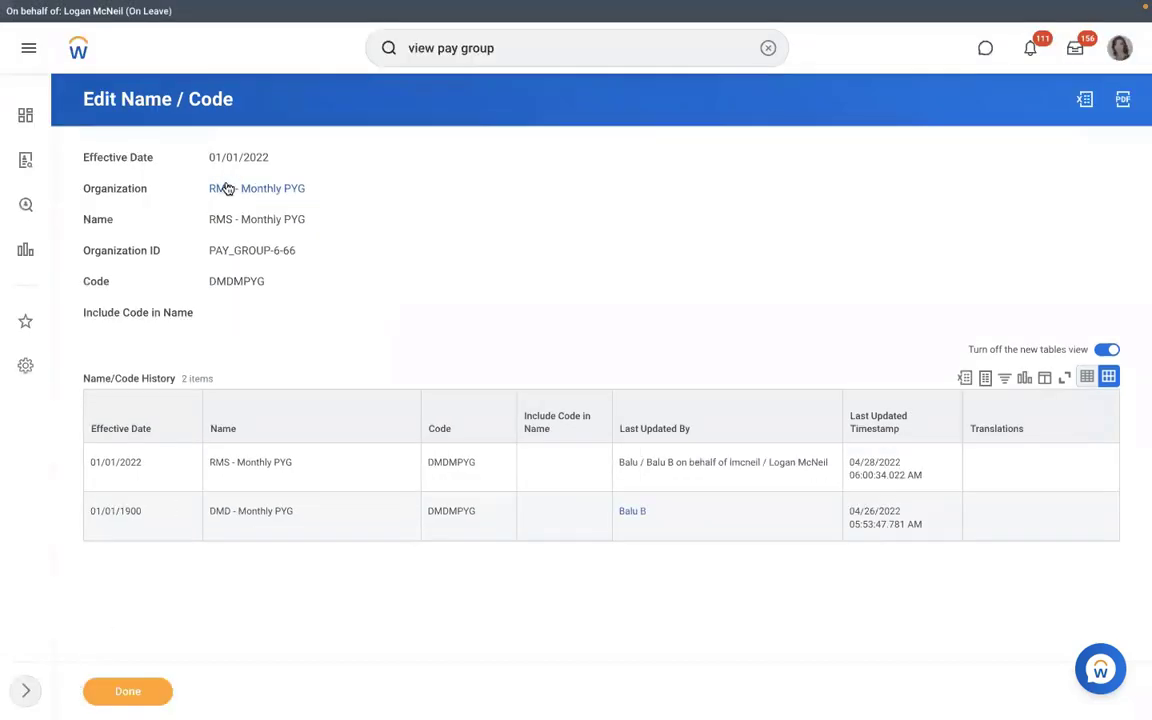
pyautogui.click(226, 188)
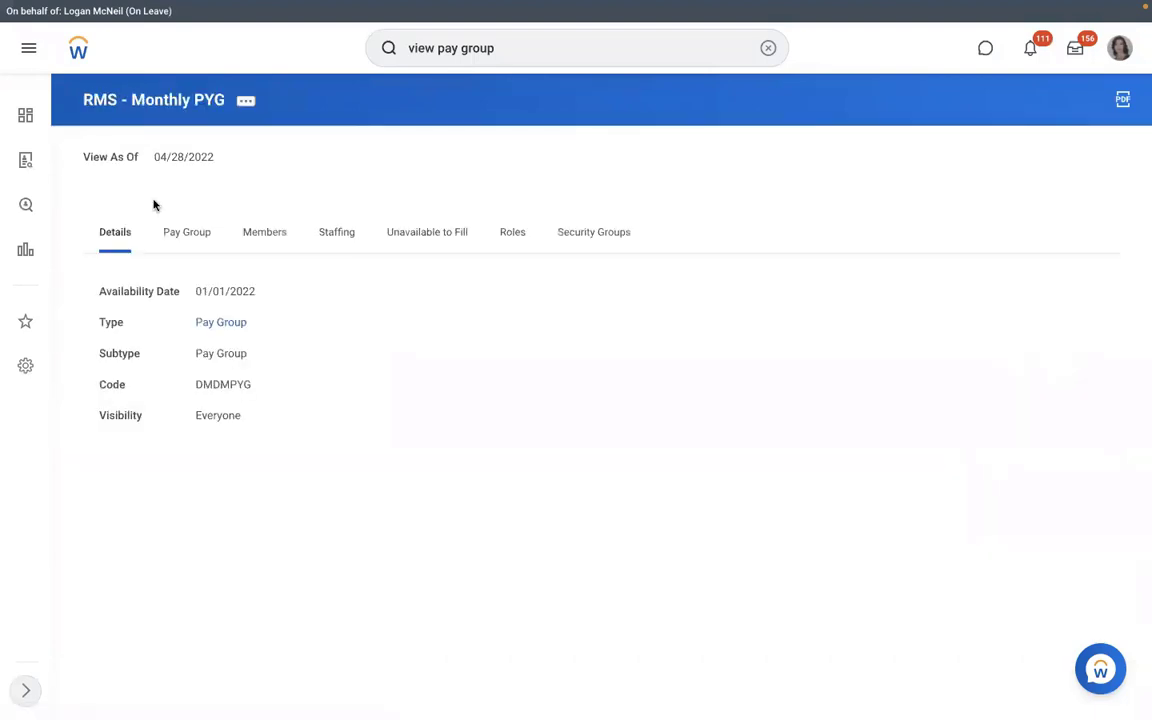
# - Test the automatic assignment rule on the new hire's Assign Pay Group for Hire event, getting Rule Result Yes
pyautogui.click(187, 245)
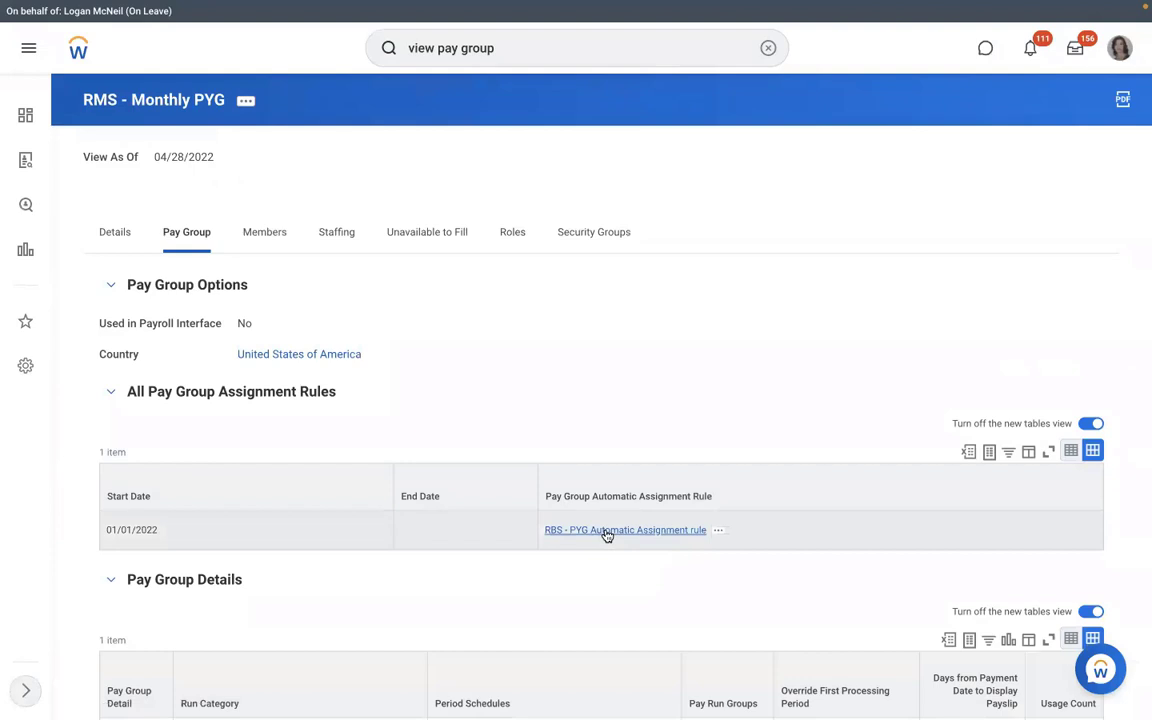
pyautogui.click(718, 530)
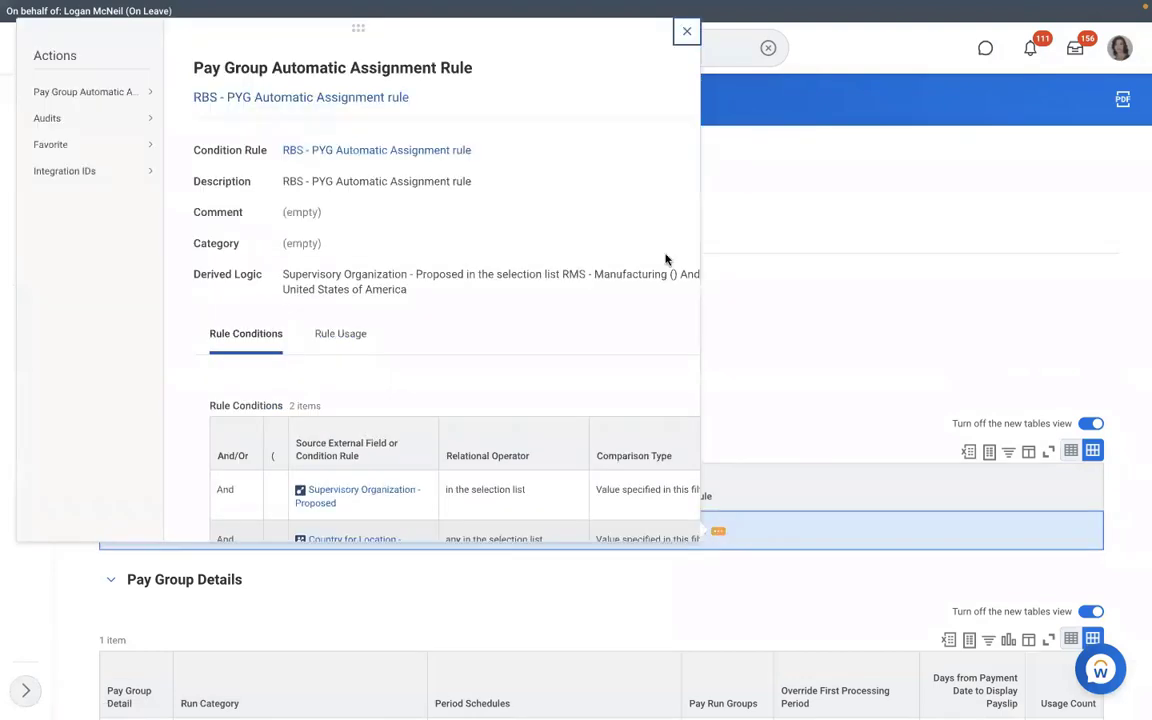
pyautogui.moveTo(129, 95)
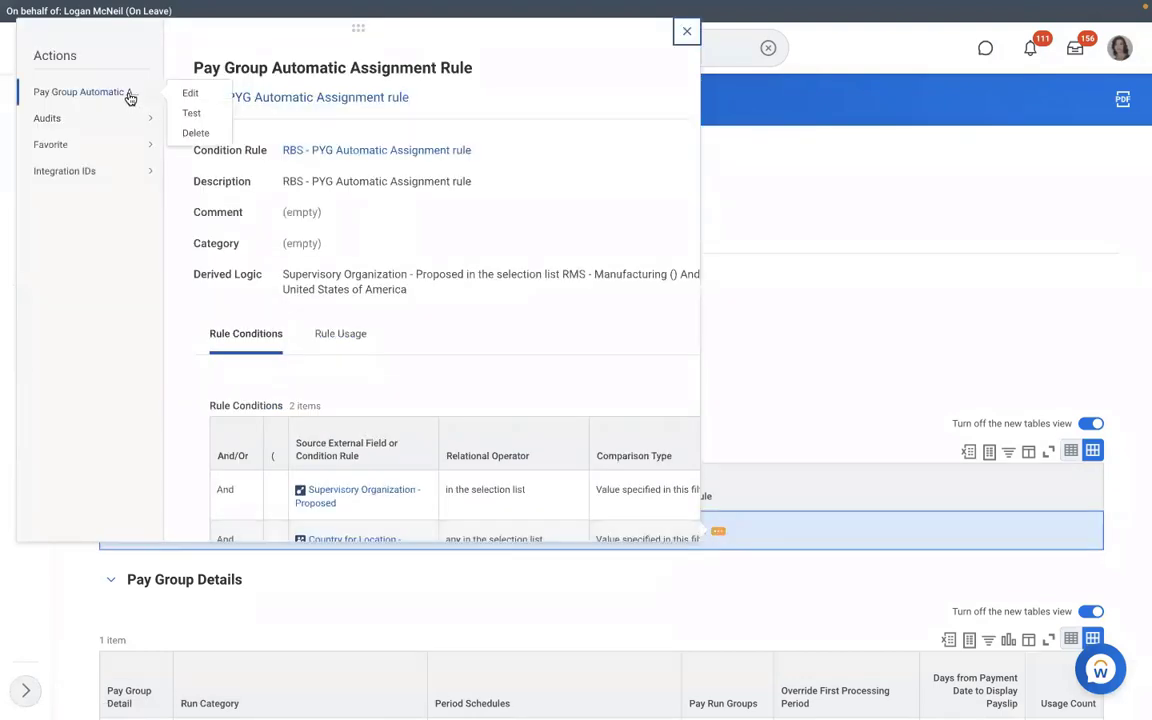
pyautogui.click(189, 114)
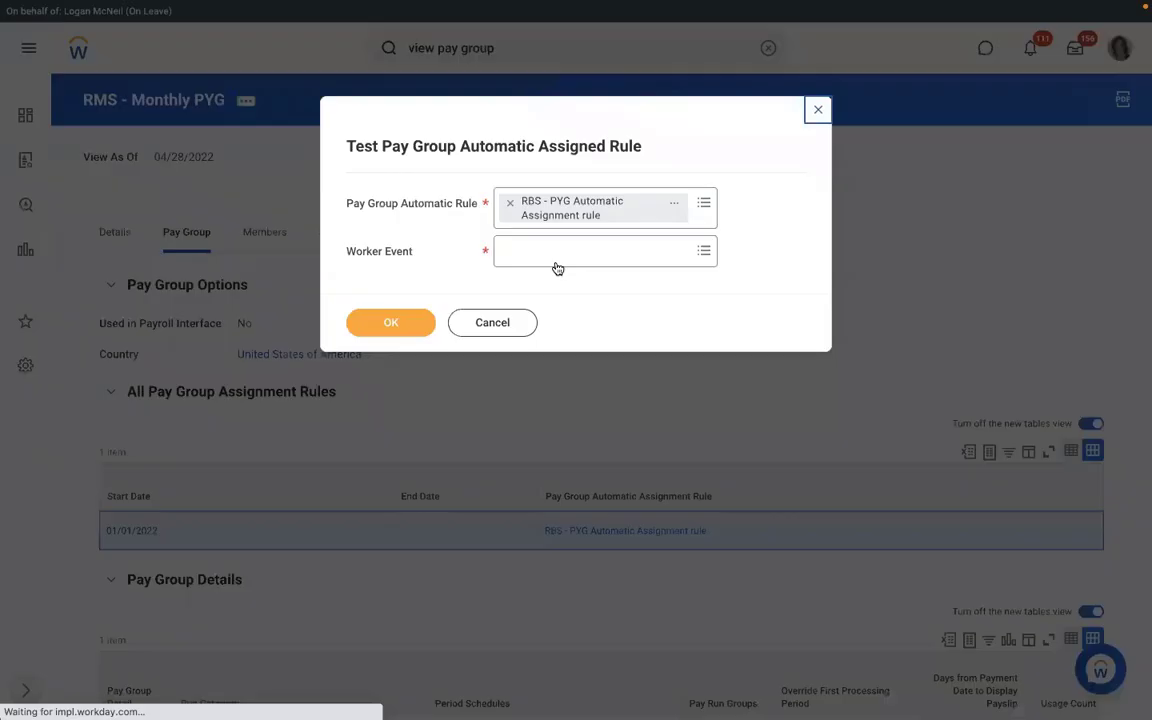
pyautogui.click(542, 252)
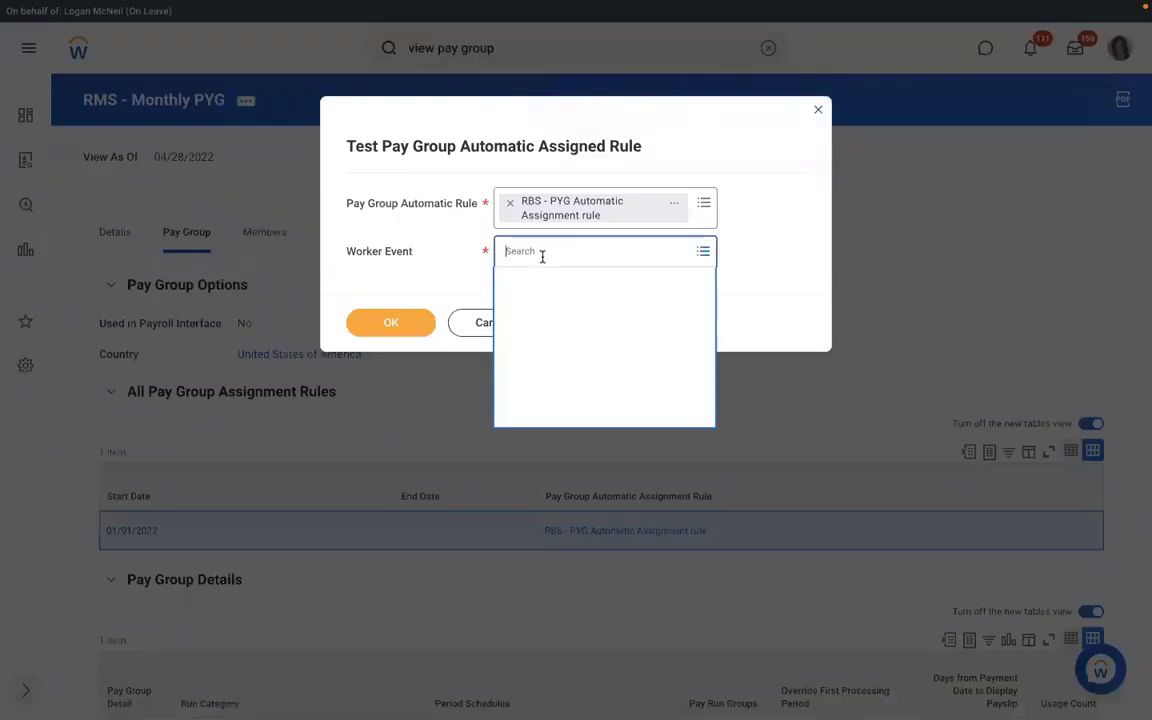
pyautogui.write('RICHARD K')
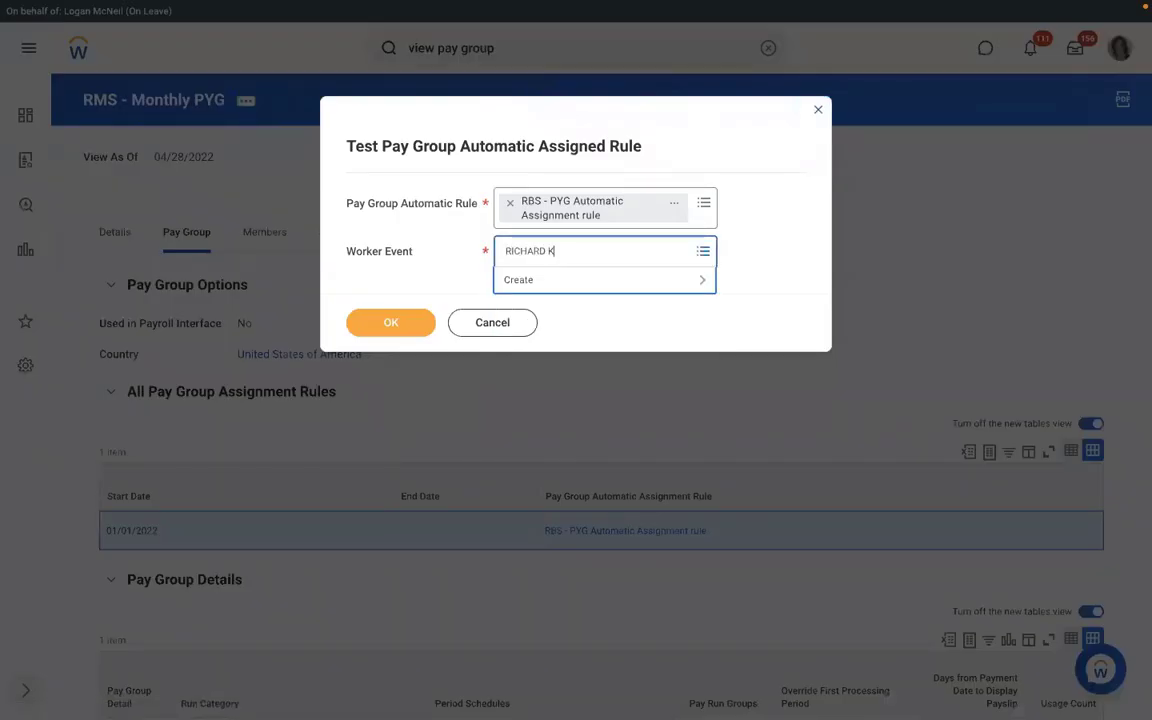
pyautogui.press('Return')
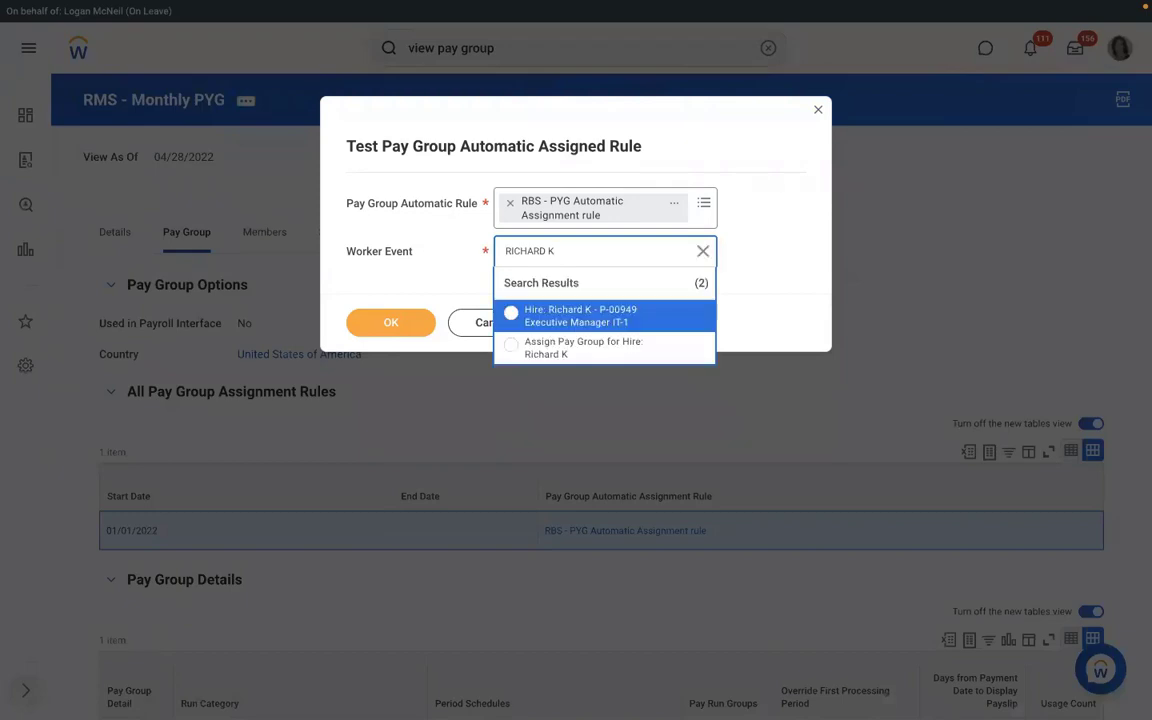
pyautogui.click(560, 342)
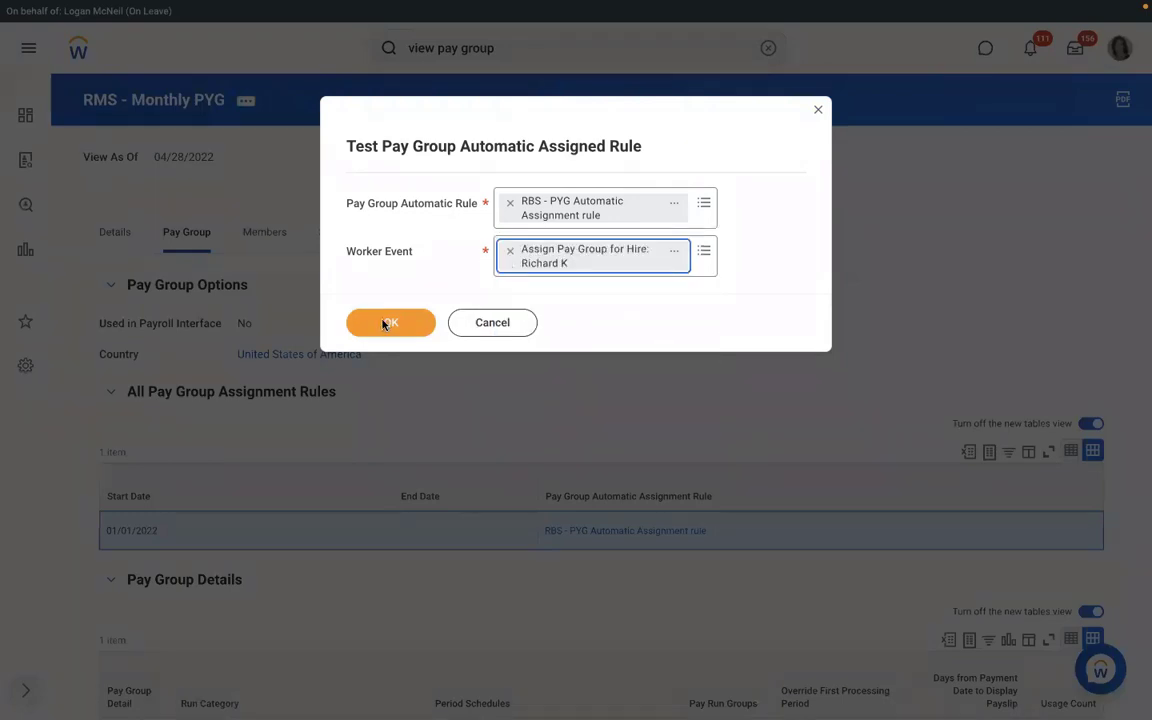
pyautogui.click(384, 324)
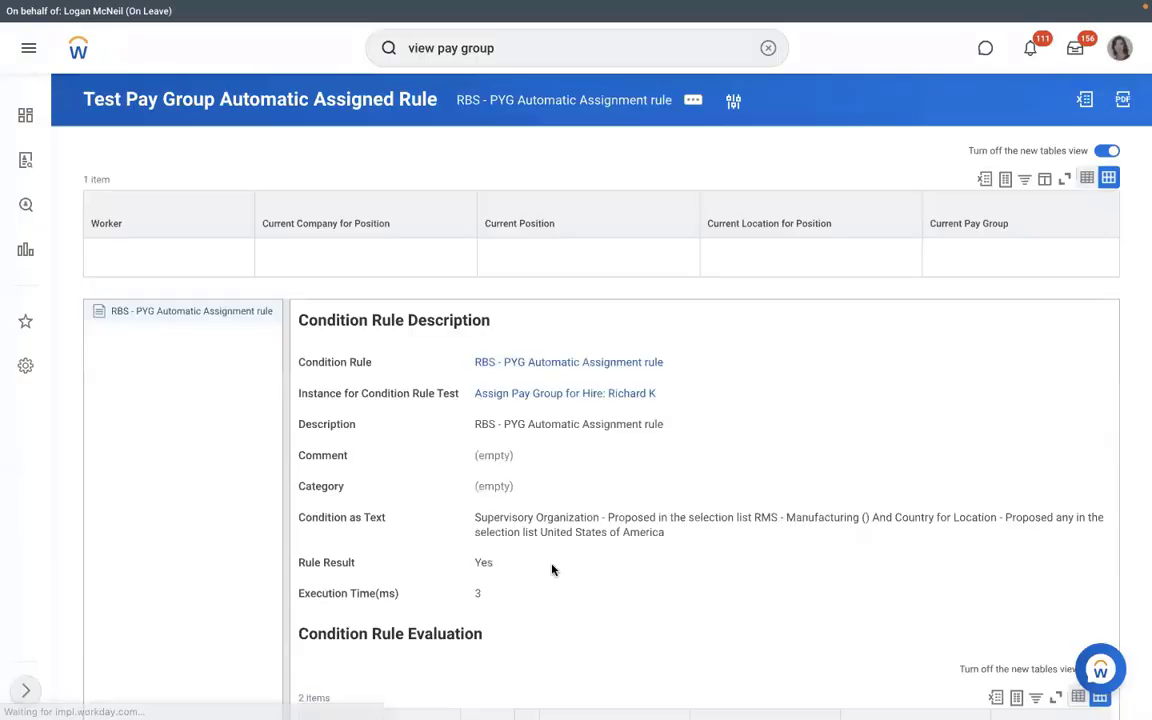
pyautogui.moveTo(518, 567); pyautogui.dragTo(463, 563)
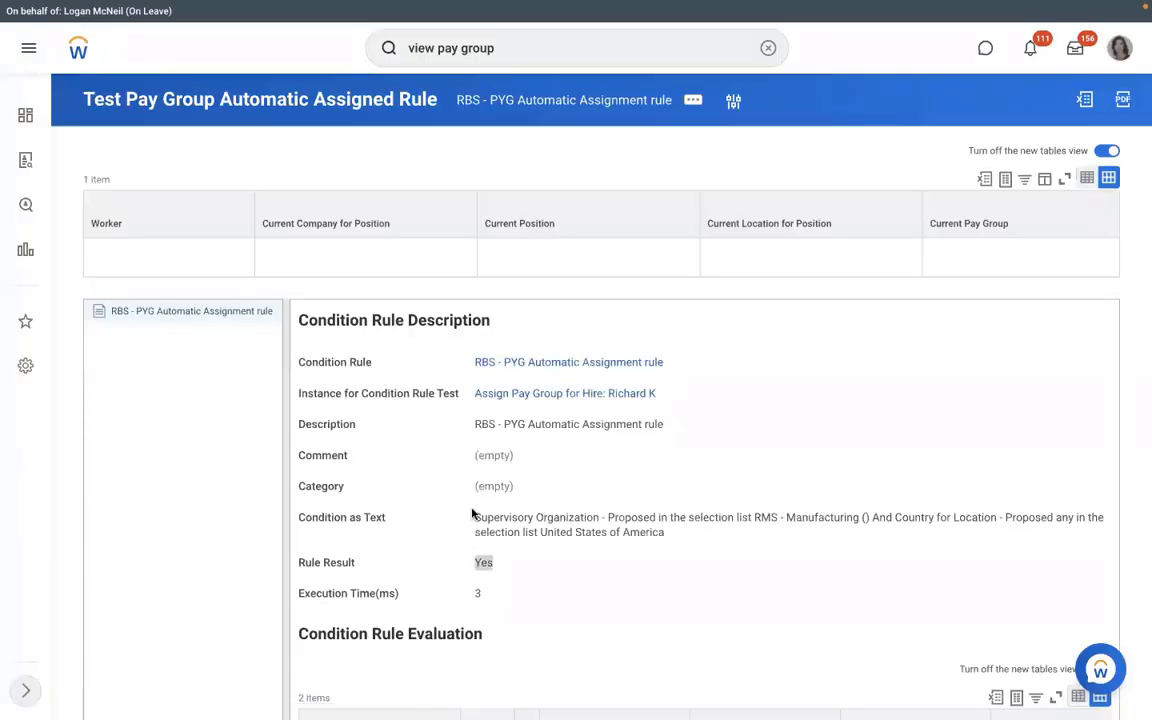
# - Rename the condition rule to RMS - PYG Automatic Assignment rule and save
pyautogui.click(661, 375)
pyautogui.click(675, 363)
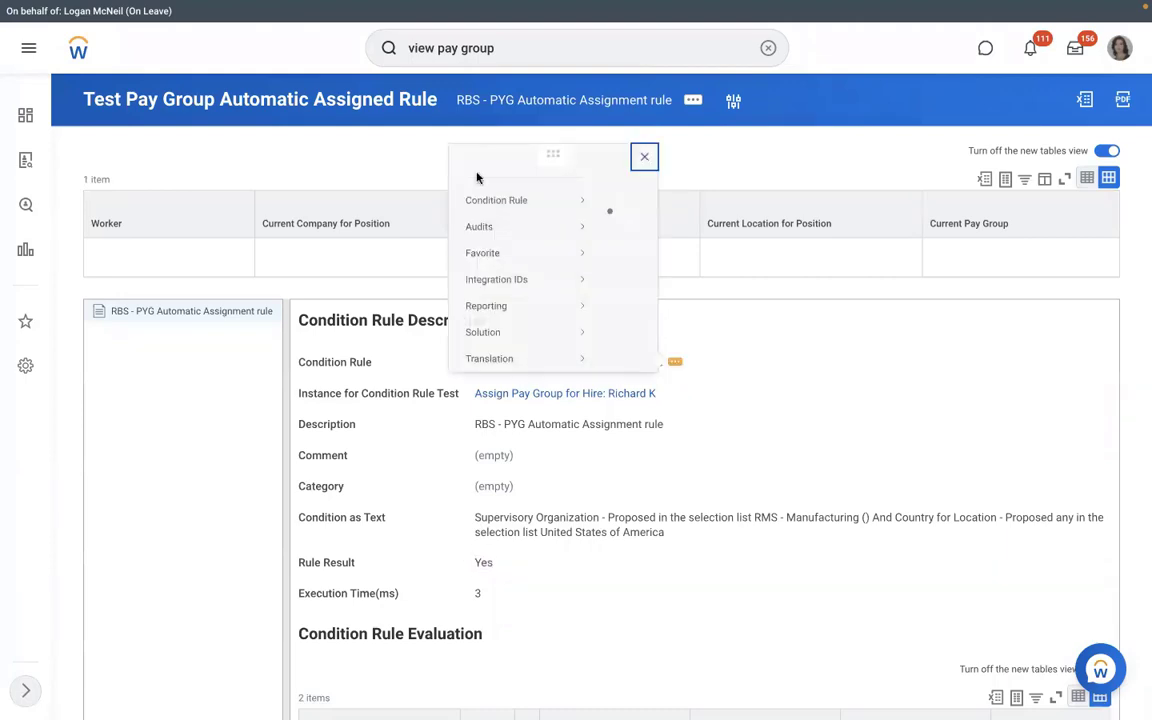
pyautogui.click(190, 96)
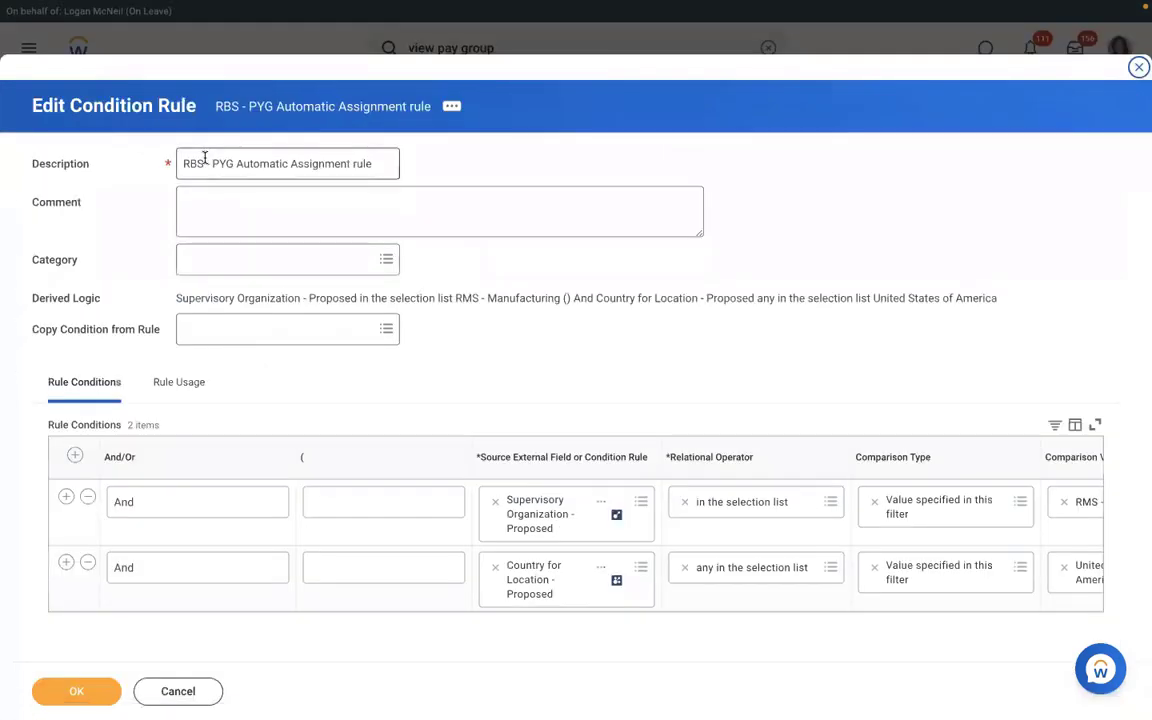
pyautogui.click(204, 164)
pyautogui.press('BackSpace')
pyautogui.press('BackSpace')
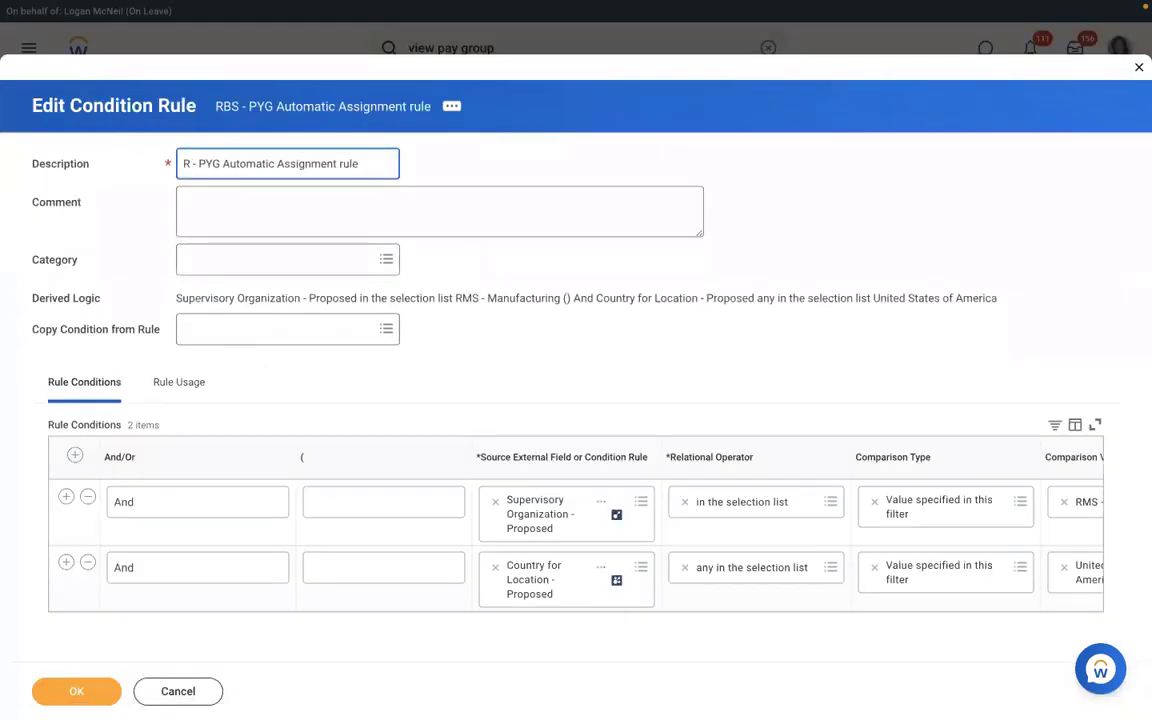
pyautogui.write('MS')
pyautogui.click(91, 680)
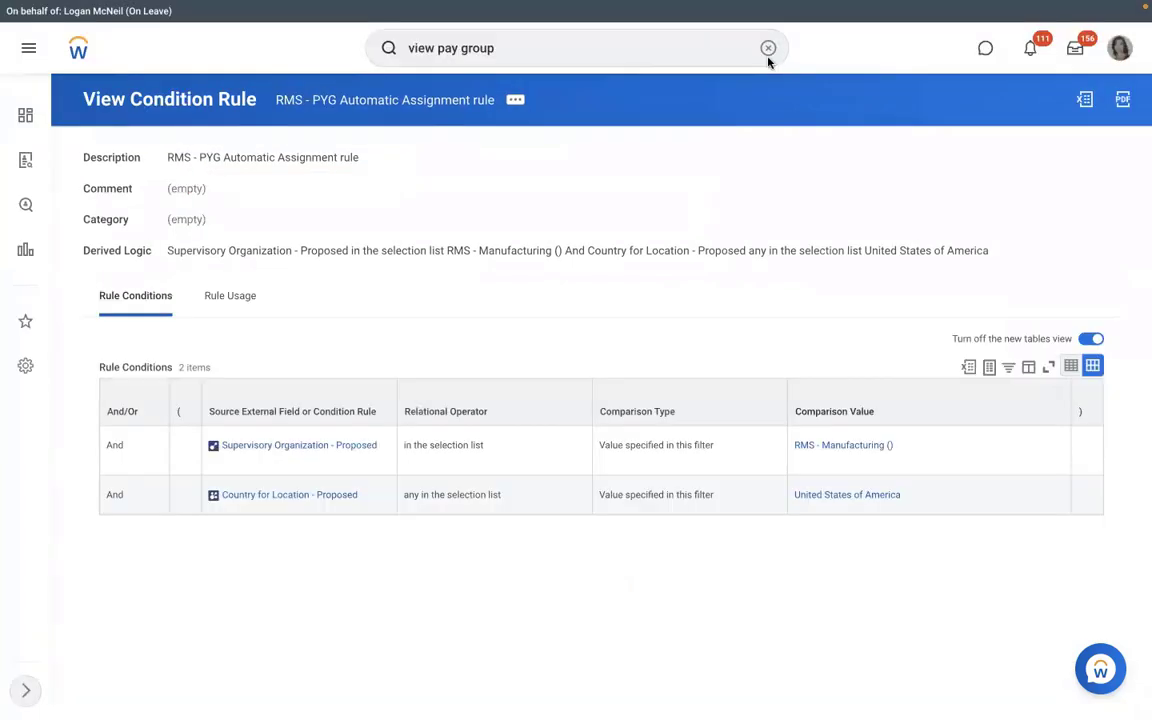
# - Cancel the in-progress hire into P-00949 from RMS - Manufacturing staffing, with comment TEST
pyautogui.click(830, 445)
pyautogui.click(258, 264)
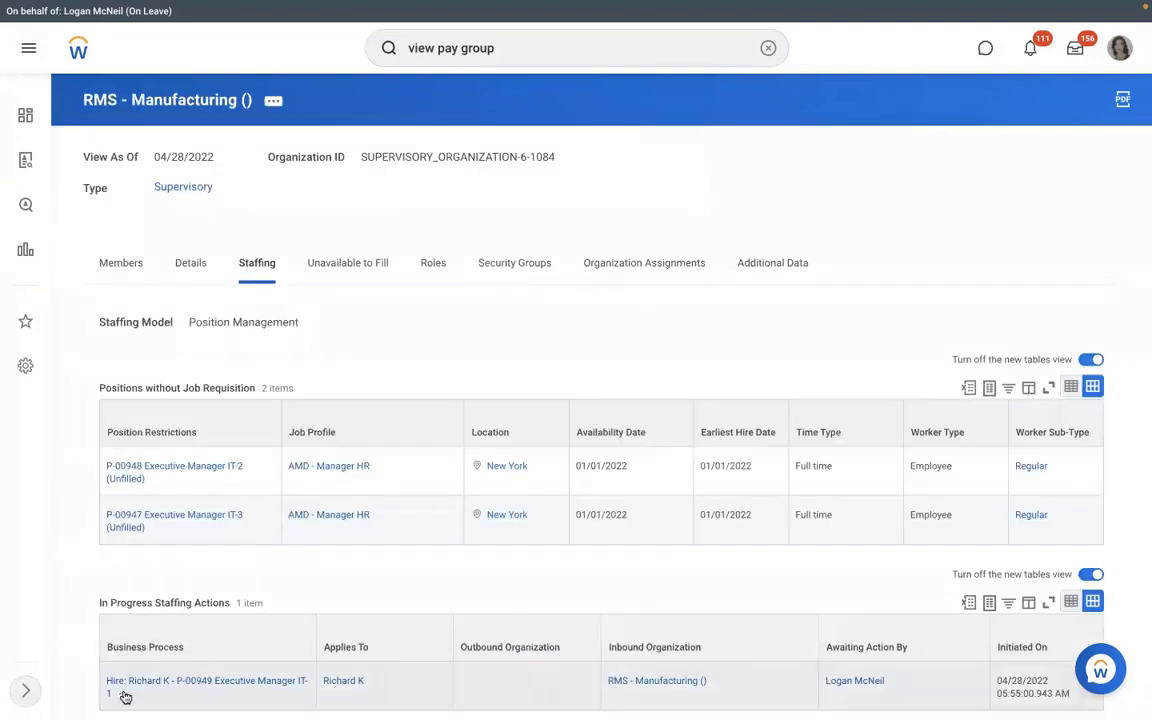
pyautogui.click(123, 694)
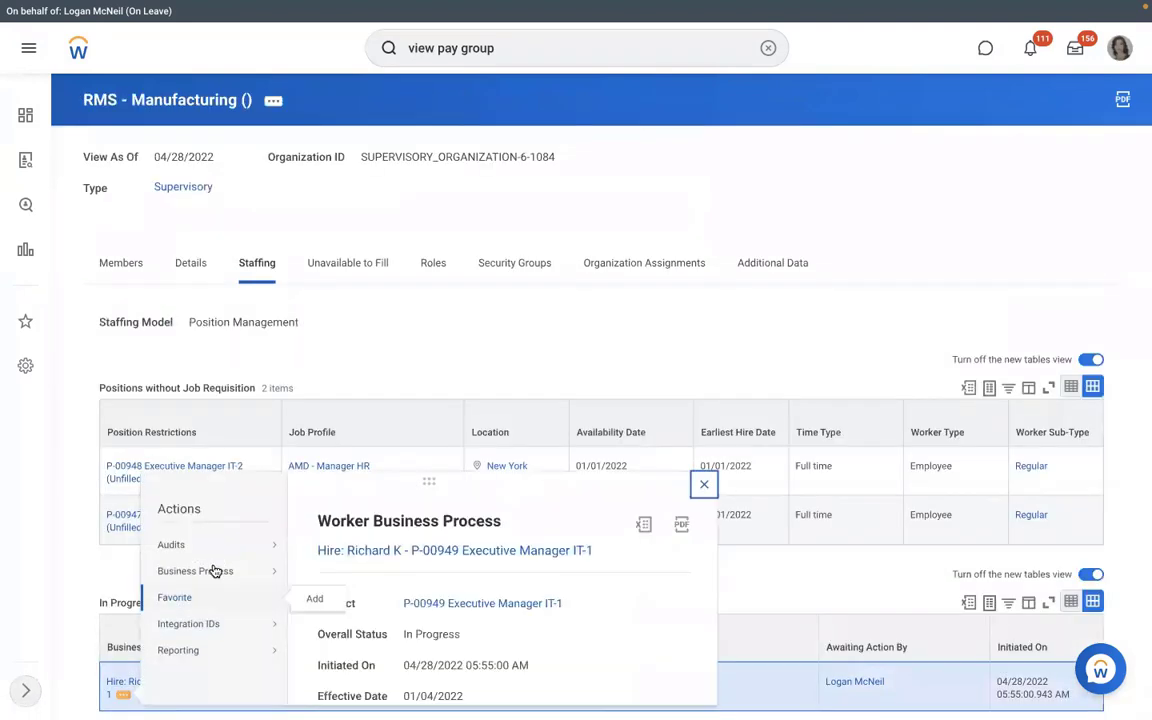
pyautogui.moveTo(286, 578)
pyautogui.click(671, 312)
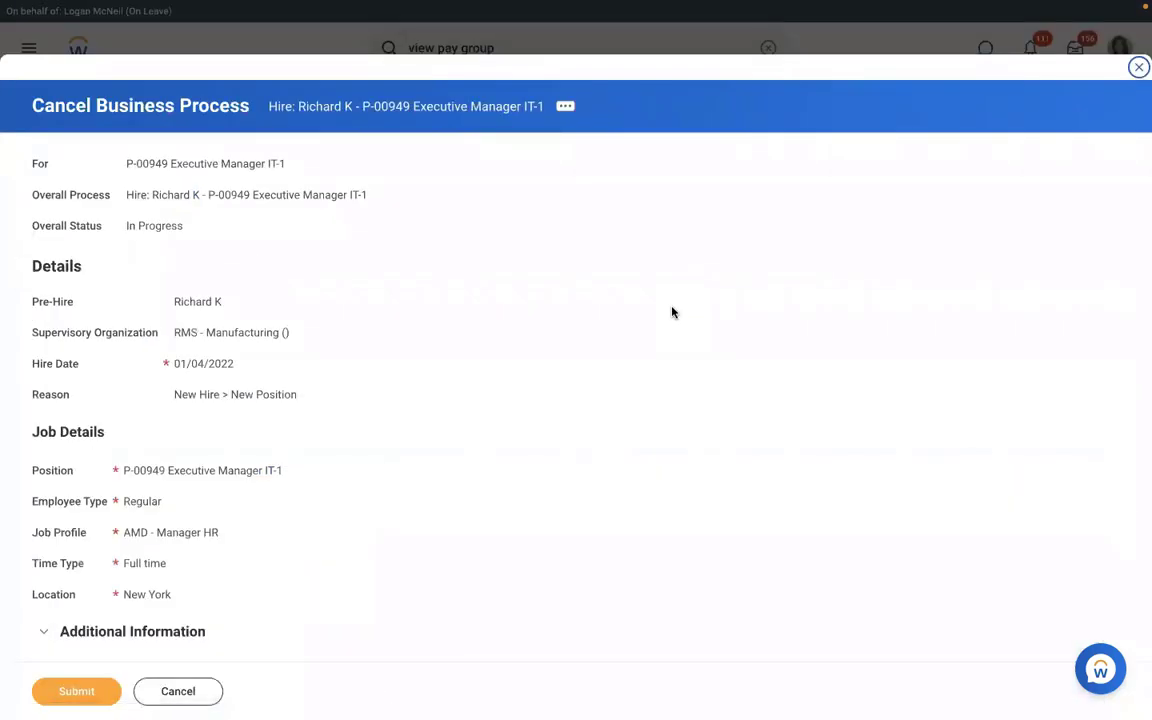
pyautogui.scroll(-4, 671, 312)
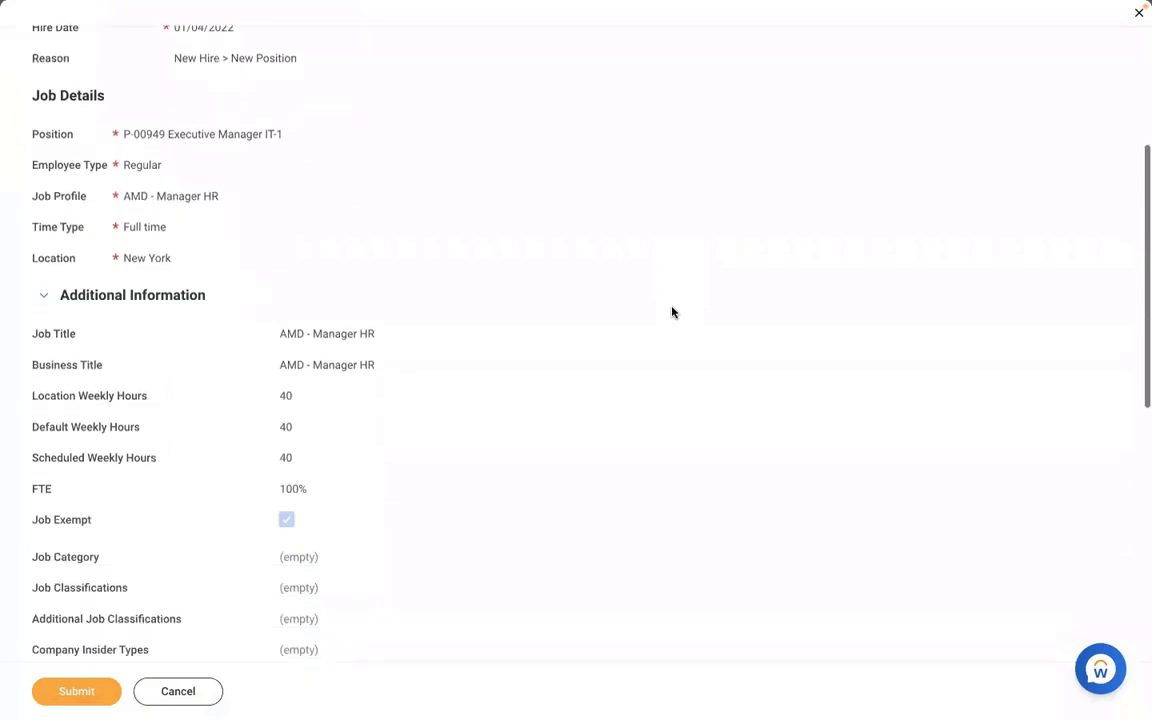
pyautogui.scroll(-7, 671, 312)
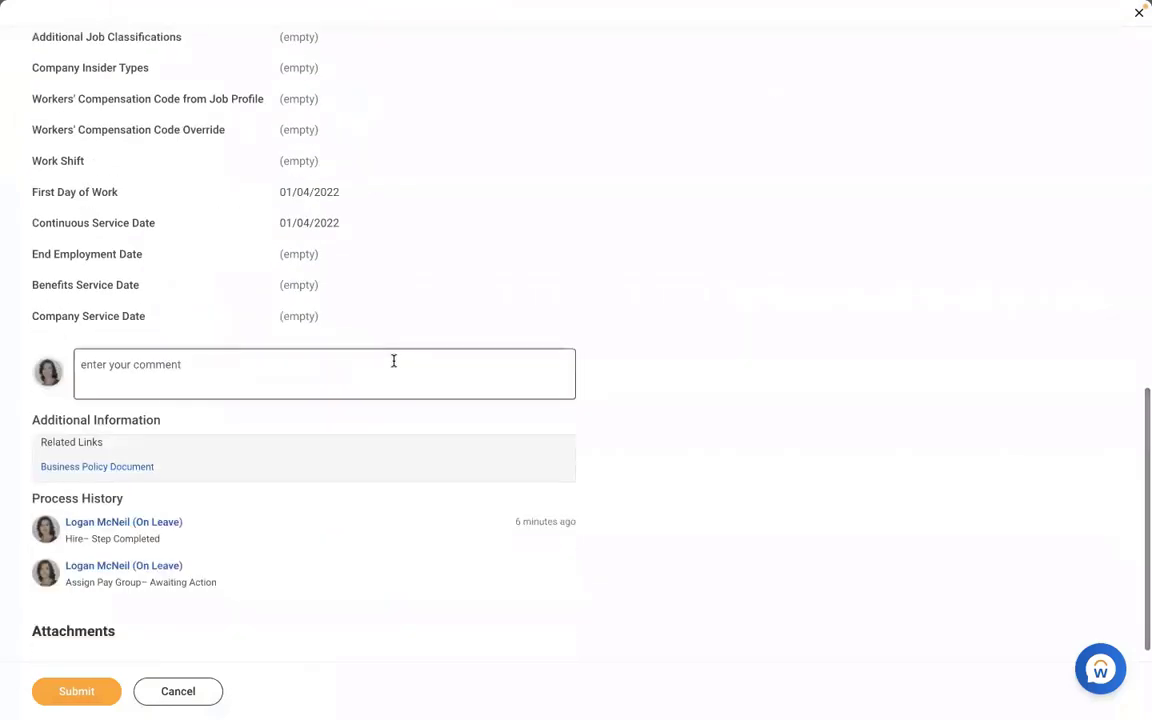
pyautogui.click(393, 361)
pyautogui.write('TEST')
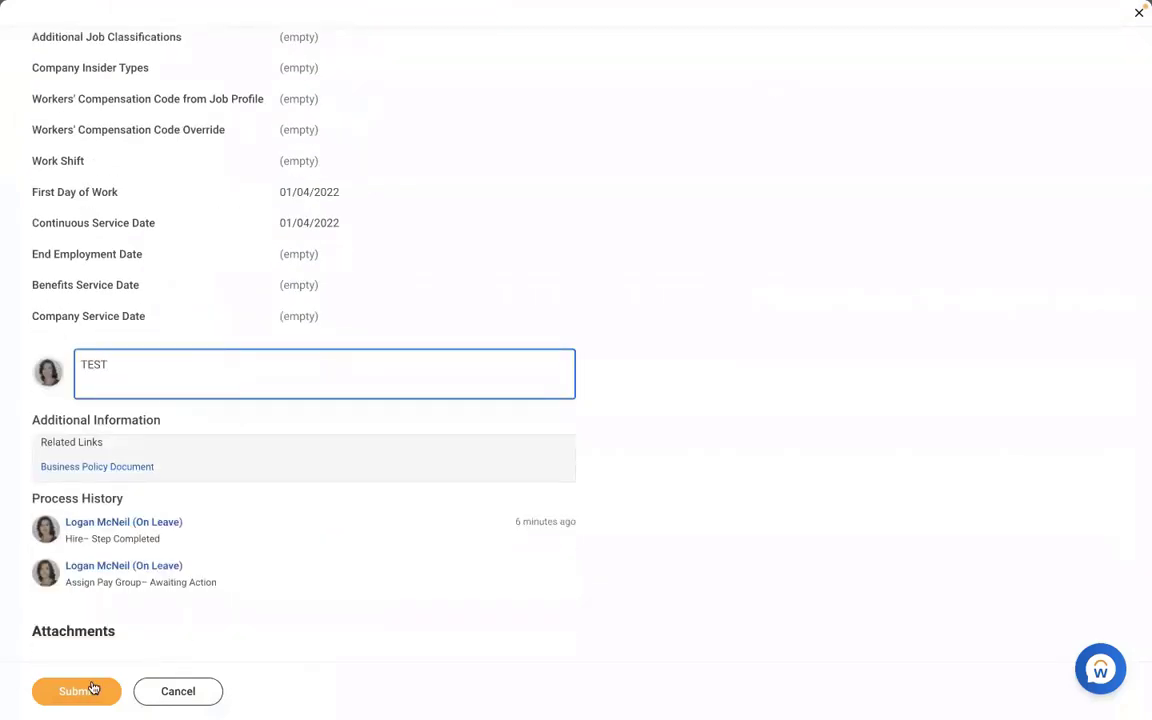
pyautogui.click(93, 689)
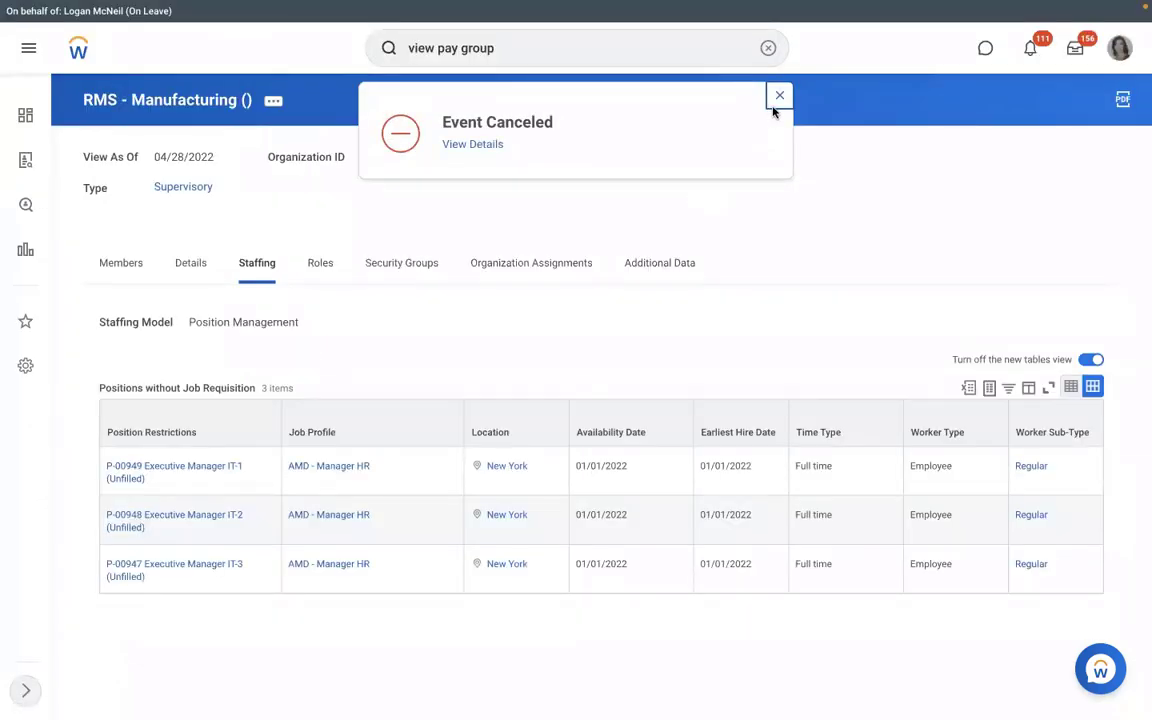
# - Start a new hire into position P-00949 and search existing people by the new hire's first name
pyautogui.click(157, 481)
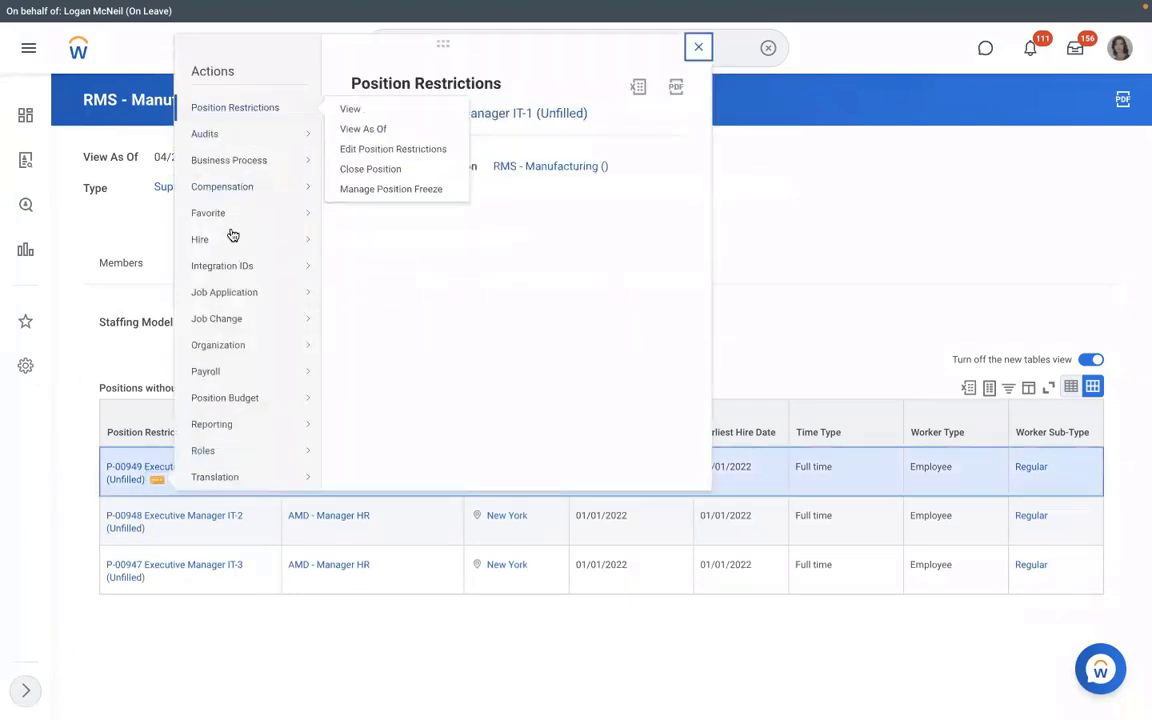
pyautogui.moveTo(232, 238)
pyautogui.click(394, 239)
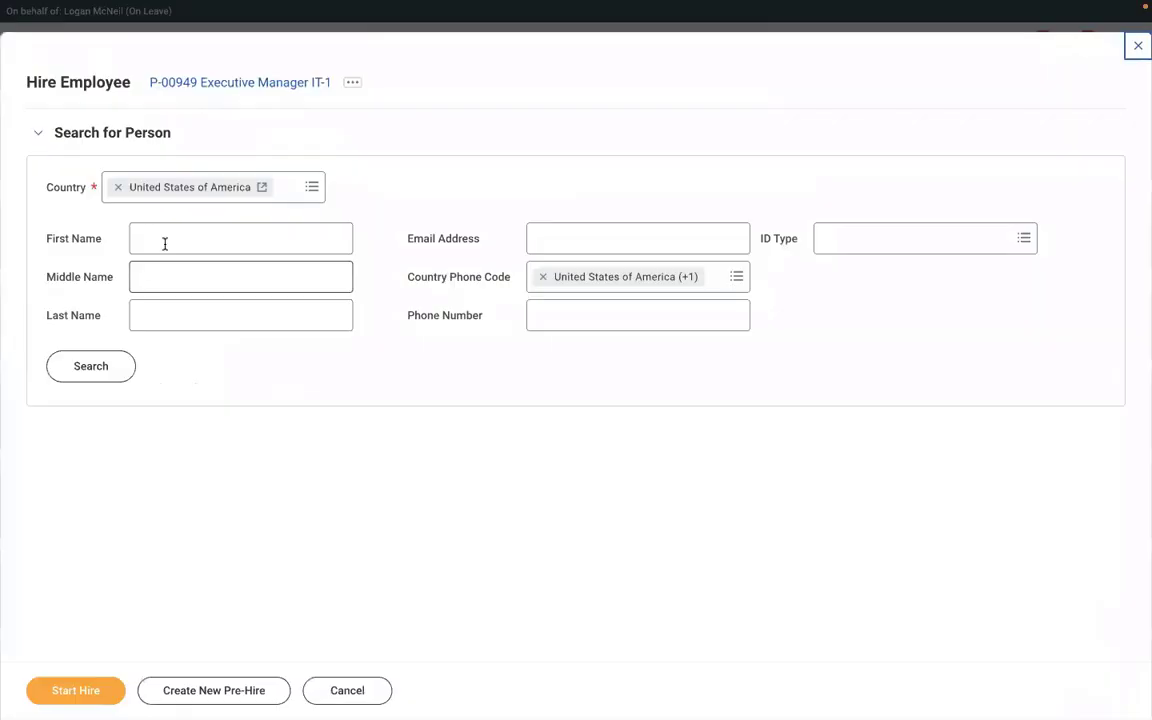
pyautogui.click(165, 244)
pyautogui.write('RICHA')
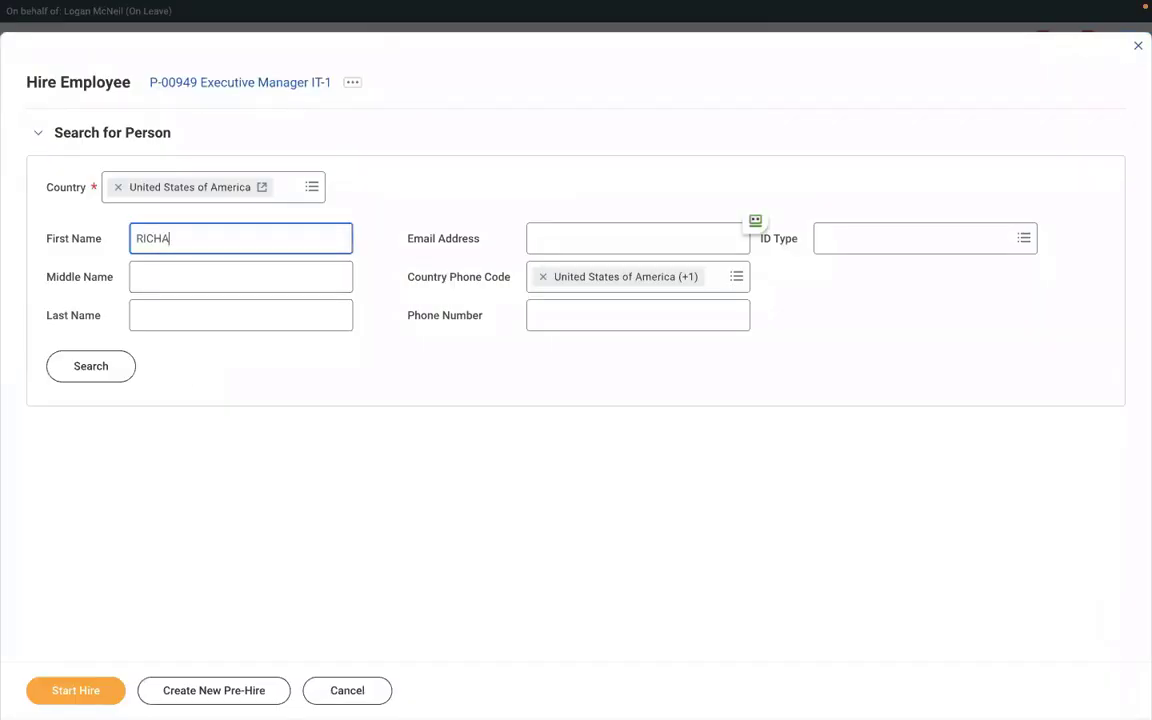
pyautogui.write('RD')
pyautogui.click(162, 314)
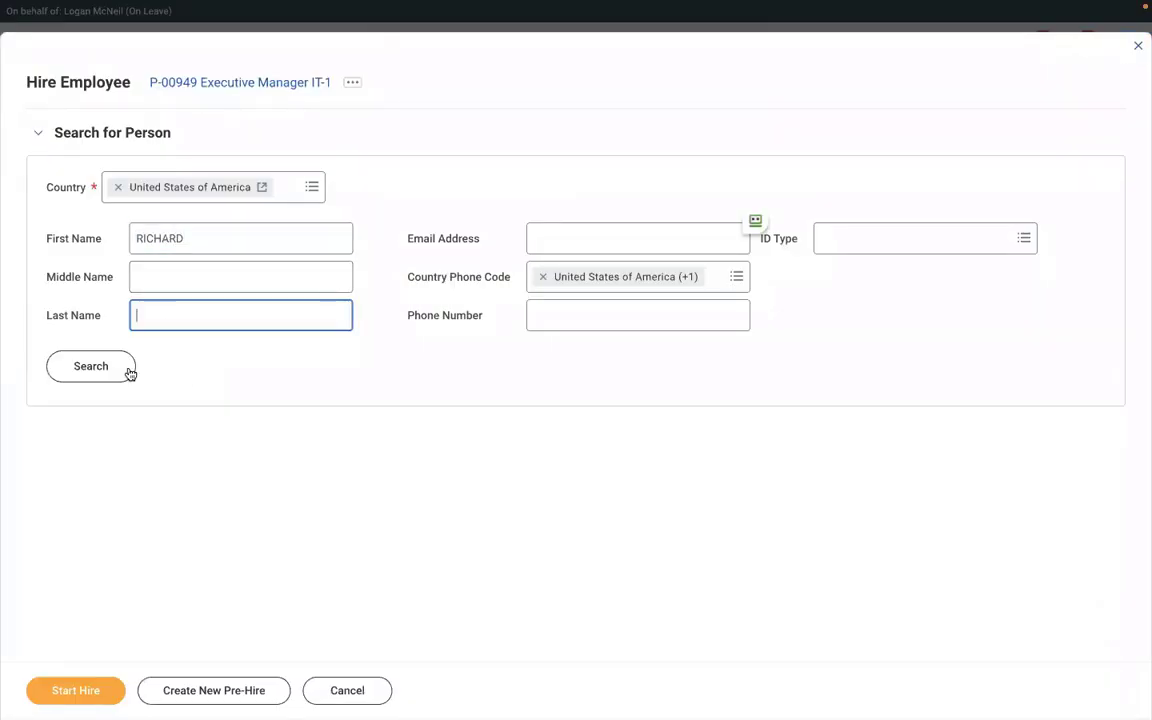
pyautogui.write('K')
pyautogui.click(105, 378)
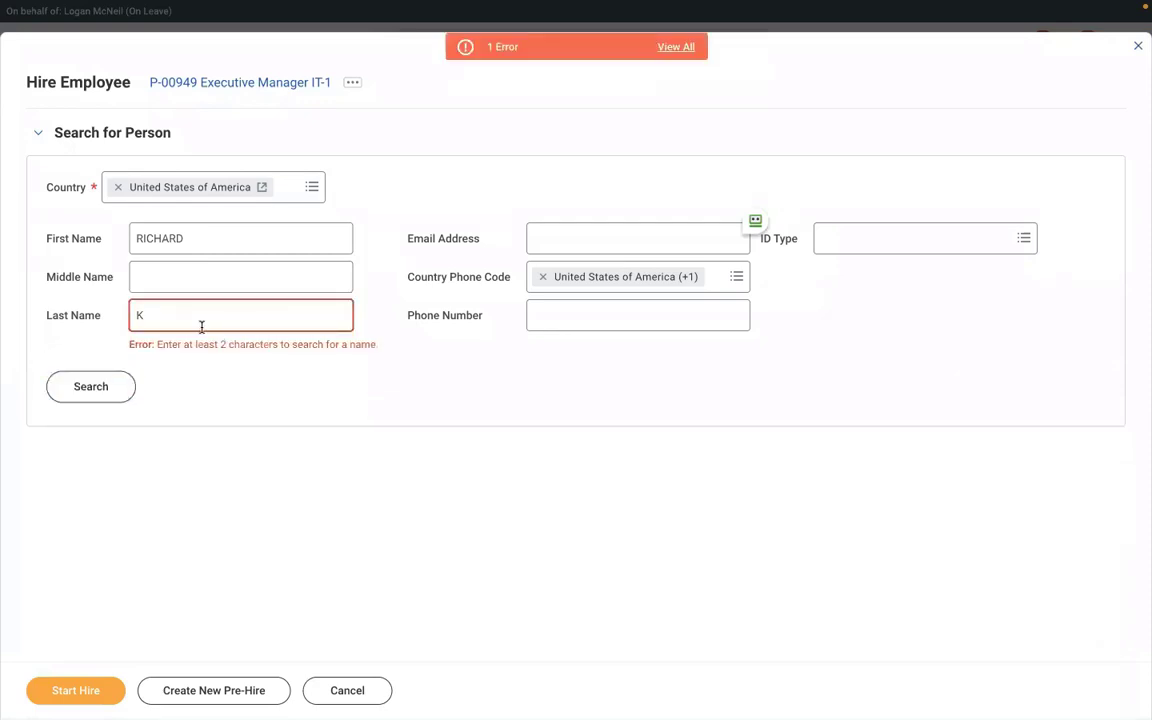
pyautogui.press('BackSpace')
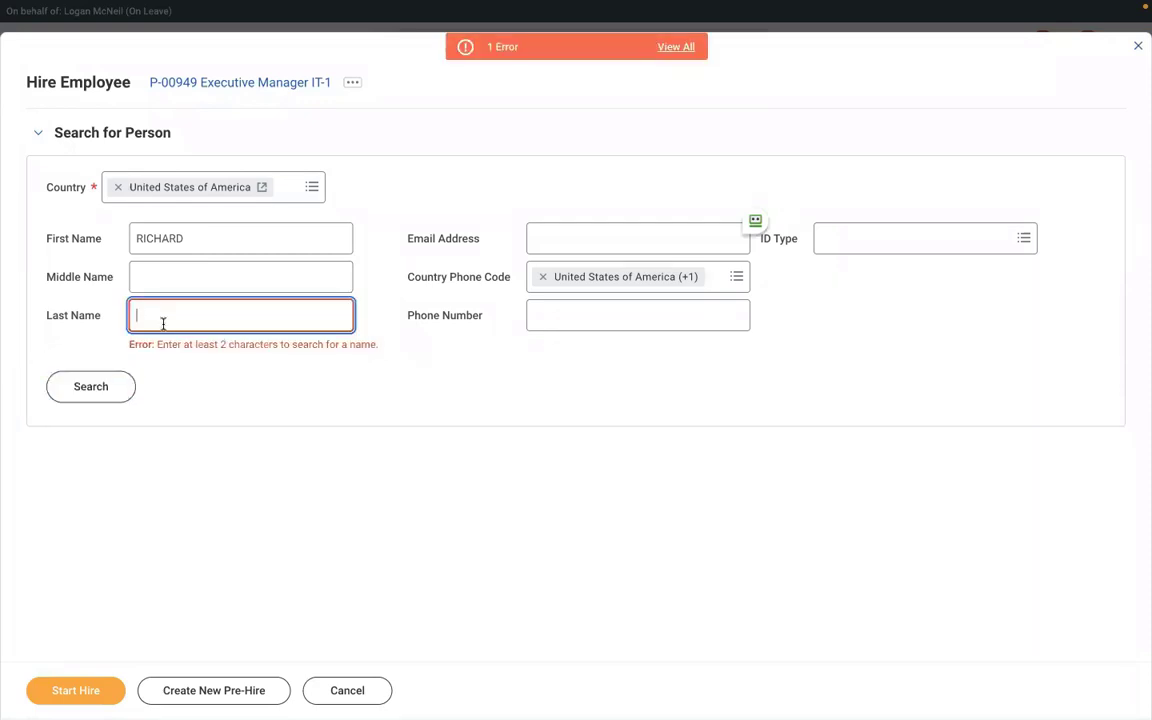
pyautogui.click(93, 386)
pyautogui.click(75, 376)
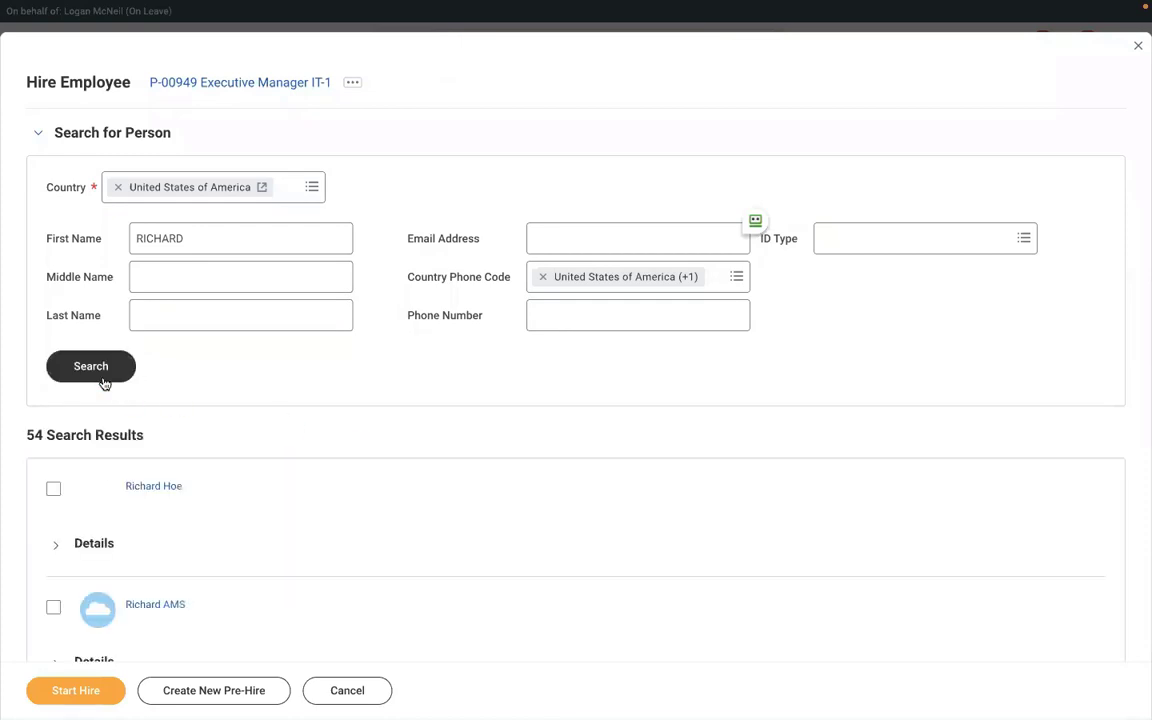
# - Locate the pre-hire in the results with find-in-page, select them, and continue the hire
pyautogui.scroll(-5, 378, 499)
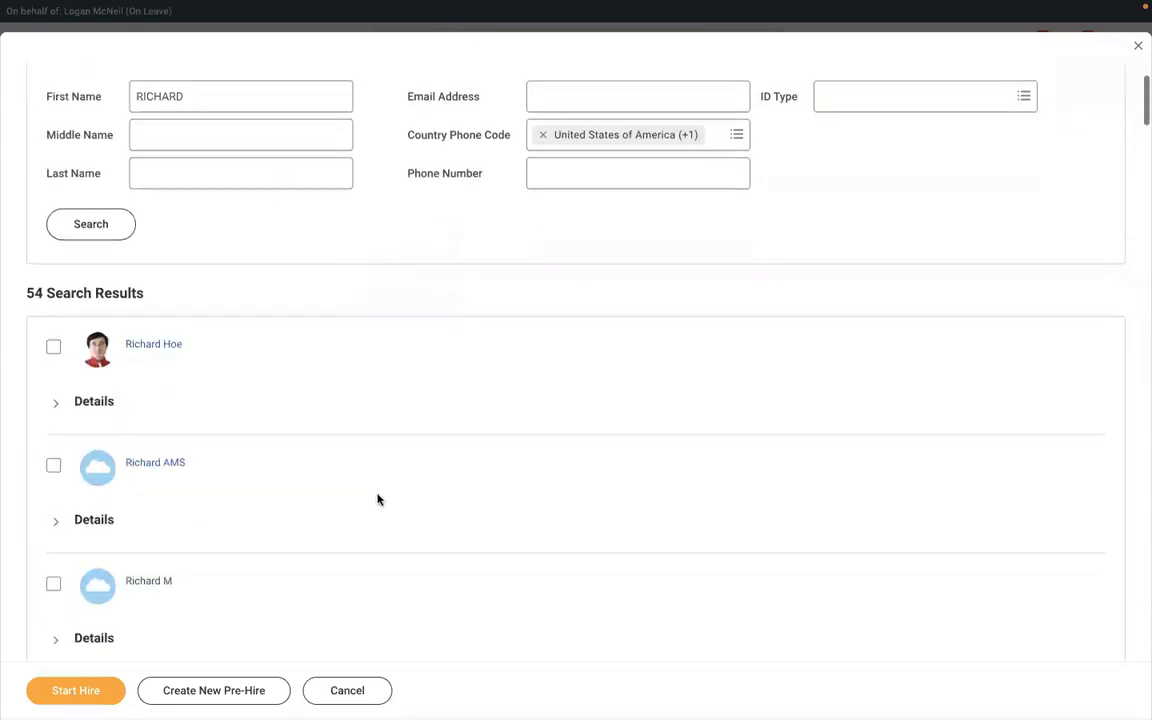
pyautogui.scroll(-4, 378, 499)
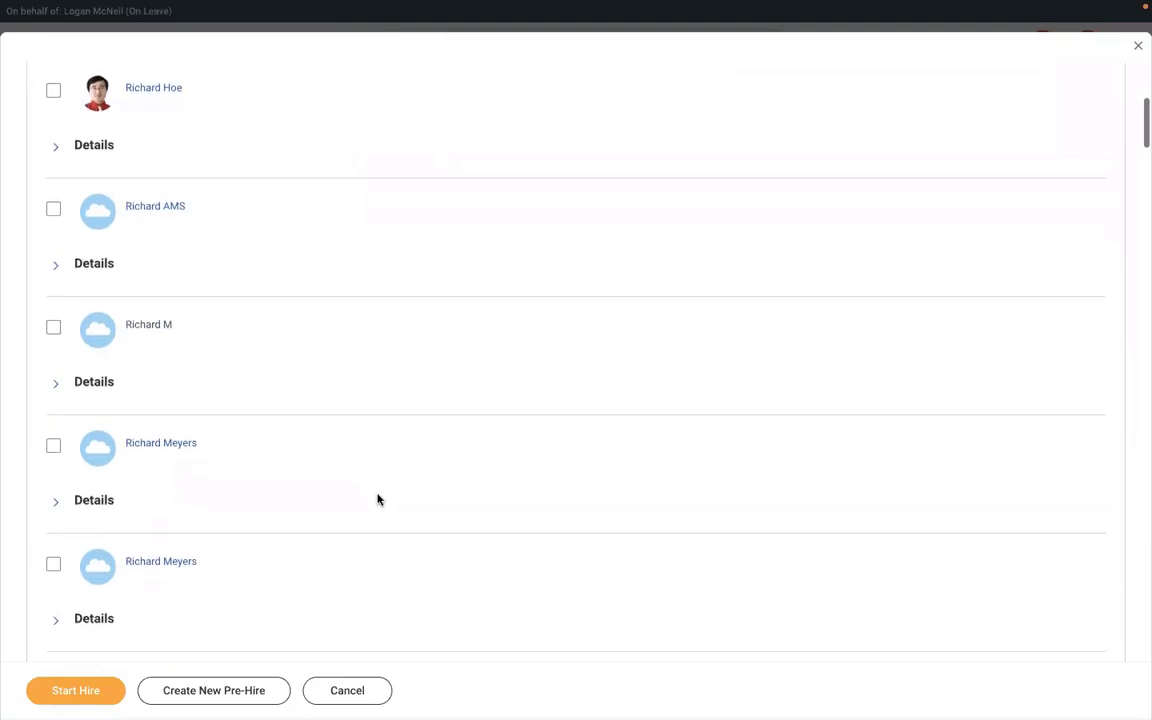
pyautogui.scroll(-5, 378, 499)
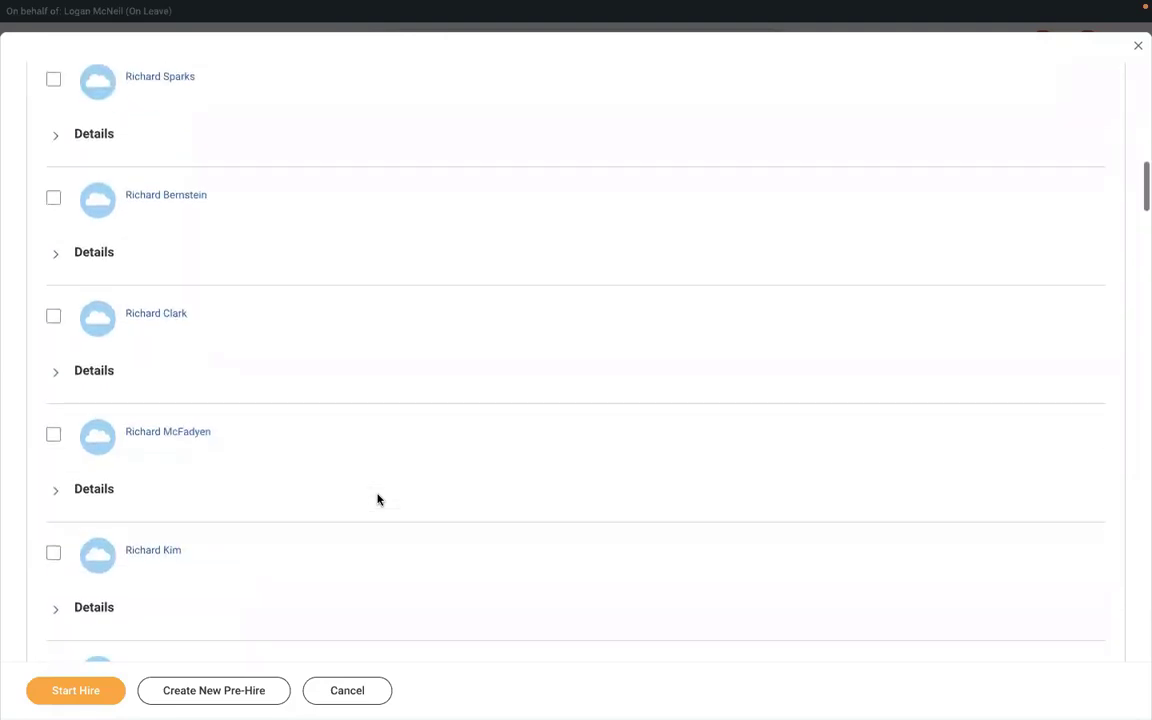
pyautogui.scroll(-3, 378, 499)
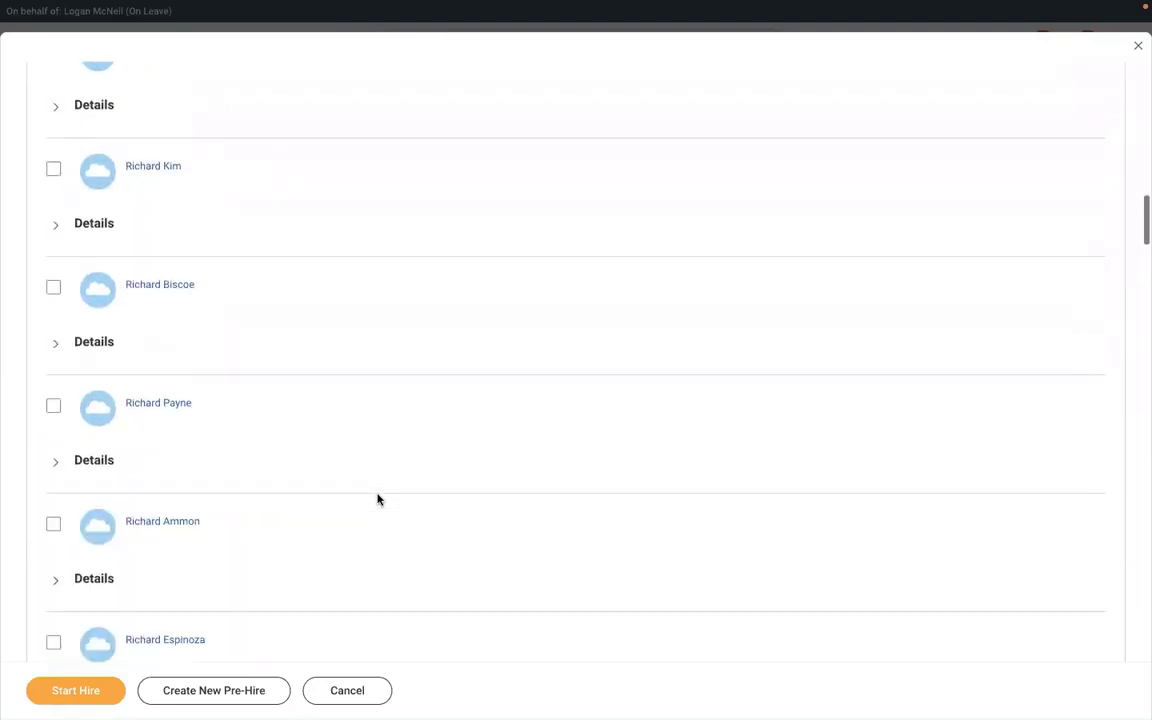
pyautogui.scroll(2, 378, 499)
pyautogui.scroll(6, 378, 499)
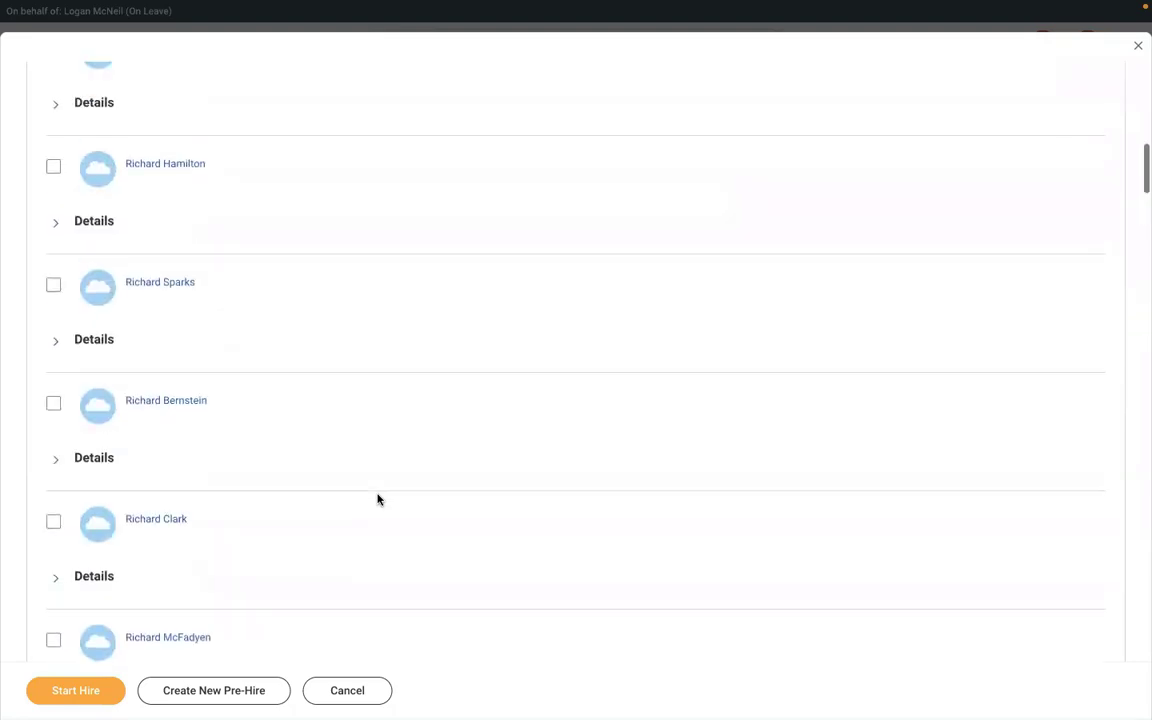
pyautogui.scroll(6, 363, 447)
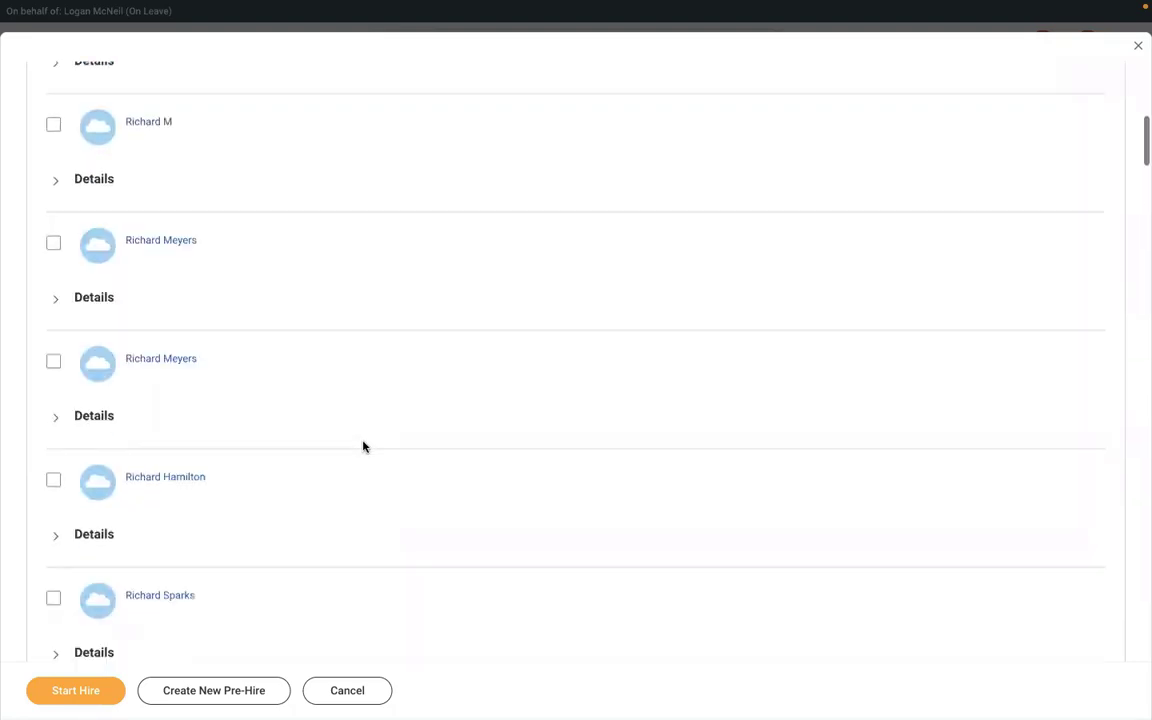
pyautogui.scroll(3, 363, 447)
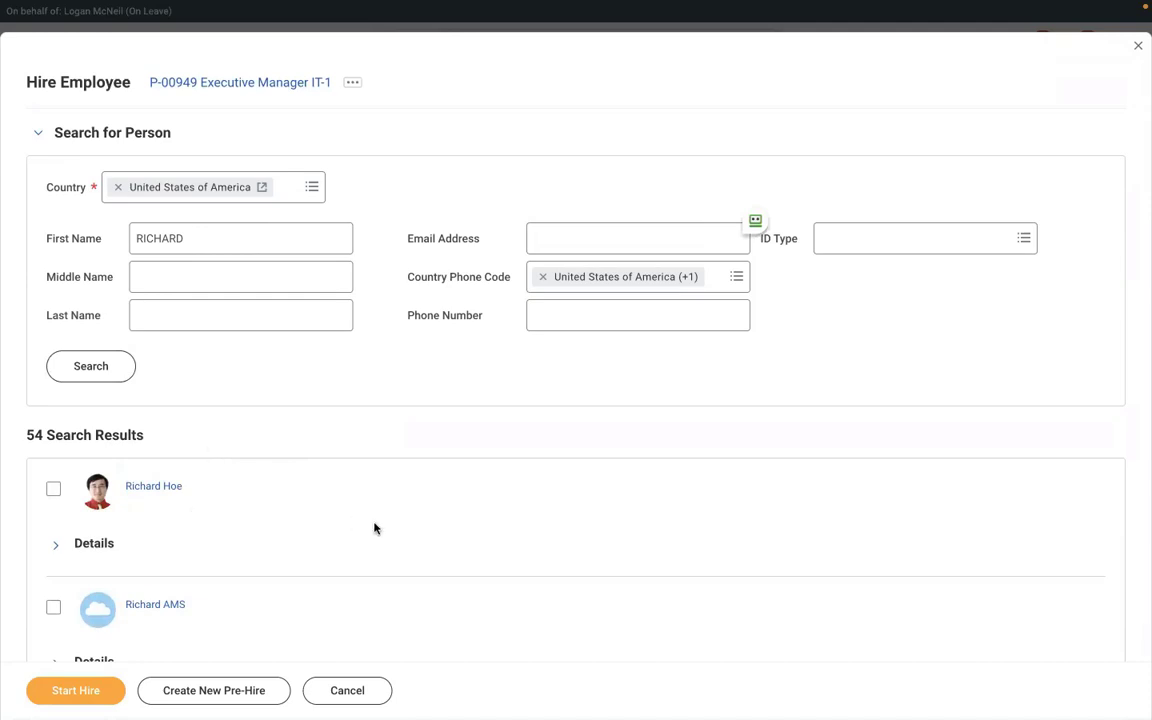
pyautogui.hotkey('ctrl', 'f')
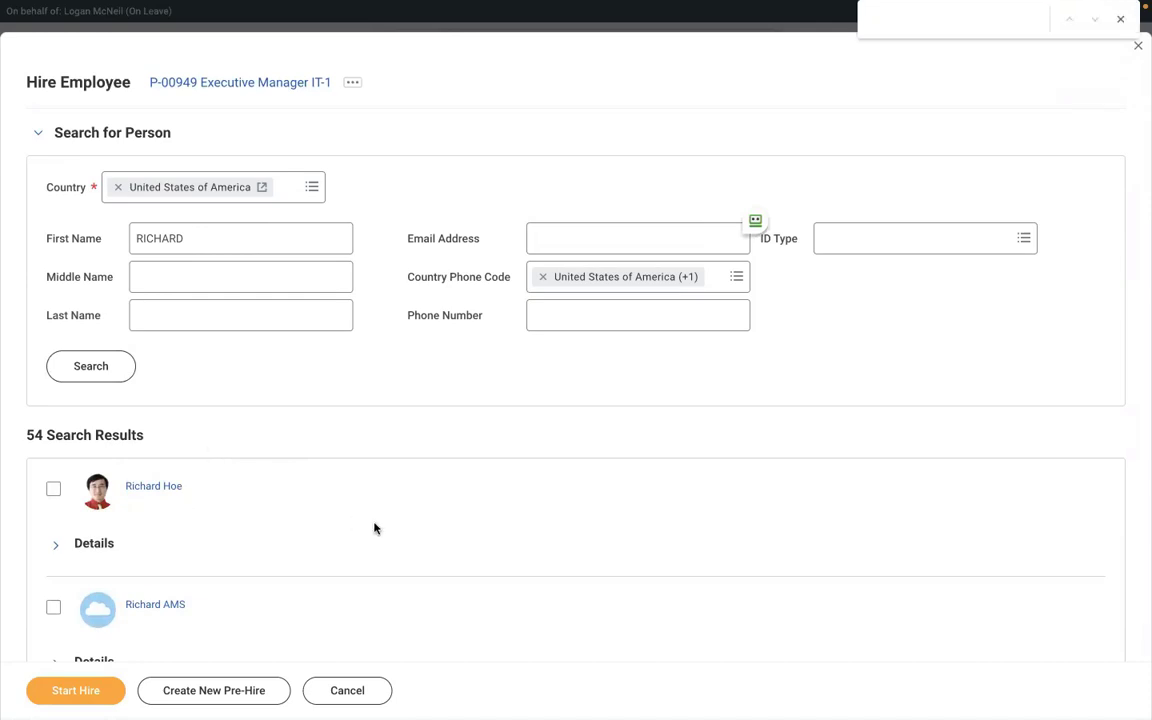
pyautogui.write('RICHARD')
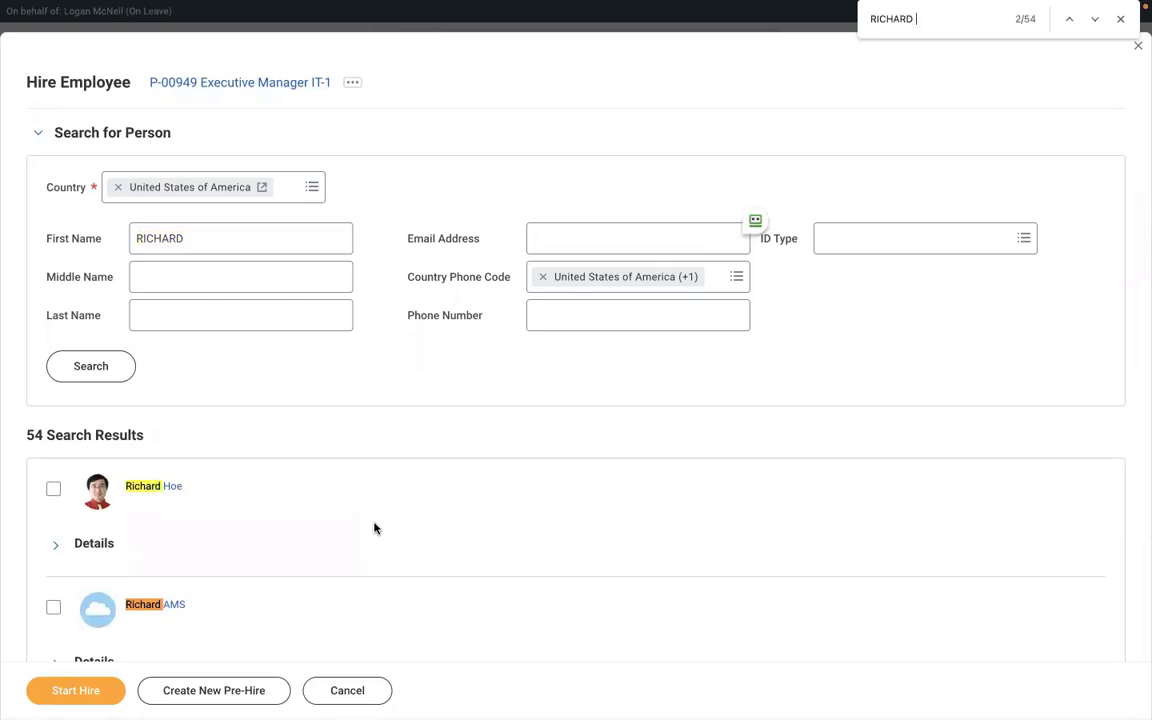
pyautogui.write(' K')
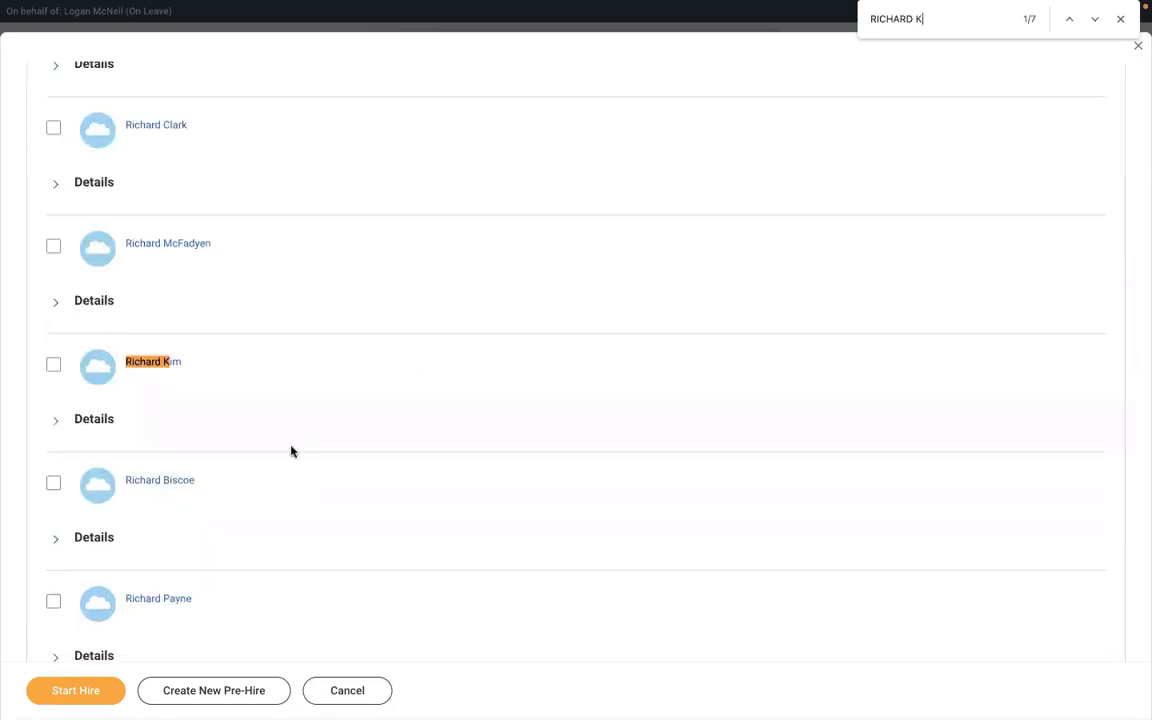
pyautogui.click(1093, 23)
pyautogui.click(1093, 23)
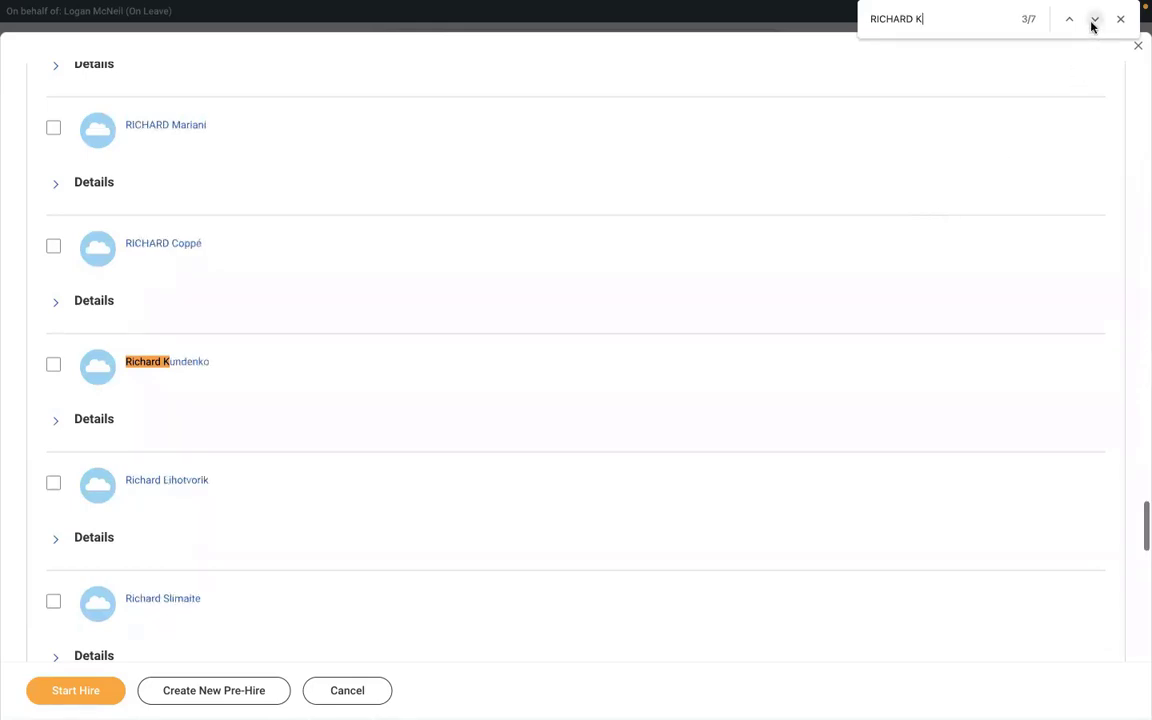
pyautogui.click(1093, 23)
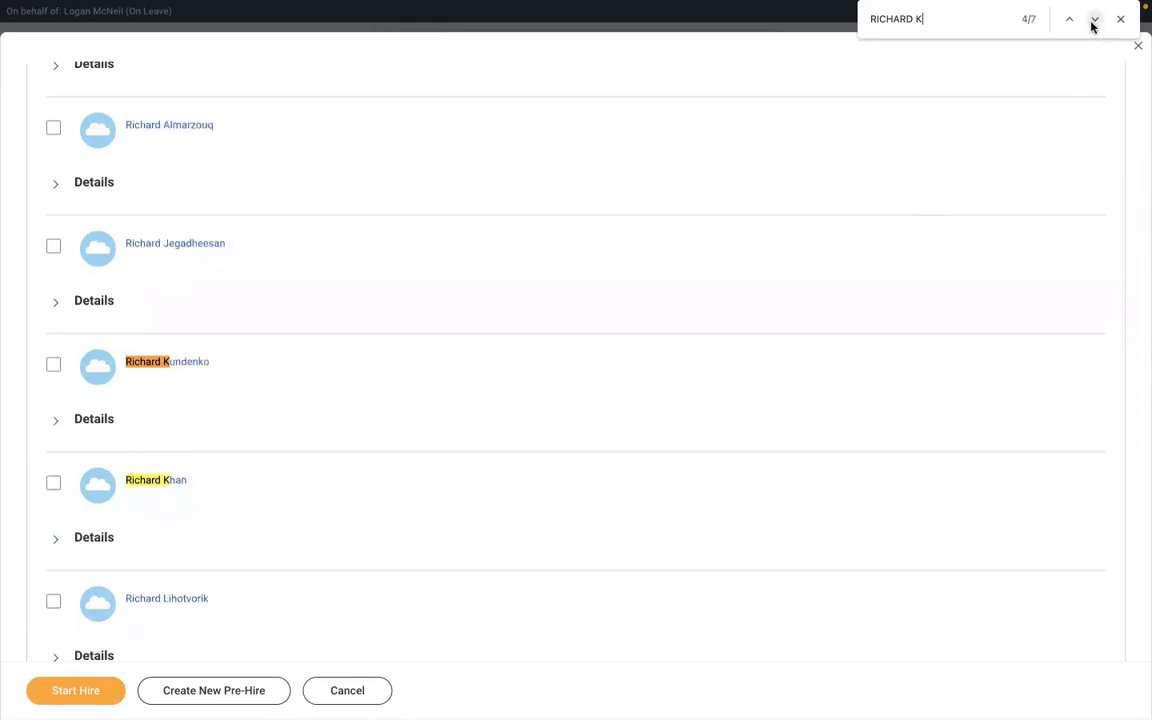
pyautogui.click(1093, 22)
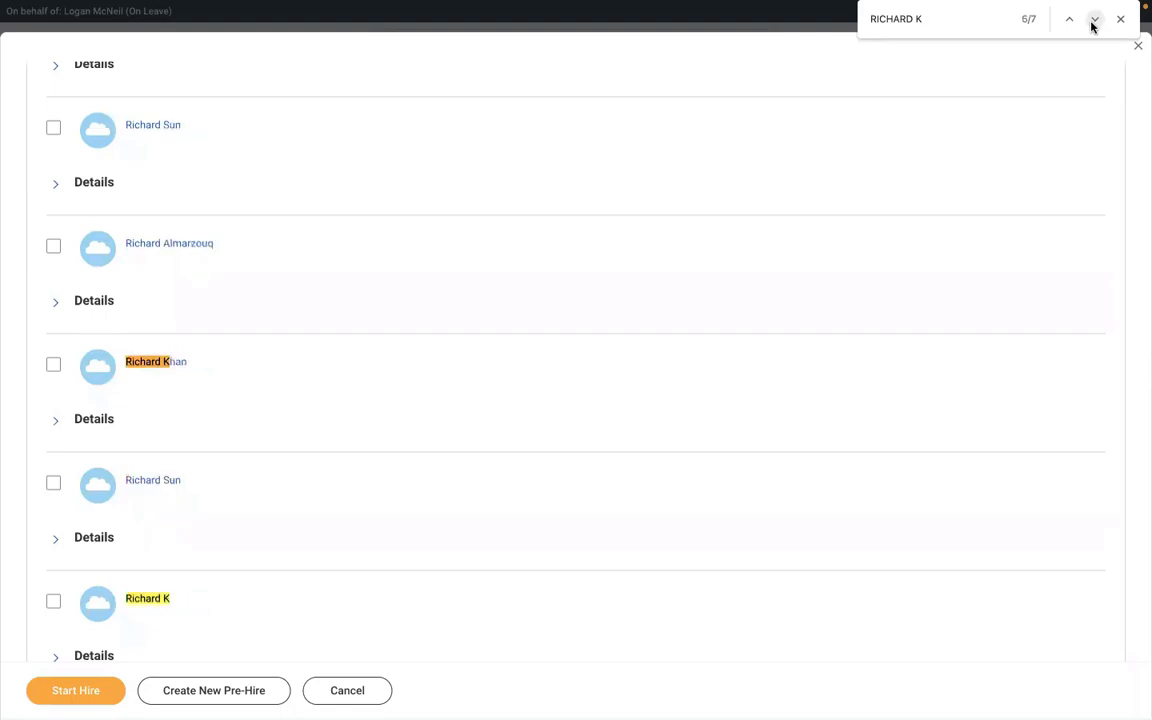
pyautogui.click(53, 602)
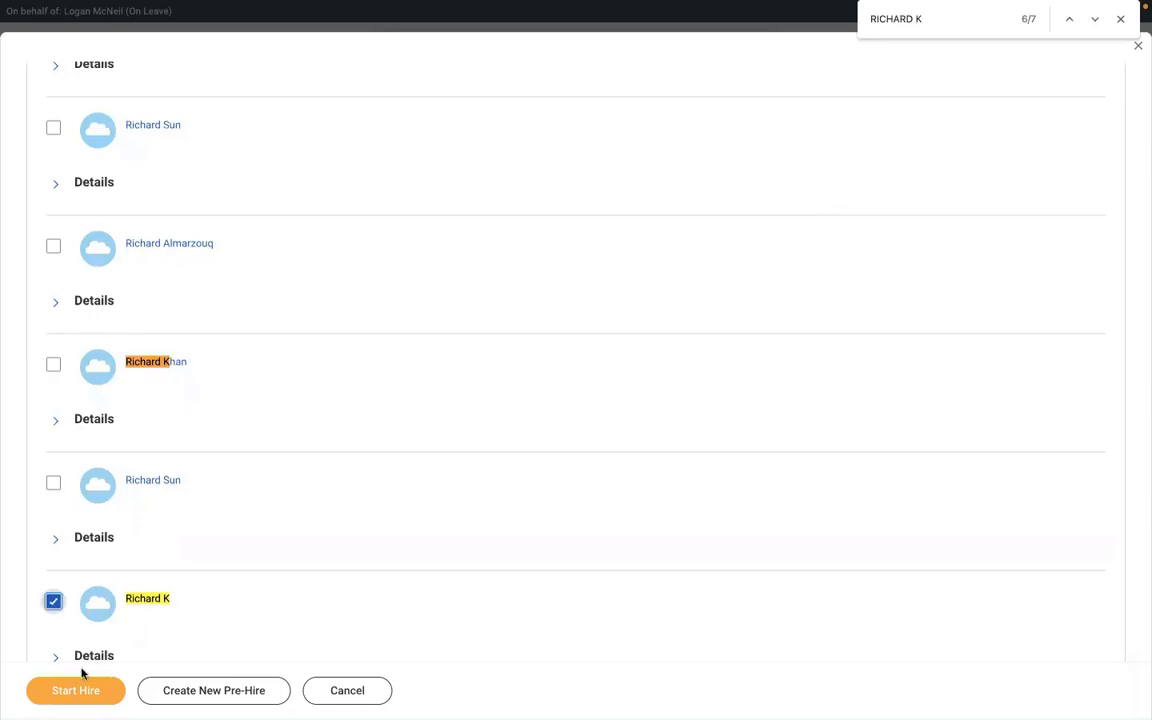
pyautogui.click(55, 692)
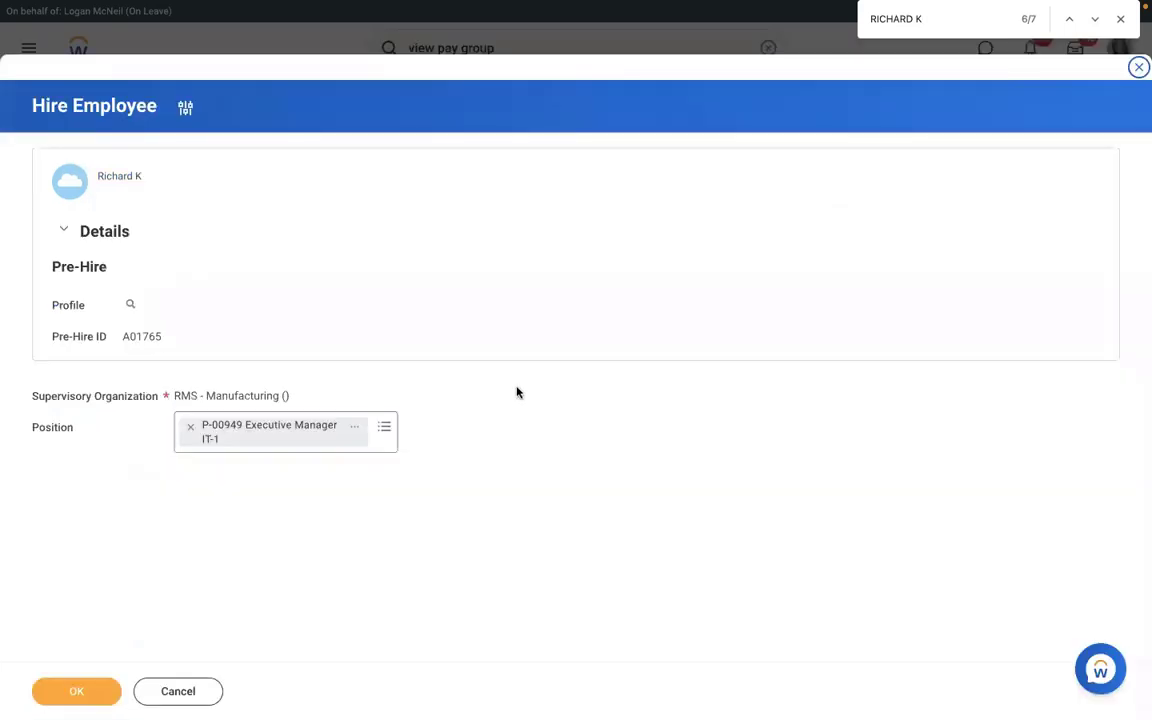
# - Submit the hire into P-00949 Executive Manager IT-1 with hire date January 3, 2022
pyautogui.click(84, 685)
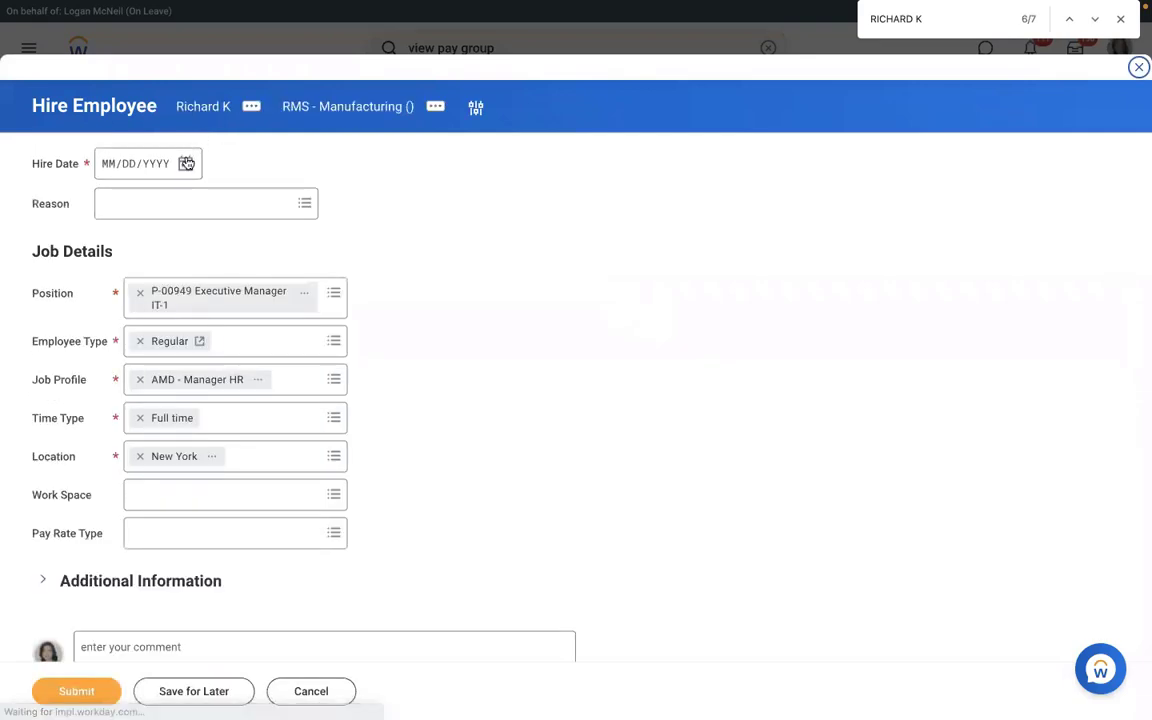
pyautogui.click(185, 164)
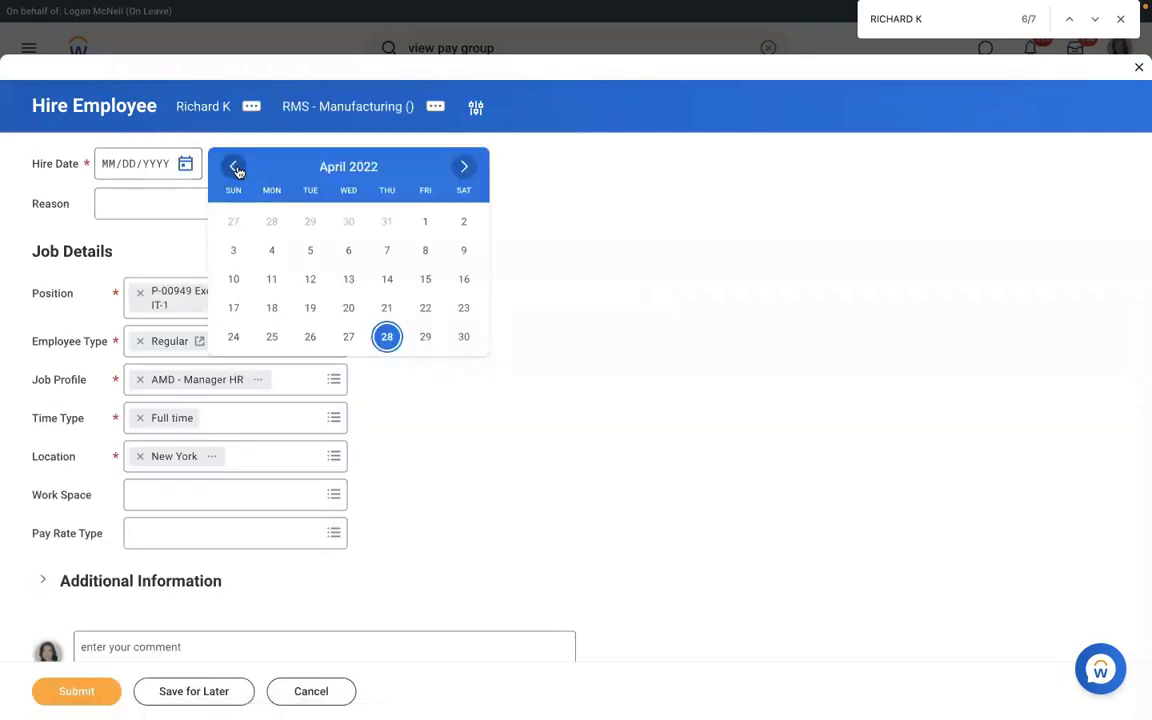
pyautogui.click(235, 168)
pyautogui.click(235, 168)
pyautogui.click(237, 170)
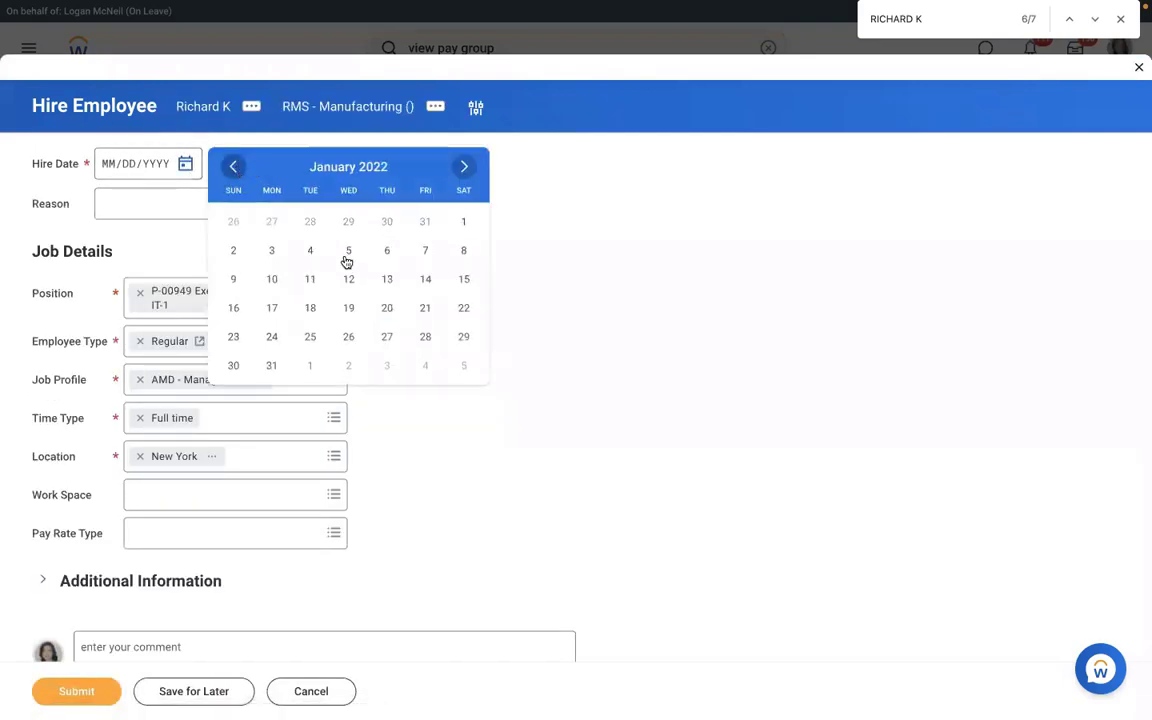
pyautogui.click(272, 252)
pyautogui.click(98, 688)
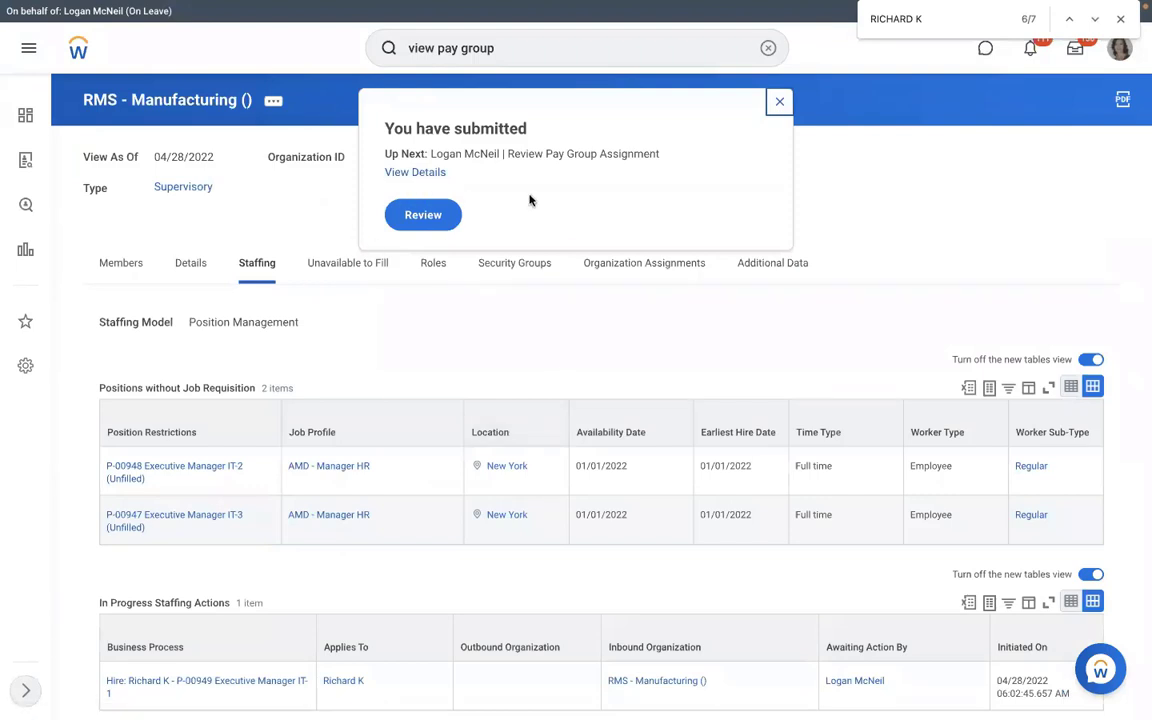
pyautogui.click(427, 218)
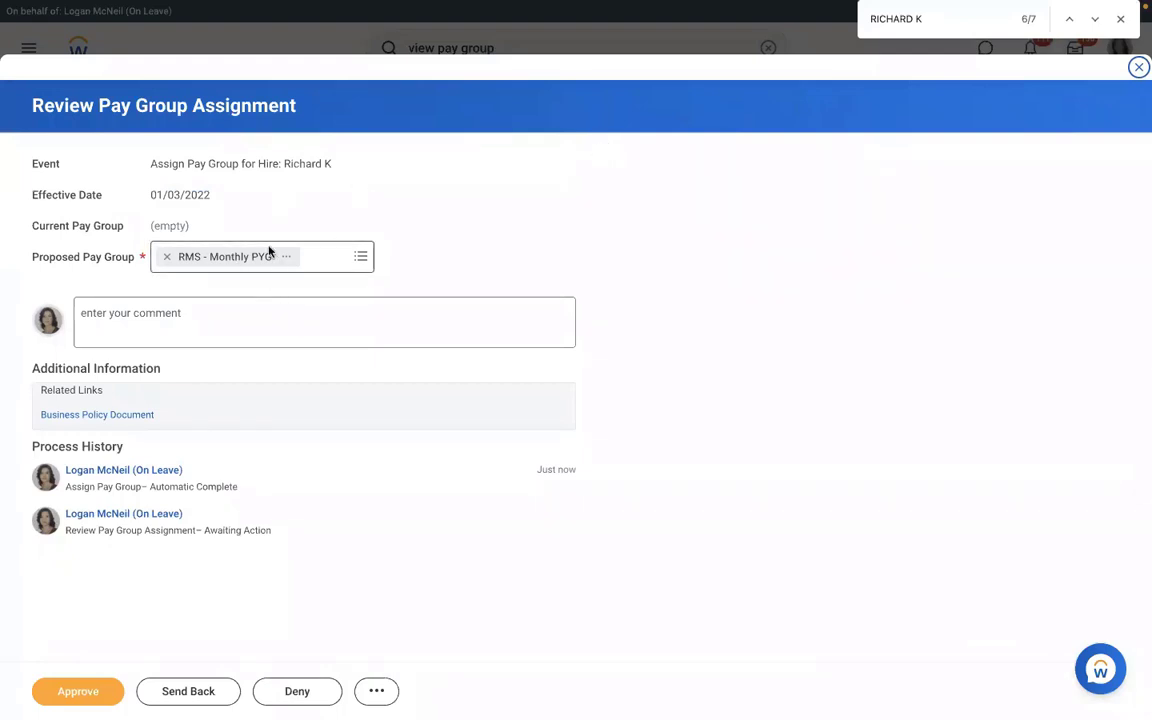
pyautogui.click(358, 259)
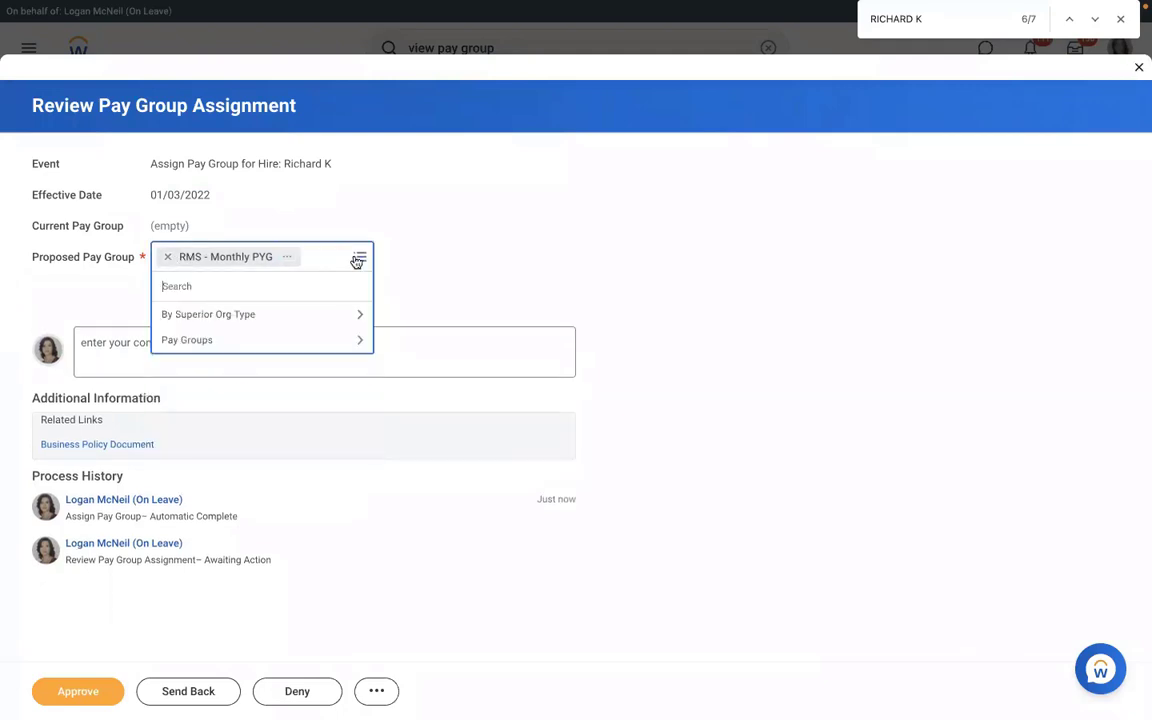
pyautogui.click(456, 238)
pyautogui.click(67, 700)
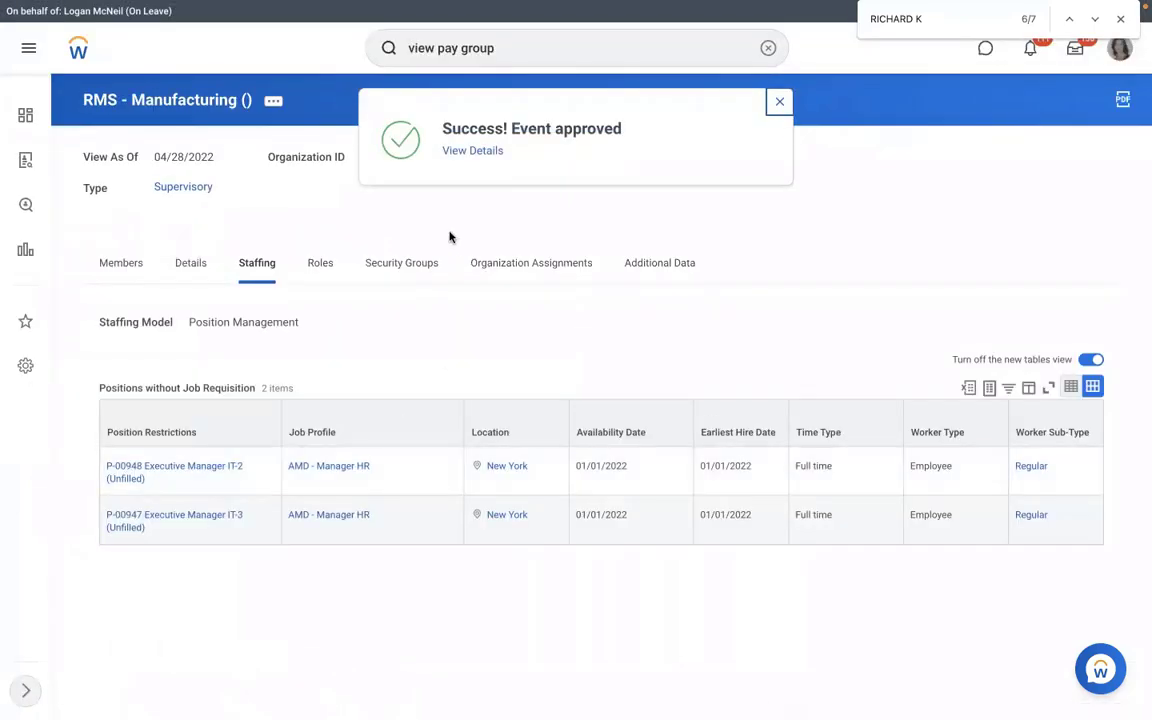
pyautogui.click(456, 152)
pyautogui.click(180, 237)
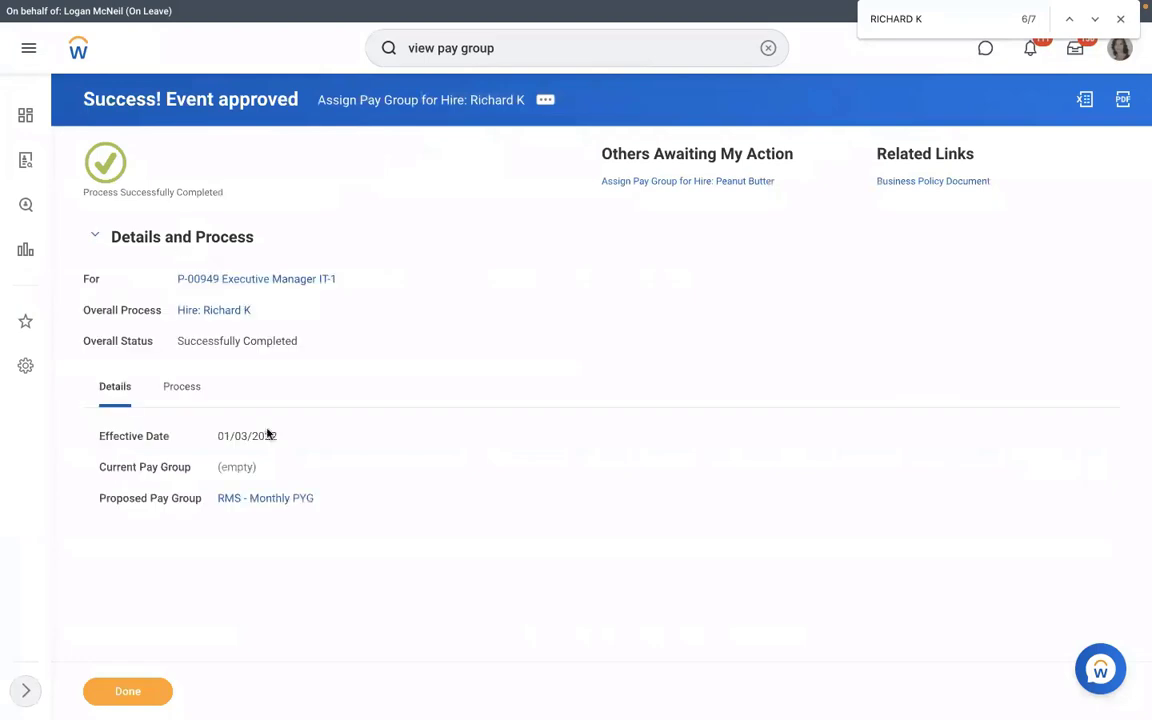
pyautogui.click(265, 498)
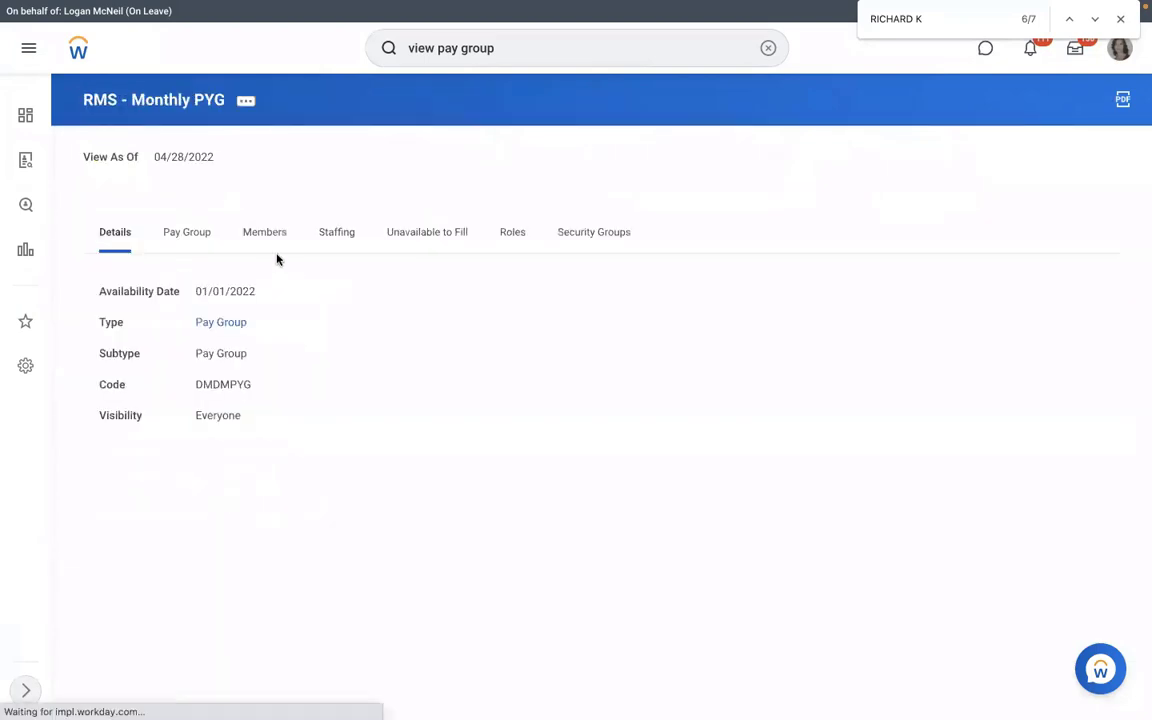
pyautogui.click(266, 250)
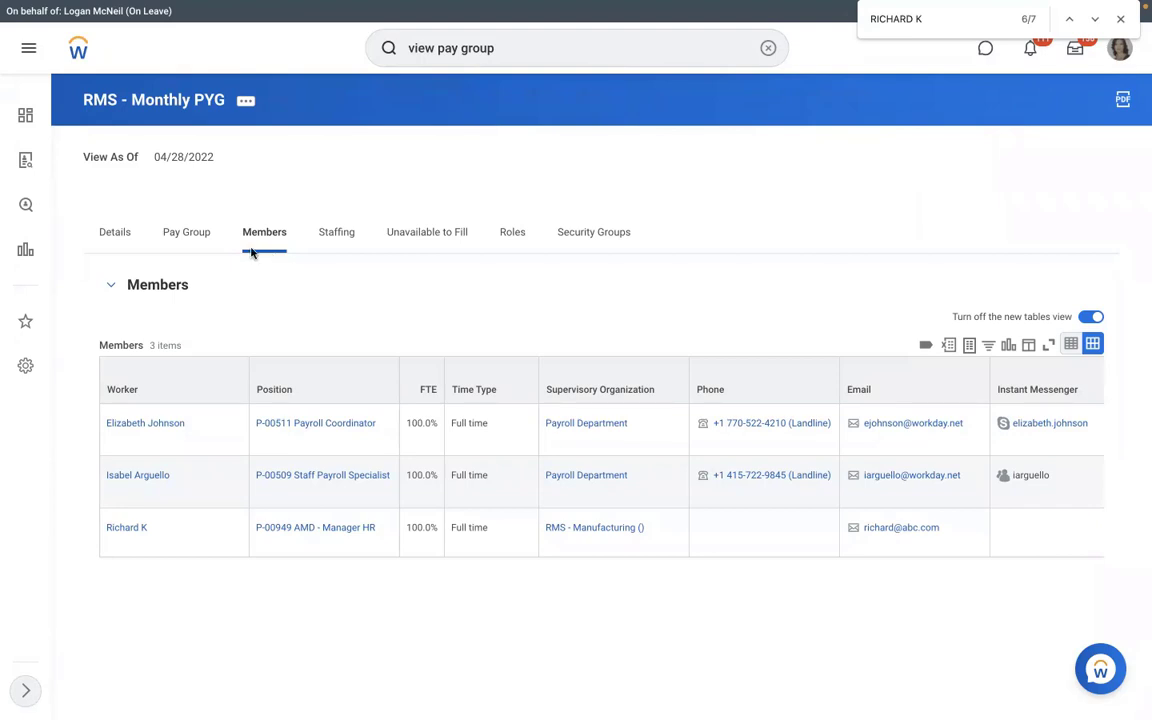
pyautogui.click(192, 228)
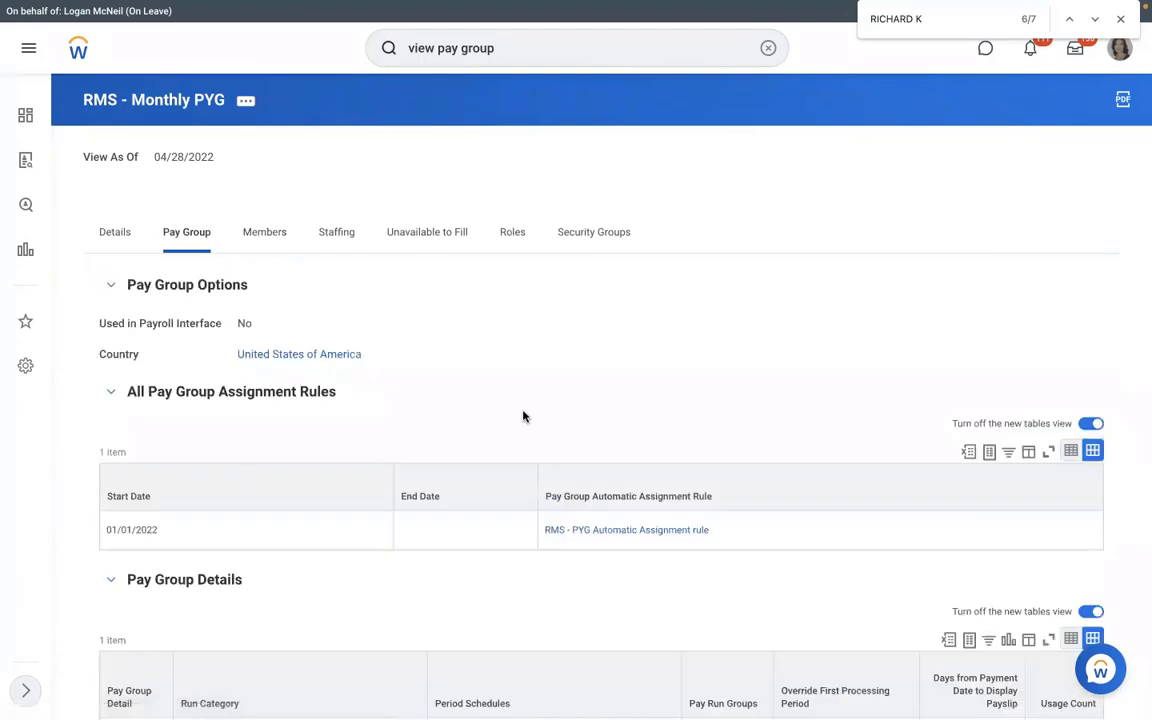
pyautogui.click(573, 530)
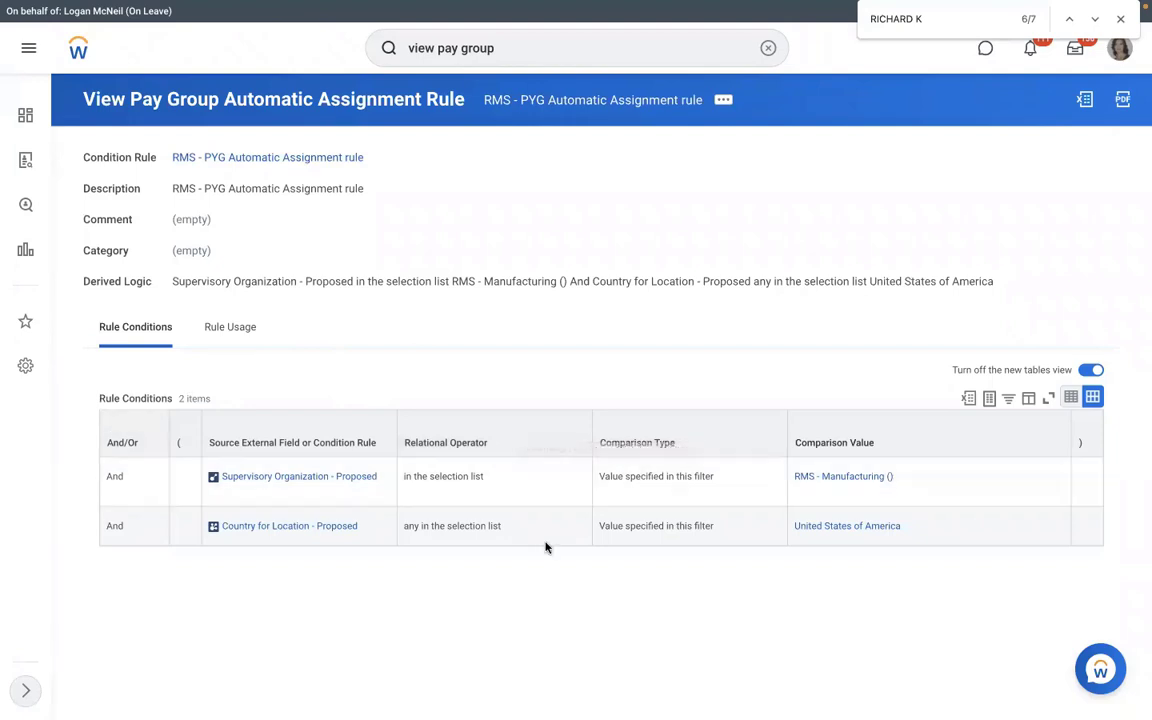
pyautogui.click(724, 103)
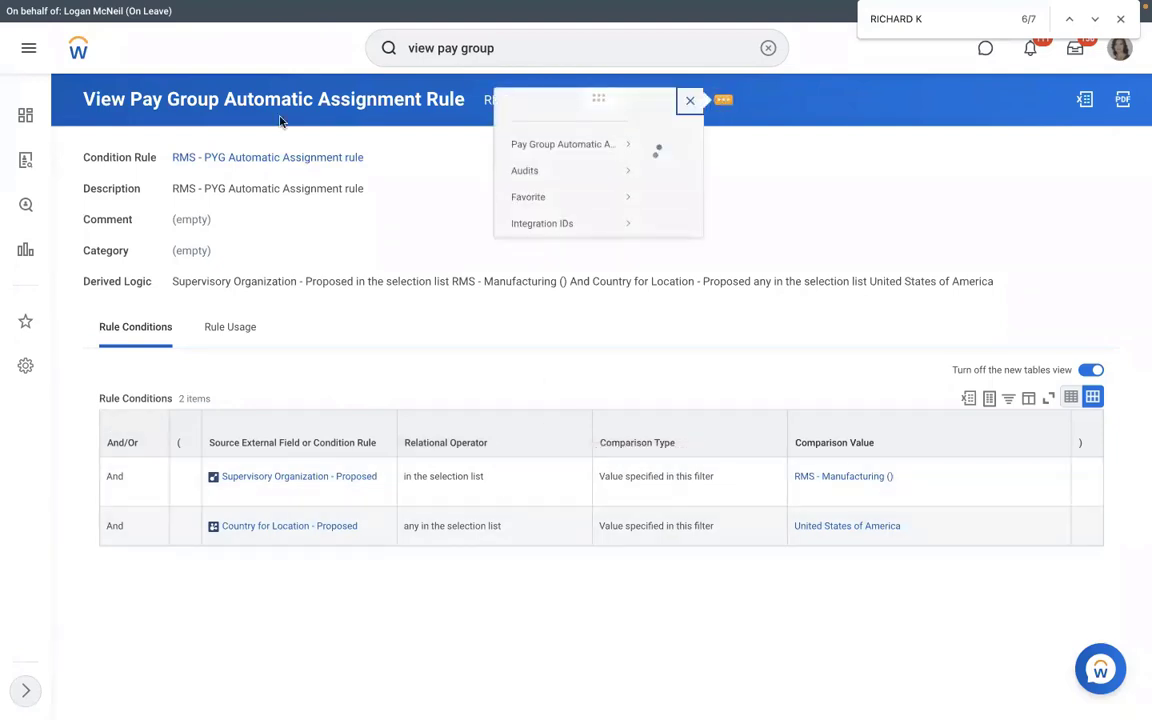
pyautogui.moveTo(96, 166)
pyautogui.click(174, 182)
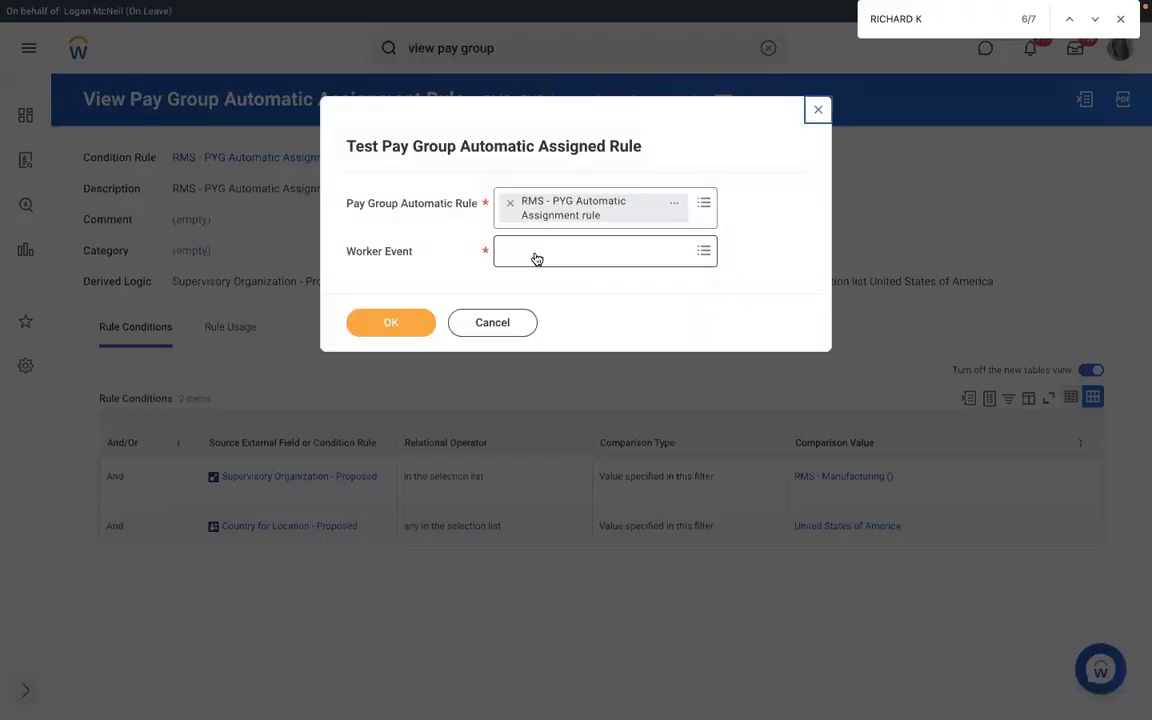
pyautogui.click(536, 257)
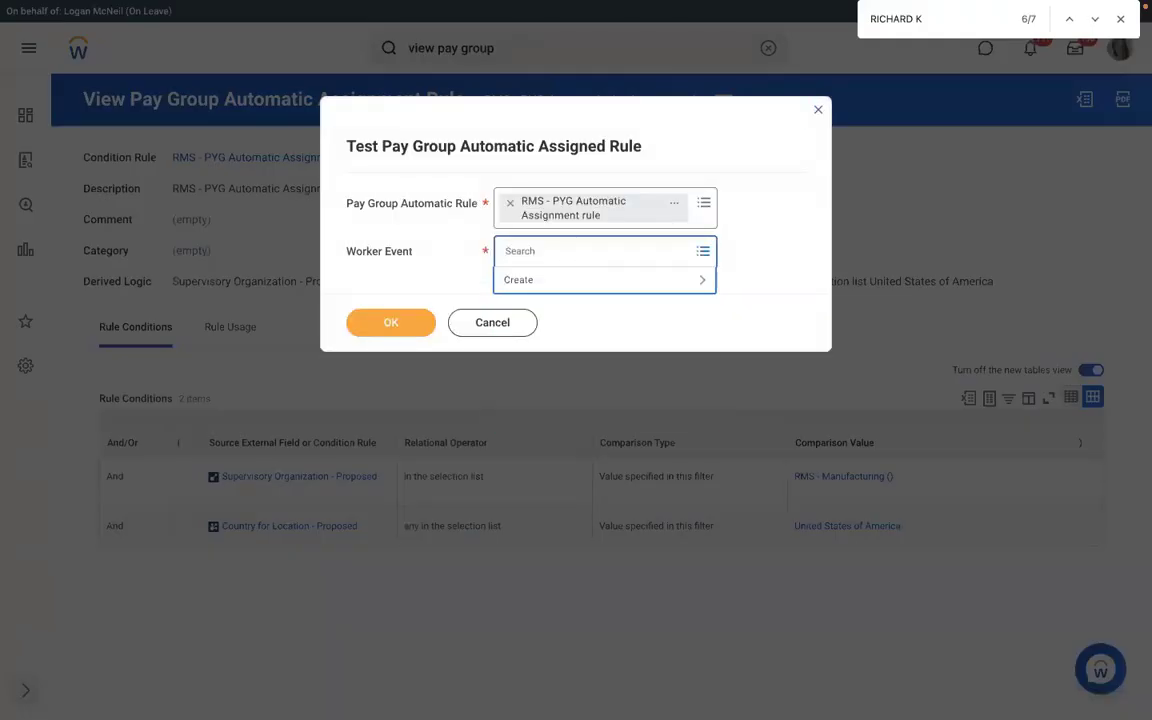
pyautogui.write('RICHARD')
pyautogui.press('Return')
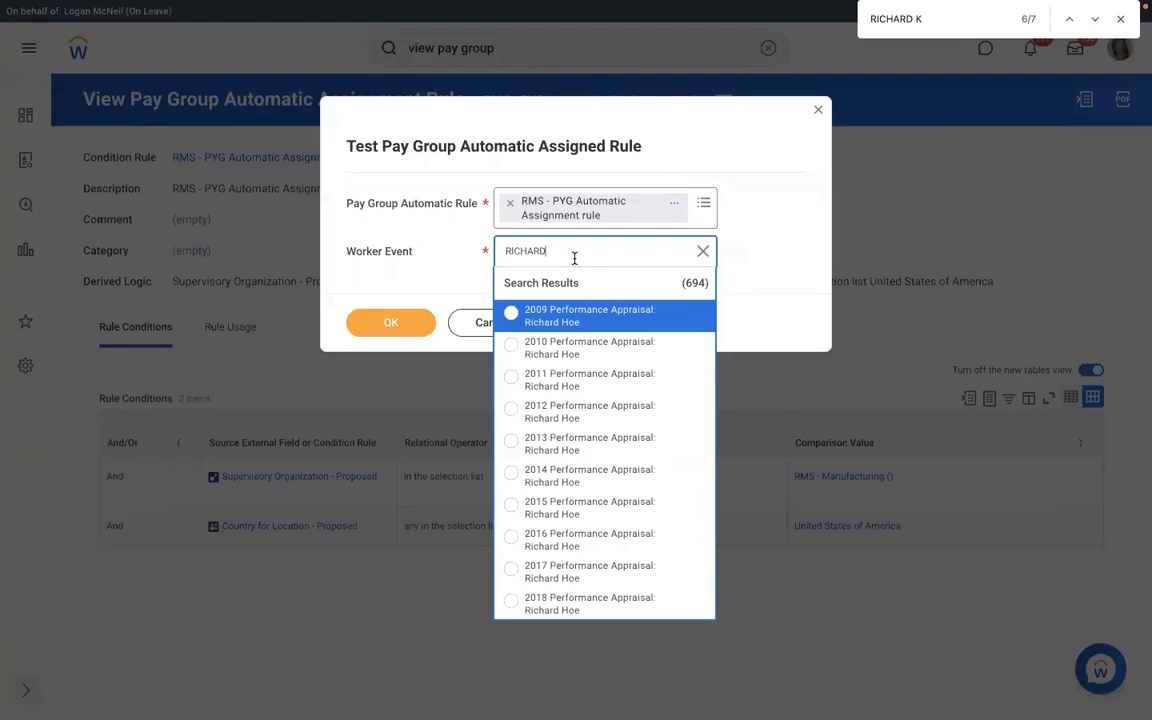
pyautogui.write('RD K')
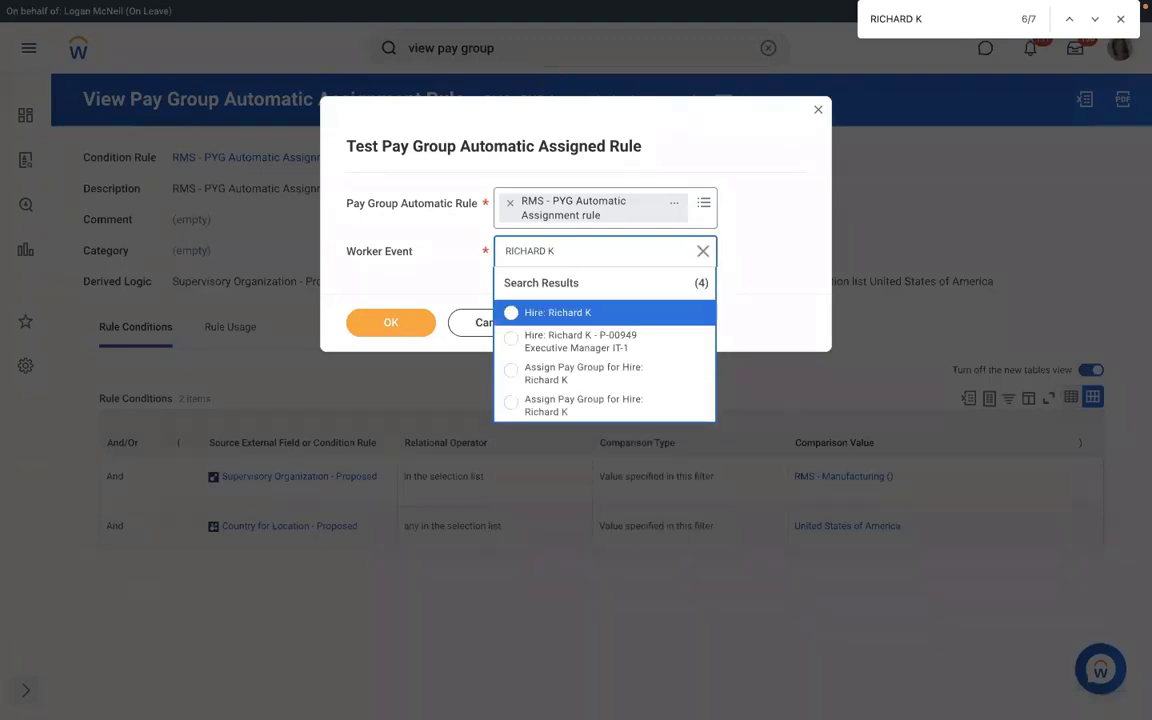
pyautogui.click(580, 375)
pyautogui.click(391, 323)
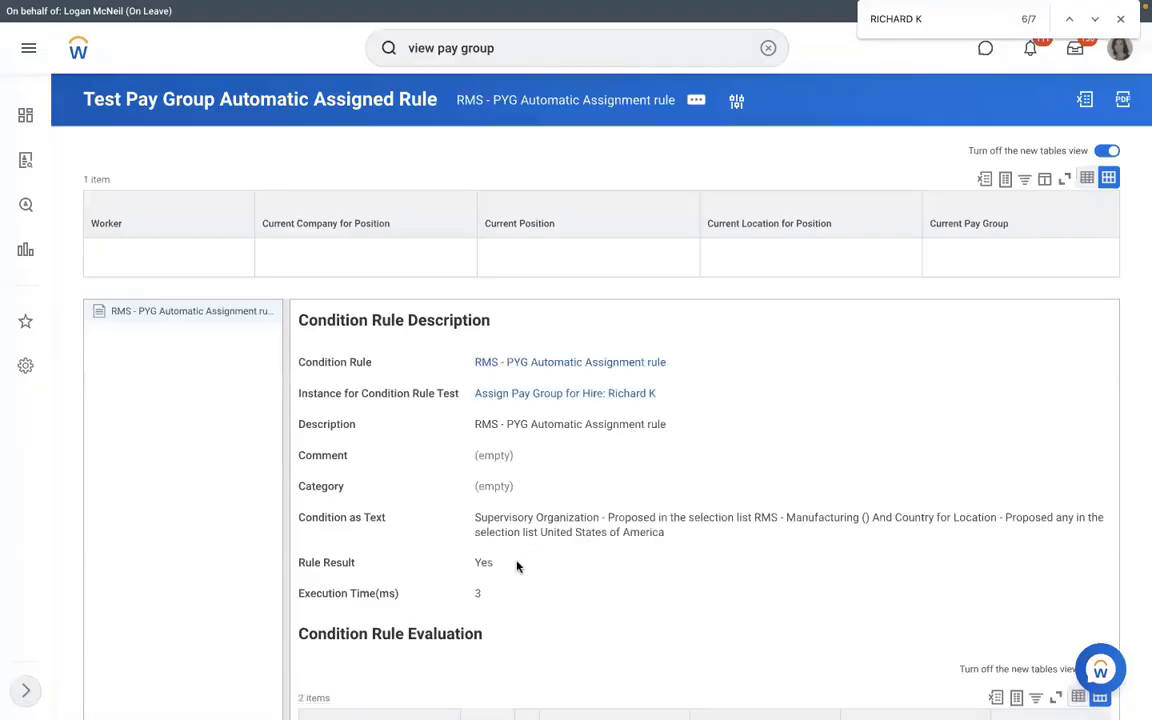
# - Select the Yes test result and open the rule's Condition Rule
pyautogui.moveTo(498, 562); pyautogui.dragTo(466, 561)
pyautogui.doubleClick(481, 563)
pyautogui.click(529, 362)
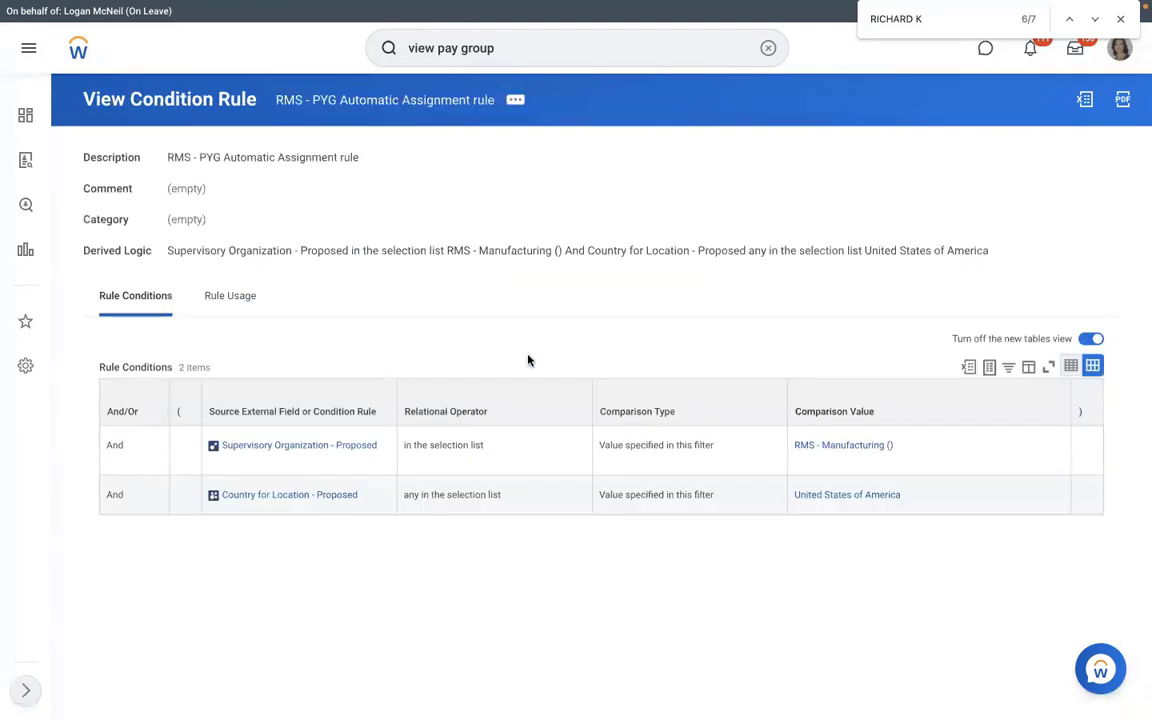